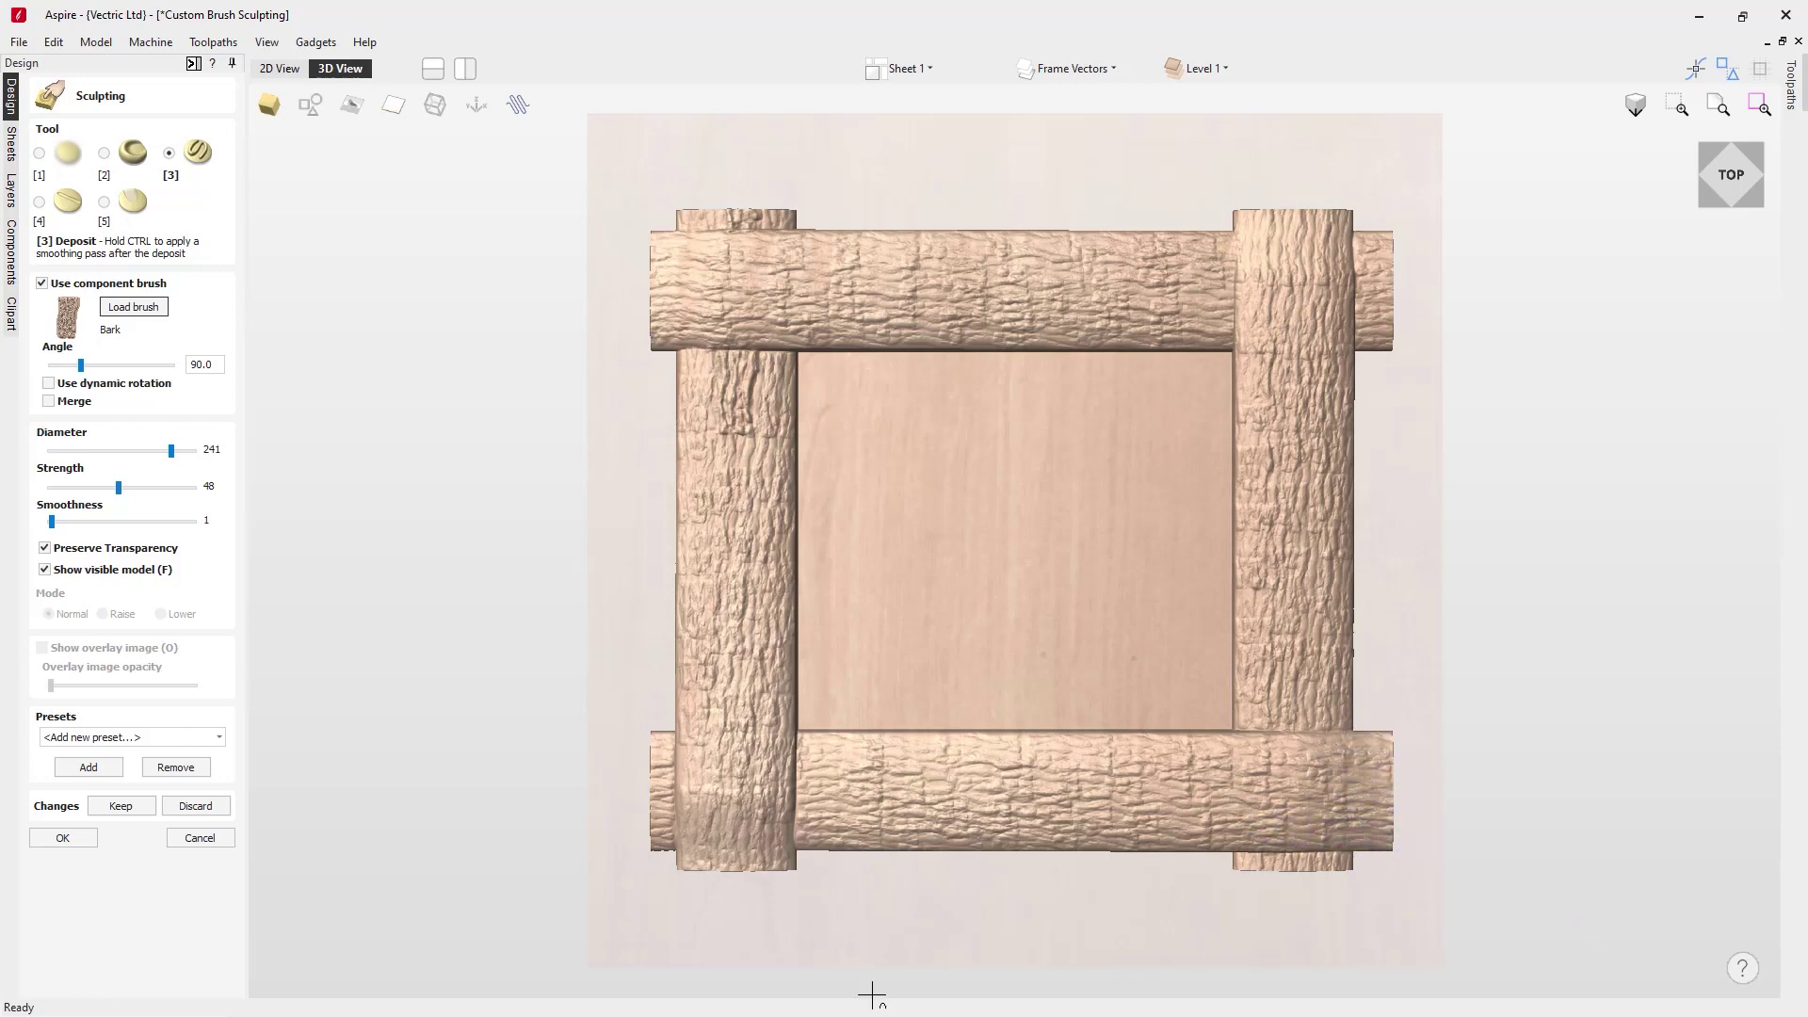
Load the Clouds component brush, enable dynamic rotation, and deposit four clouds across the upper part of the framed panel.
{"action": "left_click", "coordinate": [141, 312]}
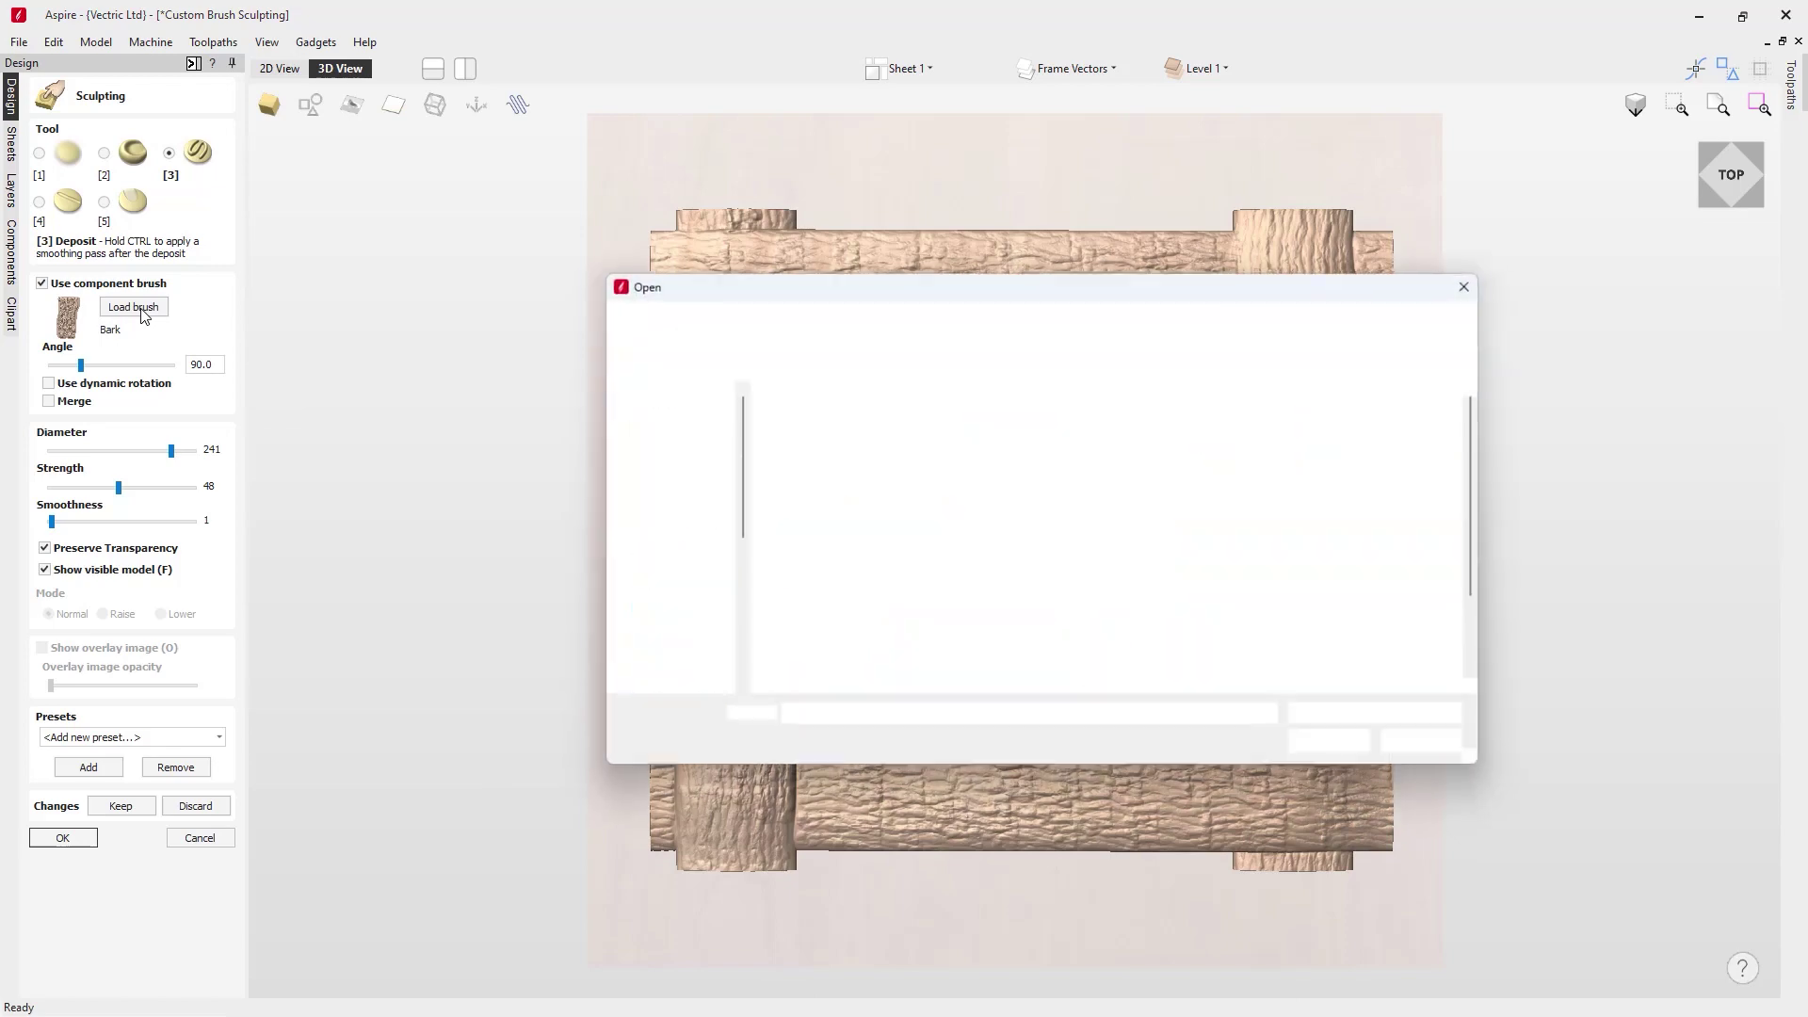
{"action": "left_click", "coordinate": [940, 432]}
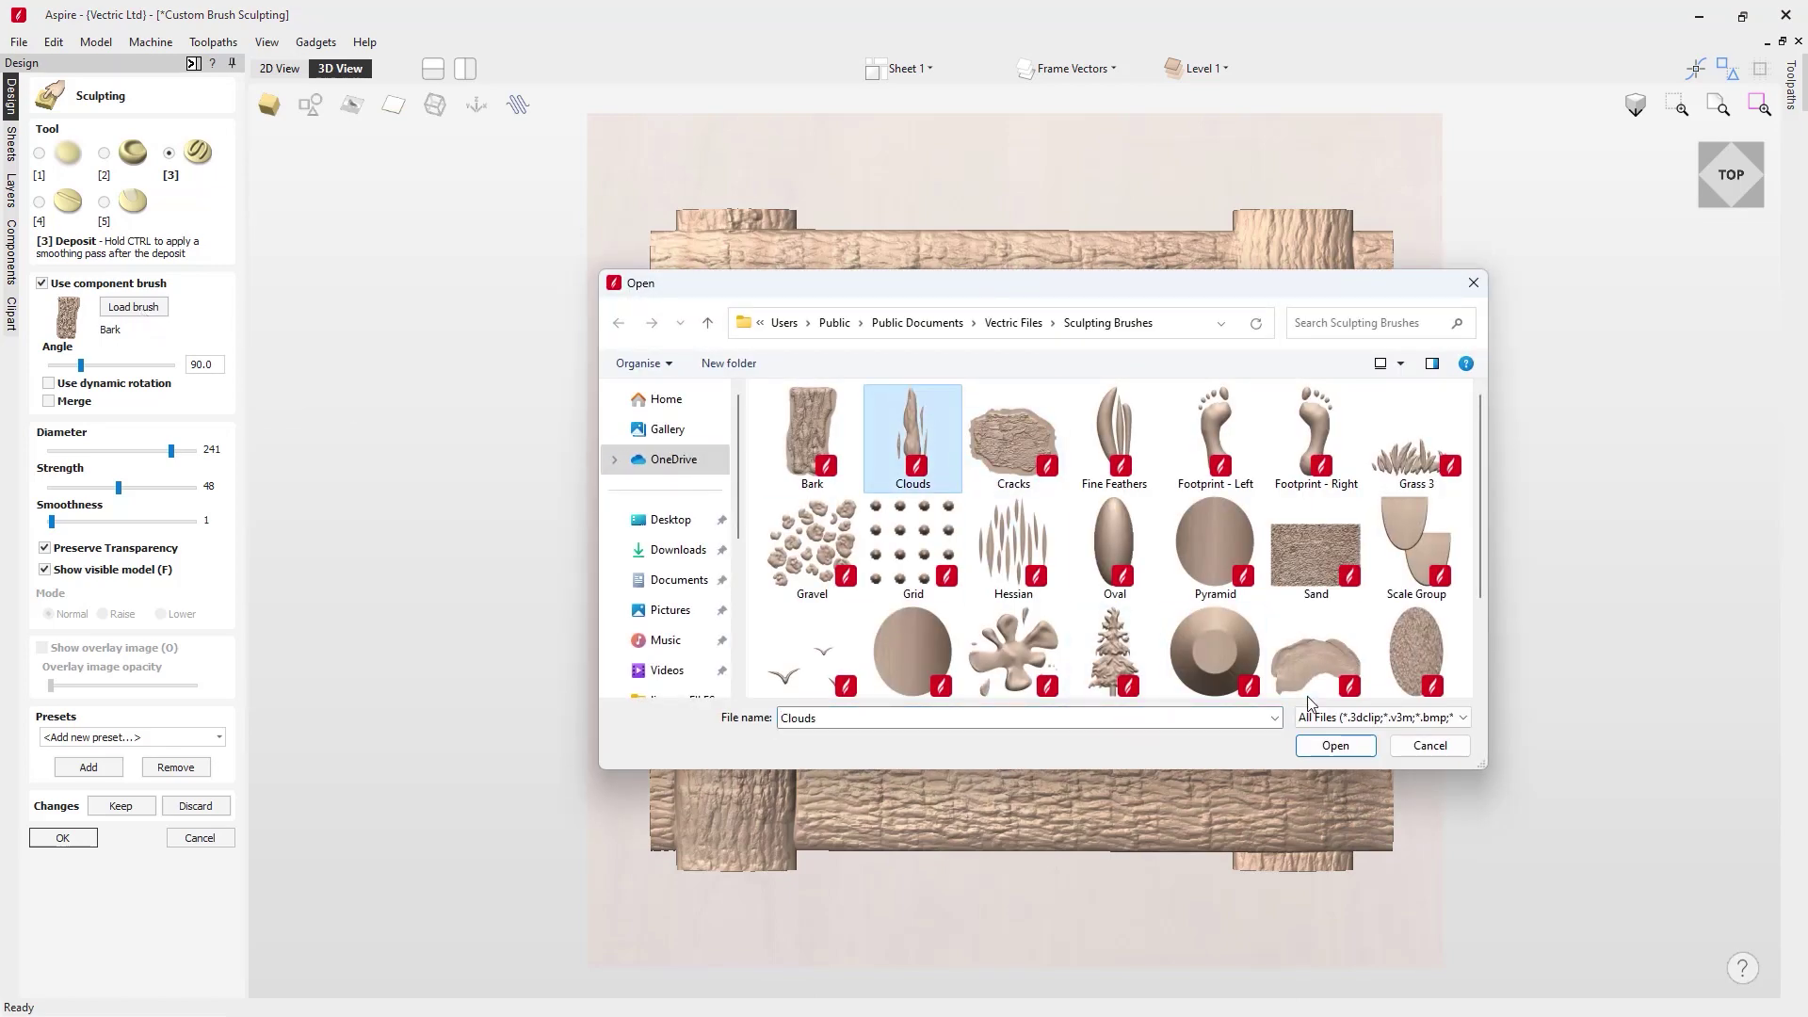
{"action": "left_click", "coordinate": [1336, 745]}
{"action": "left_click", "coordinate": [48, 383]}
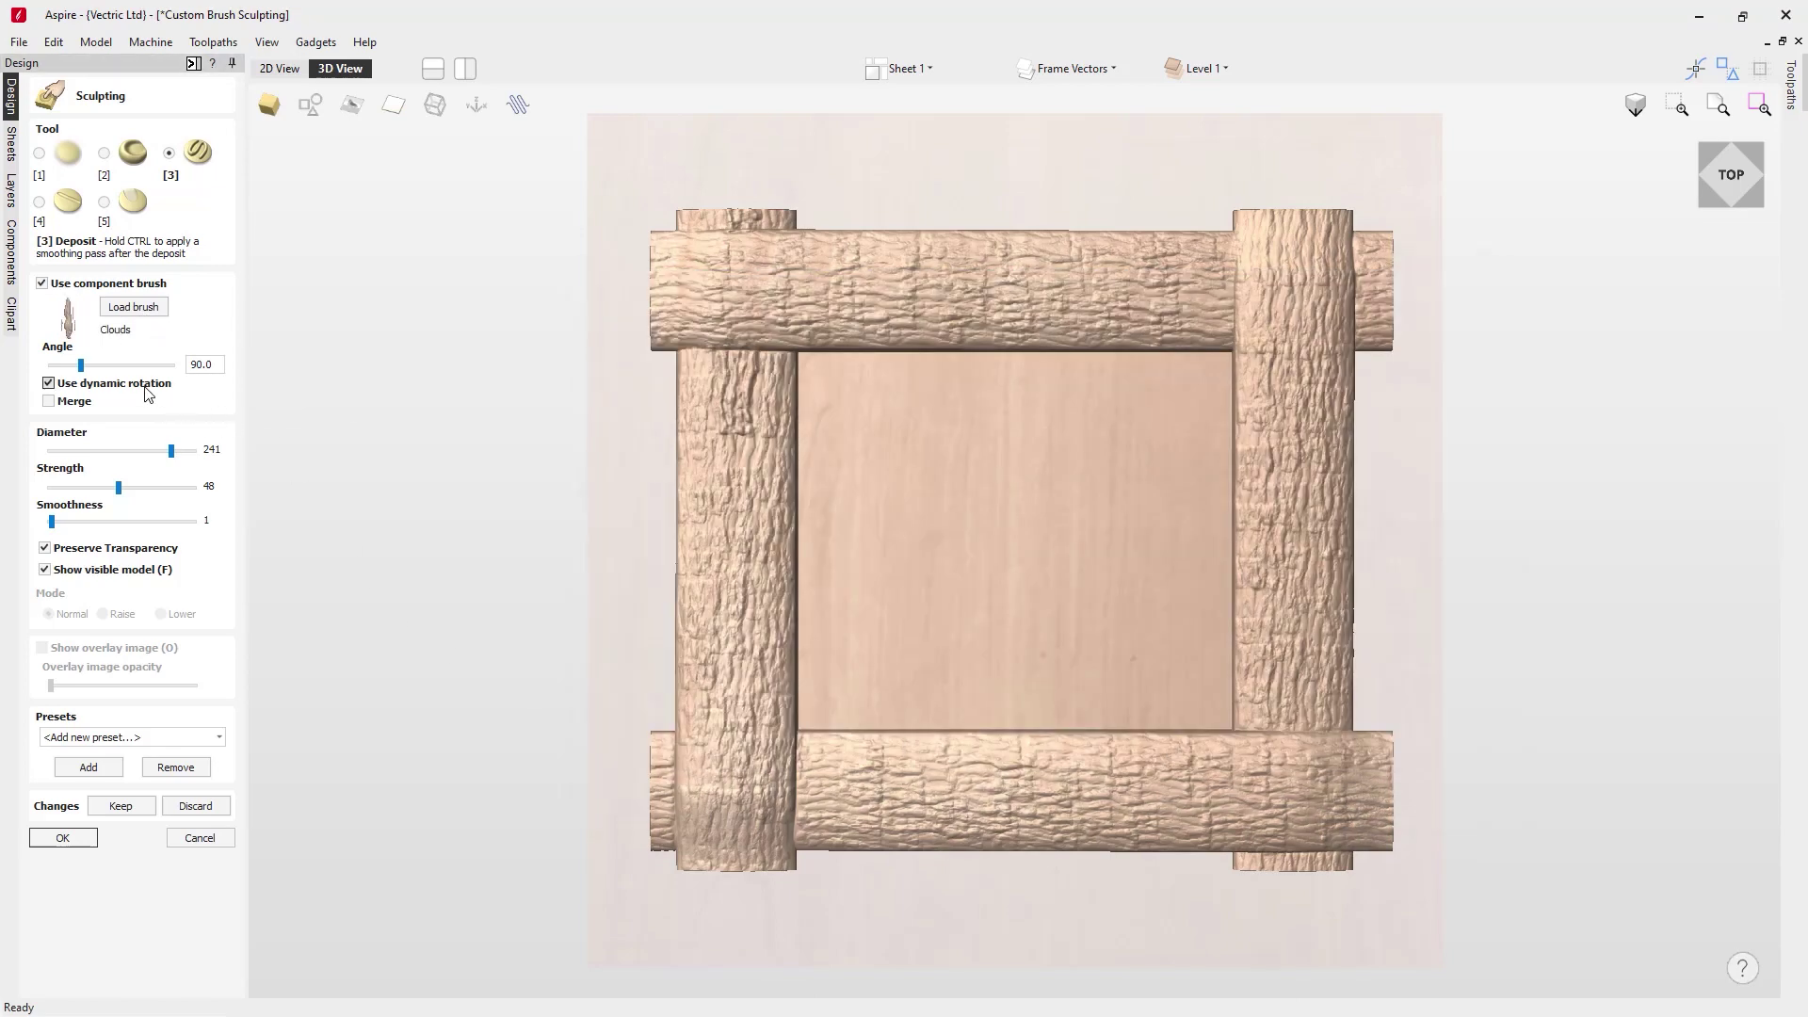
{"action": "left_click", "coordinate": [857, 417]}
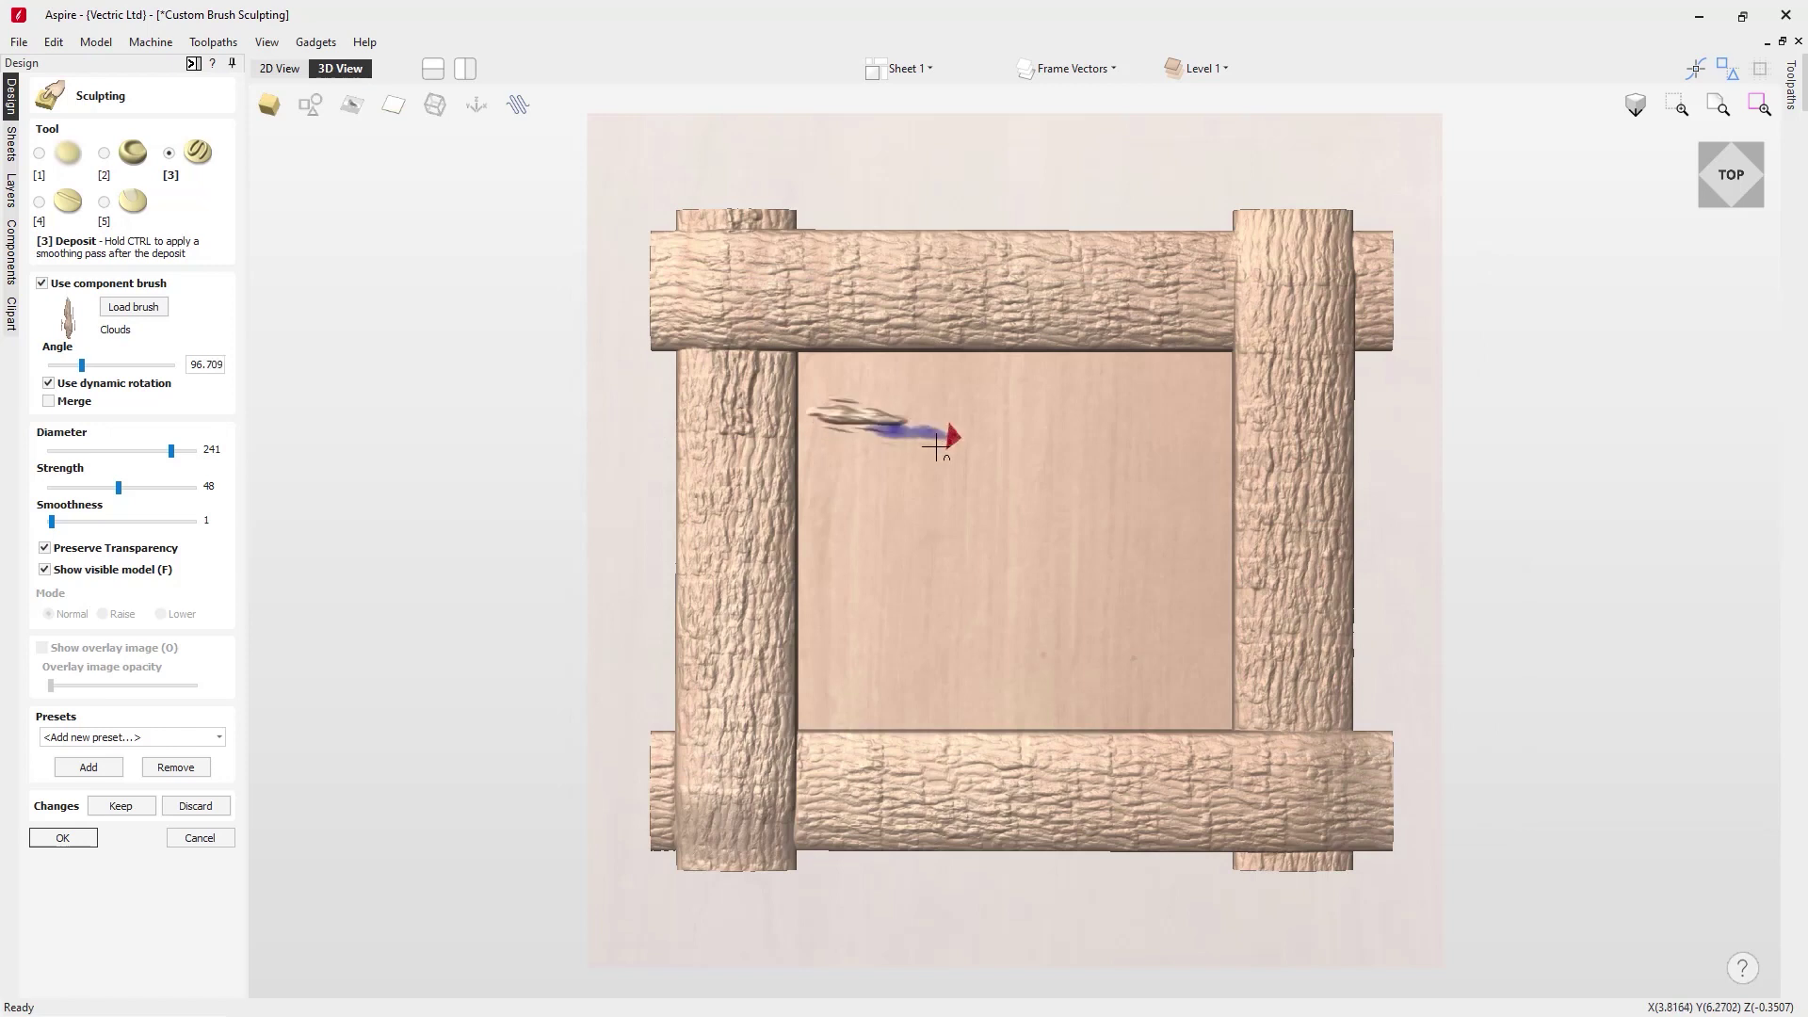
{"action": "mouse_move", "coordinate": [942, 436]}
{"action": "left_mouse_down"}
{"action": "mouse_move", "coordinate": [998, 436]}
{"action": "mouse_move", "coordinate": [1017, 394]}
{"action": "mouse_move", "coordinate": [1064, 396]}
{"action": "left_mouse_up"}
{"action": "left_click", "coordinate": [1192, 443]}
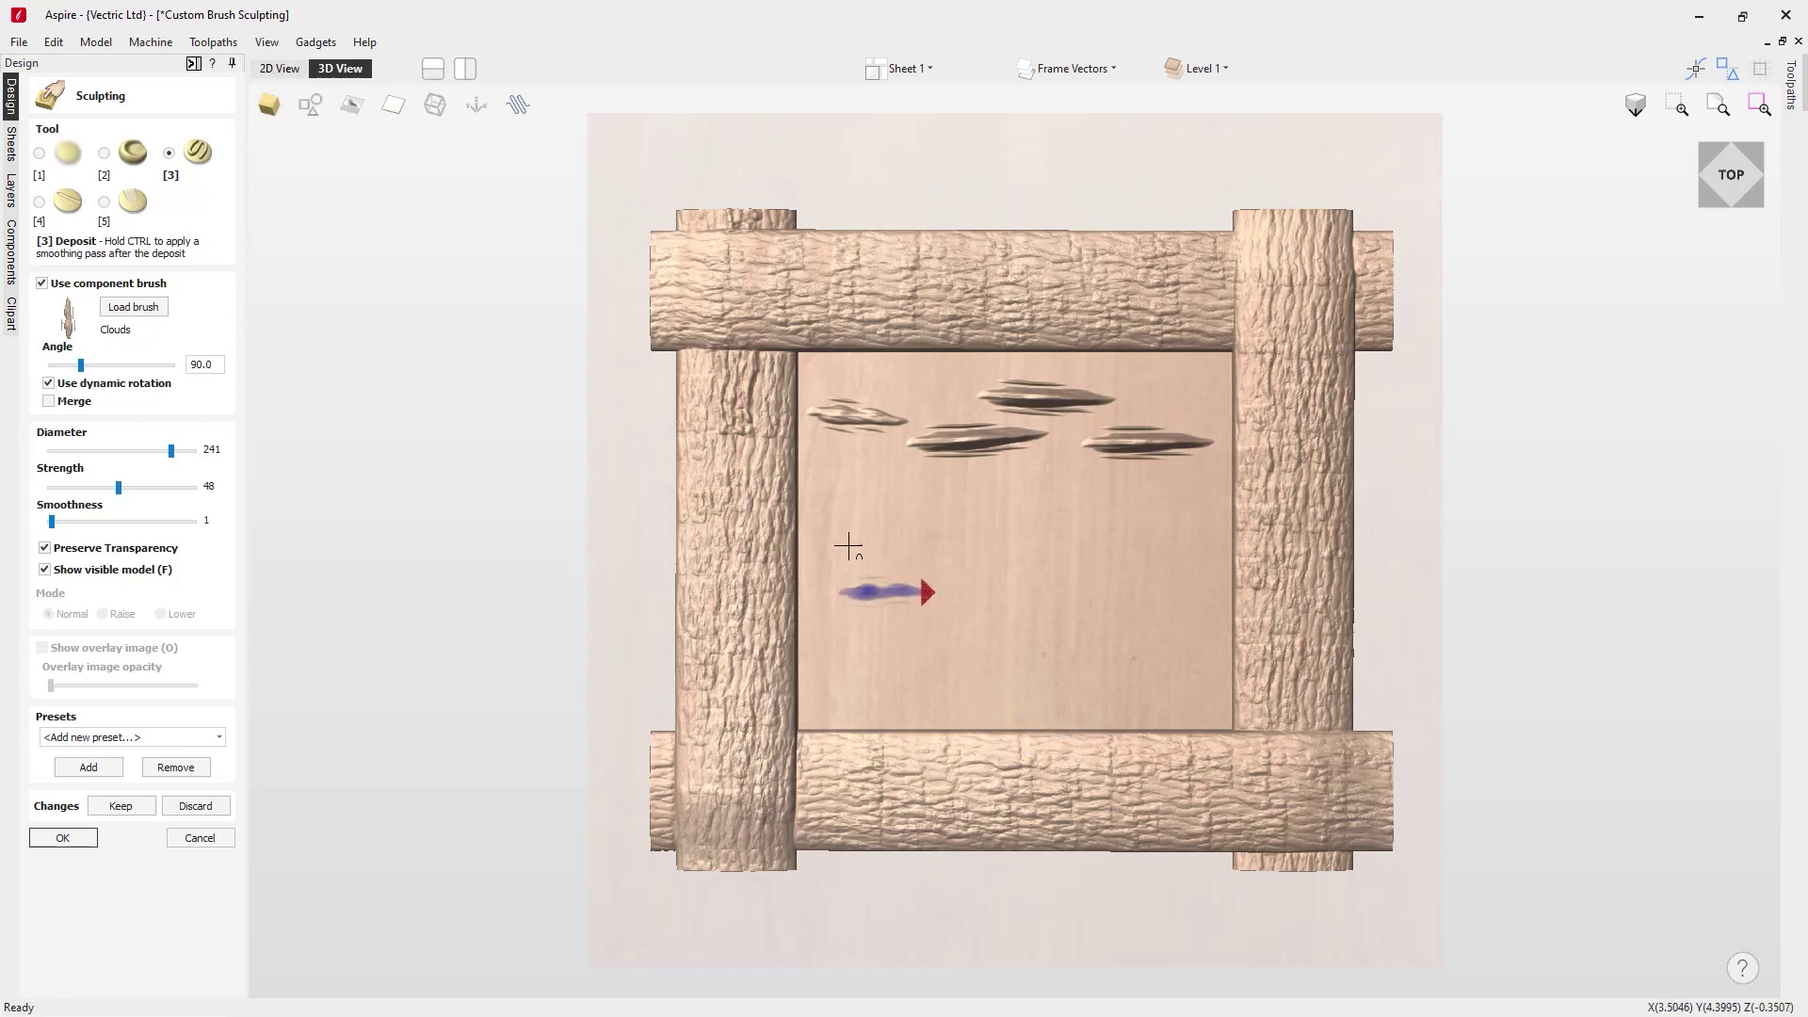
Load the Seagulls component brush, turn off dynamic rotation, and deposit two flocks of seagulls below the clouds.
{"action": "left_click", "coordinate": [133, 307]}
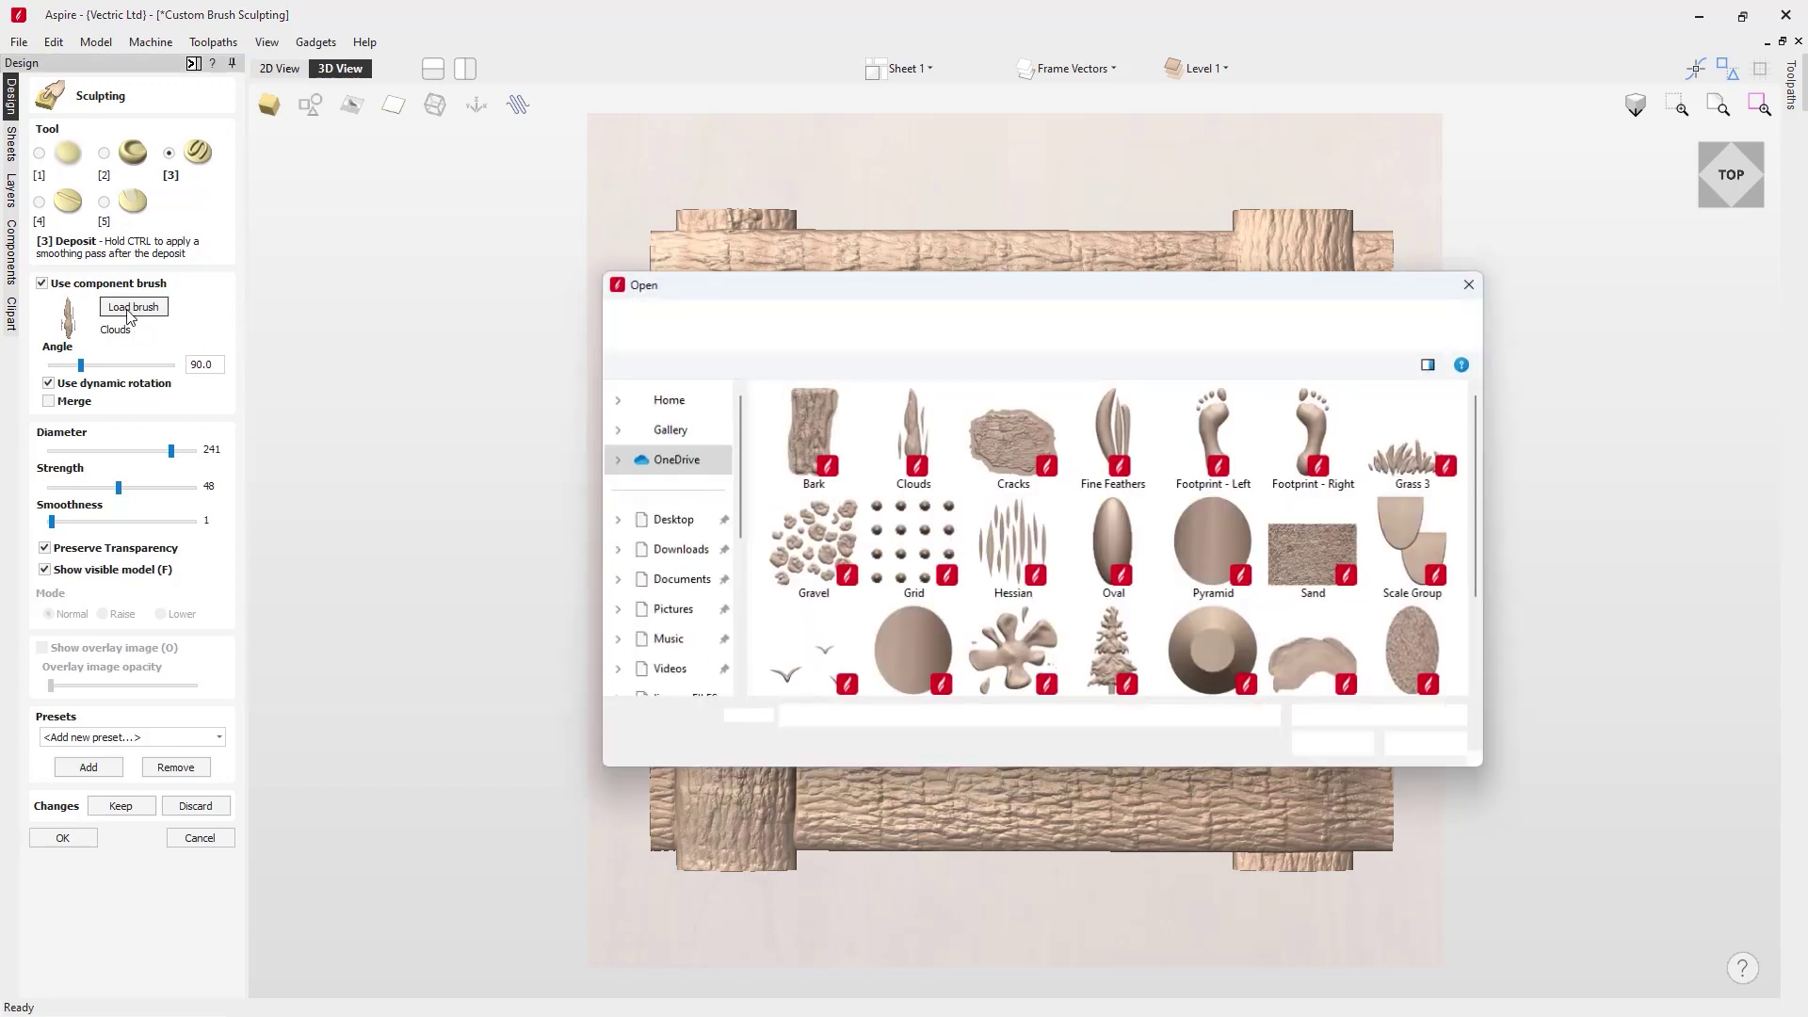
{"action": "double_click", "coordinate": [809, 660]}
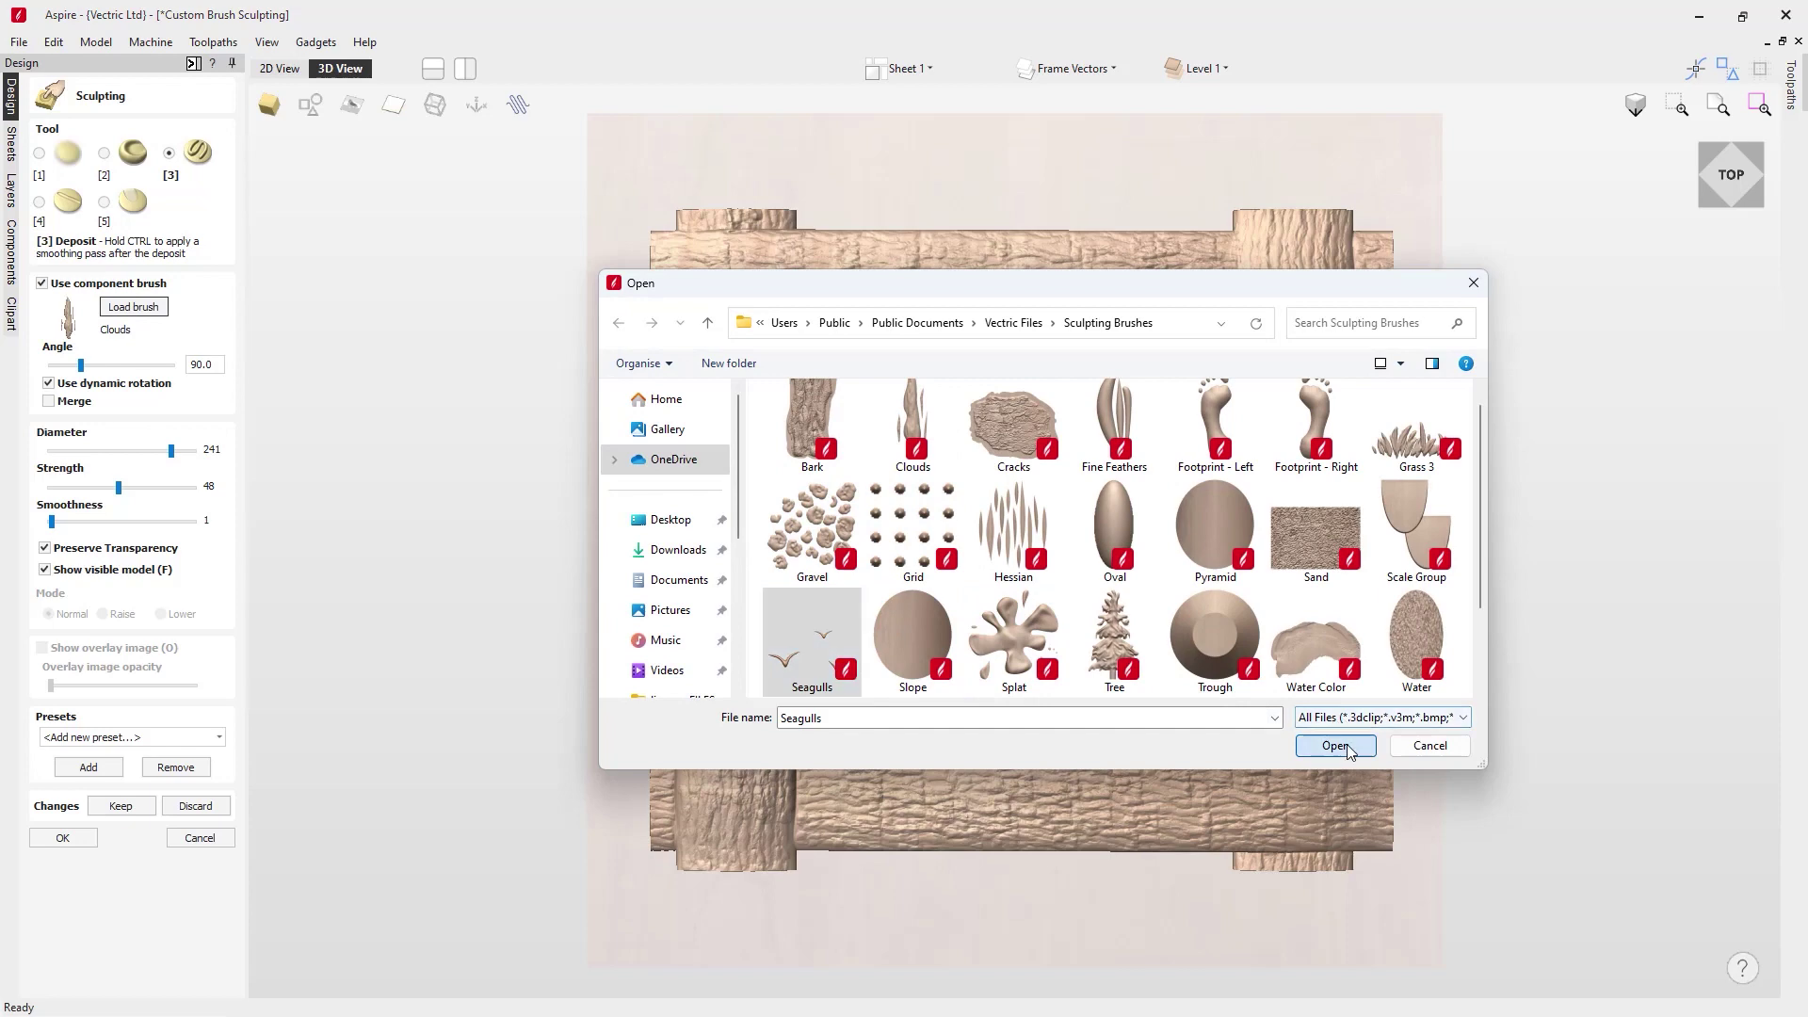
{"action": "left_click", "coordinate": [85, 386]}
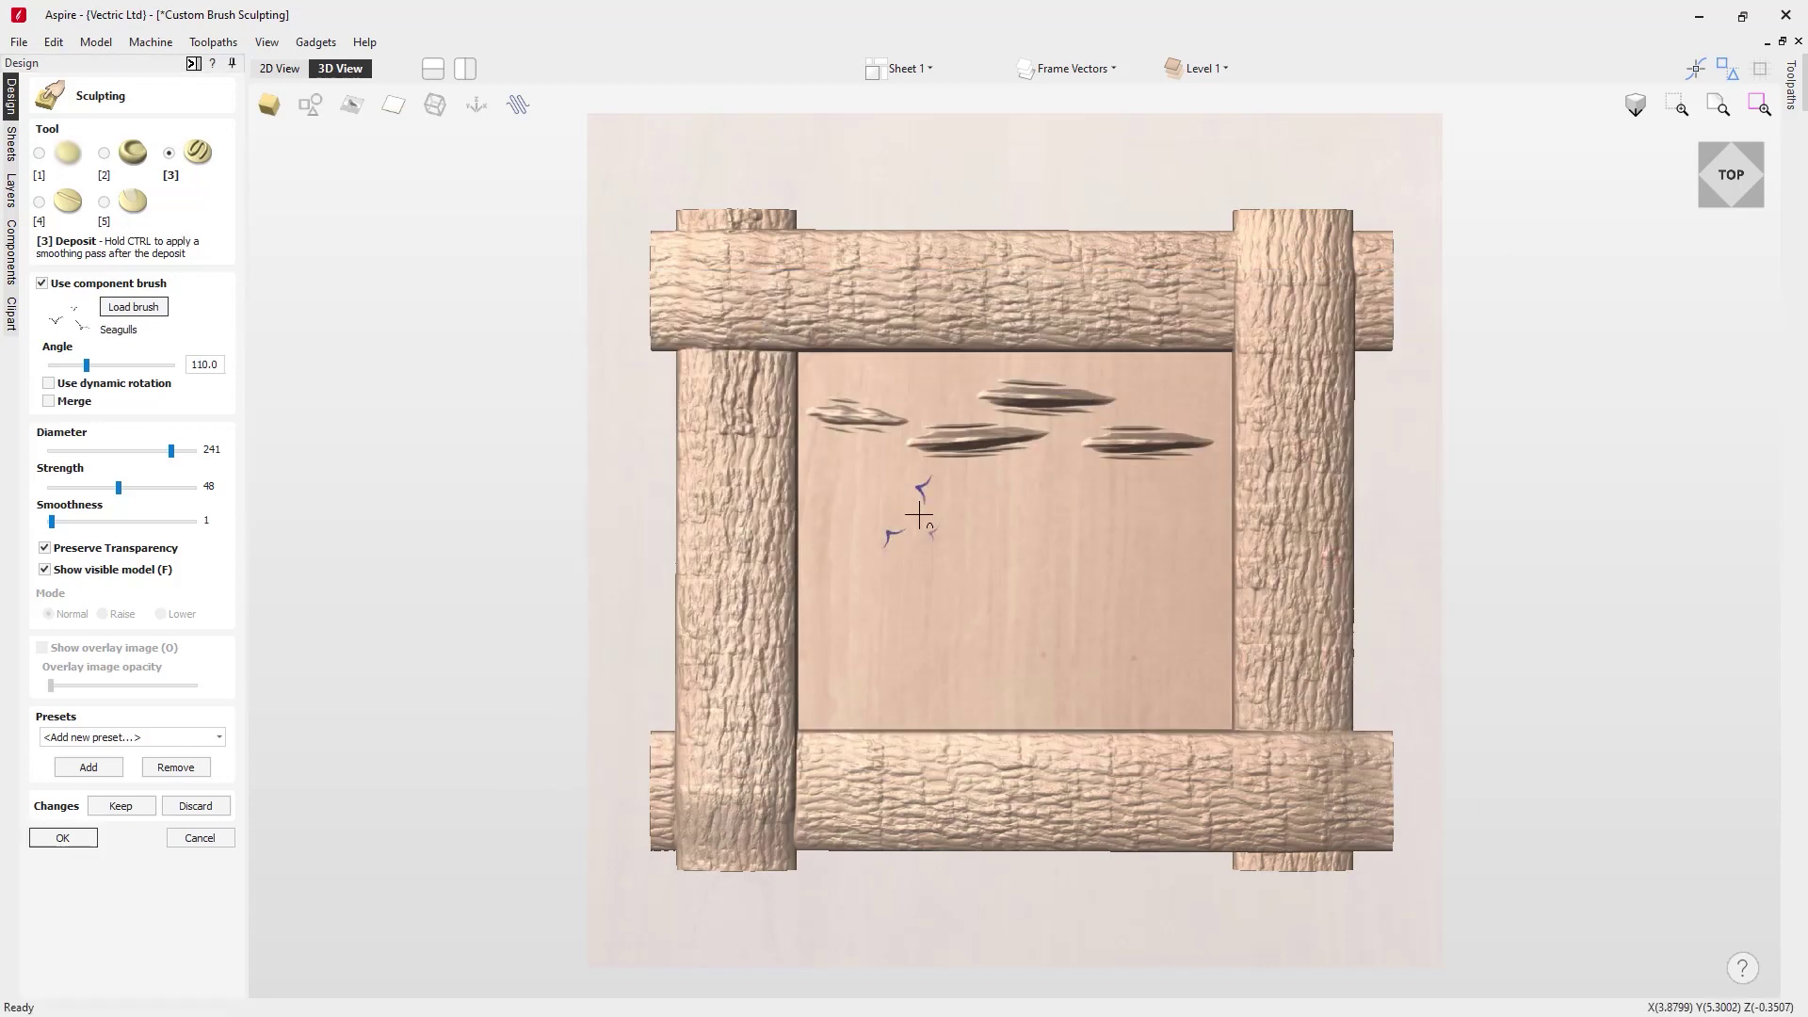
{"action": "left_click", "coordinate": [970, 484]}
{"action": "left_click", "coordinate": [1173, 513]}
Load the Grass 3 component brush and deposit a strip of grass along the lower edge of the framed panel.
{"action": "left_click", "coordinate": [133, 307]}
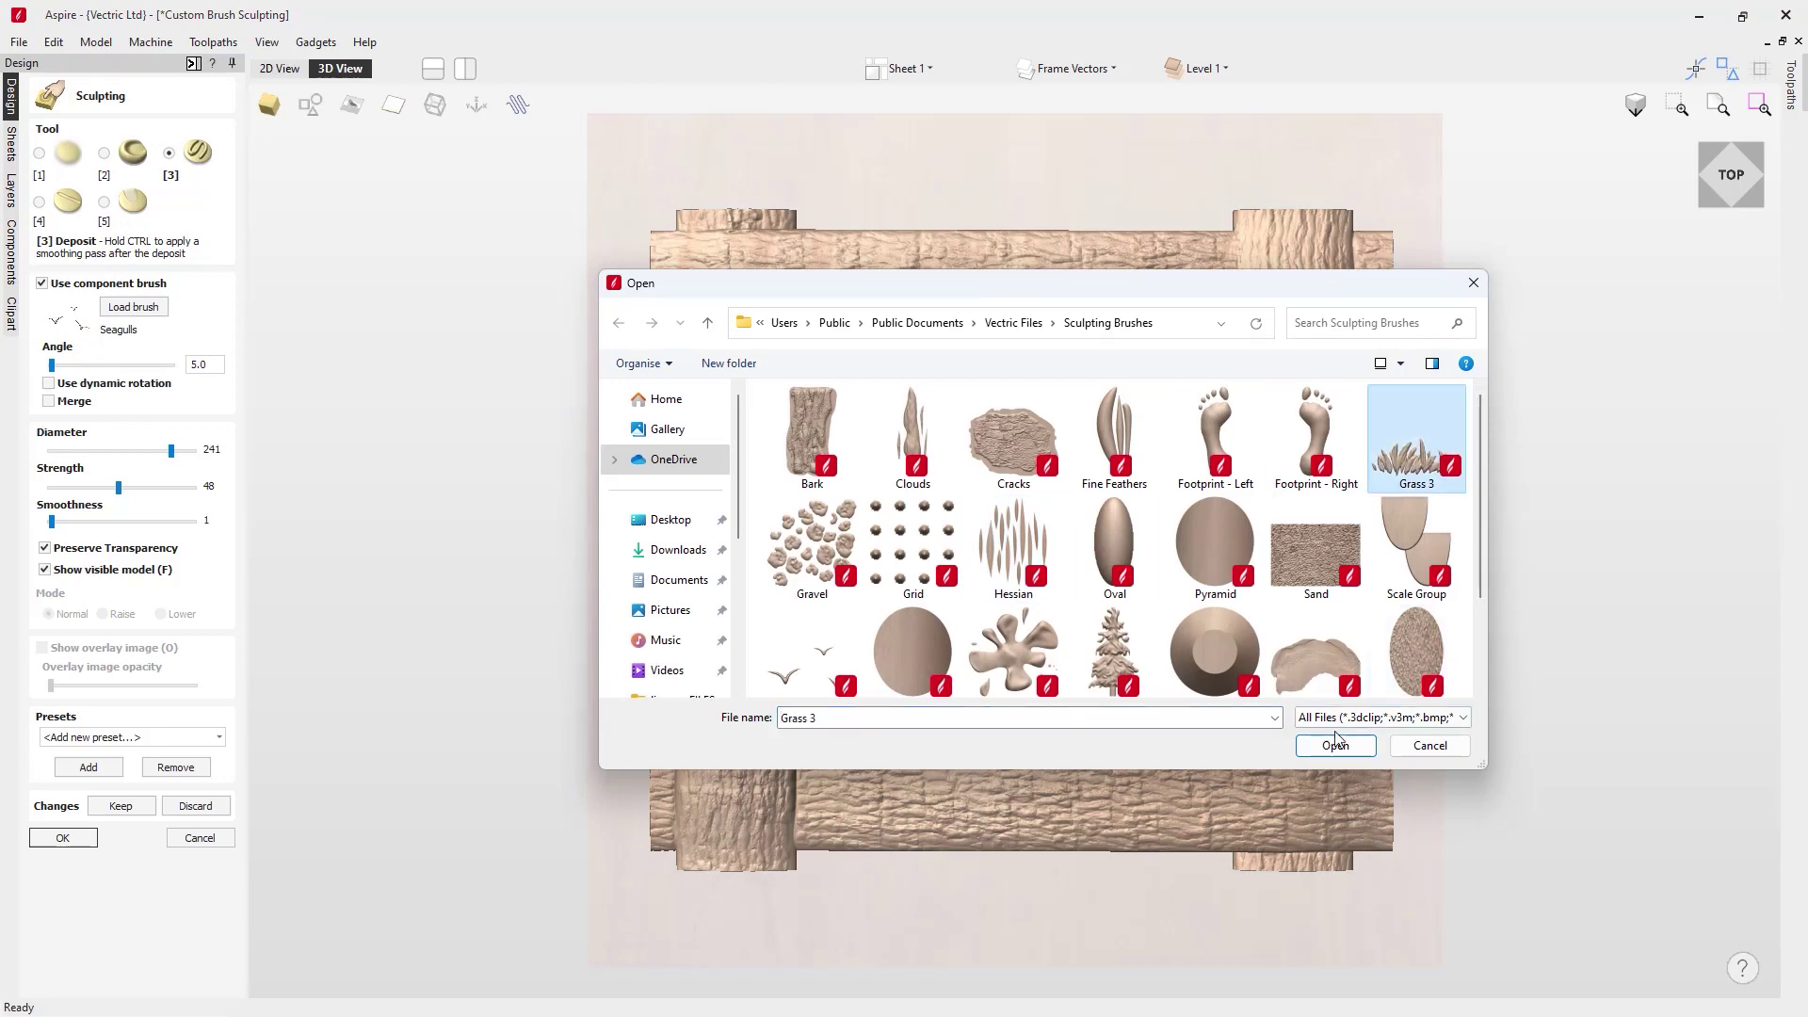
{"action": "double_click", "coordinate": [1412, 442]}
{"action": "mouse_move", "coordinate": [839, 719]}
{"action": "left_mouse_down"}
{"action": "mouse_move", "coordinate": [1191, 711]}
{"action": "mouse_move", "coordinate": [1182, 699]}
{"action": "left_mouse_up"}
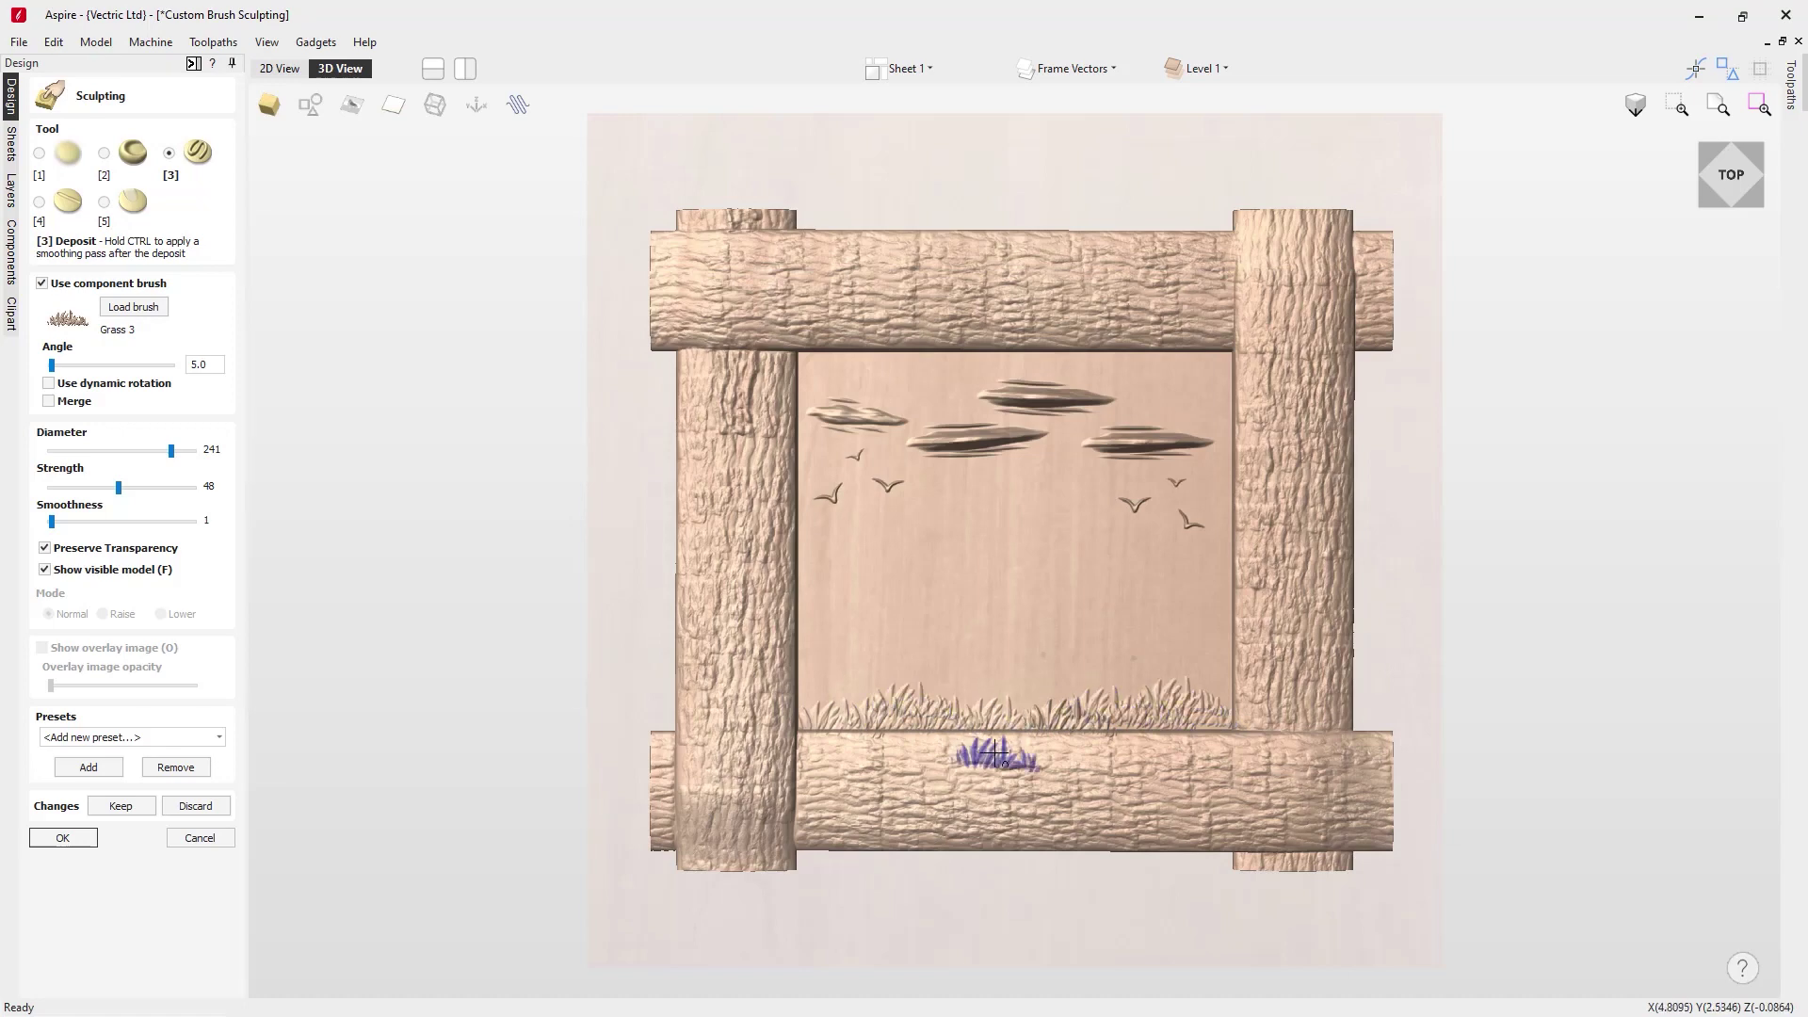
Load the Tree component brush for depositing.
{"action": "left_click", "coordinate": [133, 307]}
{"action": "scroll", "coordinate": [1484, 489], "scroll_direction": "down", "scroll_amount": 2}
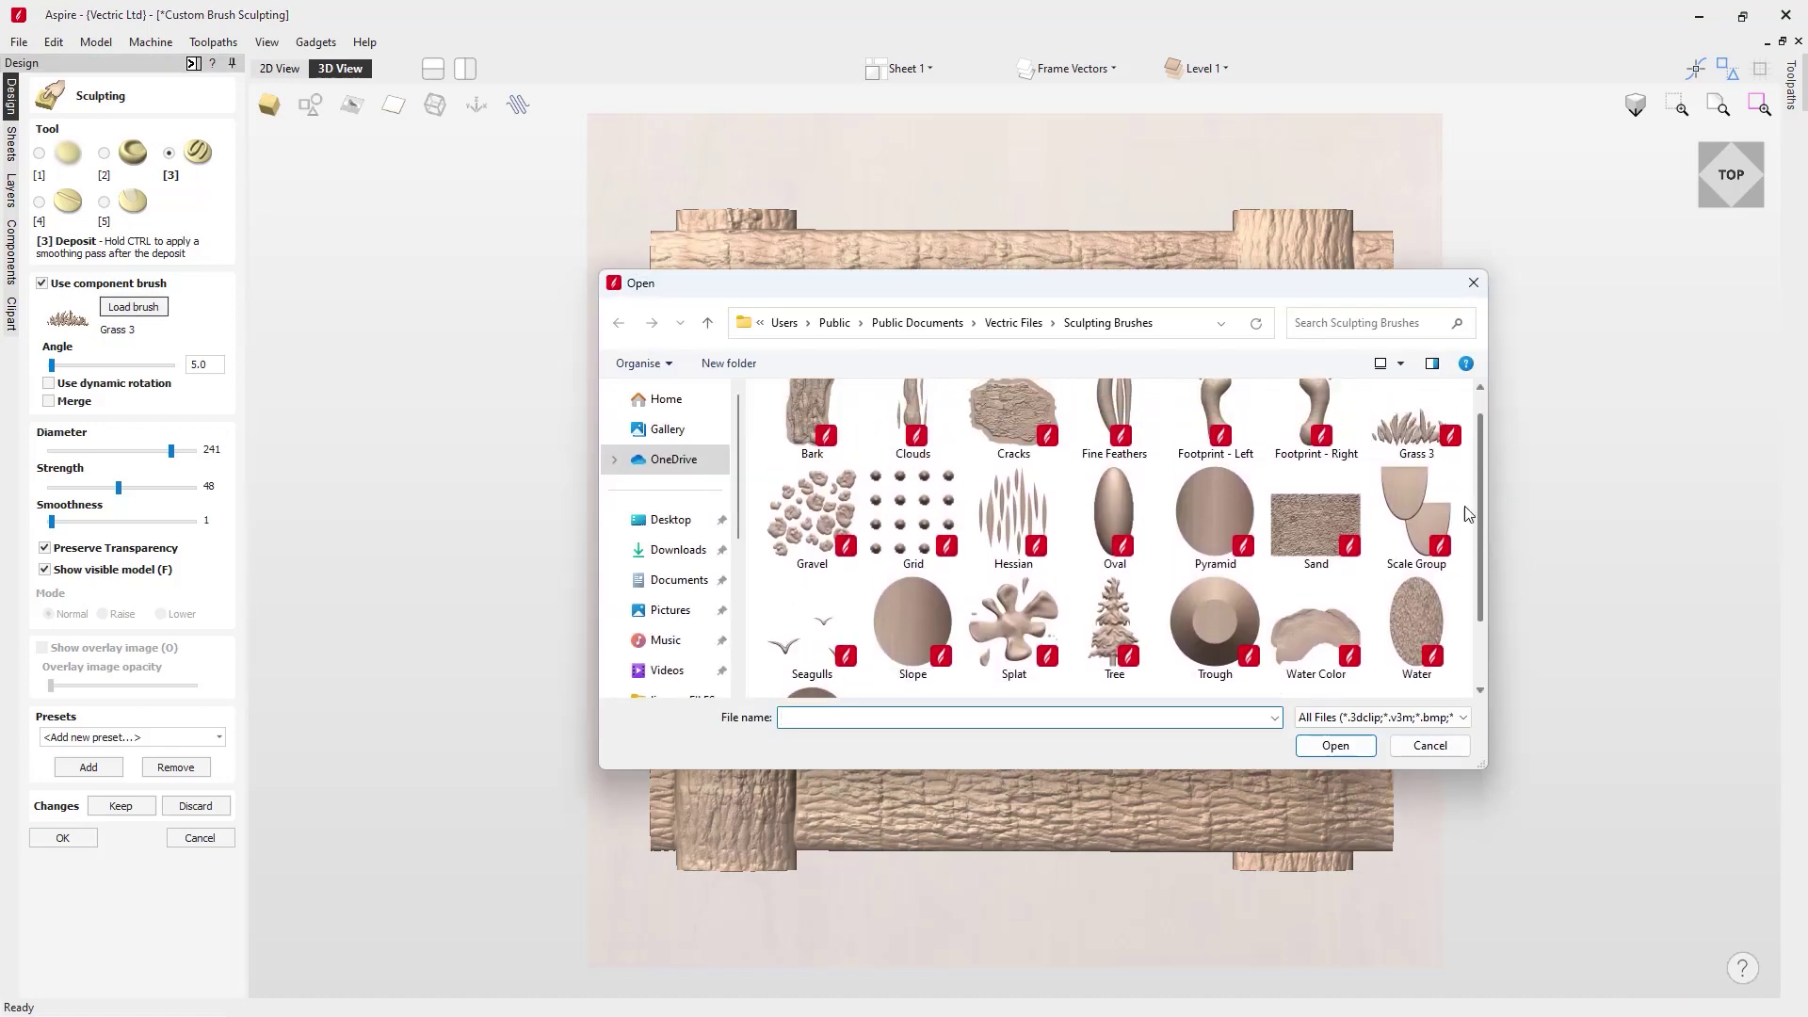
{"action": "left_click", "coordinate": [1115, 622]}
{"action": "left_click", "coordinate": [1323, 746]}
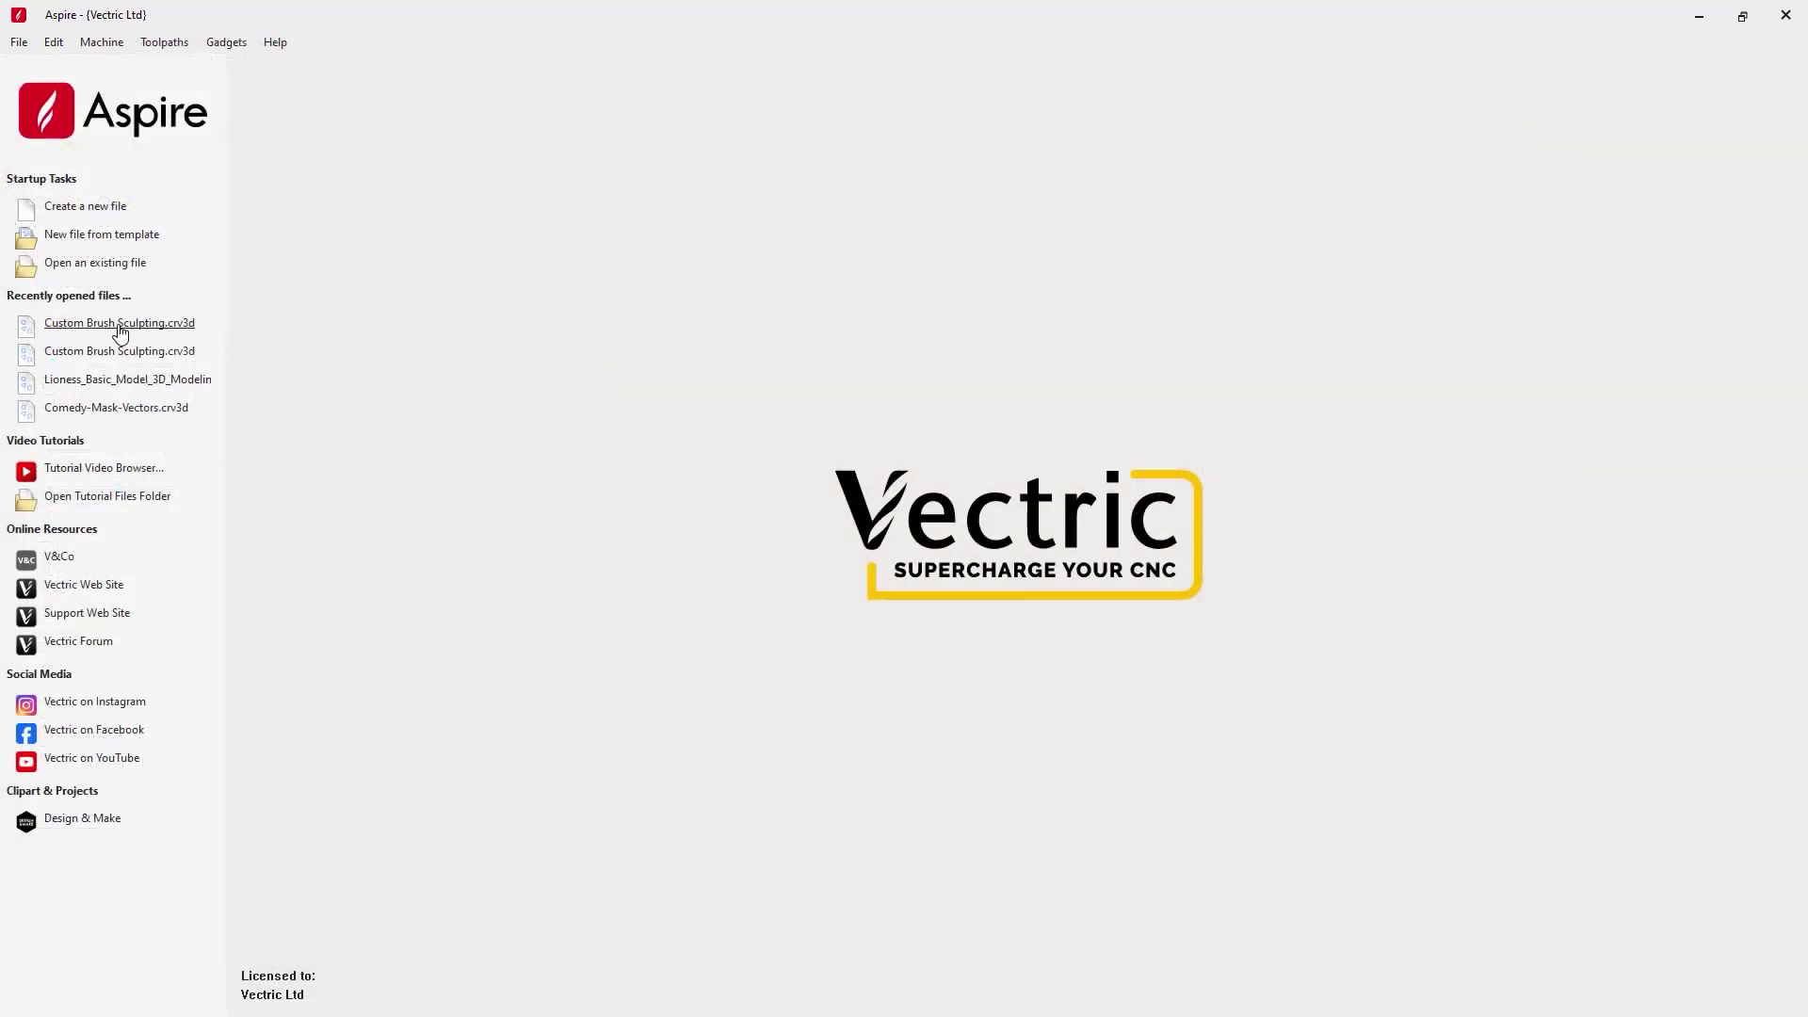
Open the recent file Custom Brush Sculpting.crv3d and show it in 3D.
{"action": "left_click", "coordinate": [67, 325]}
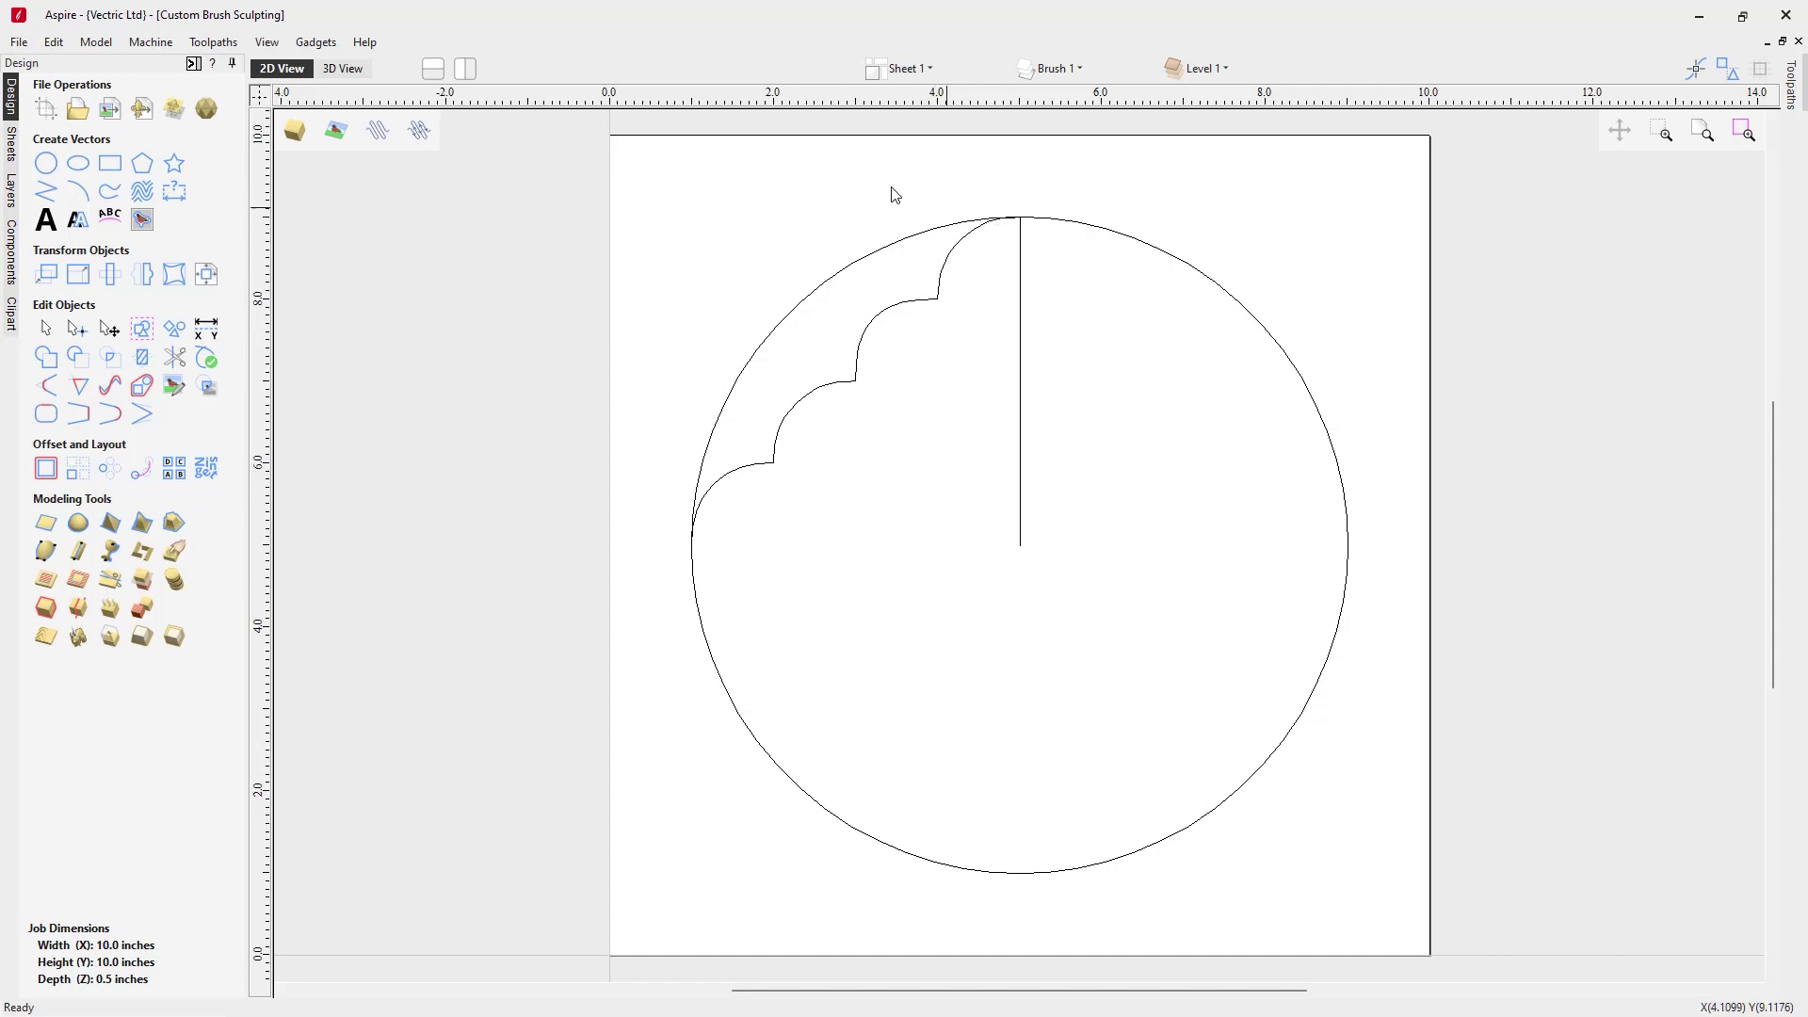
{"action": "left_click", "coordinate": [341, 68]}
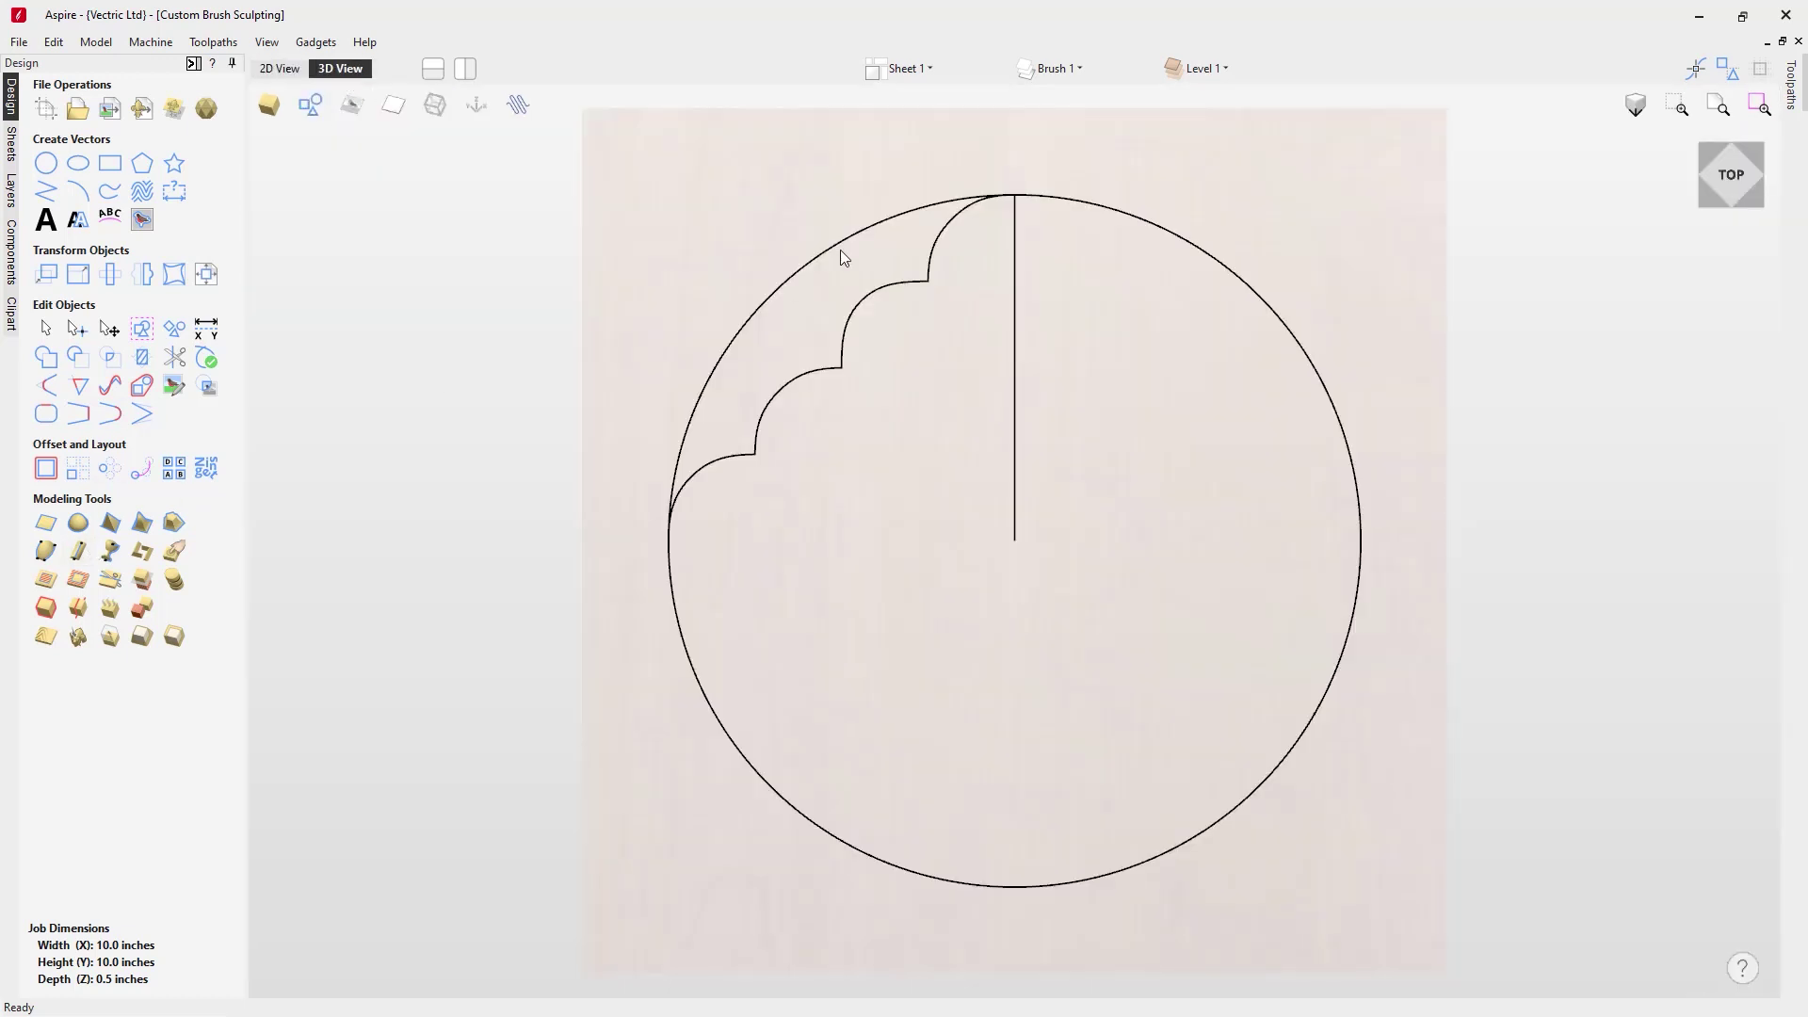
Create a custom-profile shape at 100% scale from the large circle, the scalloped profile and its vertical line.
{"action": "left_click", "coordinate": [771, 288]}
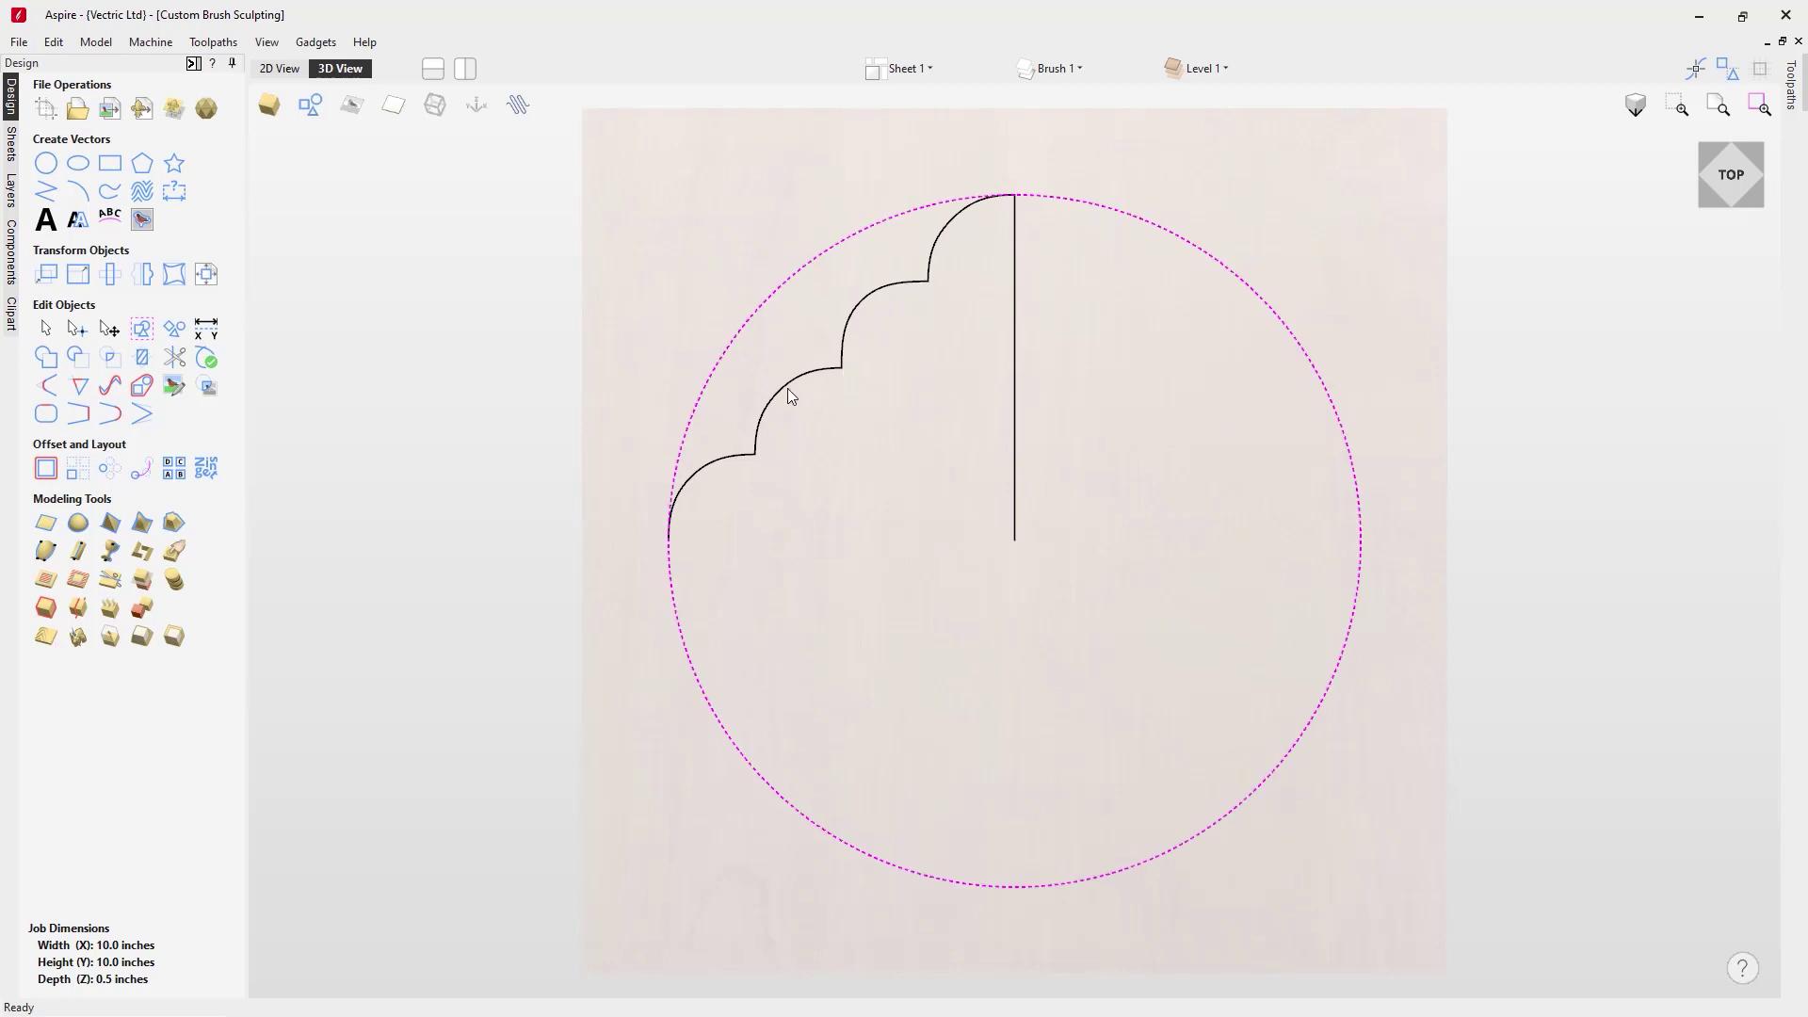
{"action": "left_click", "coordinate": [861, 301], "text": "shift"}
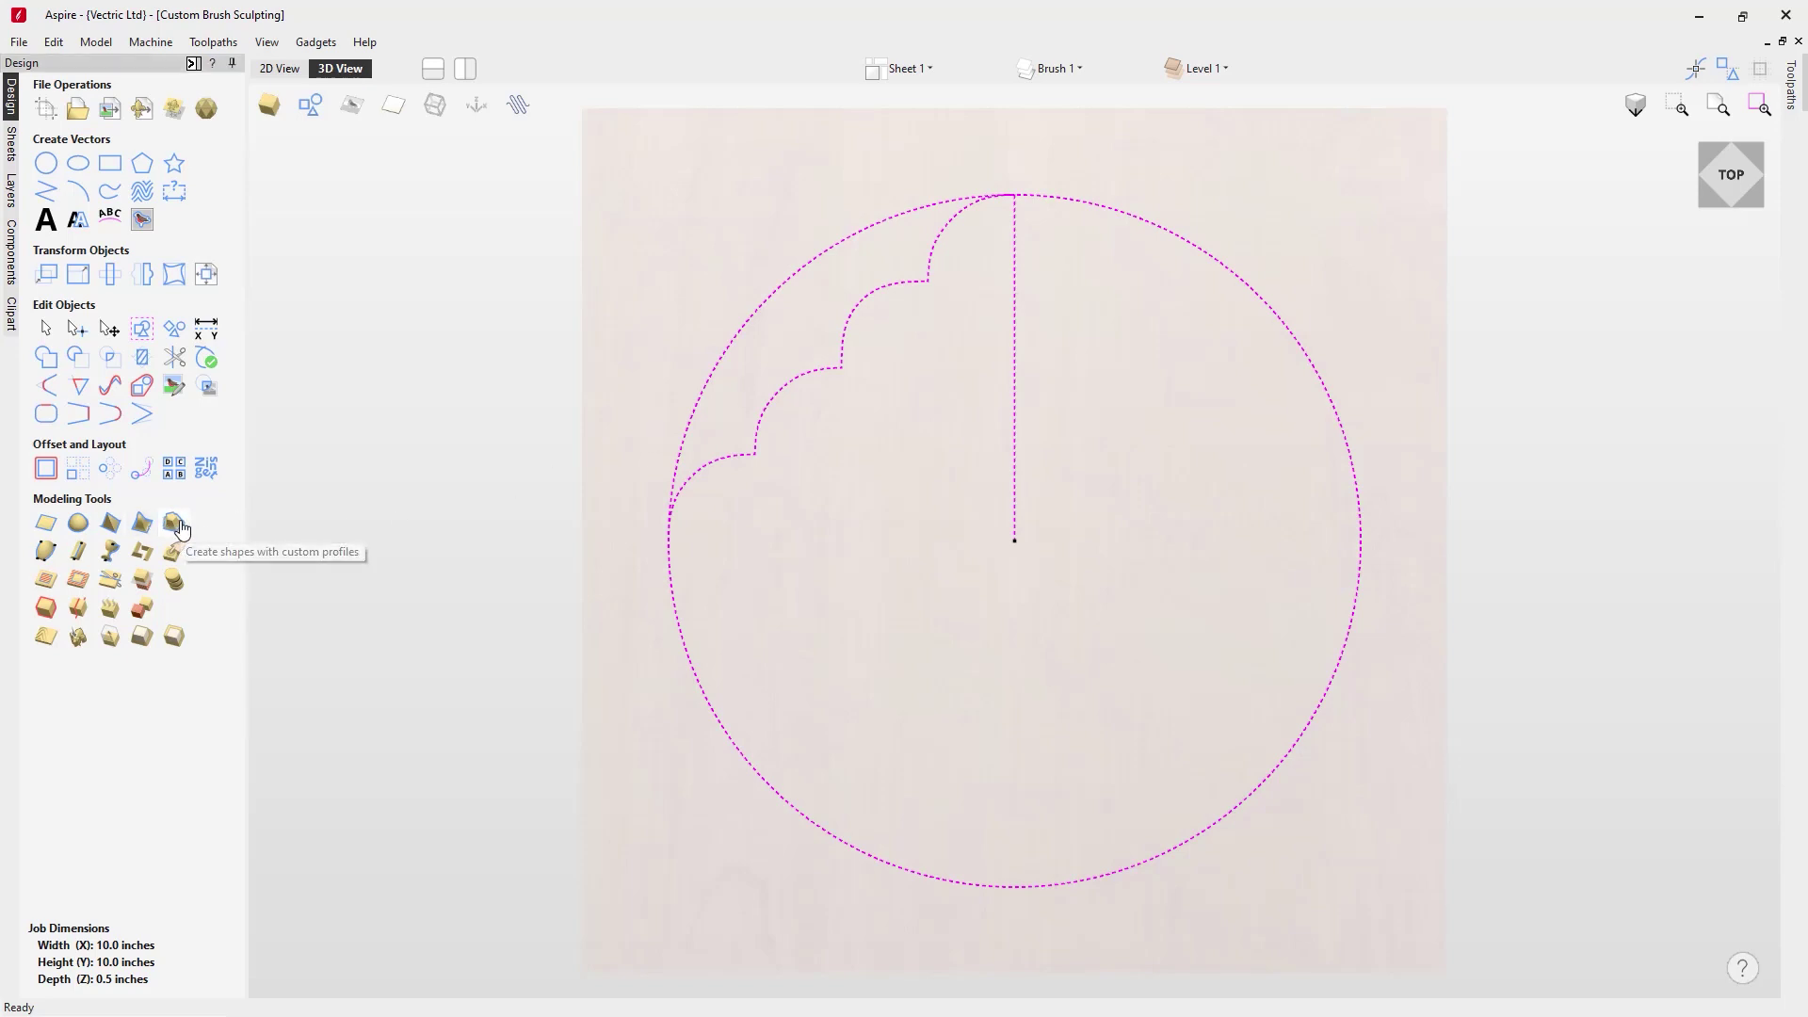
{"action": "left_click", "coordinate": [179, 526]}
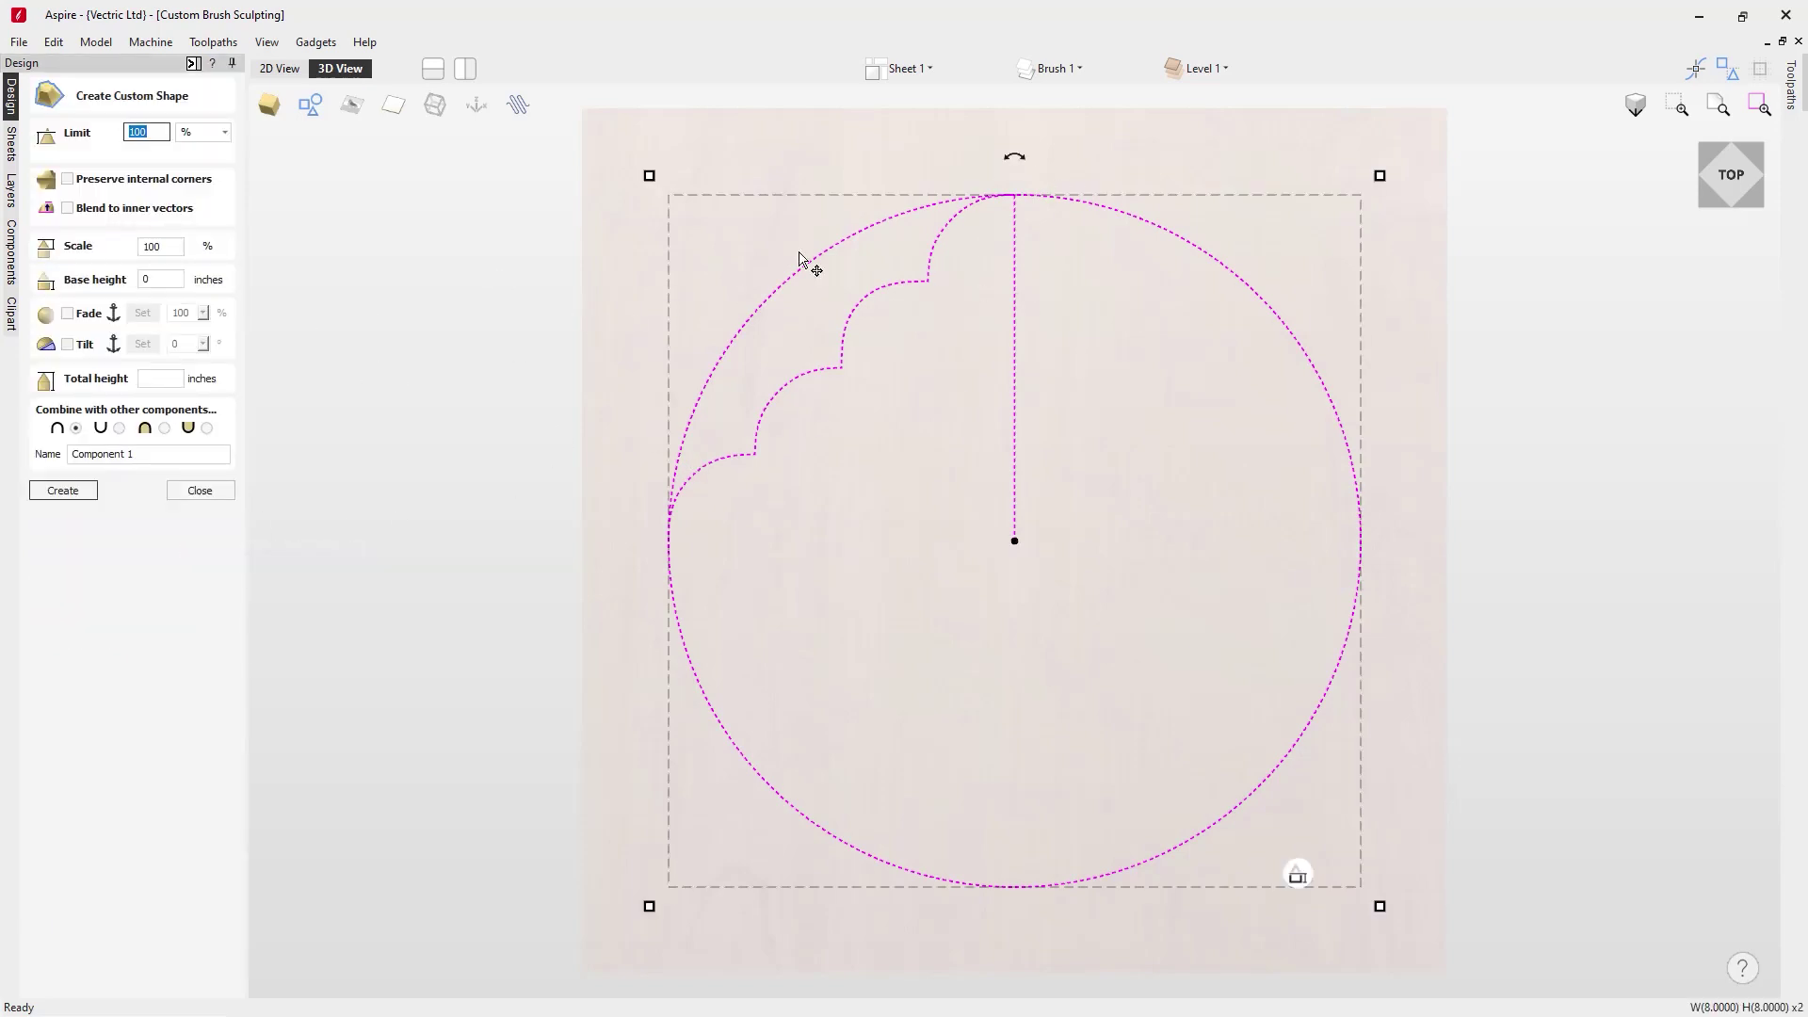
{"action": "left_click", "coordinate": [62, 492]}
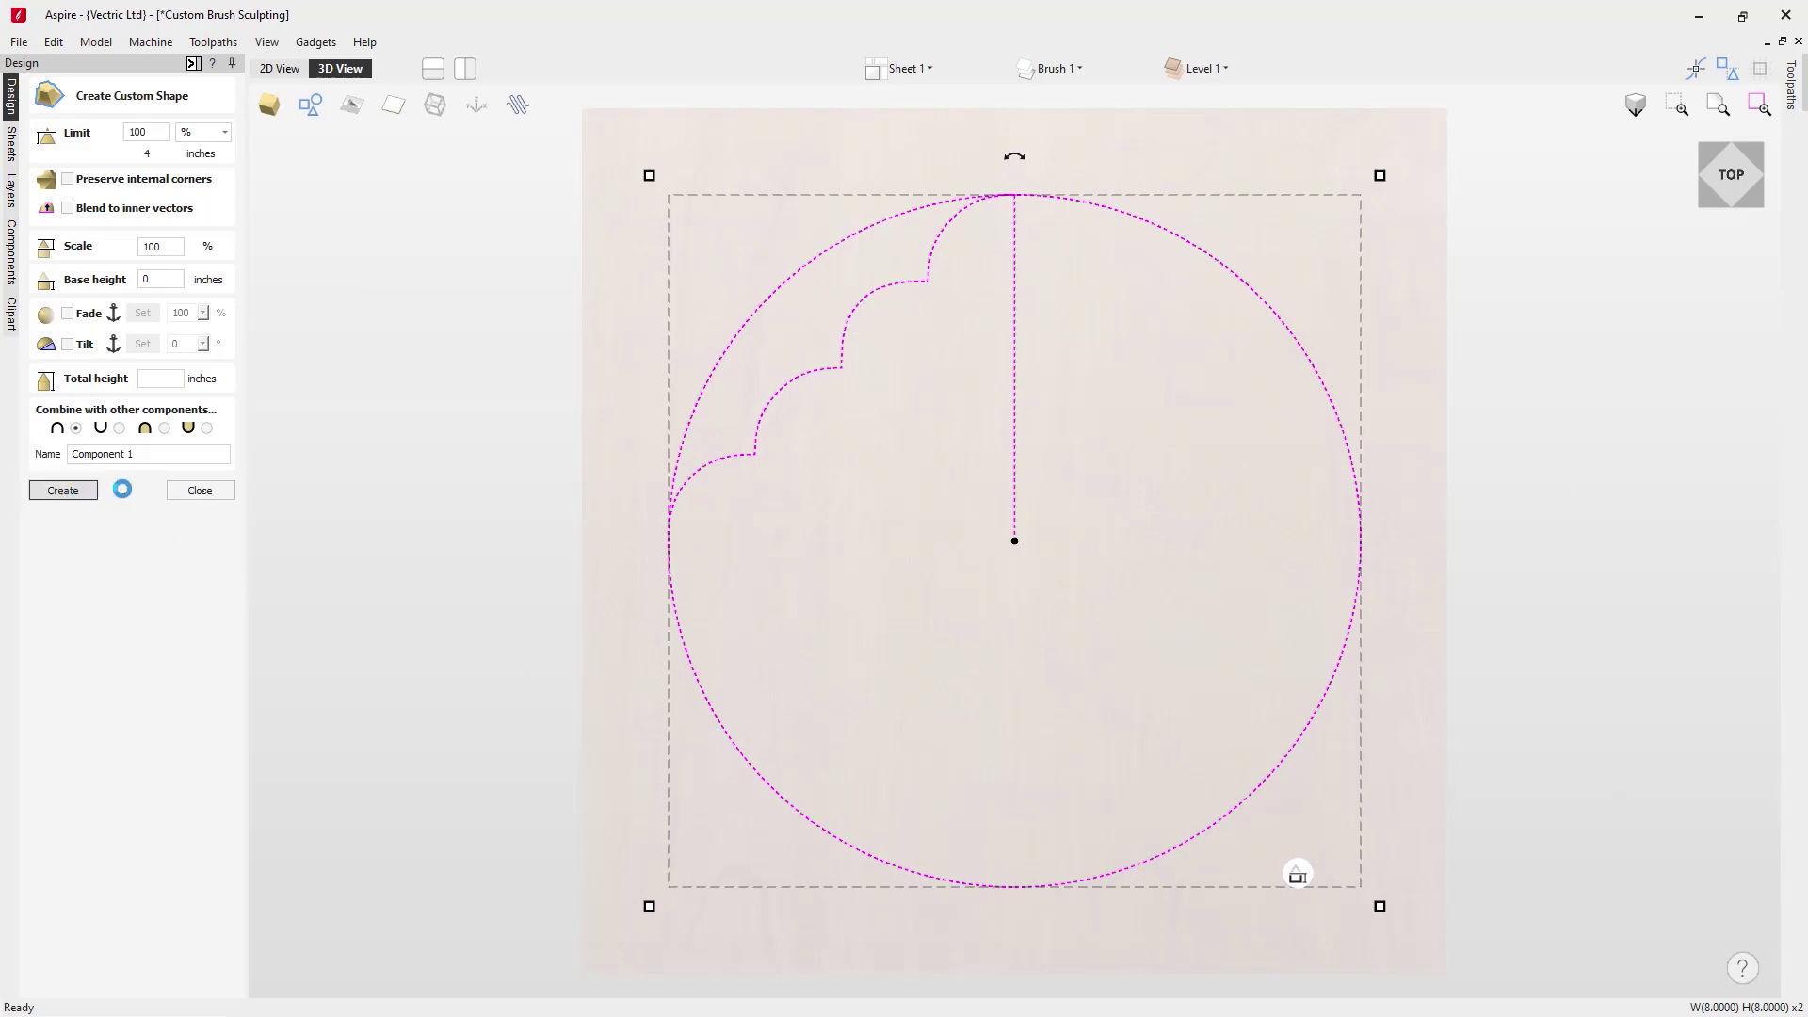
{"action": "left_click_drag", "start_coordinate": [1117, 927], "coordinate": [989, 551]}
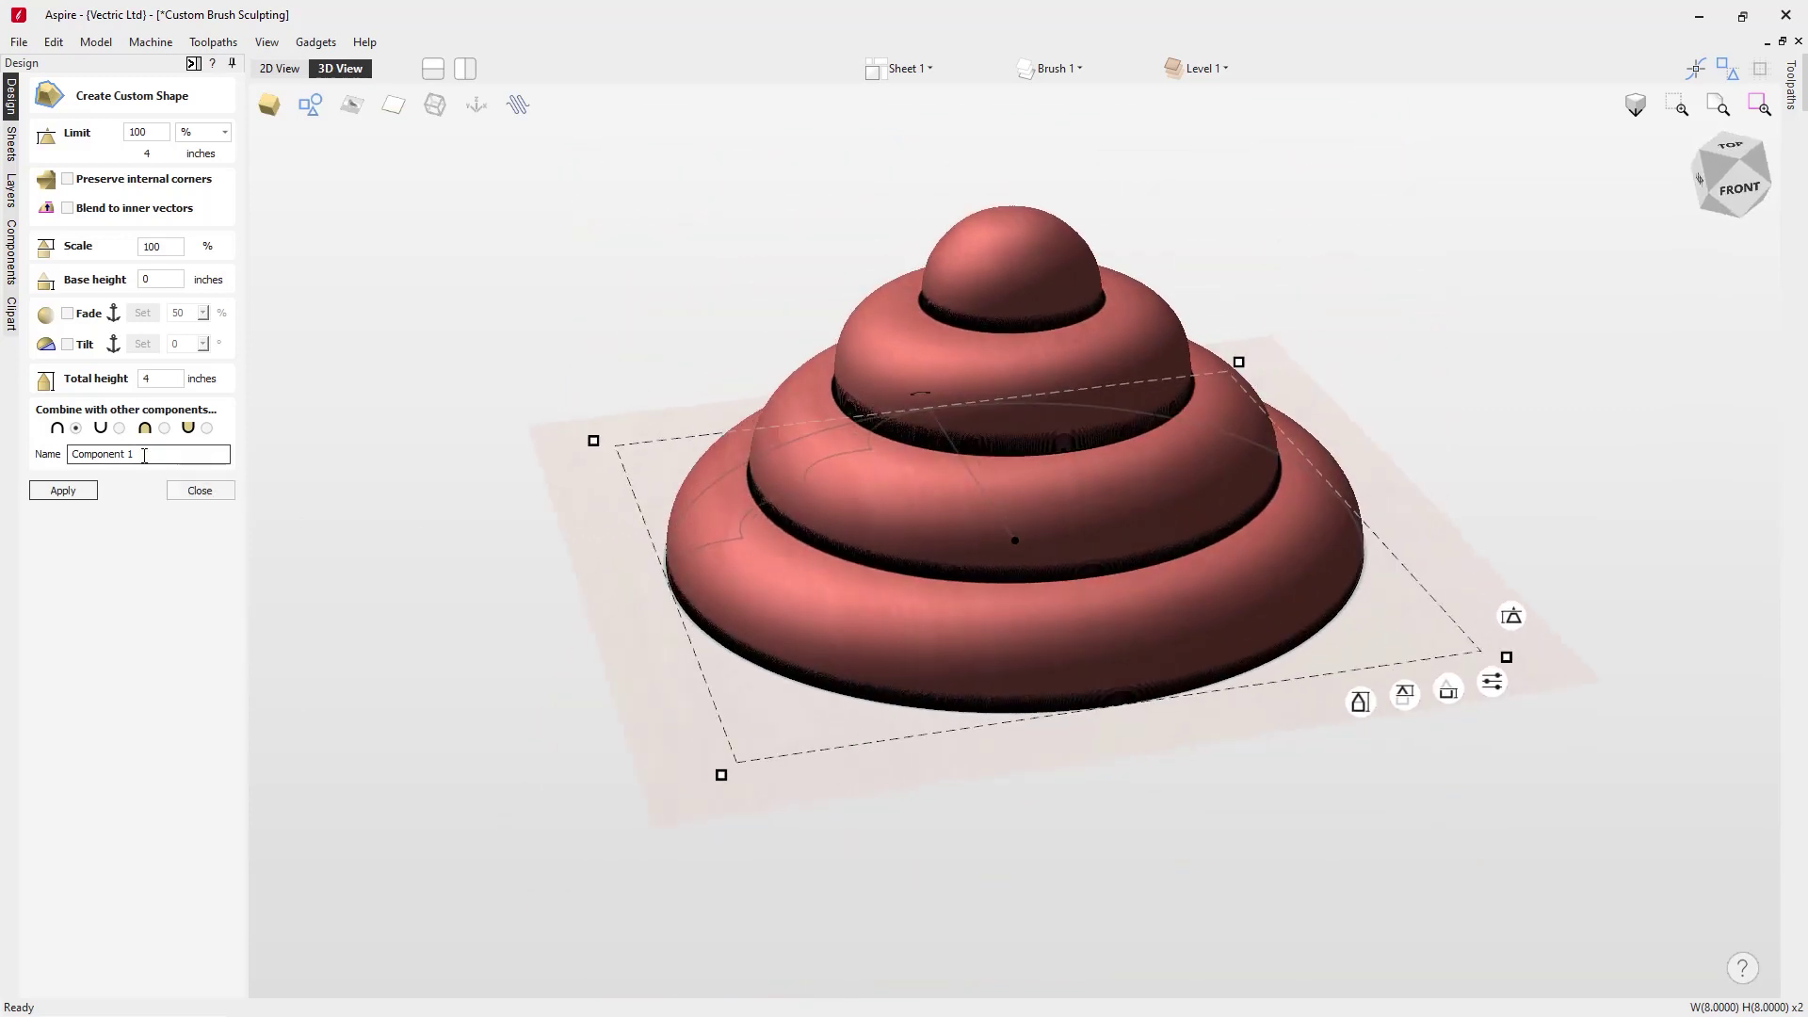
Name the custom shape component Brush 1, apply the change and finish the shape.
{"action": "left_click_drag", "start_coordinate": [138, 454], "coordinate": [37, 455]}
{"action": "type", "text": "Brush"}
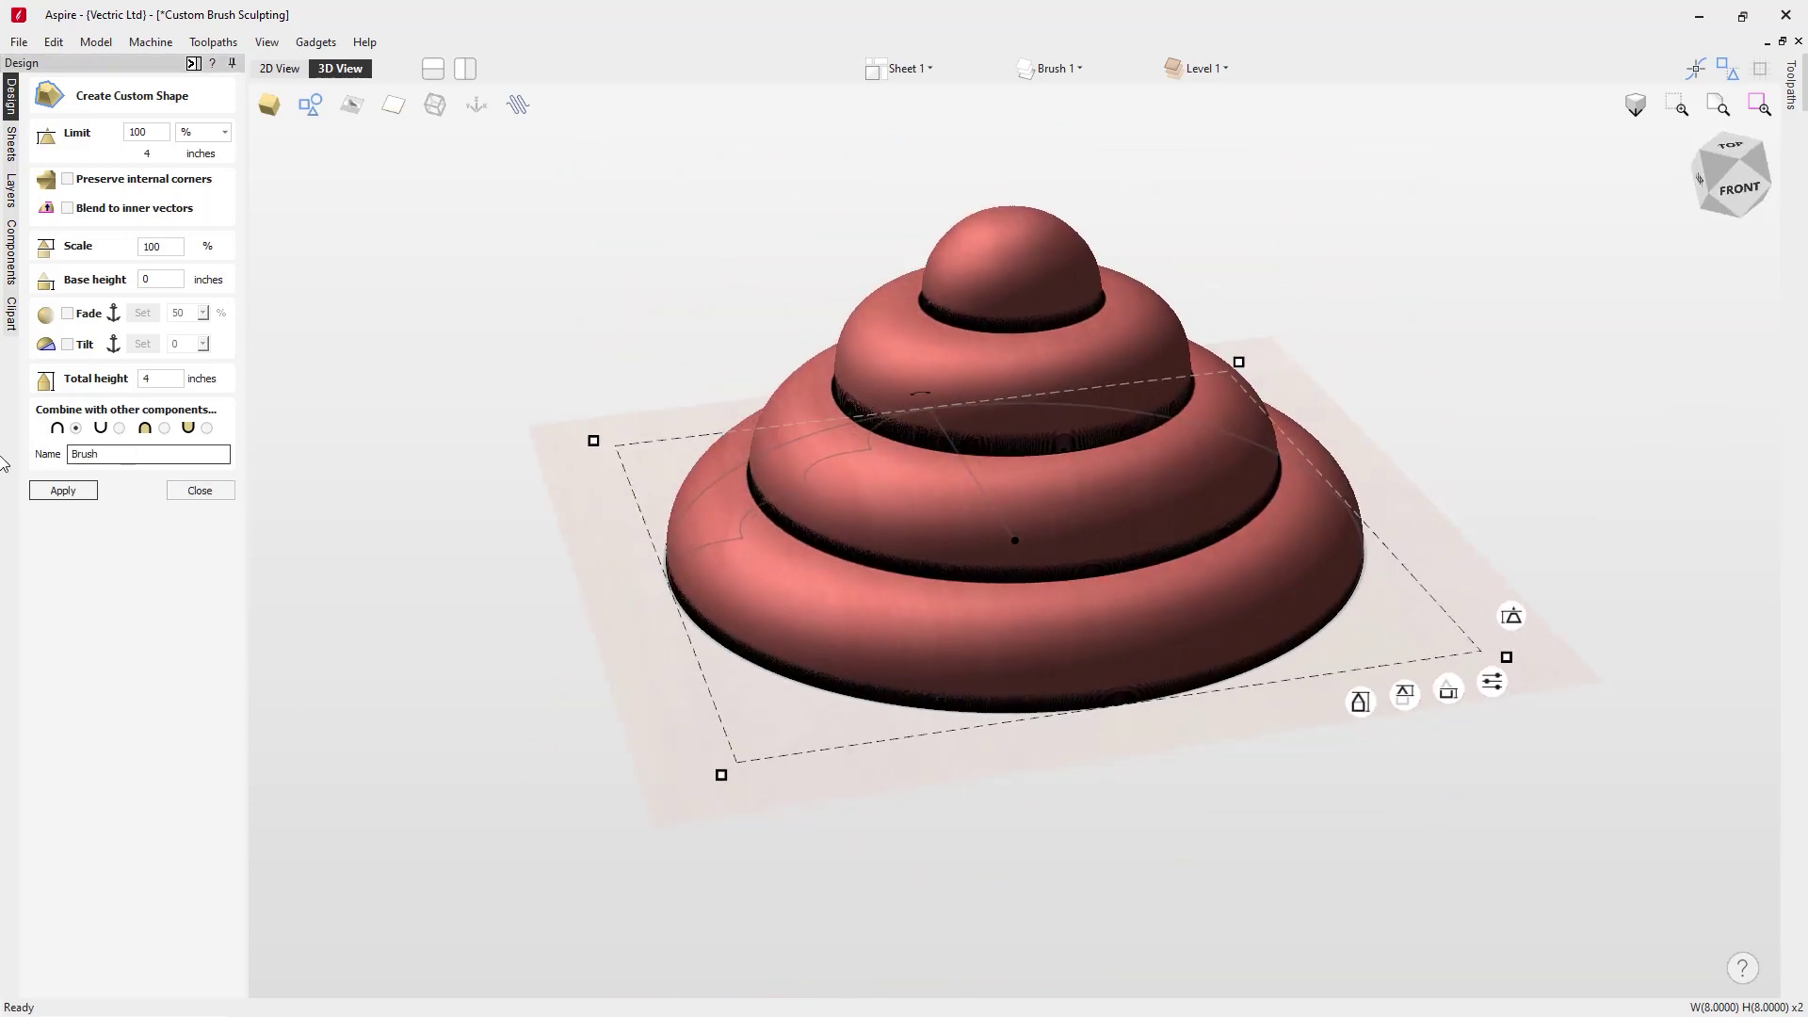
{"action": "left_click", "coordinate": [65, 492]}
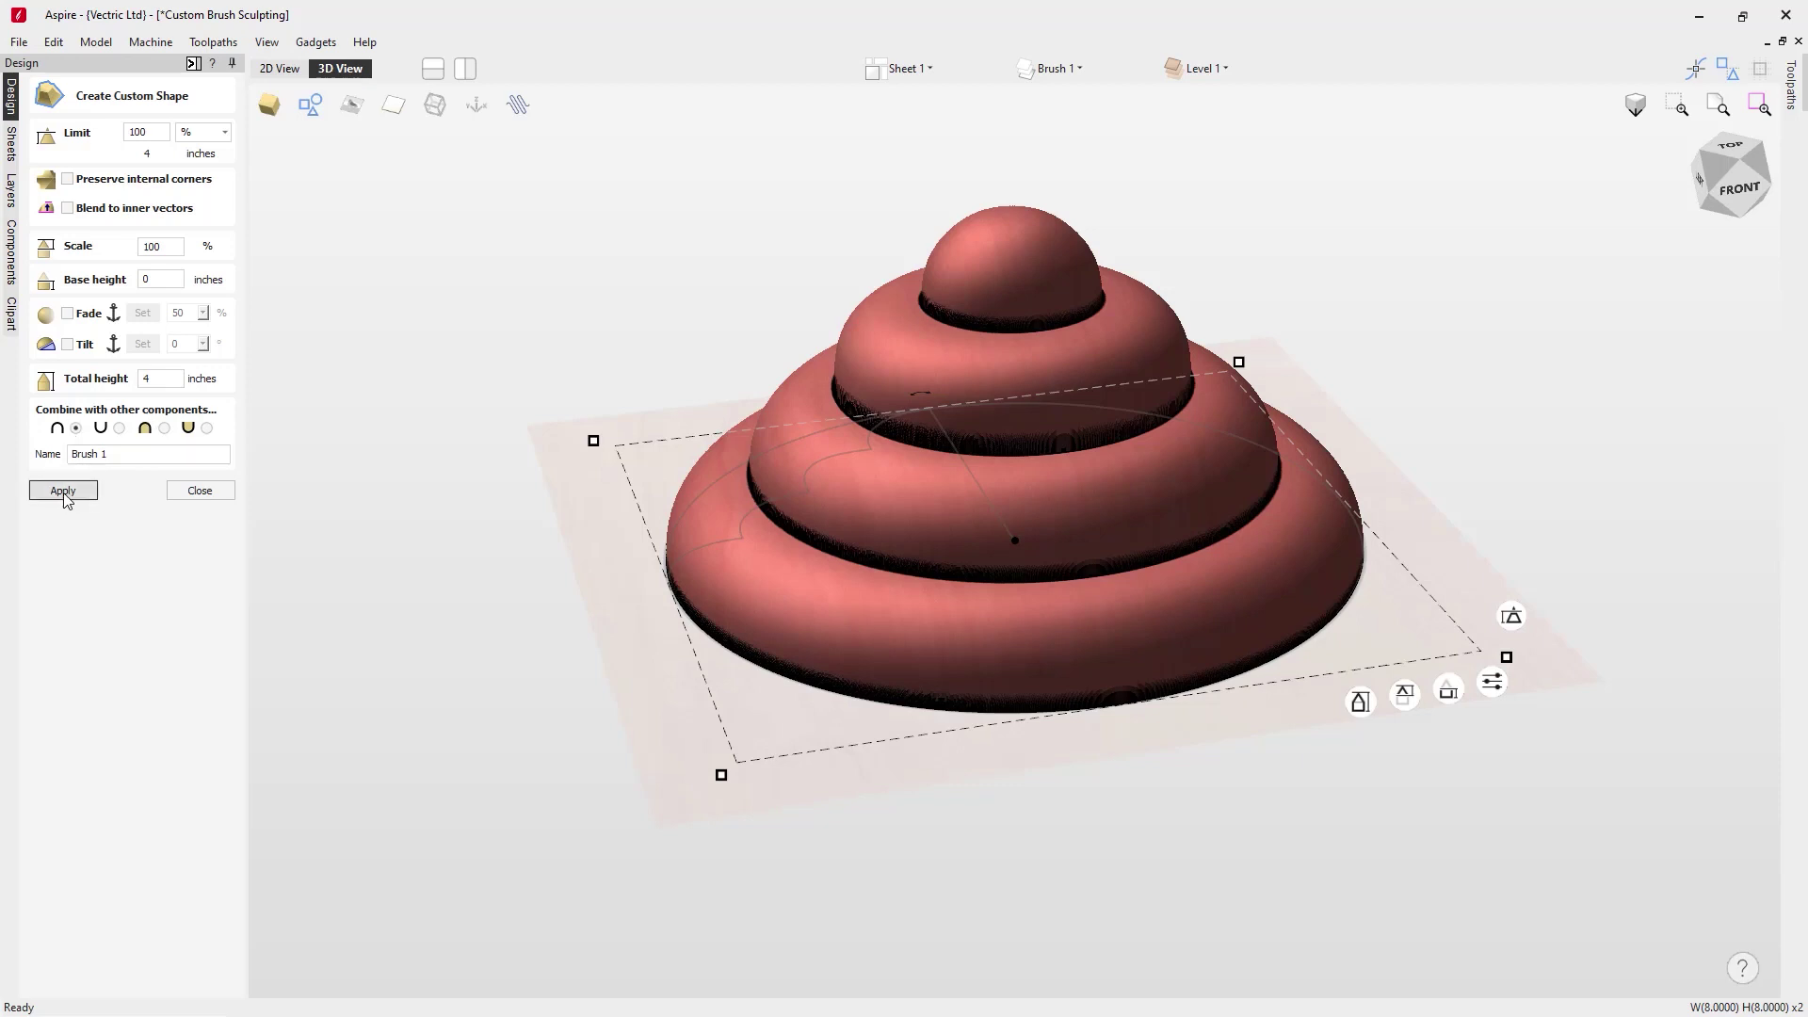
{"action": "left_click", "coordinate": [199, 491]}
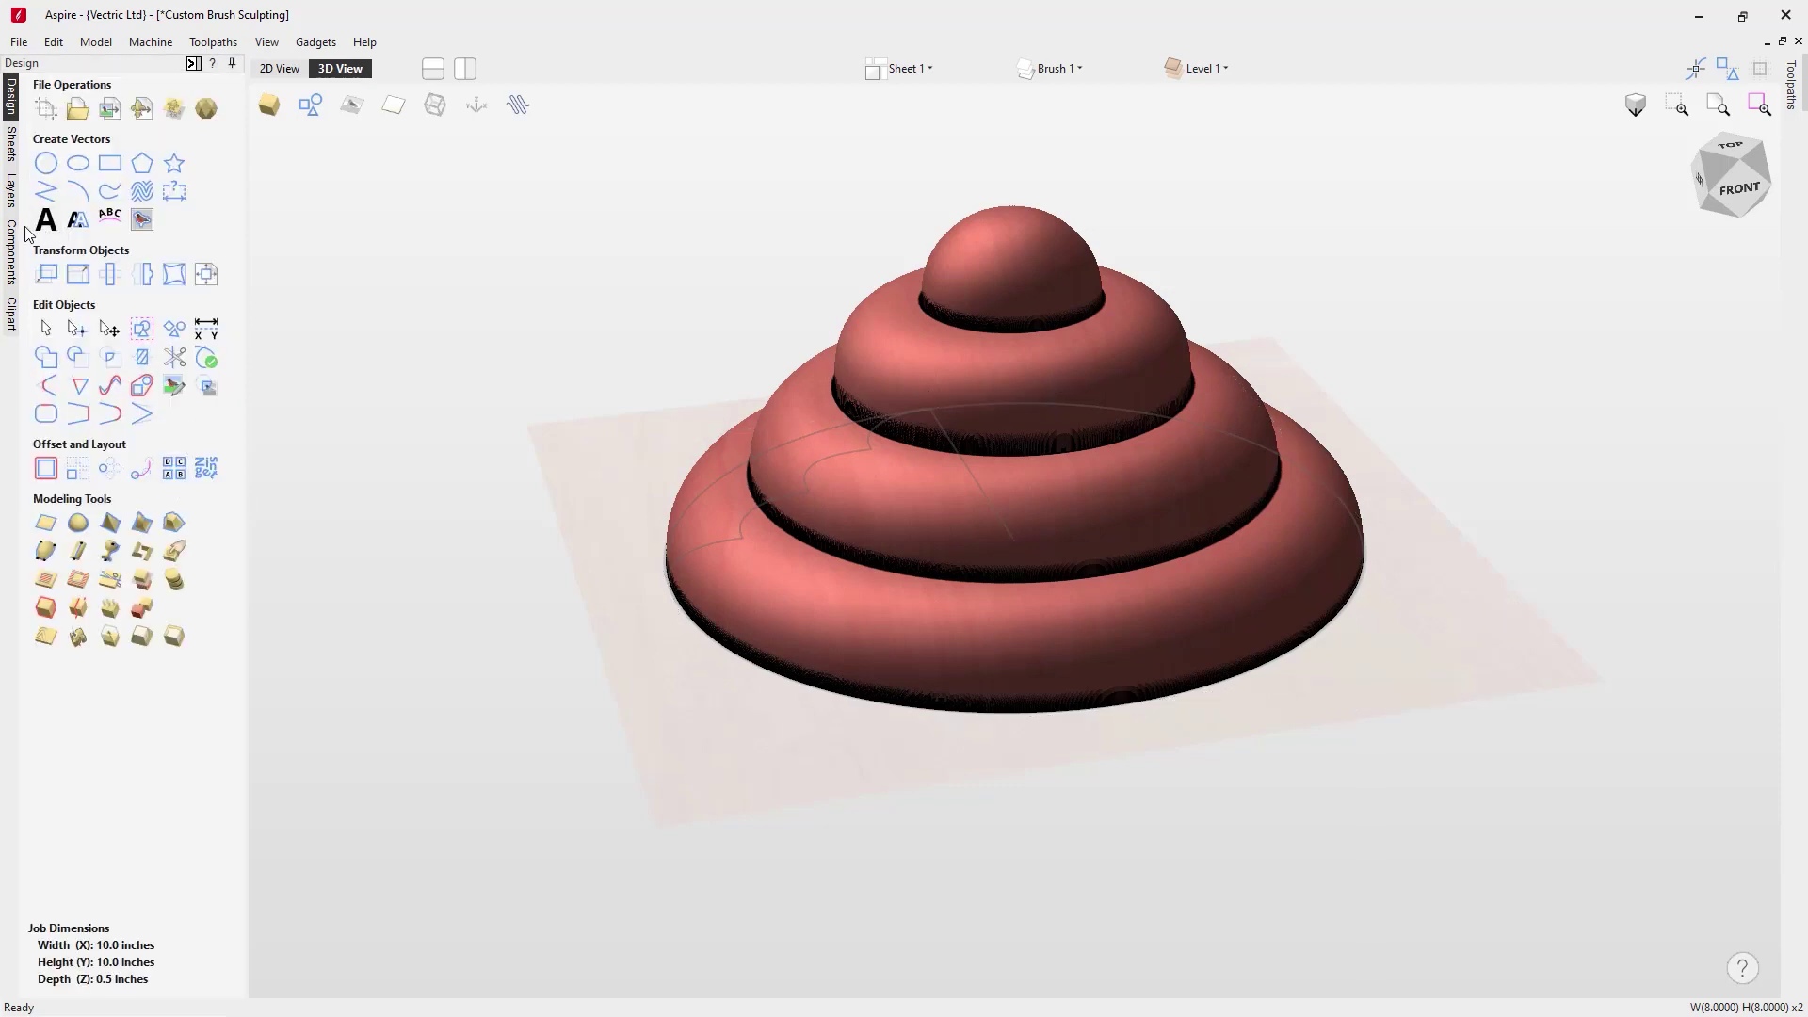
Duplicate the Brush 1 component.
{"action": "left_click", "coordinate": [12, 252]}
{"action": "right_click", "coordinate": [113, 133]}
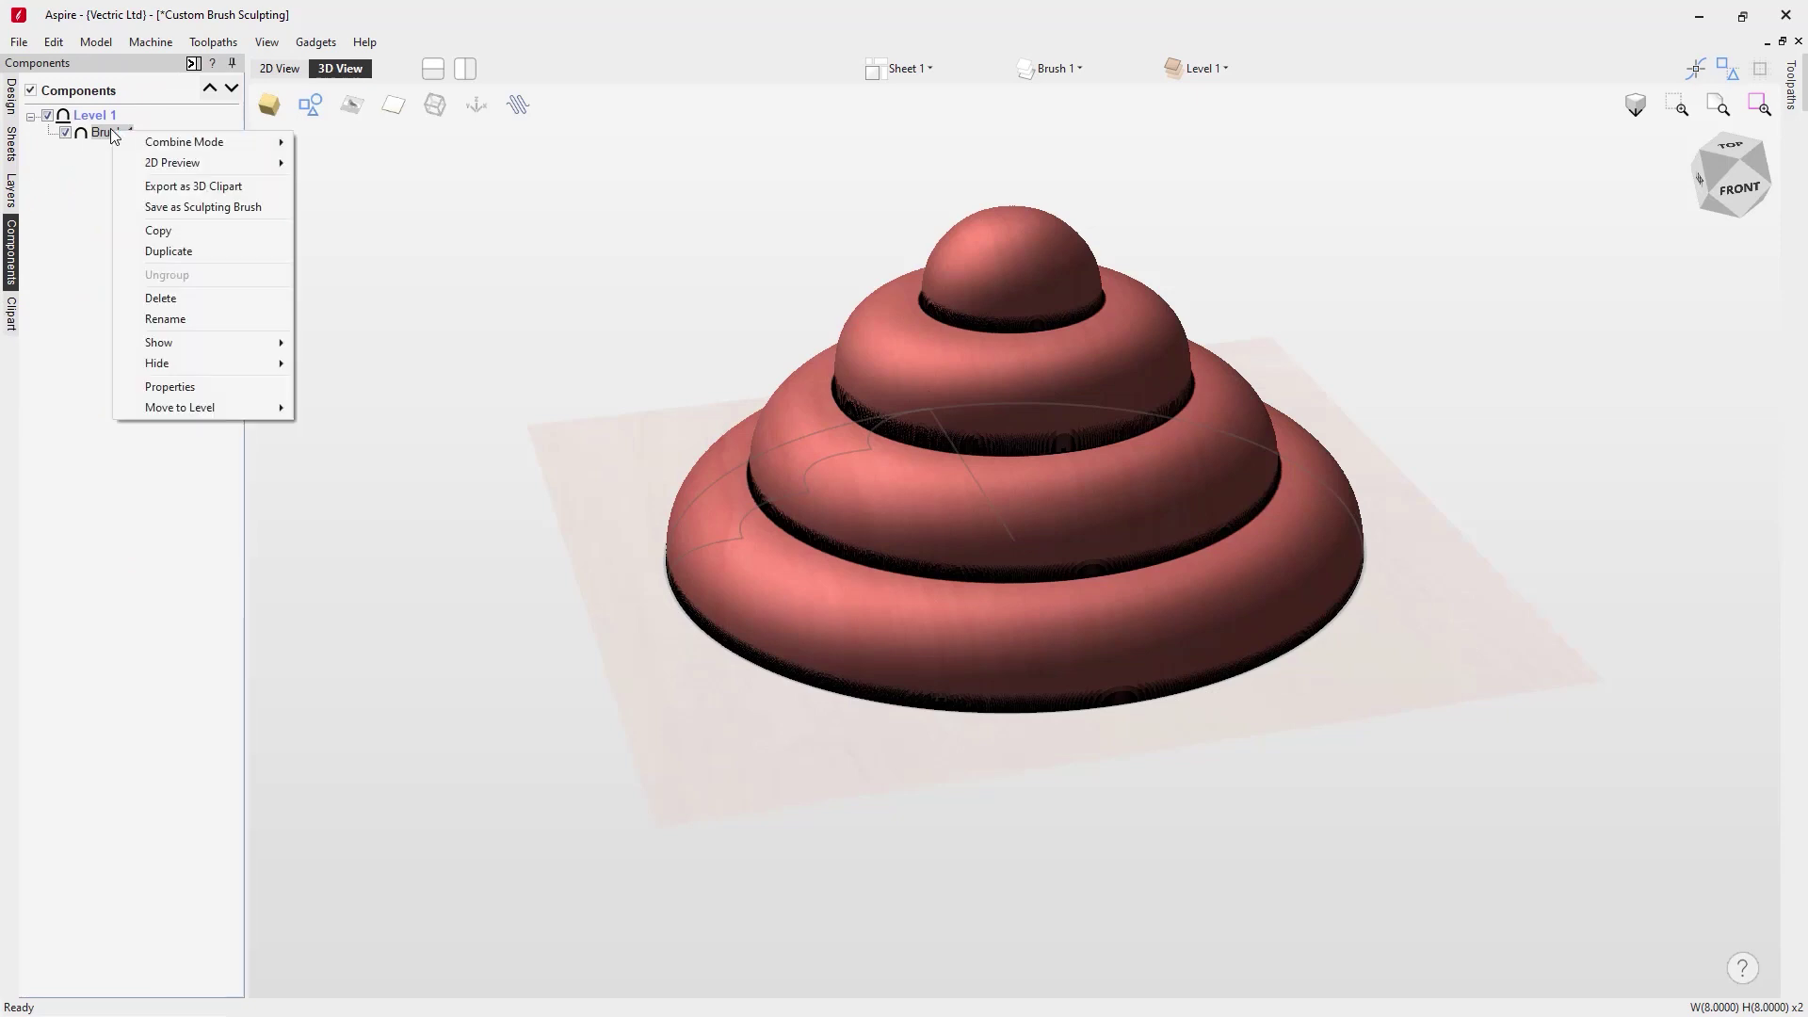
{"action": "left_click", "coordinate": [172, 252]}
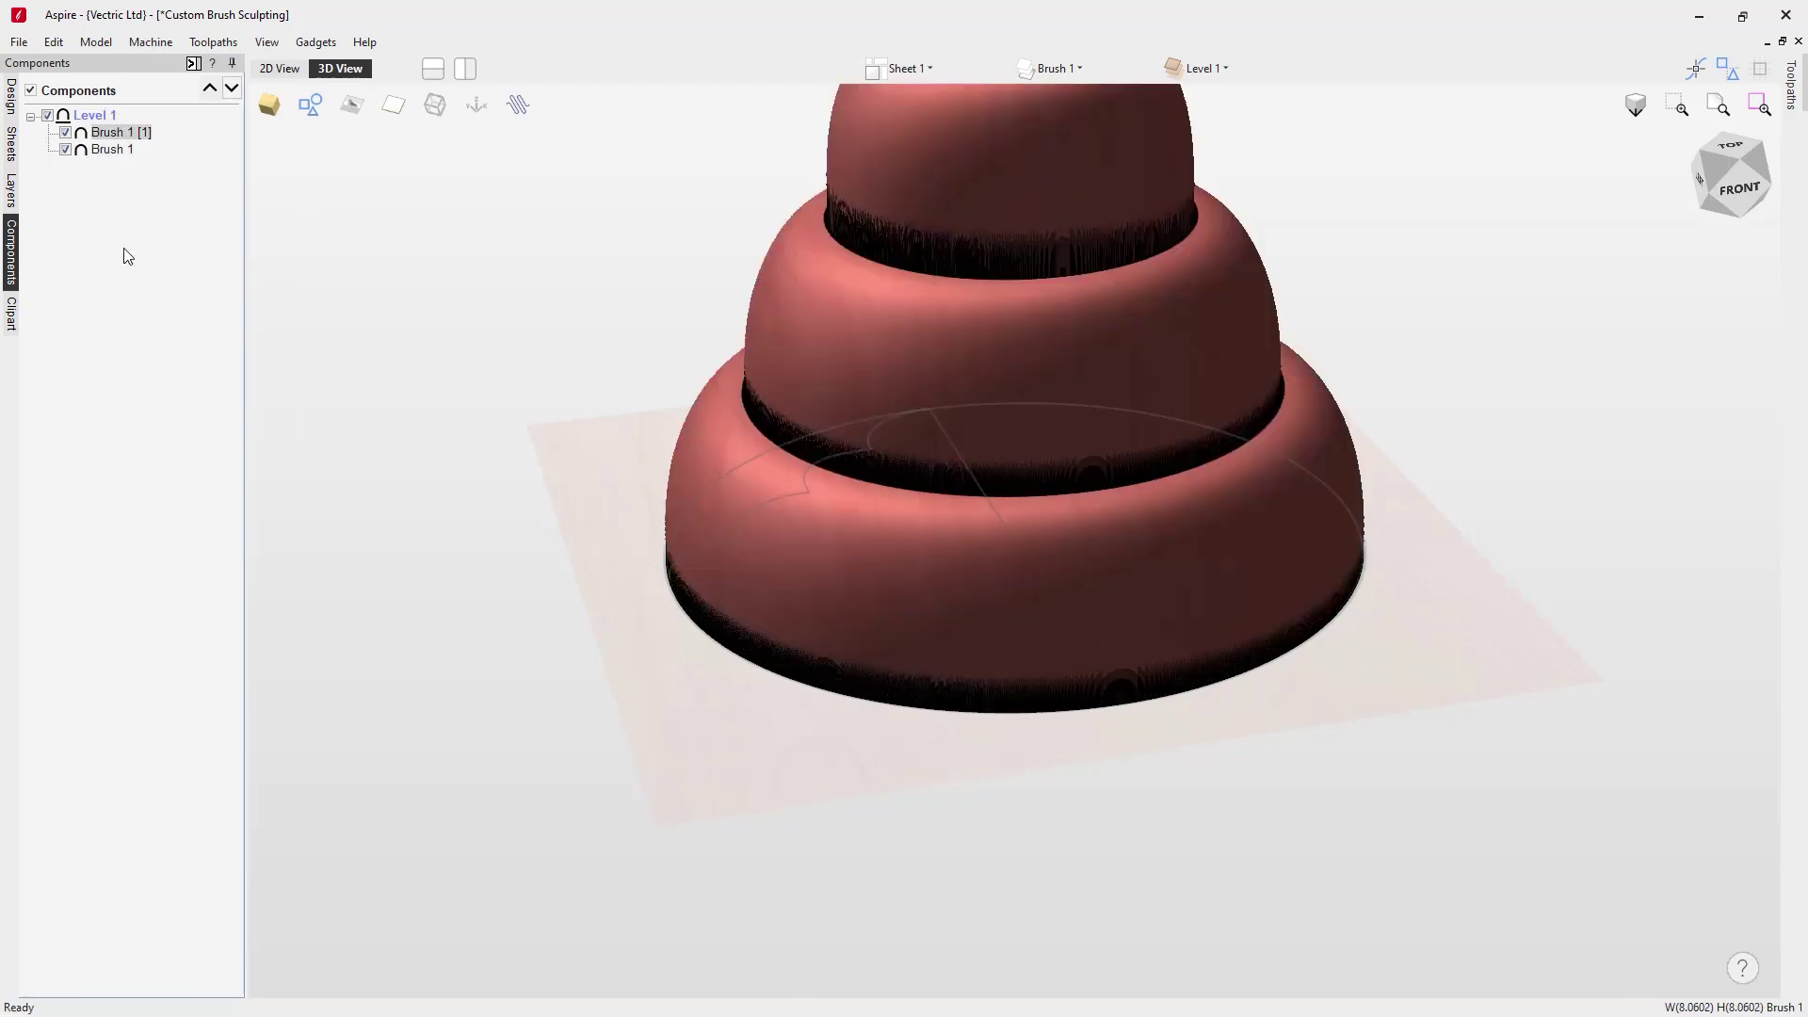
Set the duplicate component's total height to 0.5 inches and name it Brush - 0.5.
{"action": "right_click", "coordinate": [124, 141]}
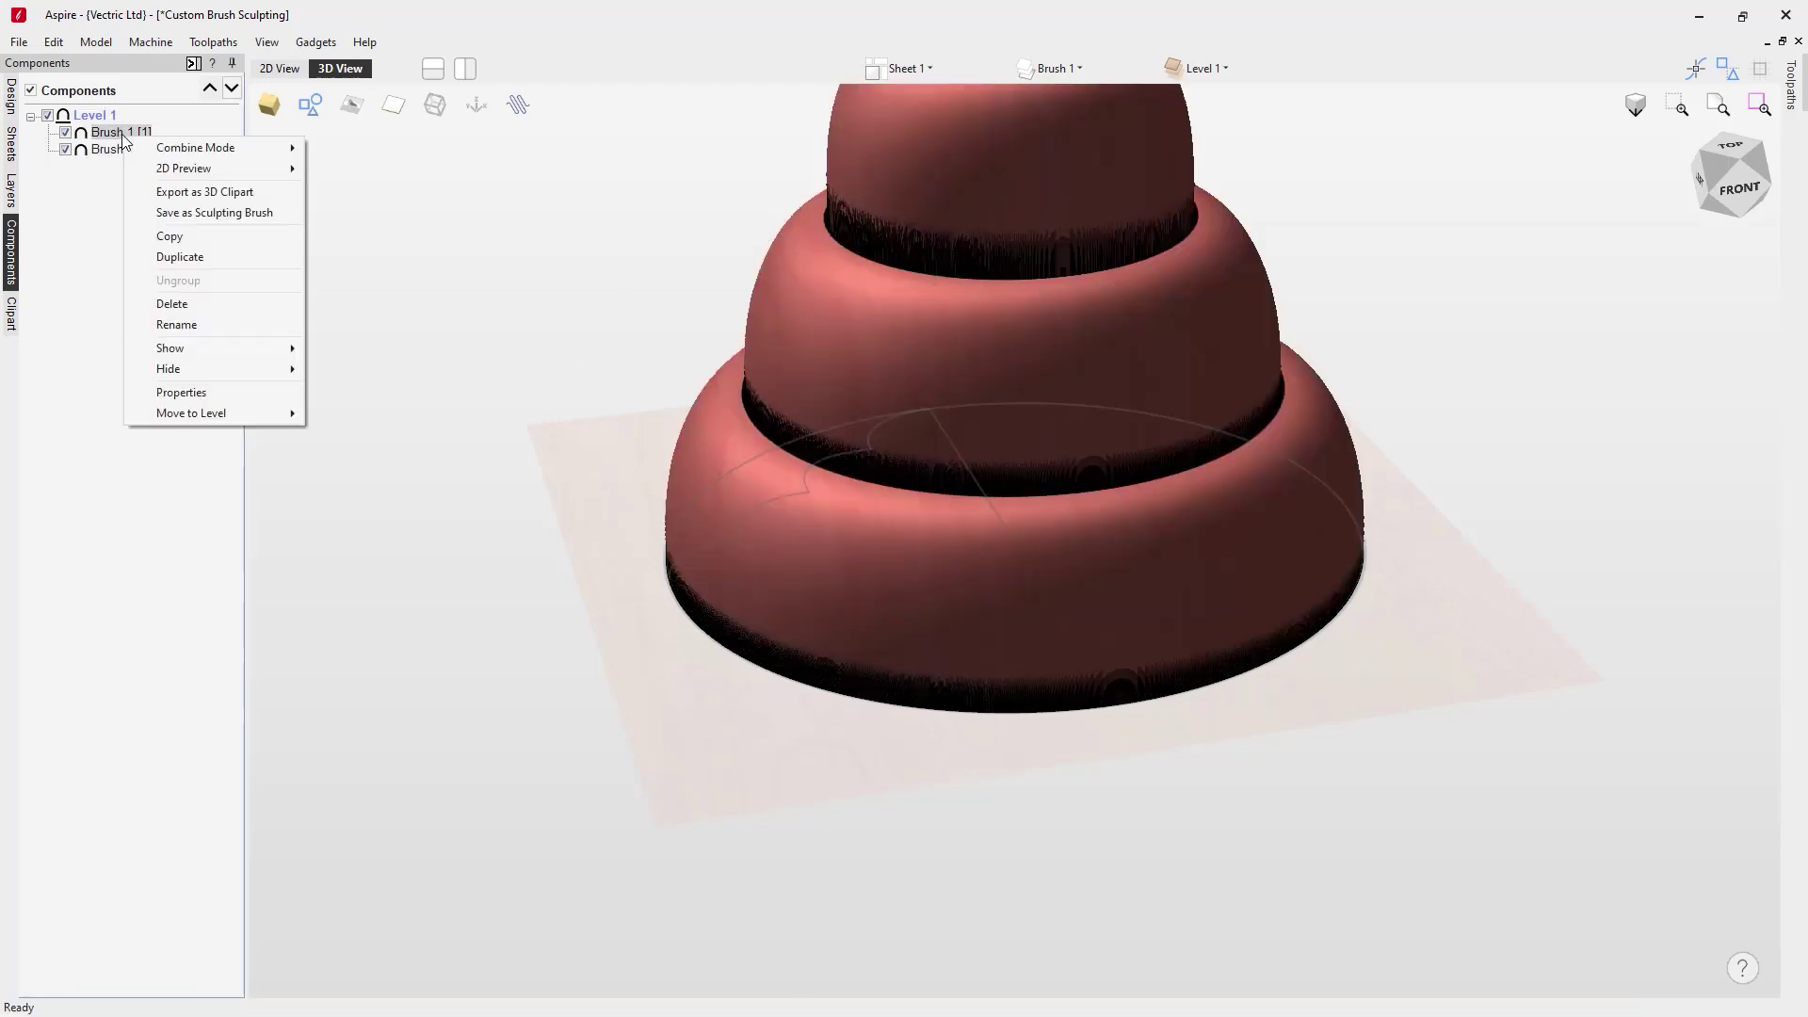
{"action": "left_click", "coordinate": [222, 392]}
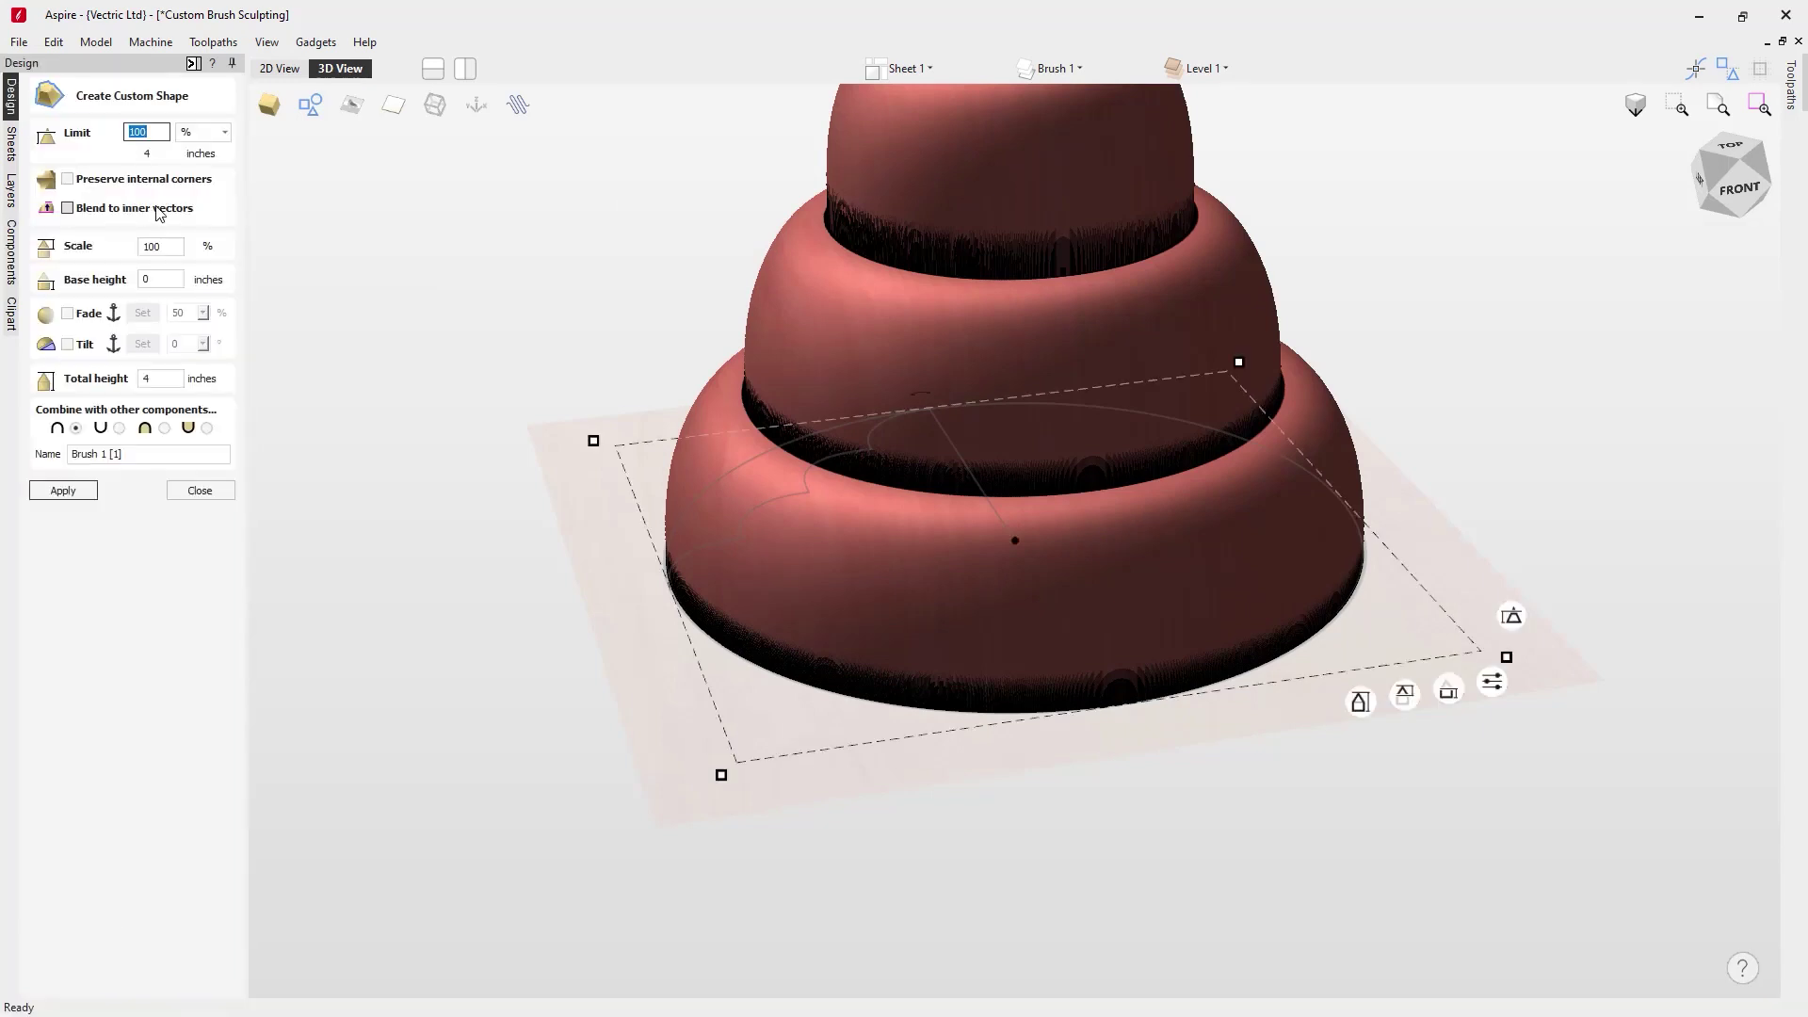
{"action": "left_click", "coordinate": [153, 378]}
{"action": "left_click", "coordinate": [137, 458]}
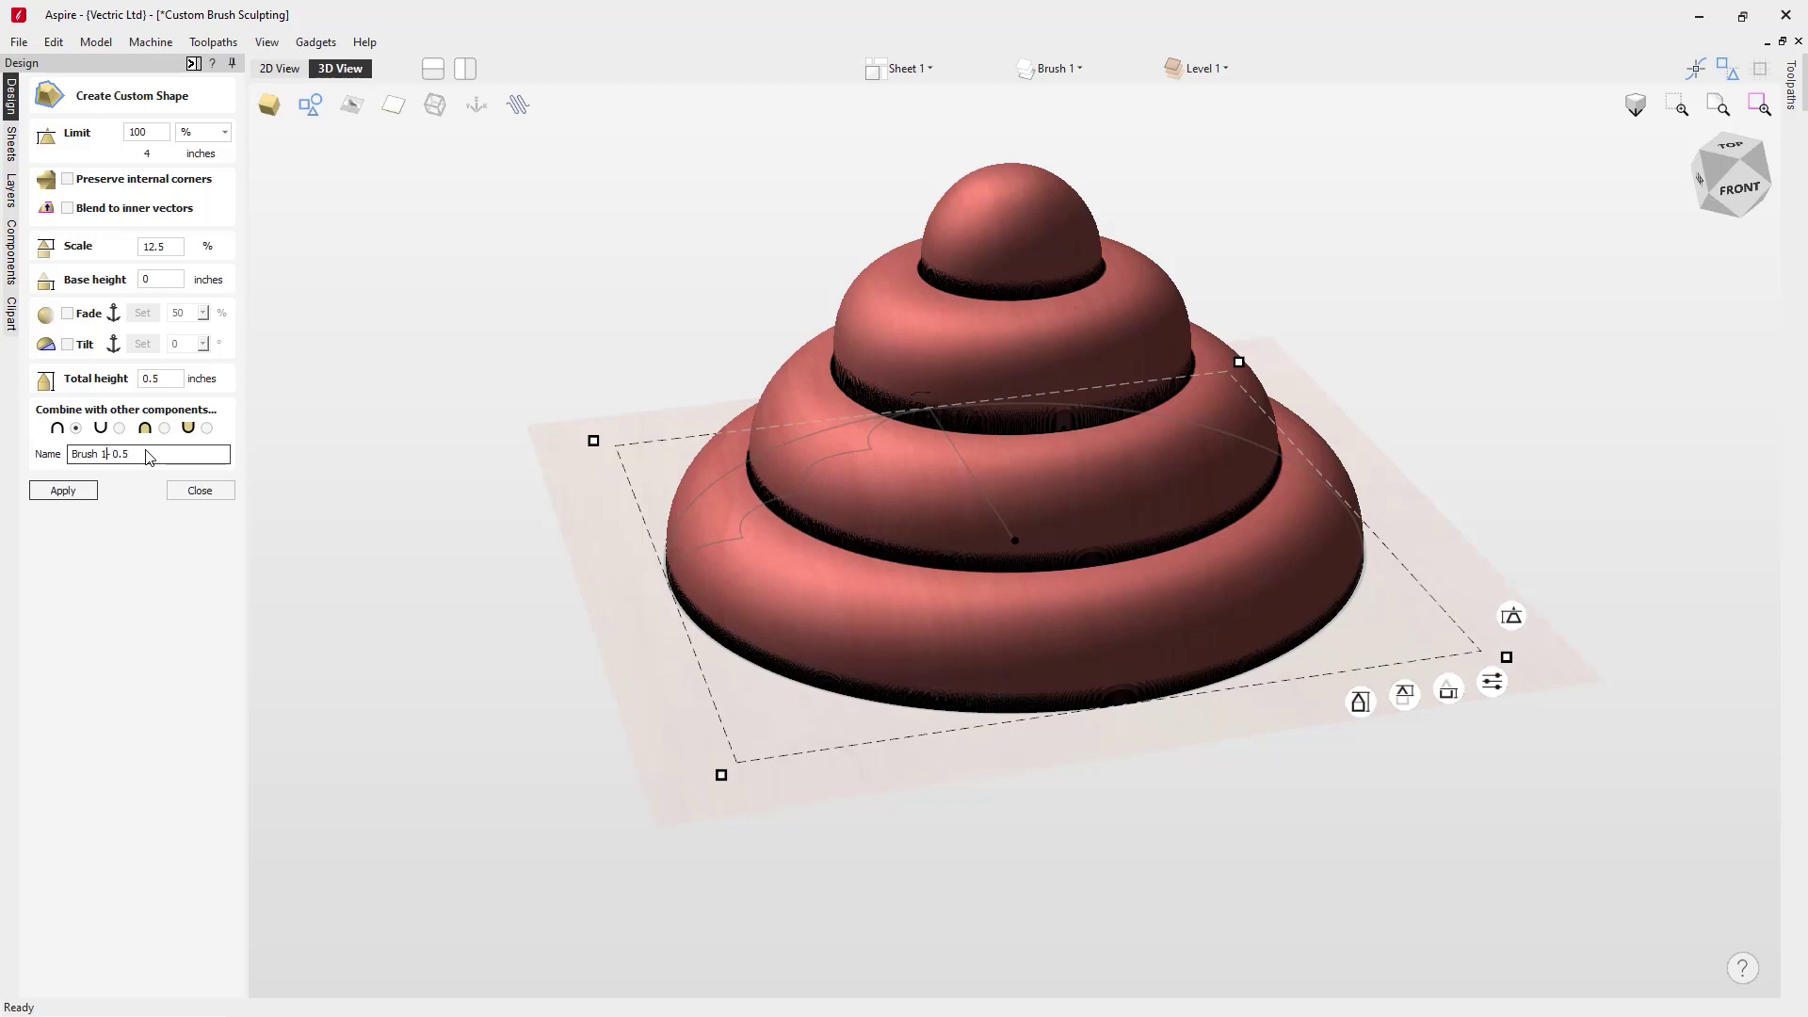
{"action": "left_click", "coordinate": [60, 491]}
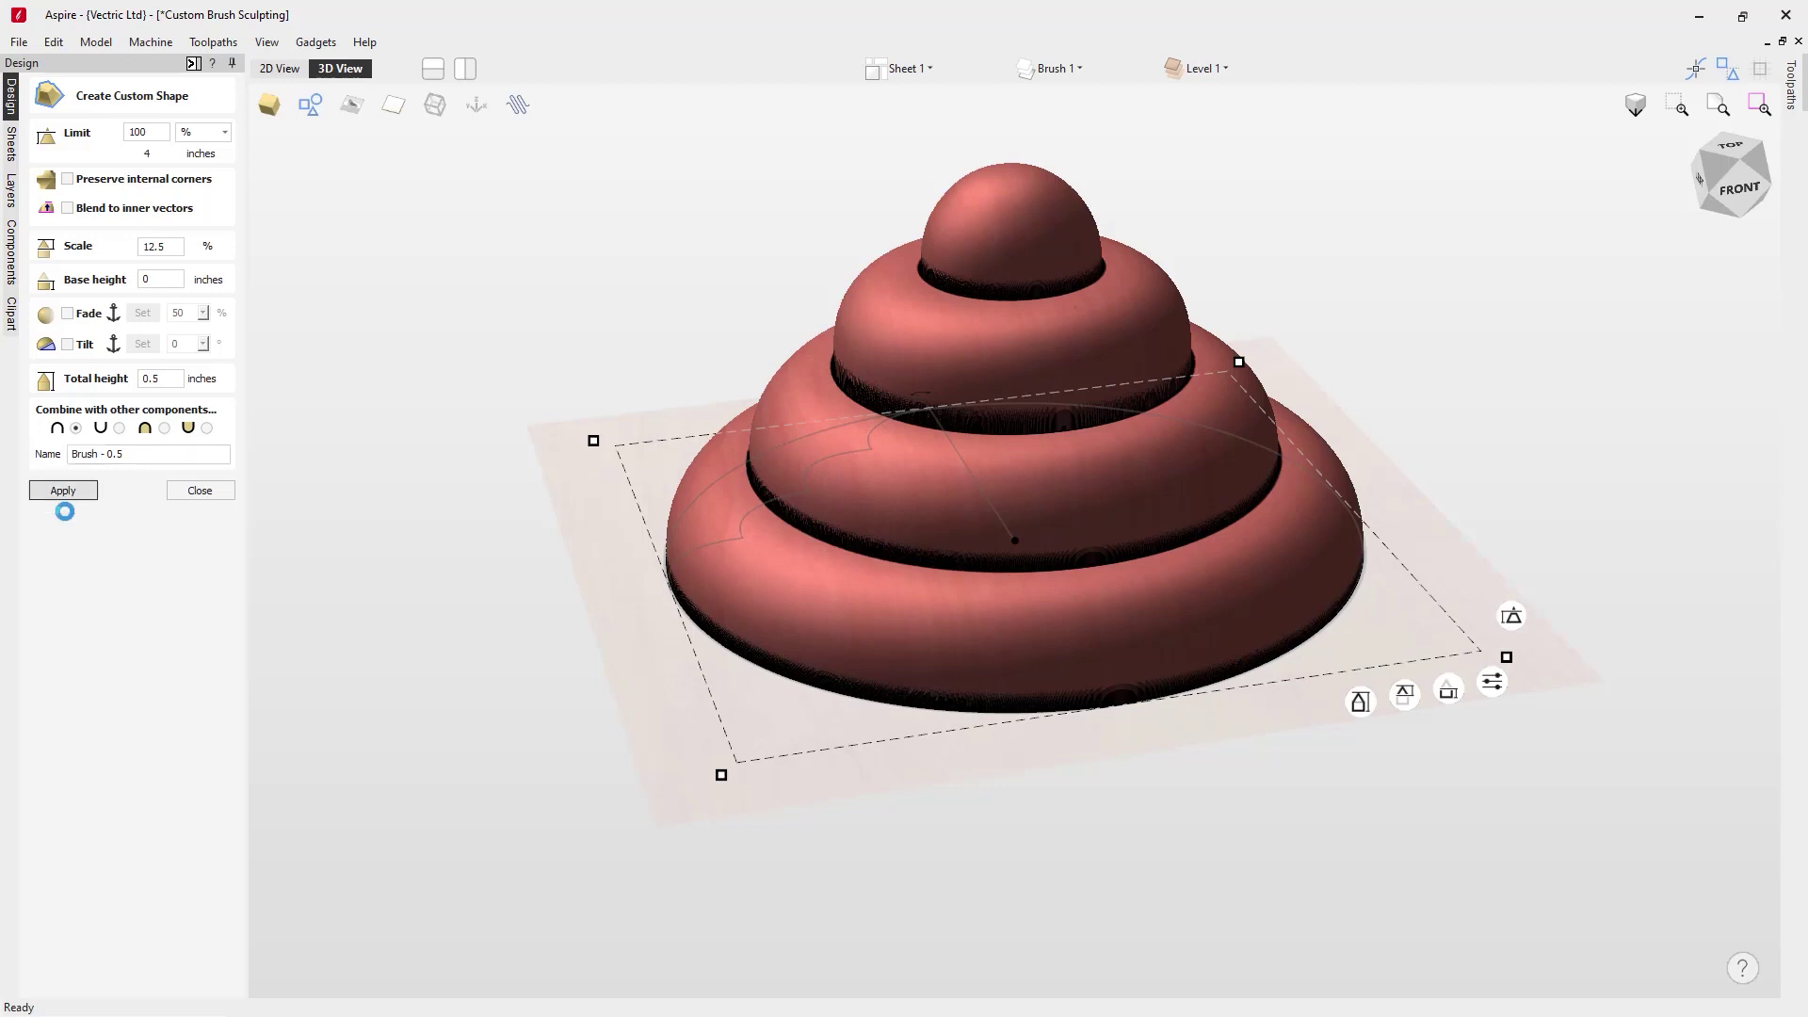
{"action": "left_click", "coordinate": [199, 490]}
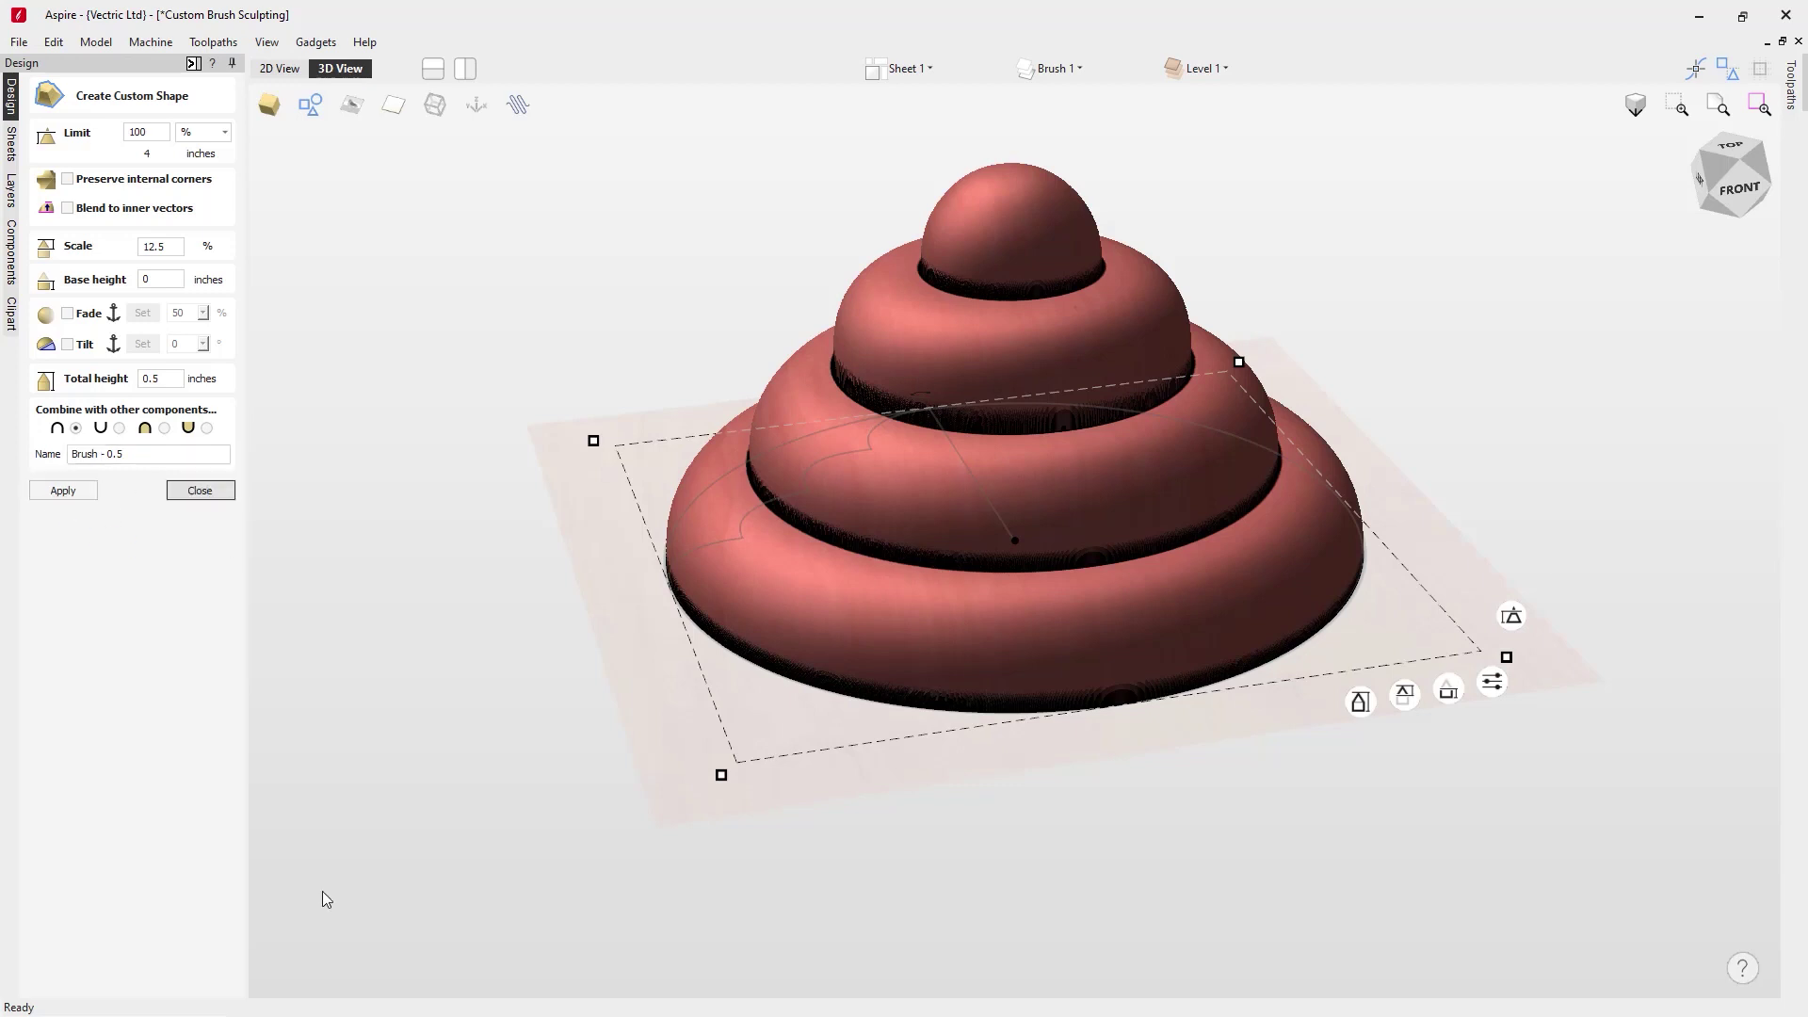
Compare Brush 1 and Brush - 0.5 by showing each component alone in 3D, and make both visible again.
{"action": "left_click", "coordinate": [11, 246]}
{"action": "left_click", "coordinate": [65, 132]}
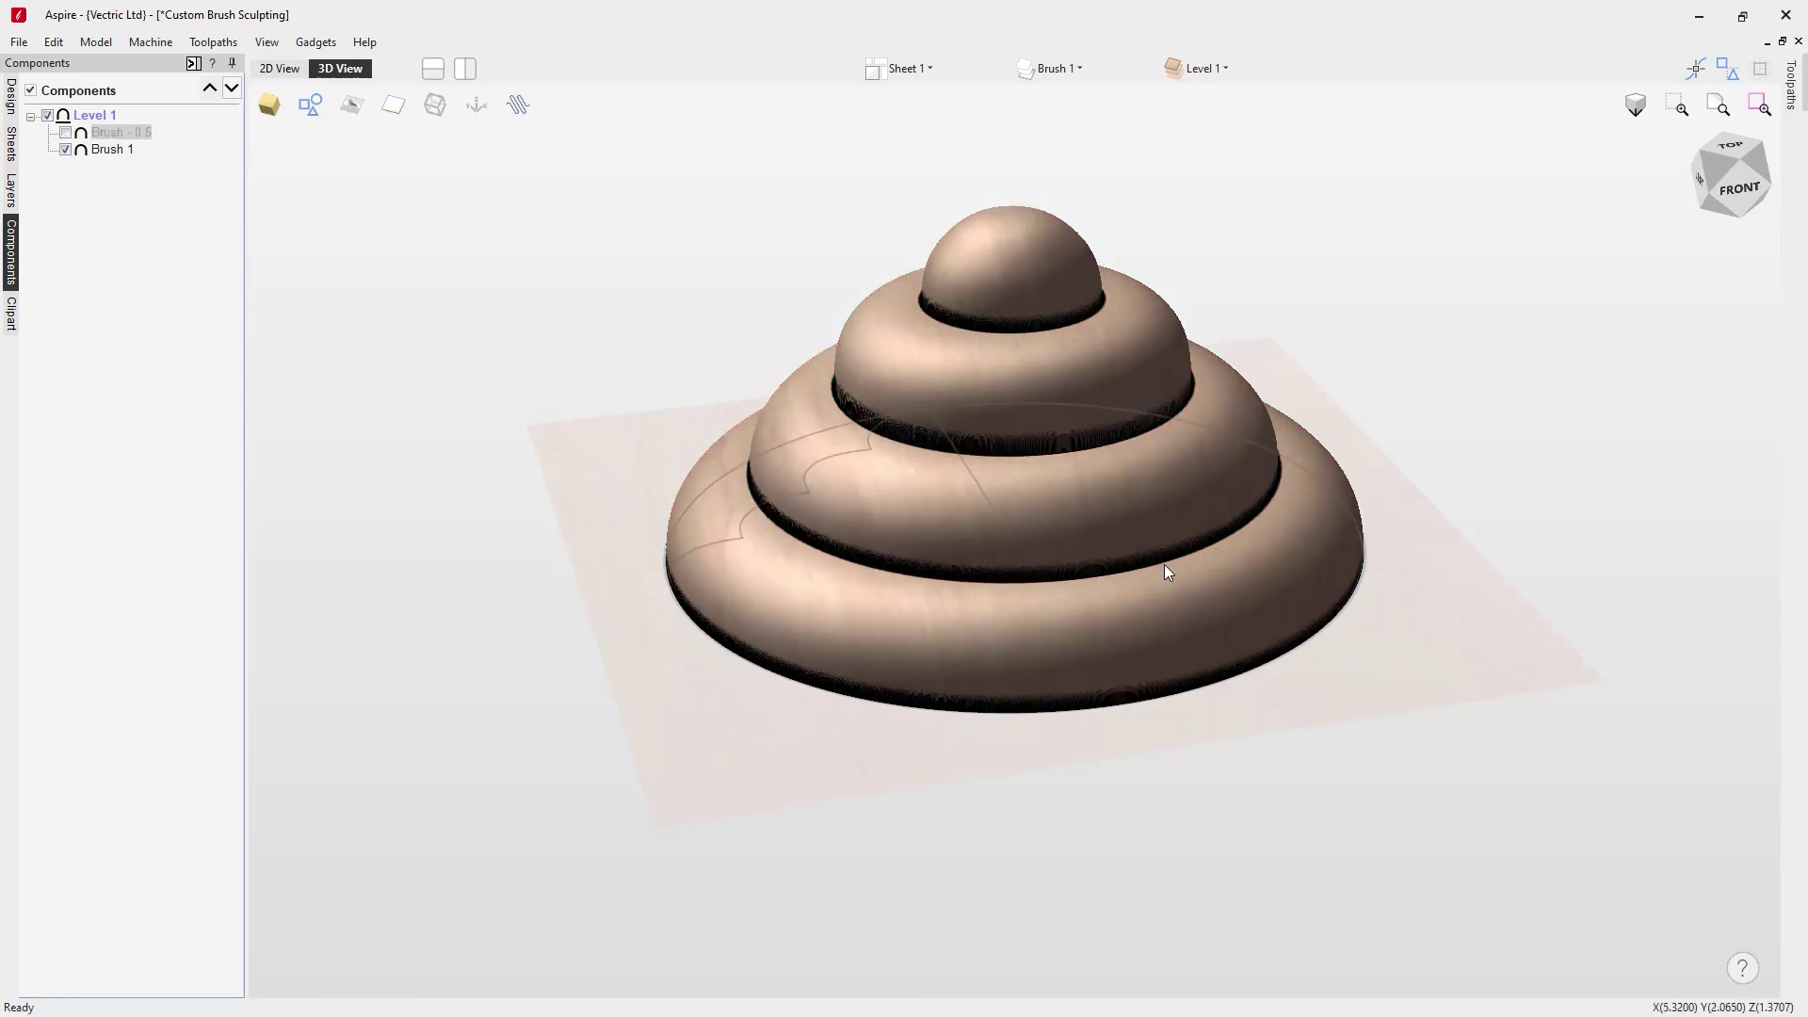
{"action": "left_click", "coordinate": [65, 149]}
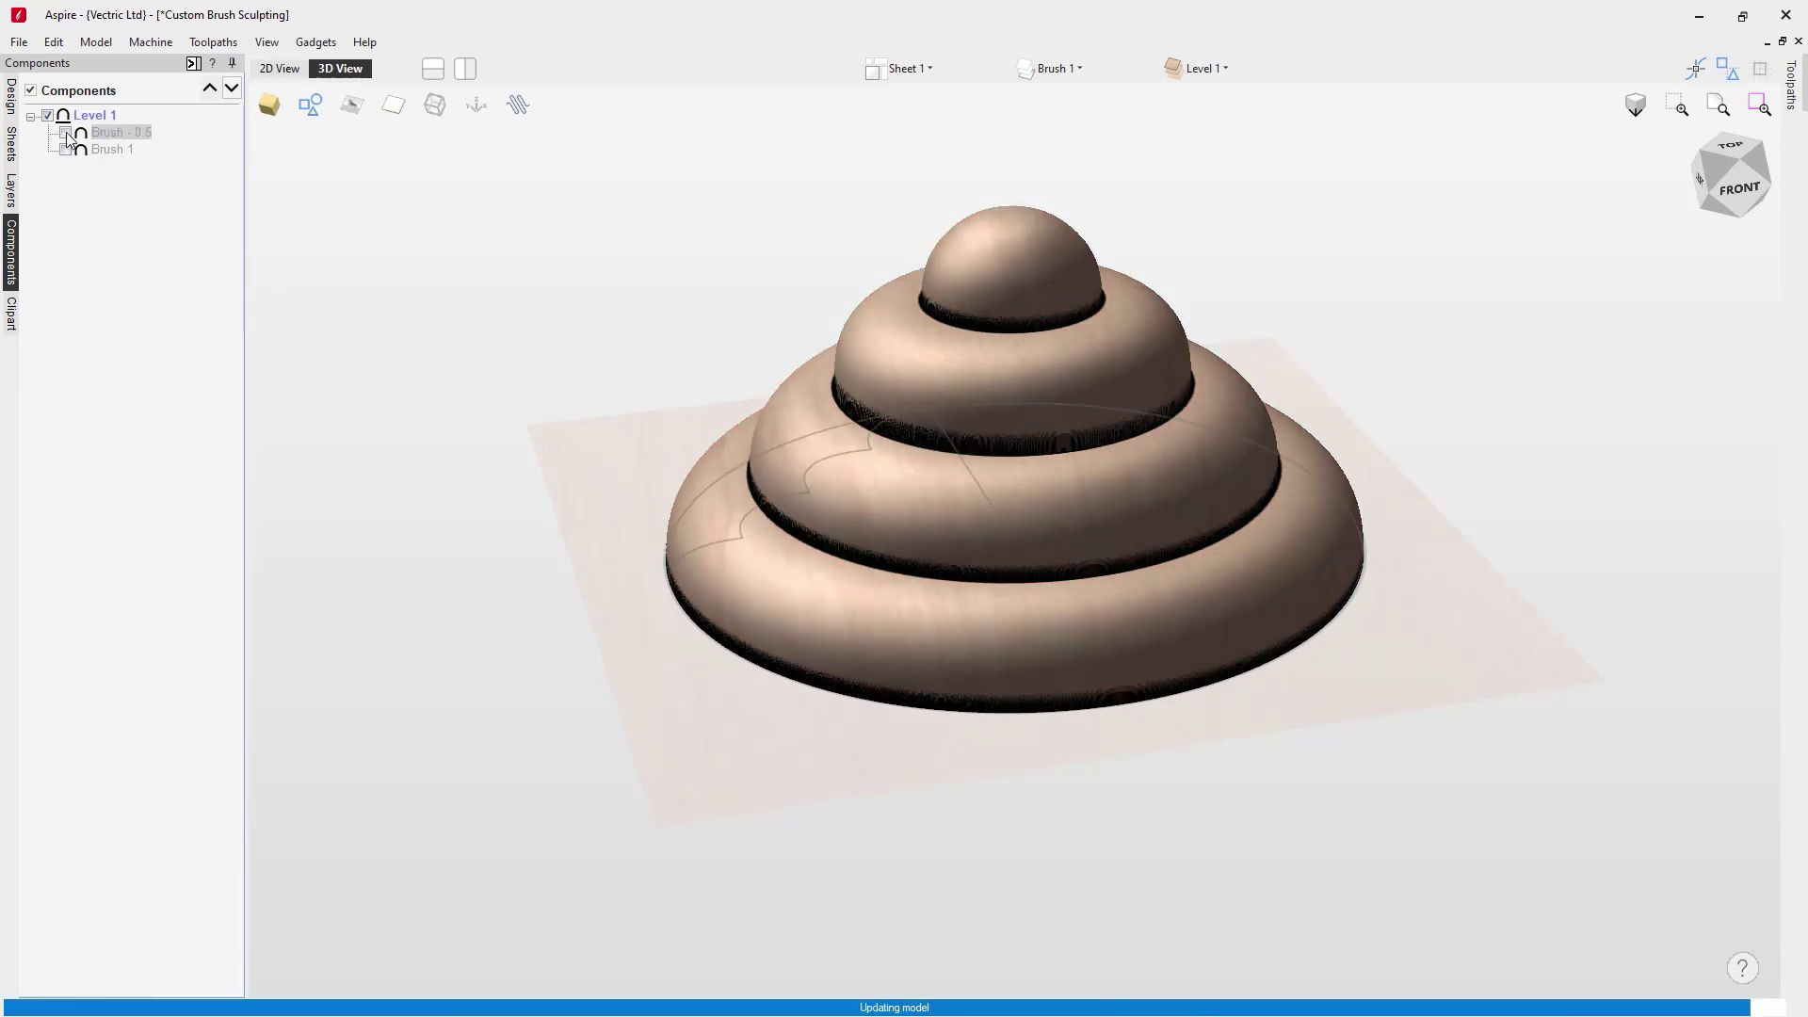
{"action": "left_click", "coordinate": [66, 132]}
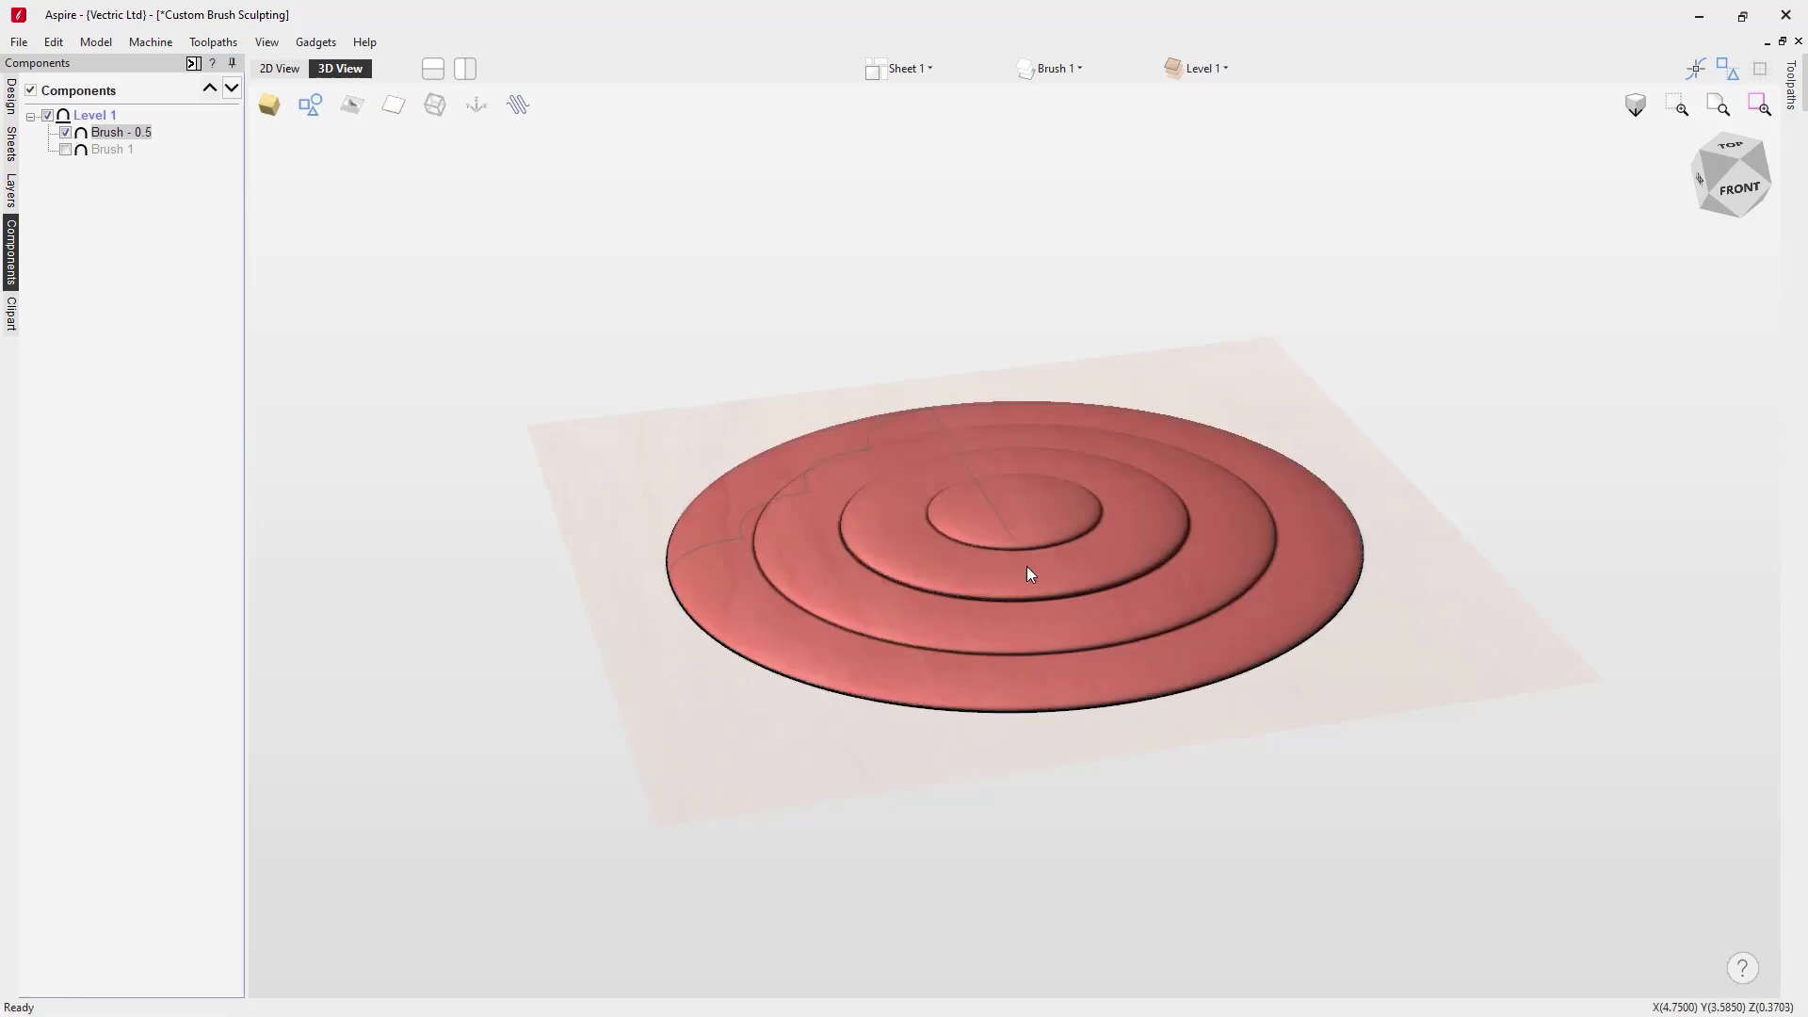
{"action": "mouse_move", "coordinate": [1365, 664]}
{"action": "left_mouse_down"}
{"action": "mouse_move", "coordinate": [1275, 710]}
{"action": "mouse_move", "coordinate": [976, 731]}
{"action": "mouse_move", "coordinate": [1358, 908]}
{"action": "mouse_move", "coordinate": [1155, 921]}
{"action": "mouse_move", "coordinate": [1055, 884]}
{"action": "left_mouse_up"}
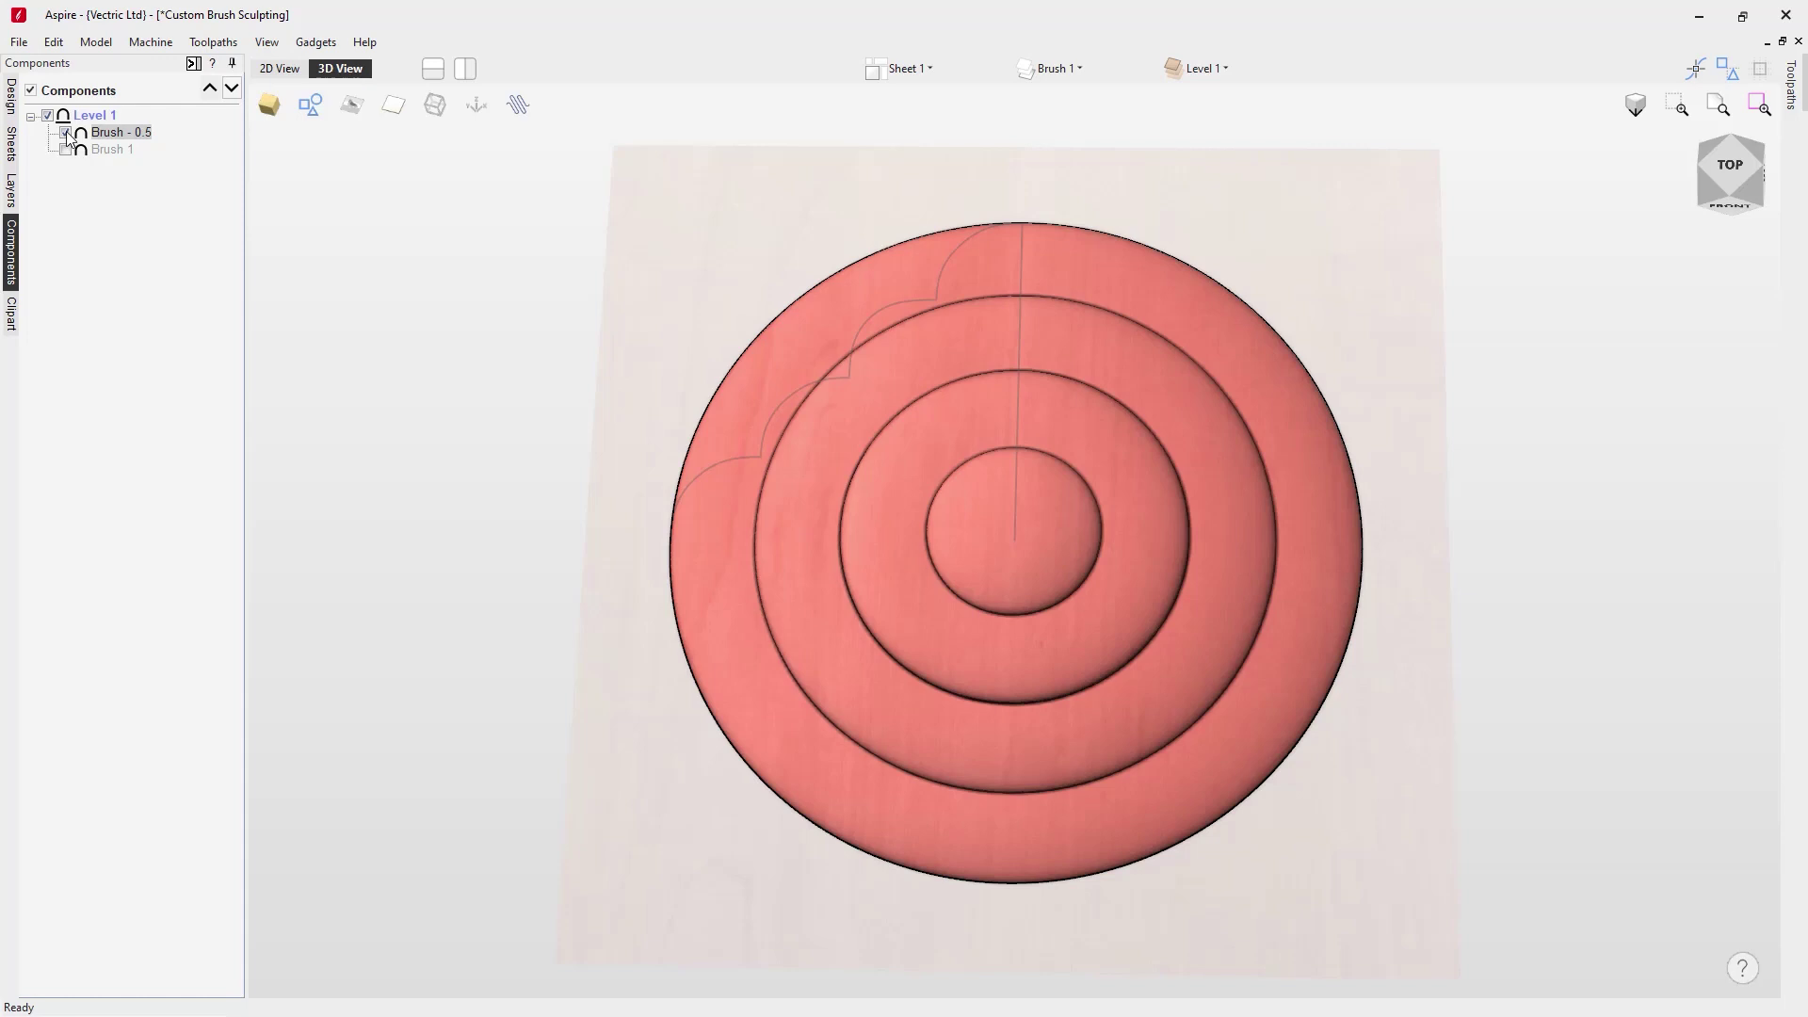
{"action": "mouse_move", "coordinate": [68, 138]}
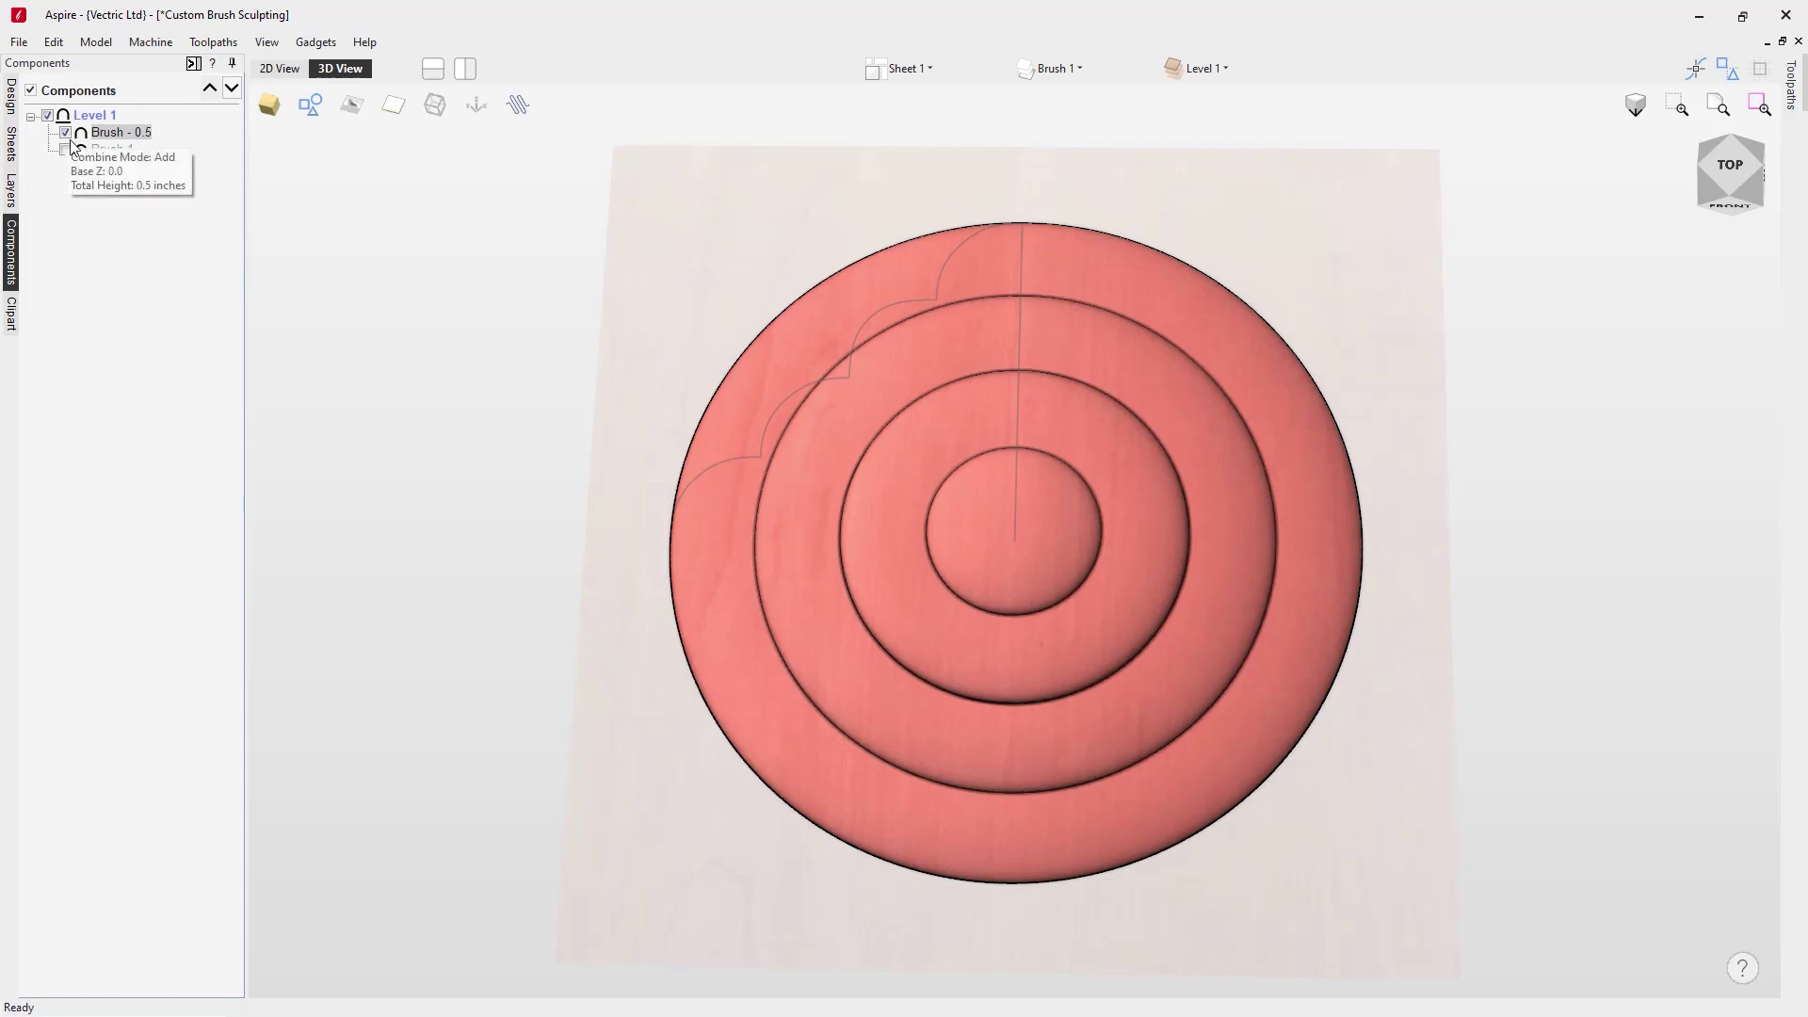
{"action": "left_click", "coordinate": [65, 149]}
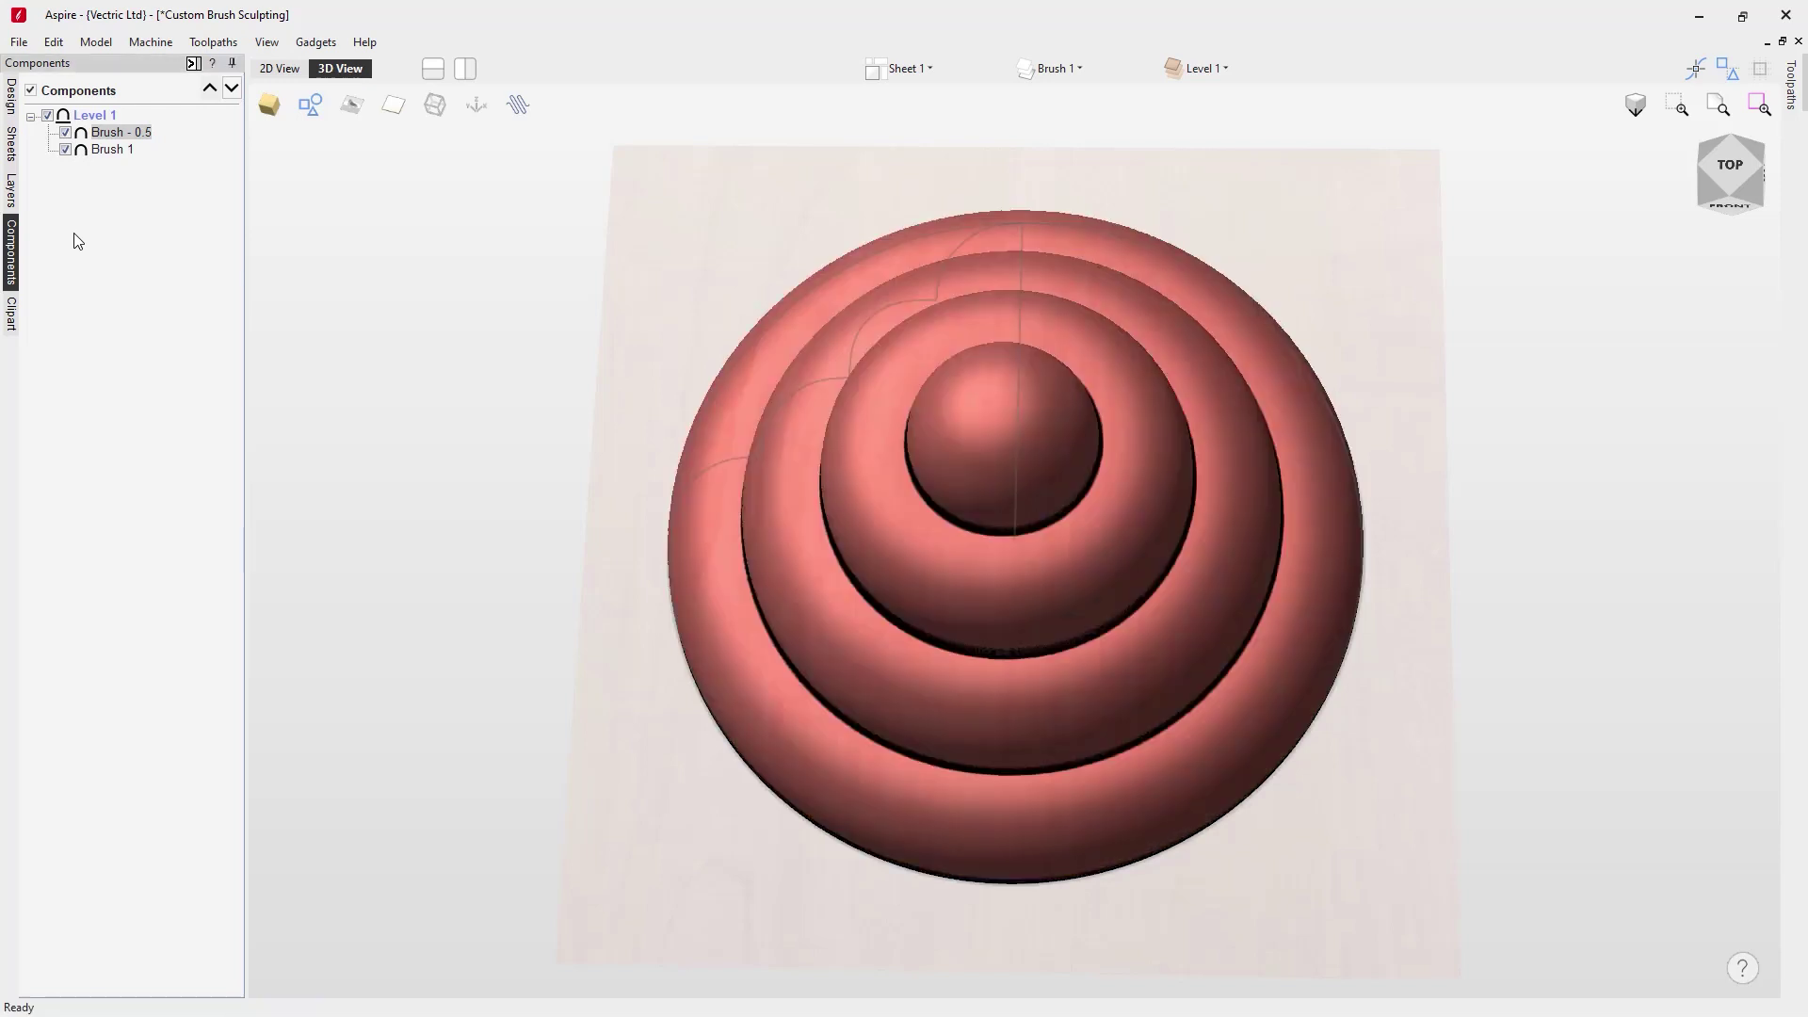
Save the Brush 1 component as a sculpting brush named Brush 1 in the Sculpting Brushes folder.
{"action": "left_click", "coordinate": [119, 153]}
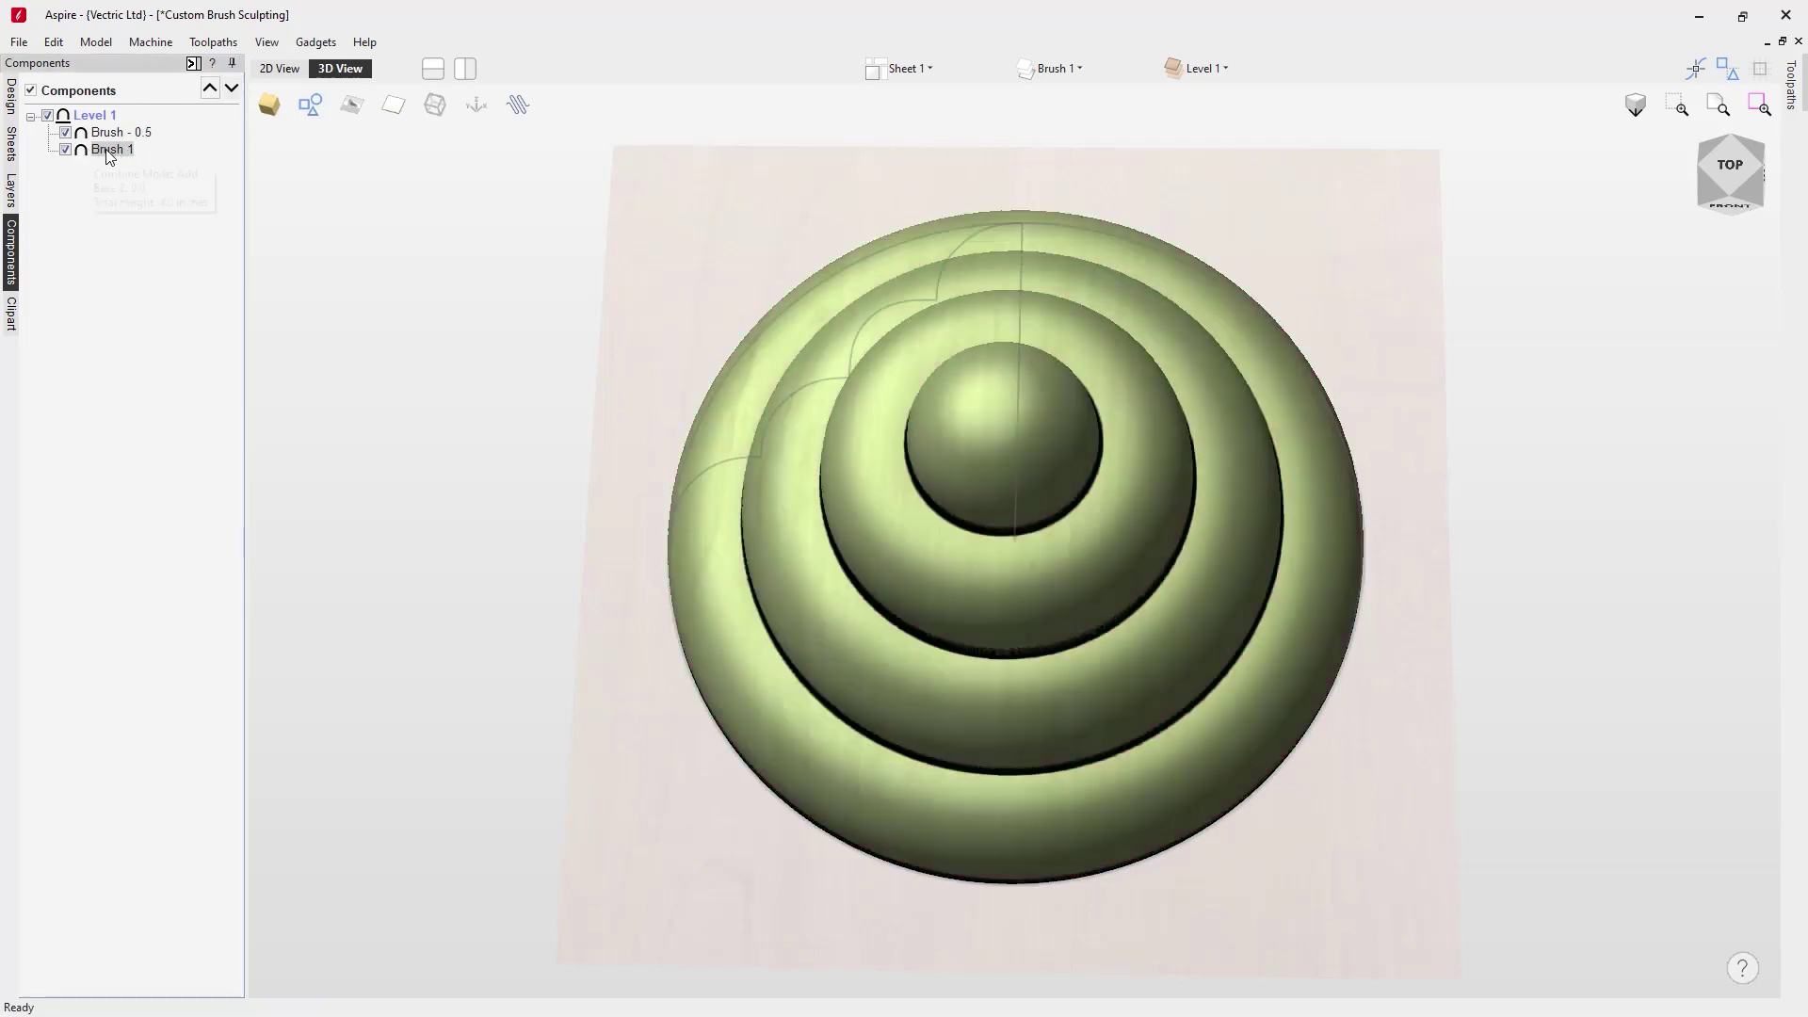
{"action": "right_click", "coordinate": [113, 153]}
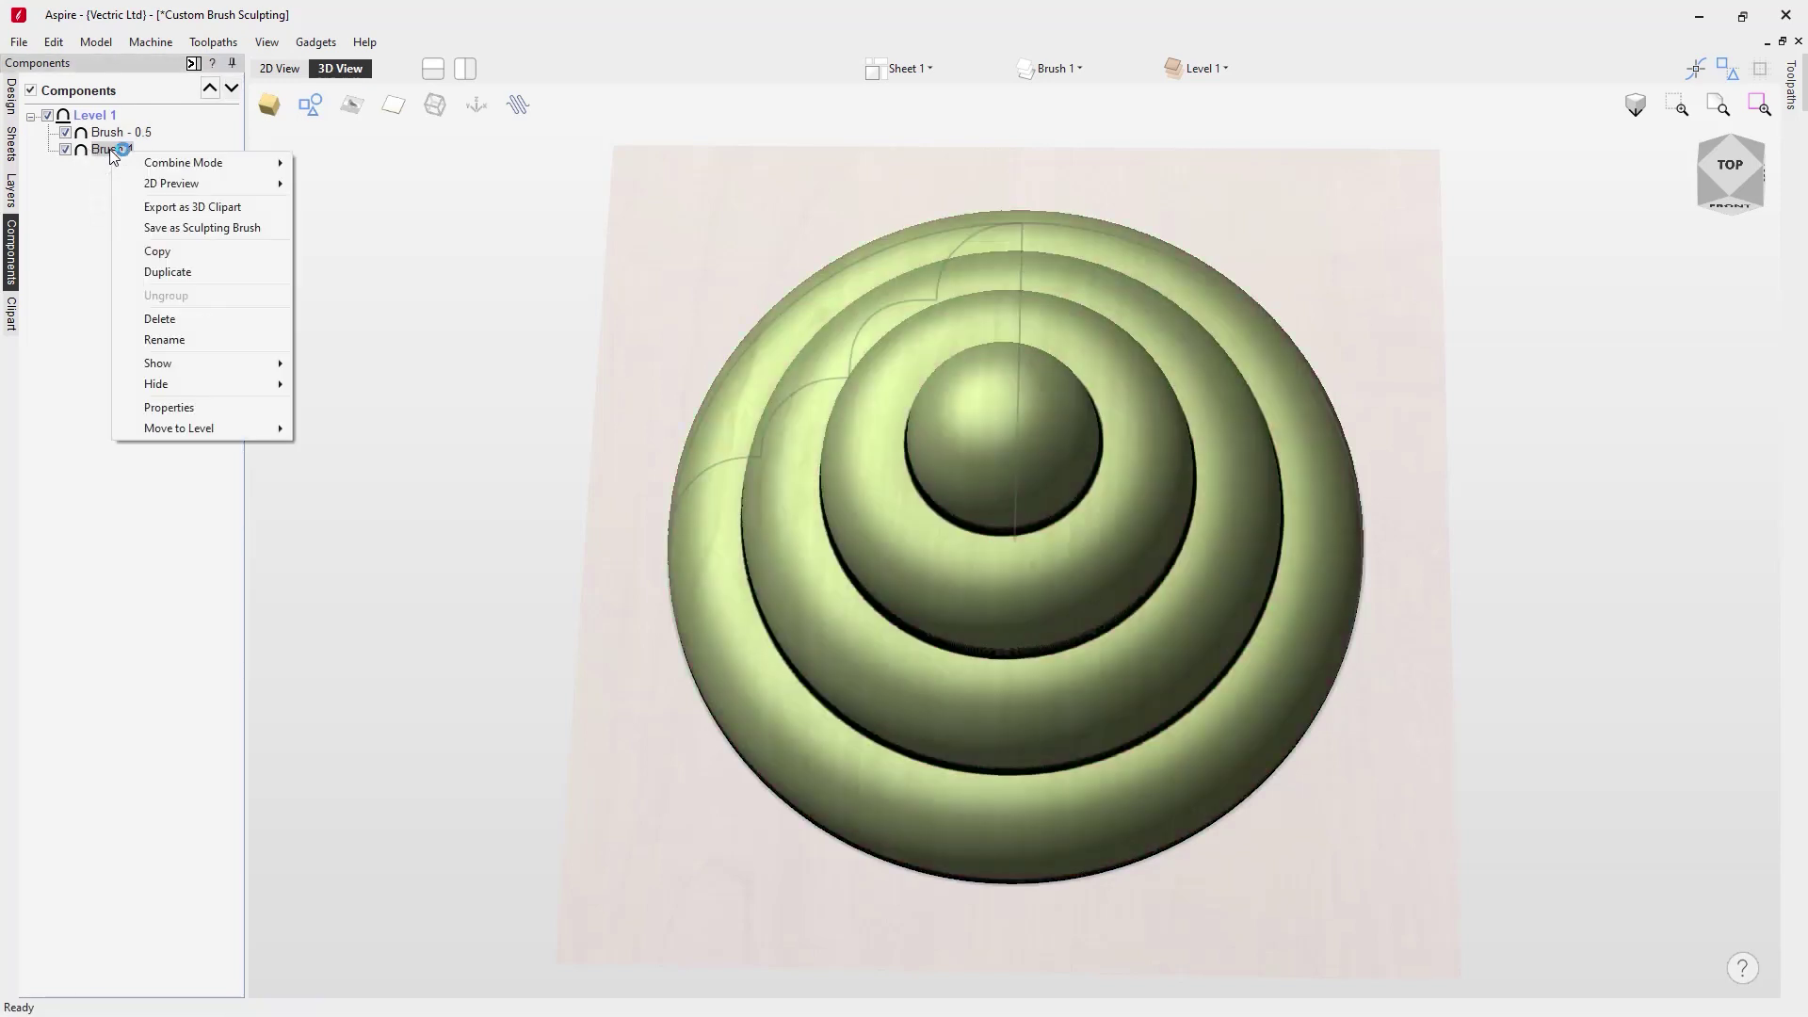
{"action": "left_click", "coordinate": [277, 228]}
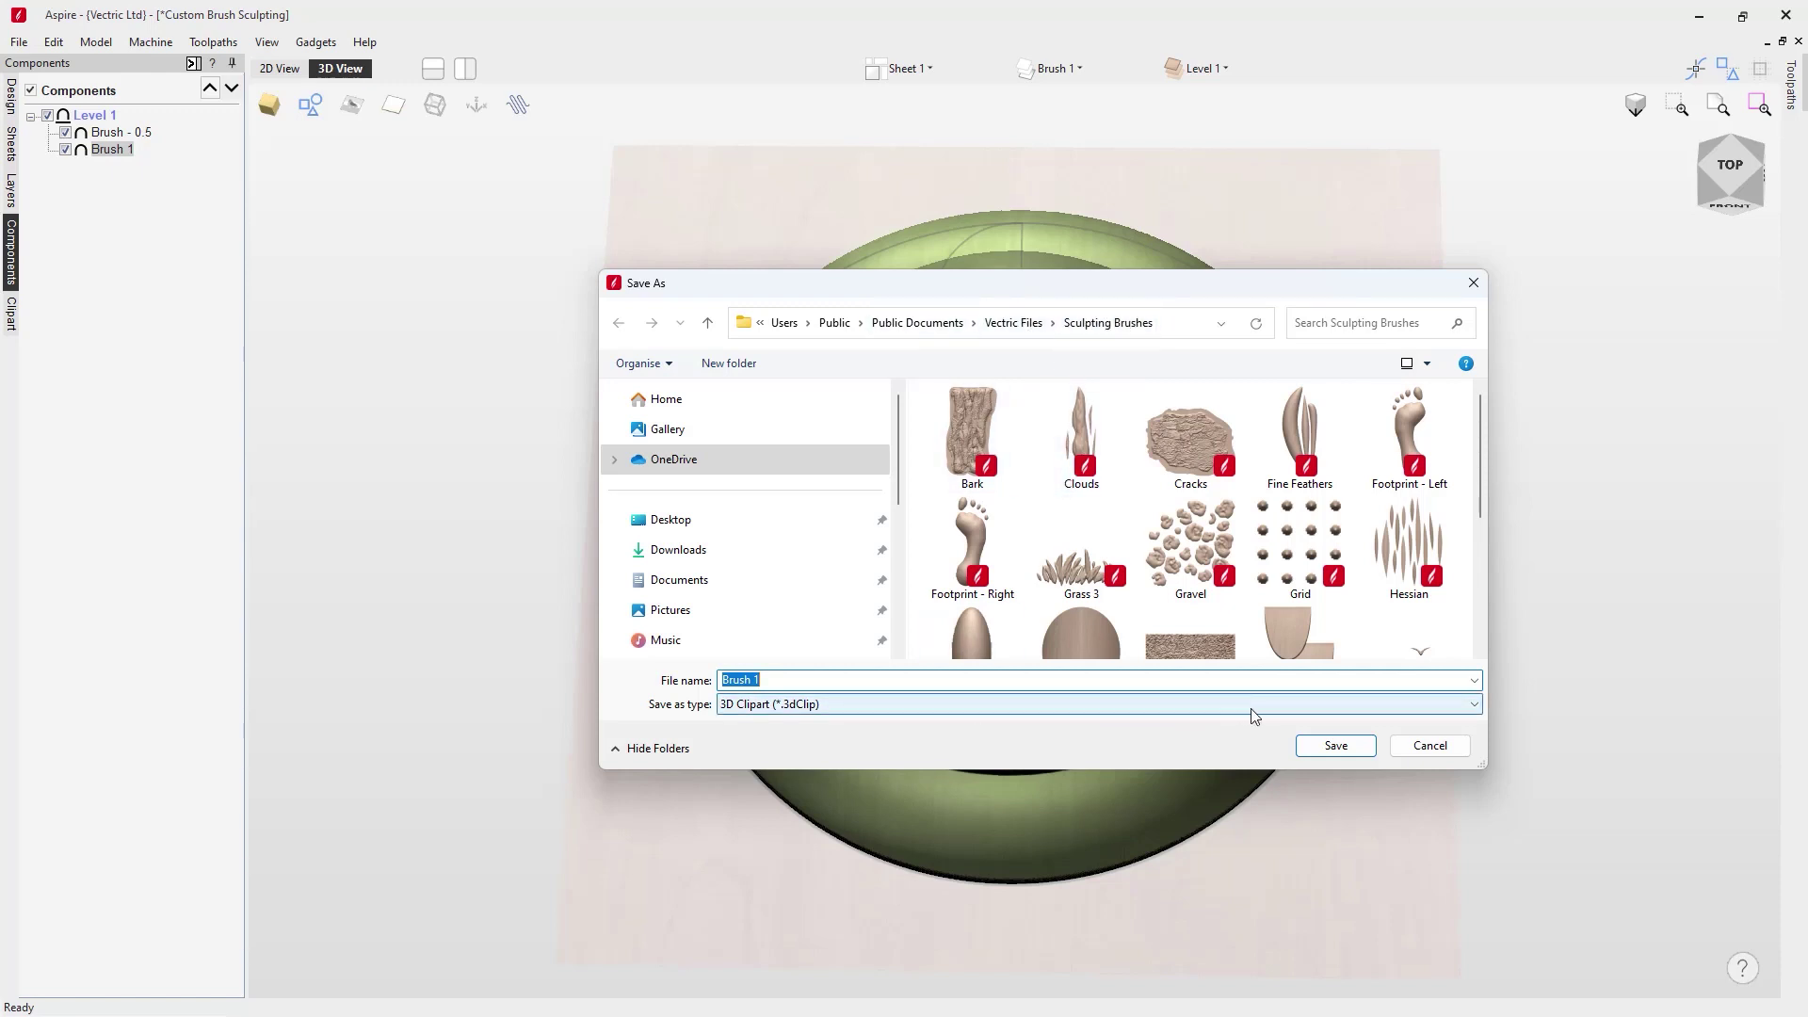
{"action": "left_click", "coordinate": [1336, 745]}
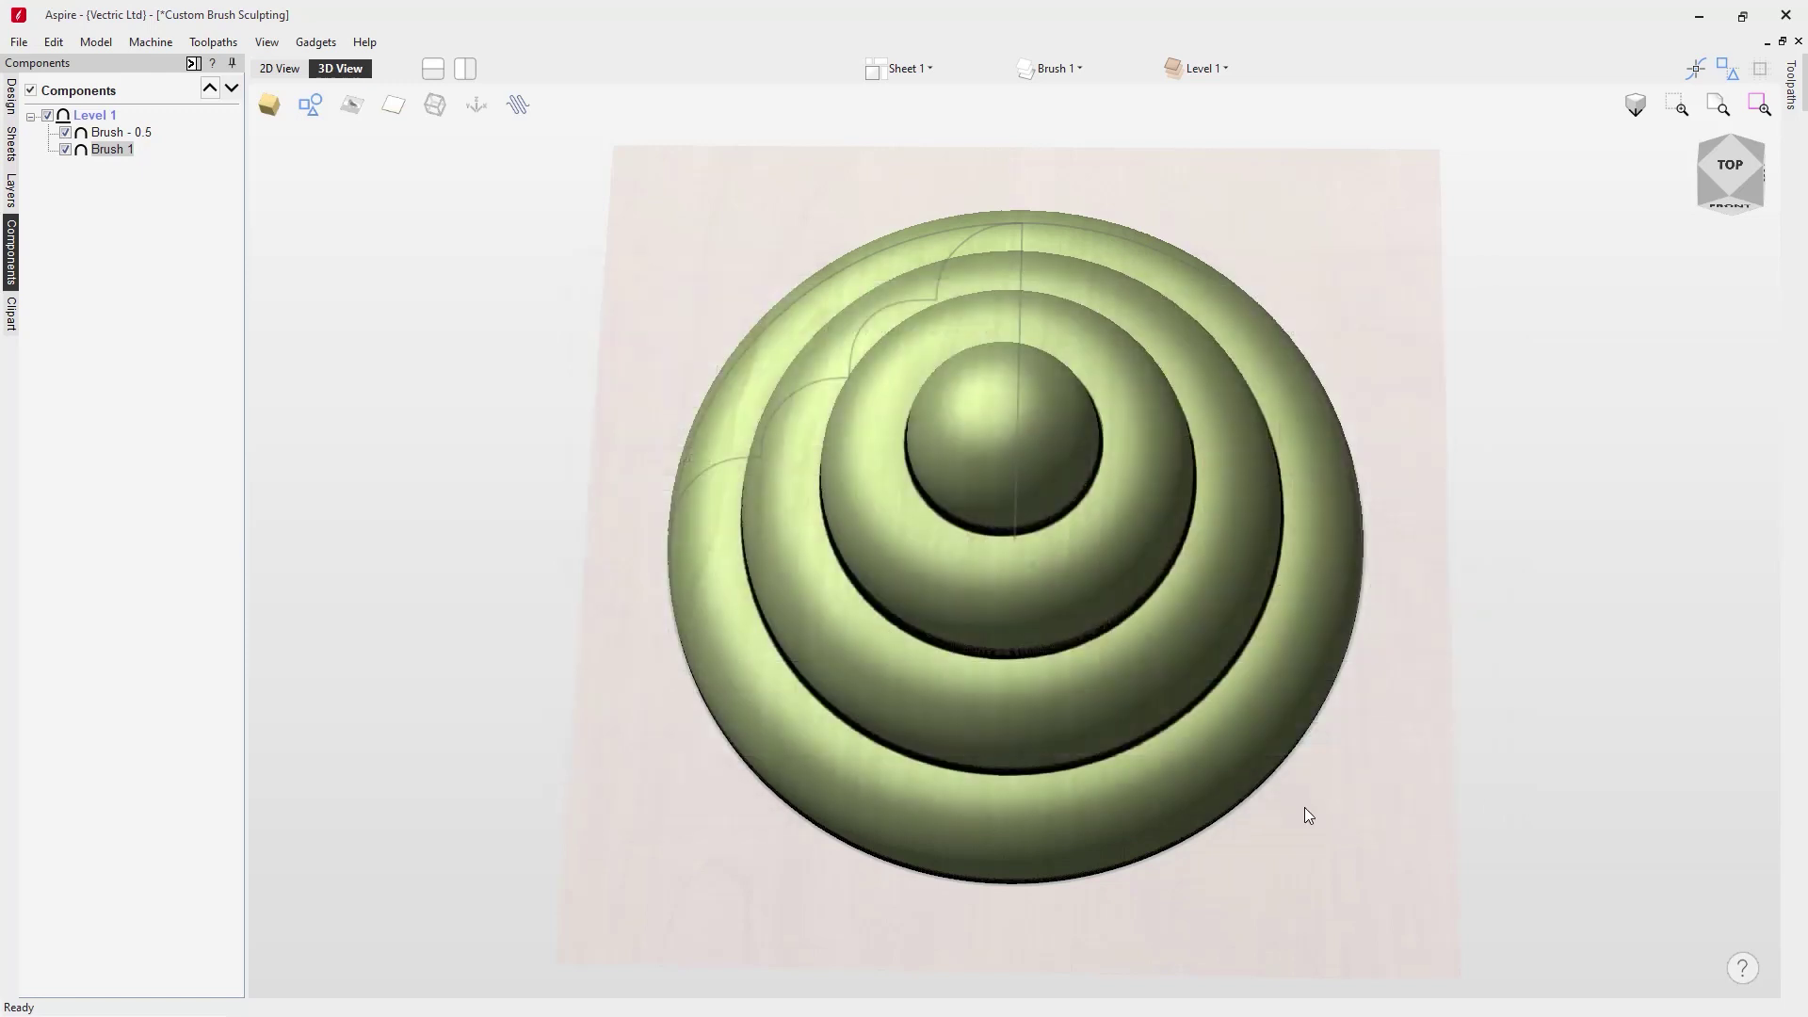
Save the Brush - 0.5 component as a sculpting brush under its own name in the Sculpting Brushes folder.
{"action": "left_click", "coordinate": [136, 131]}
{"action": "right_click", "coordinate": [135, 131]}
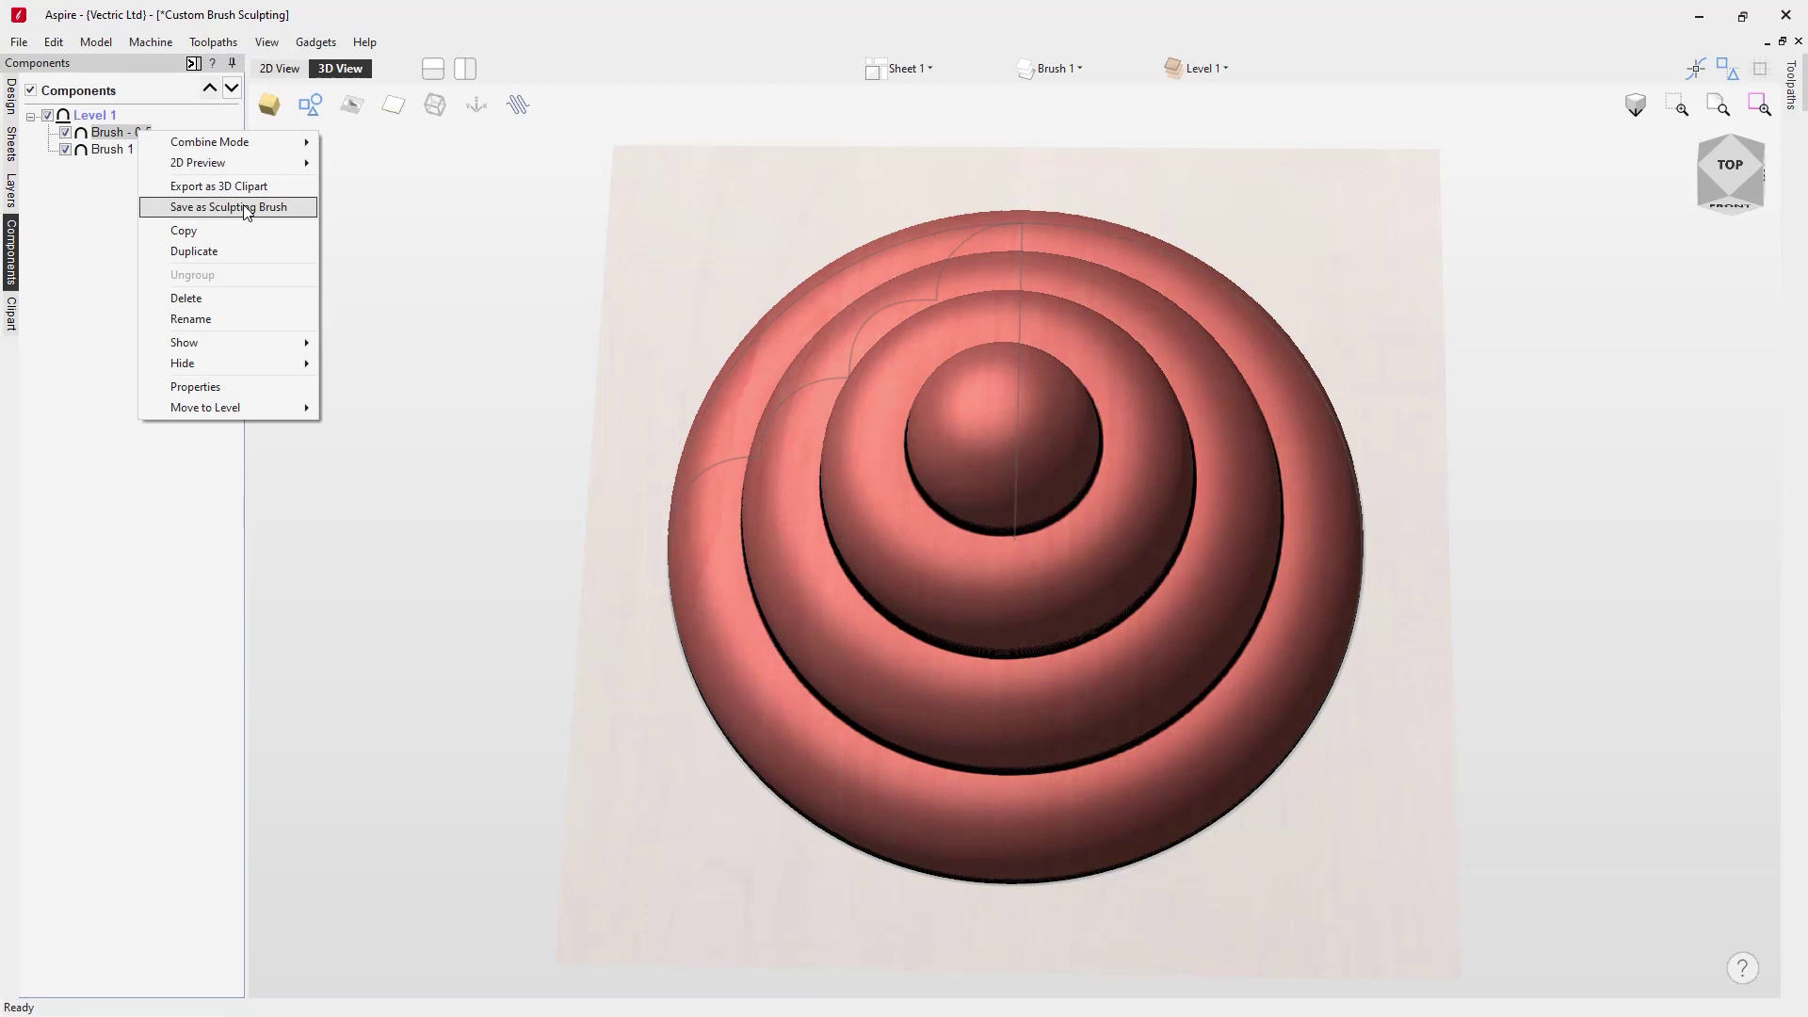
{"action": "left_click", "coordinate": [247, 208]}
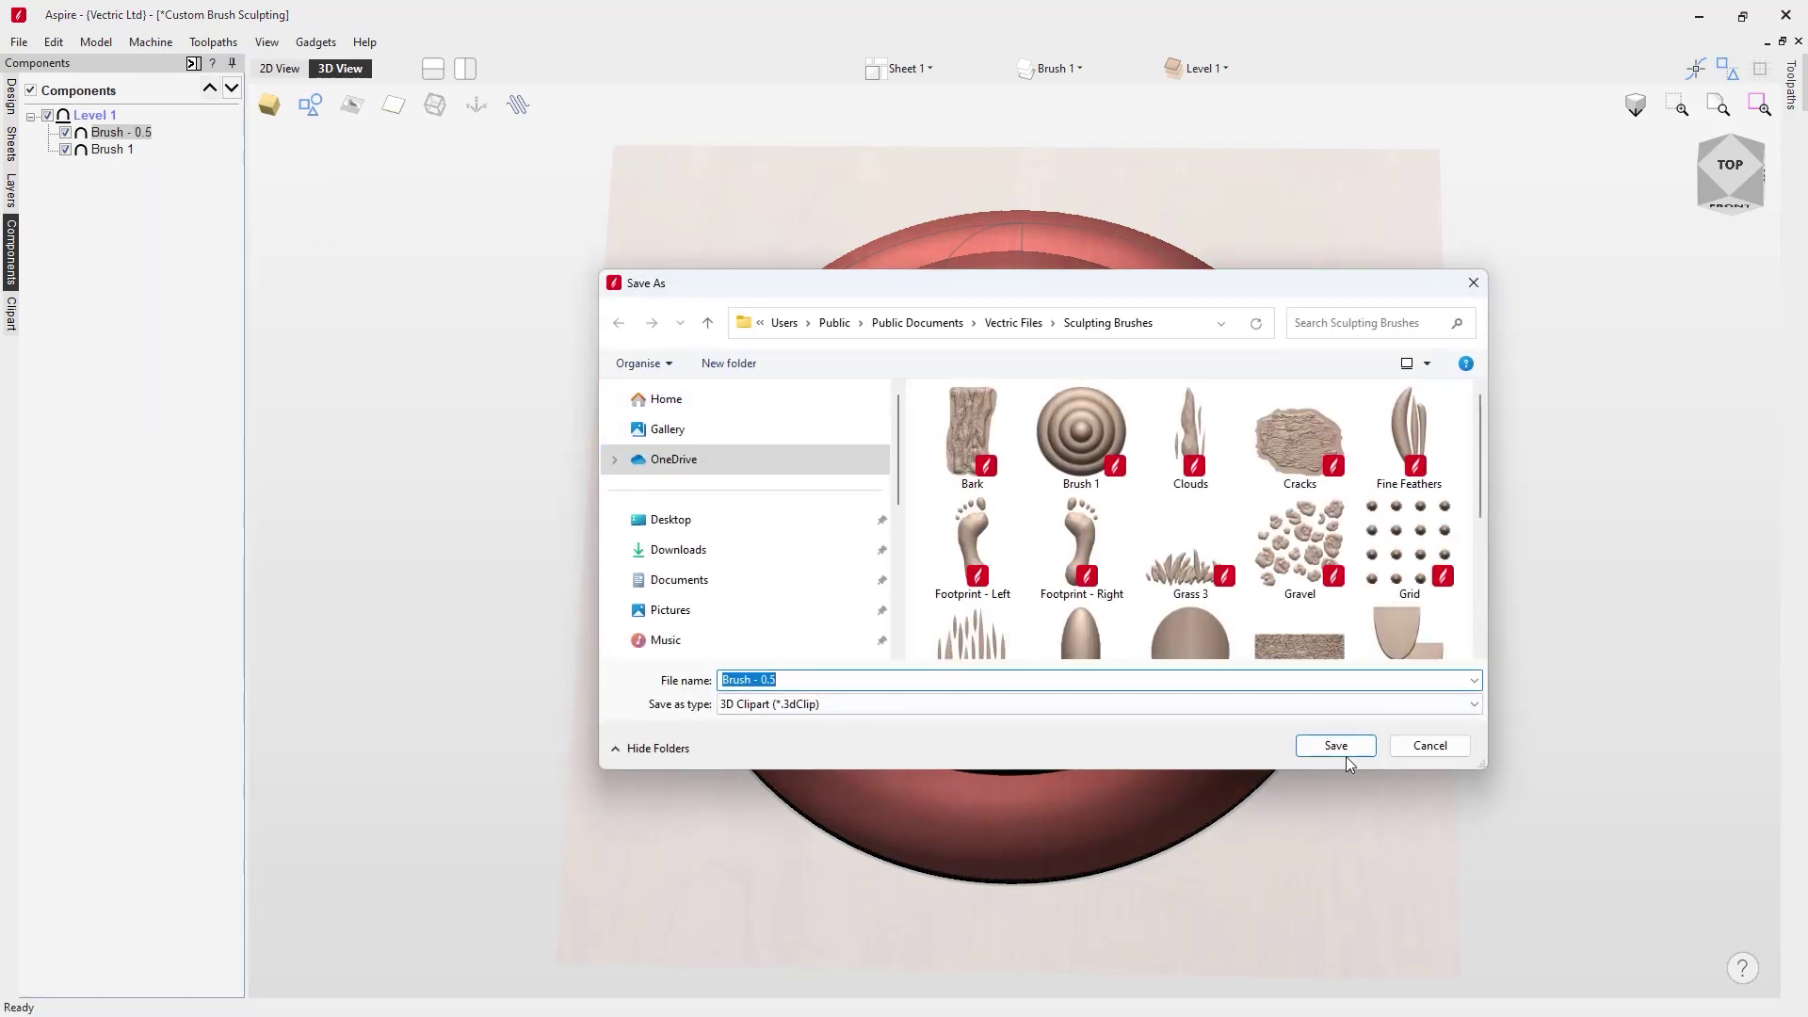
{"action": "left_click", "coordinate": [1346, 745]}
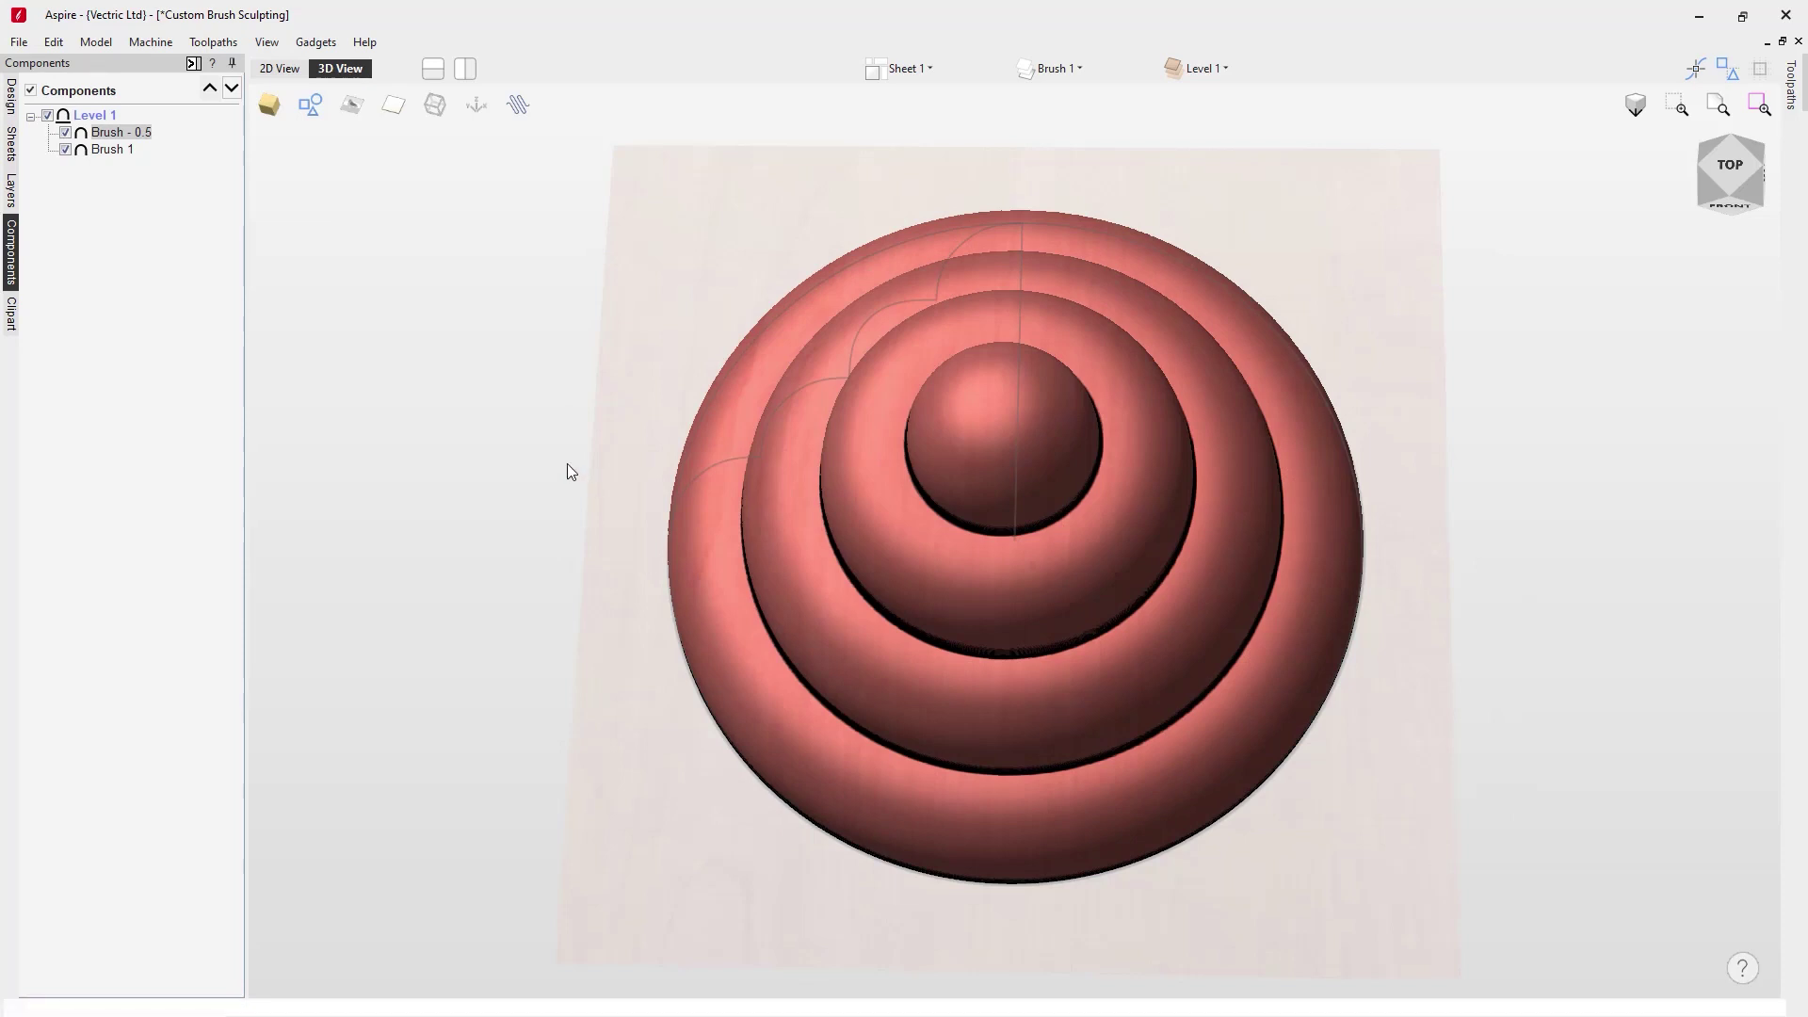
Hide both brush components and the Brush 1 vector layer, and make Layer 1 the active layer.
{"action": "left_click", "coordinate": [66, 132]}
{"action": "left_click", "coordinate": [65, 149]}
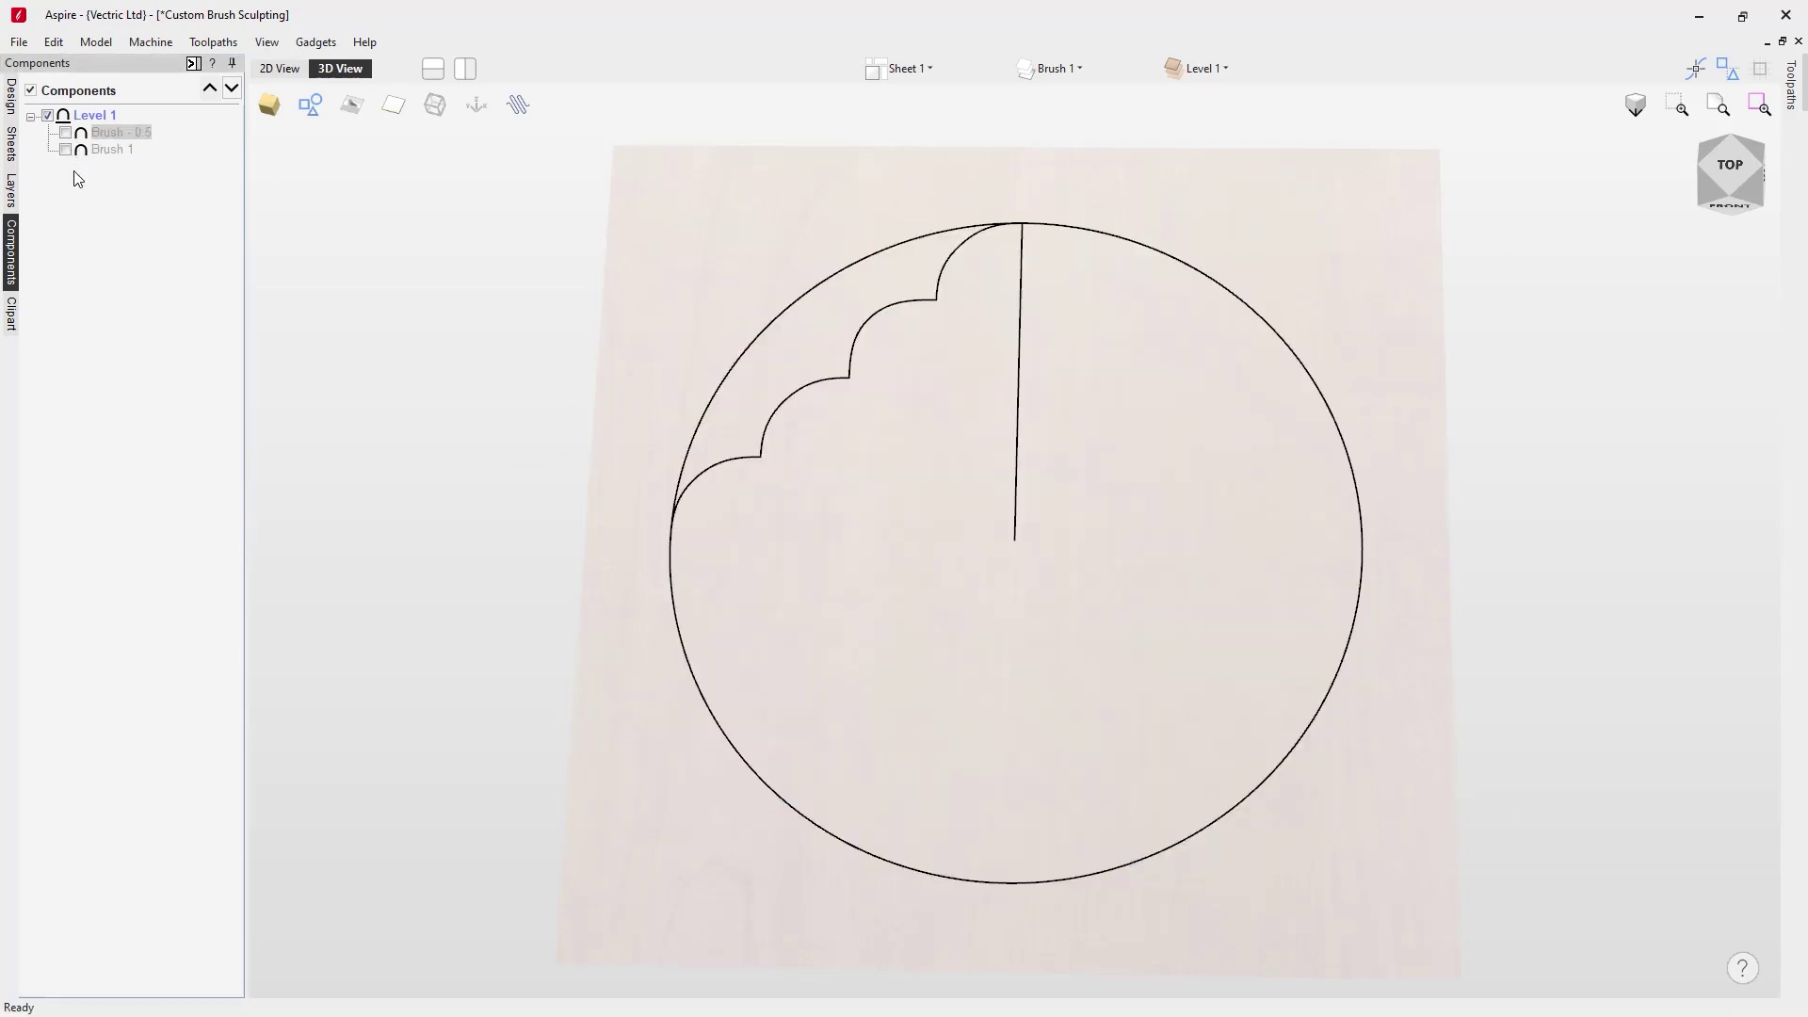
{"action": "left_click", "coordinate": [1065, 74]}
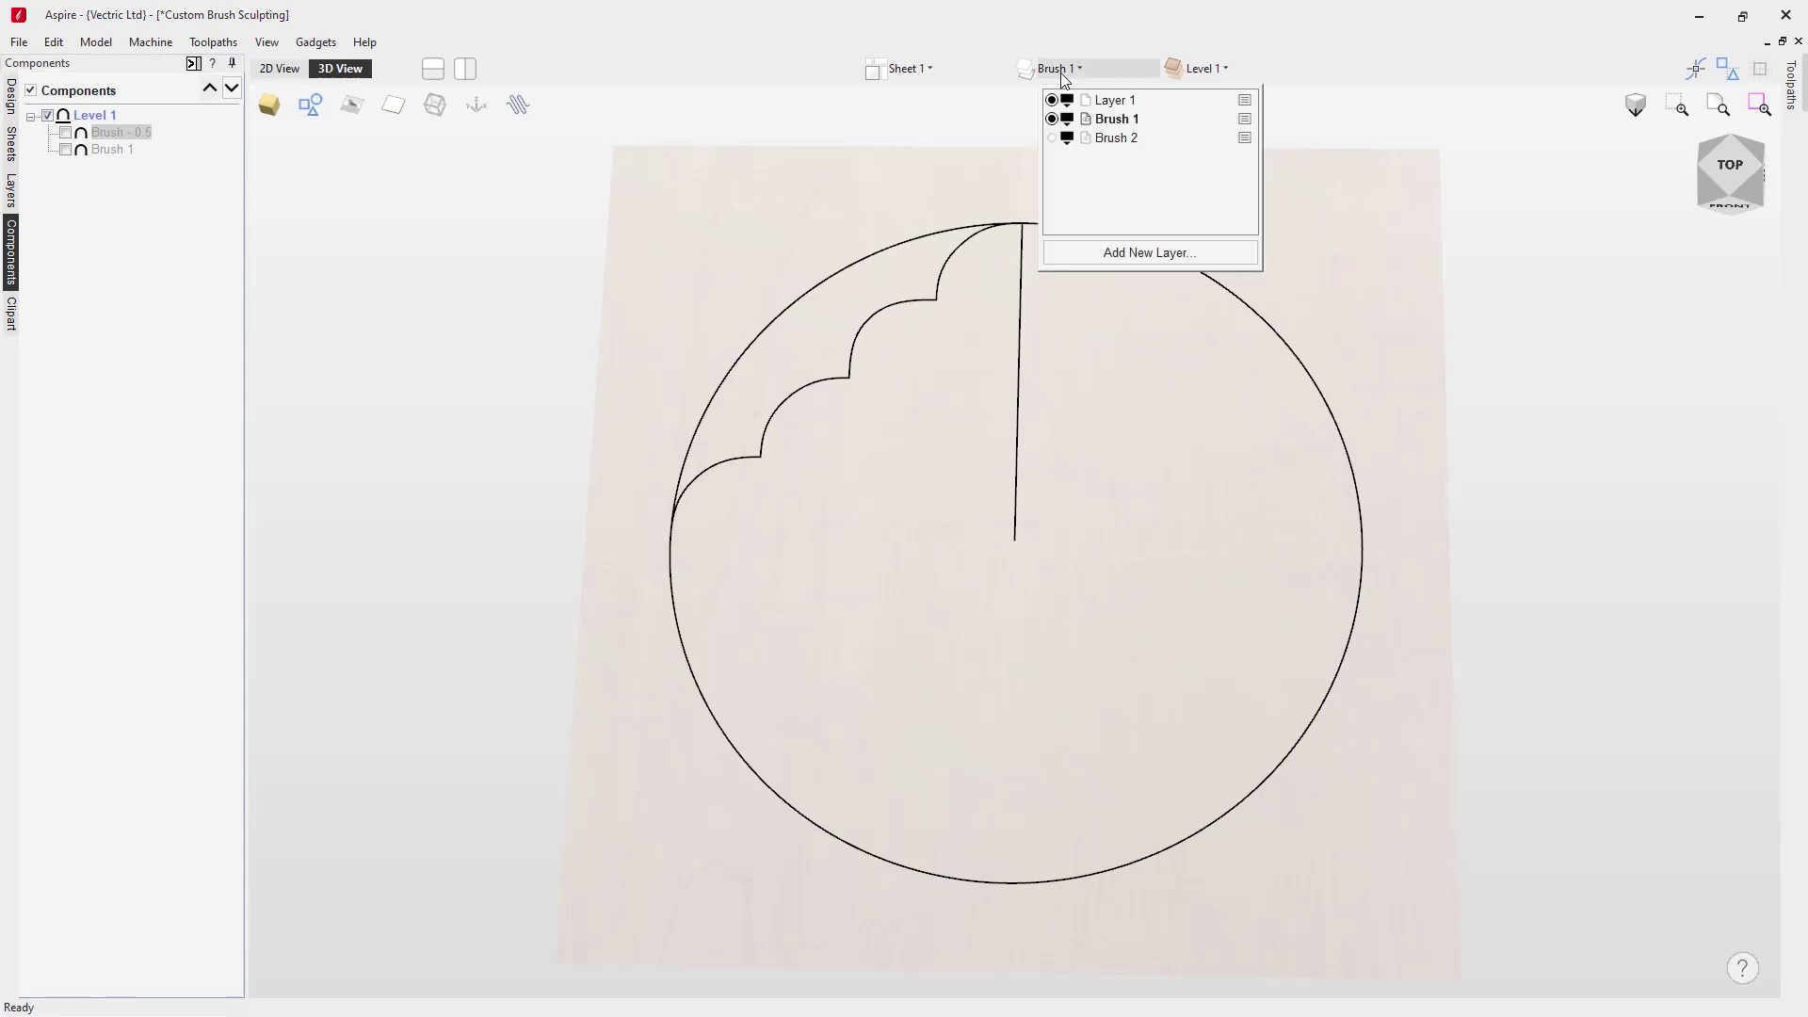
{"action": "left_click", "coordinate": [1053, 120]}
{"action": "left_click", "coordinate": [1101, 100]}
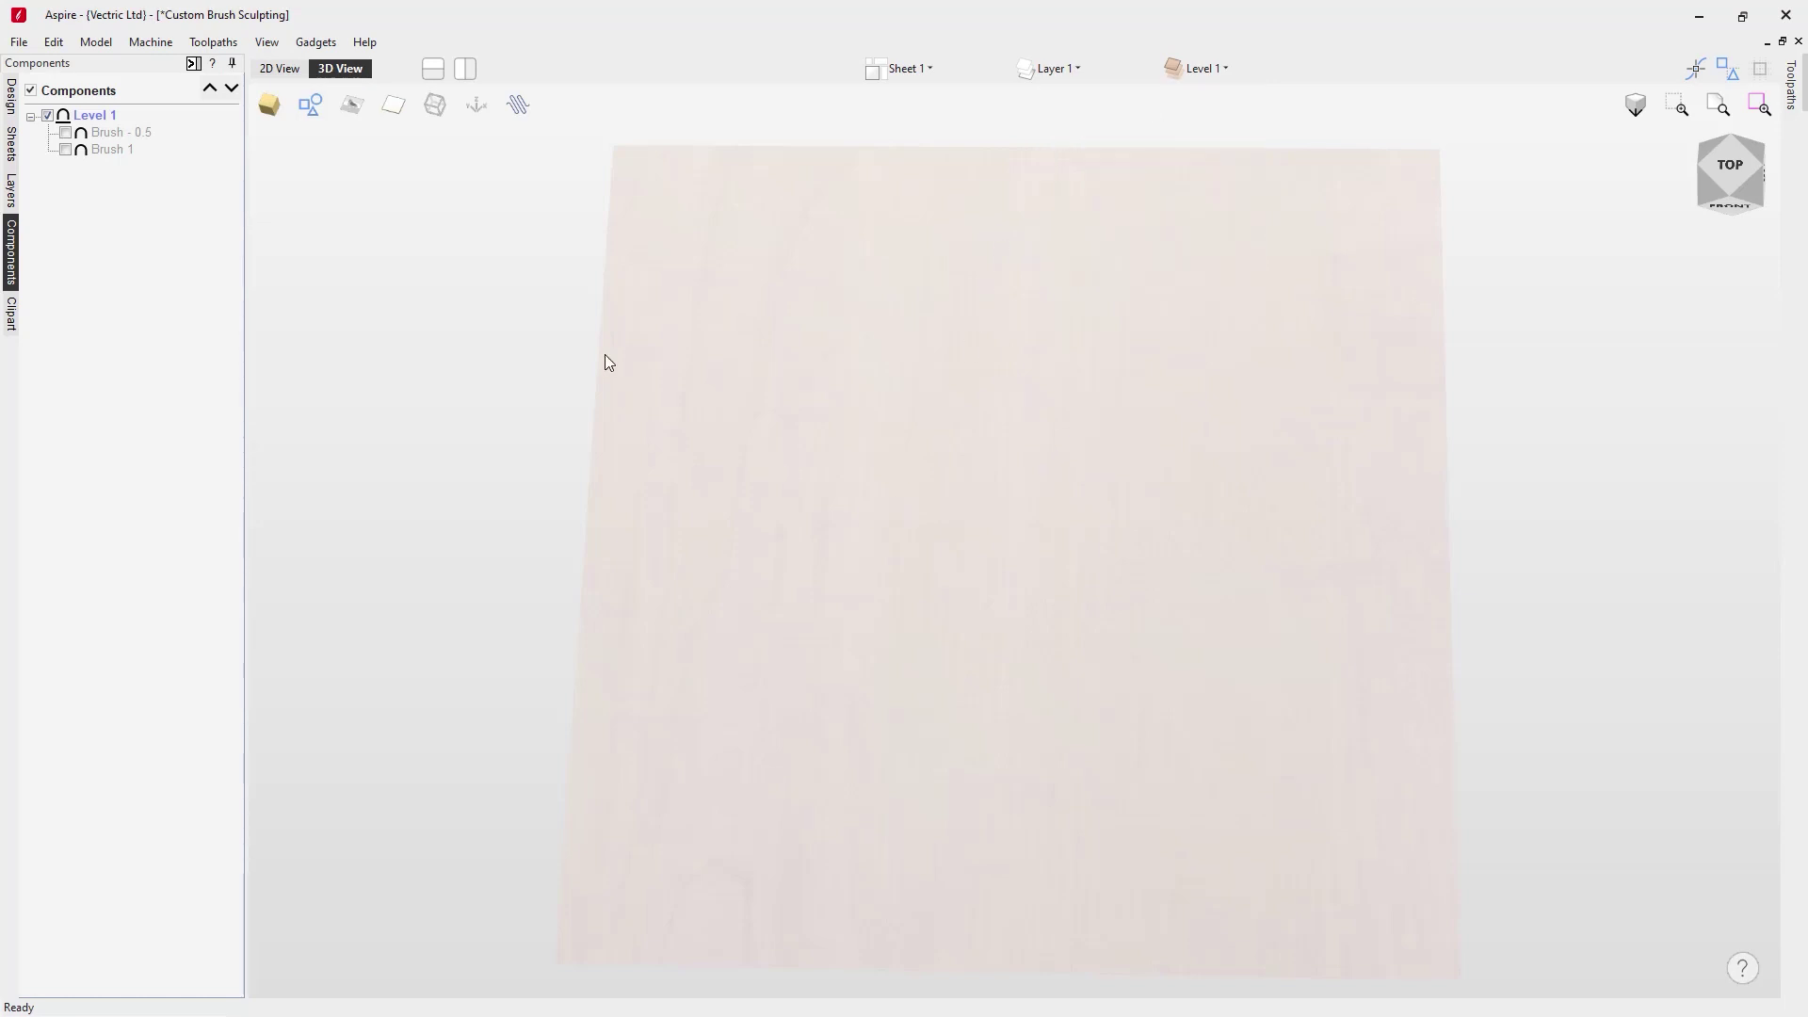
Start sculpting in the 3D top view on a new blank component named Component 1 with the Add combine mode.
{"action": "left_click", "coordinate": [11, 96]}
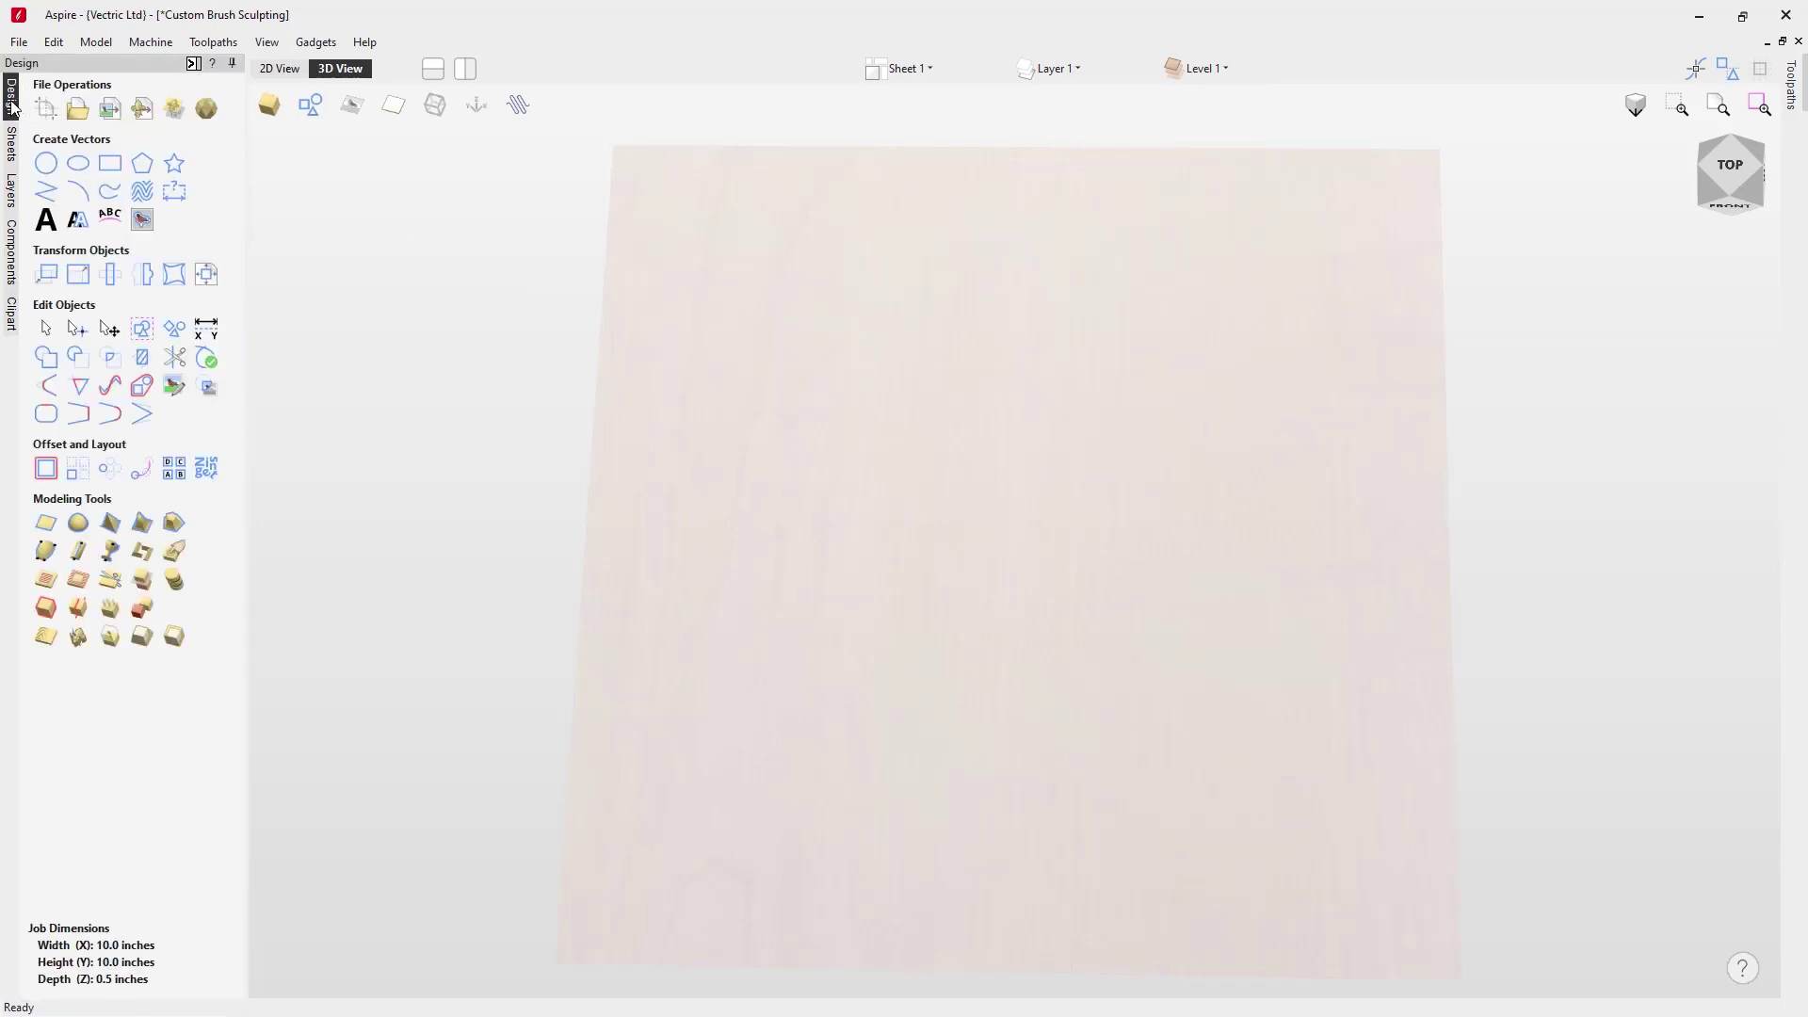
{"action": "left_click", "coordinate": [1700, 175]}
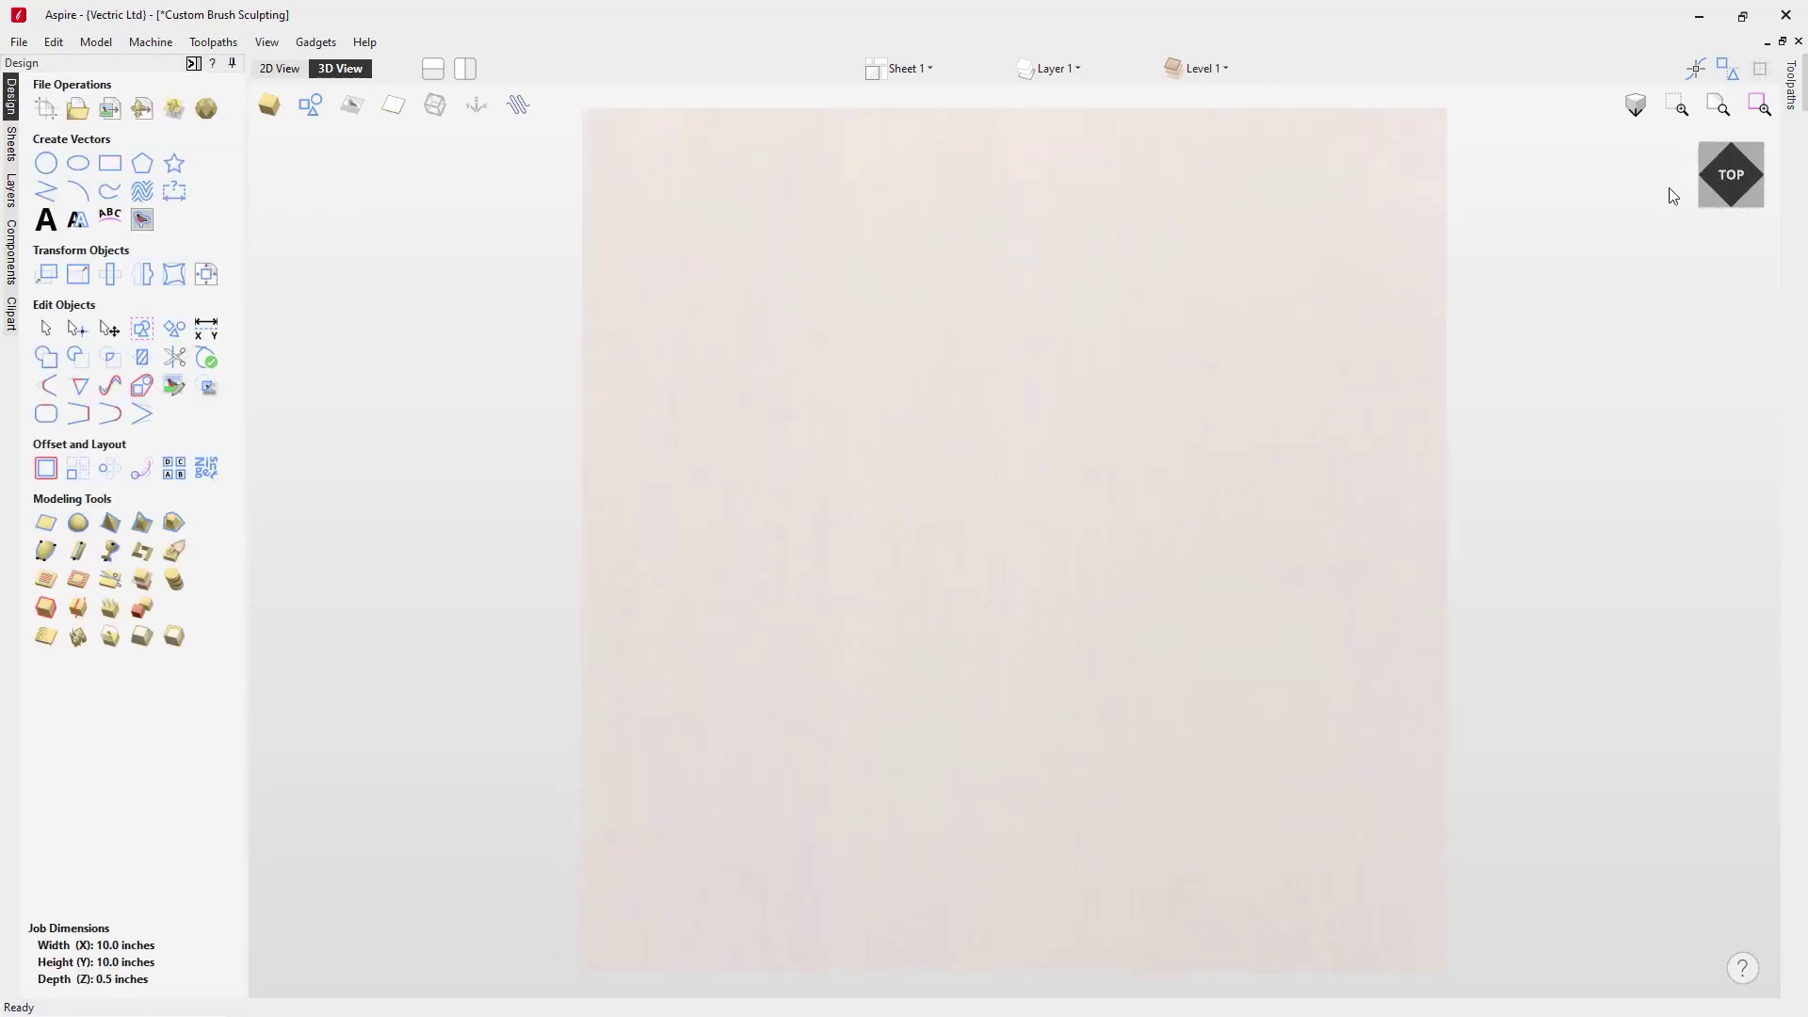
{"action": "left_click", "coordinate": [174, 557]}
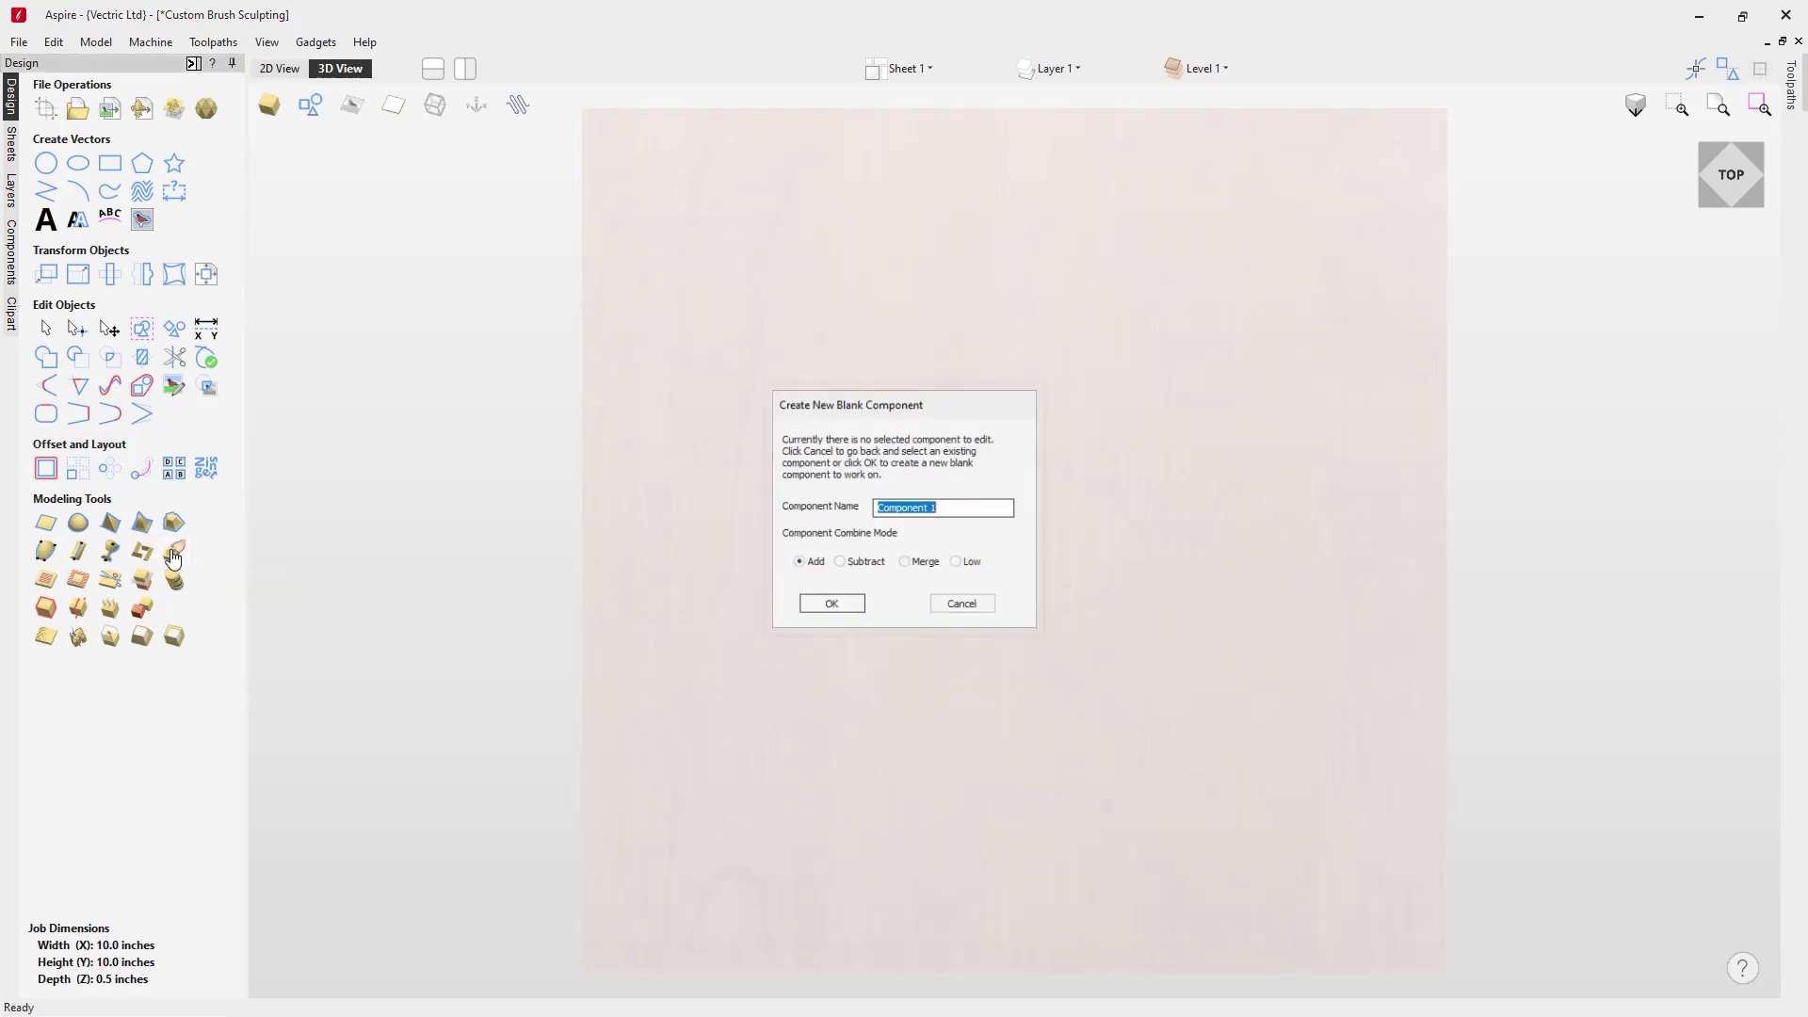
{"action": "left_click", "coordinate": [828, 608]}
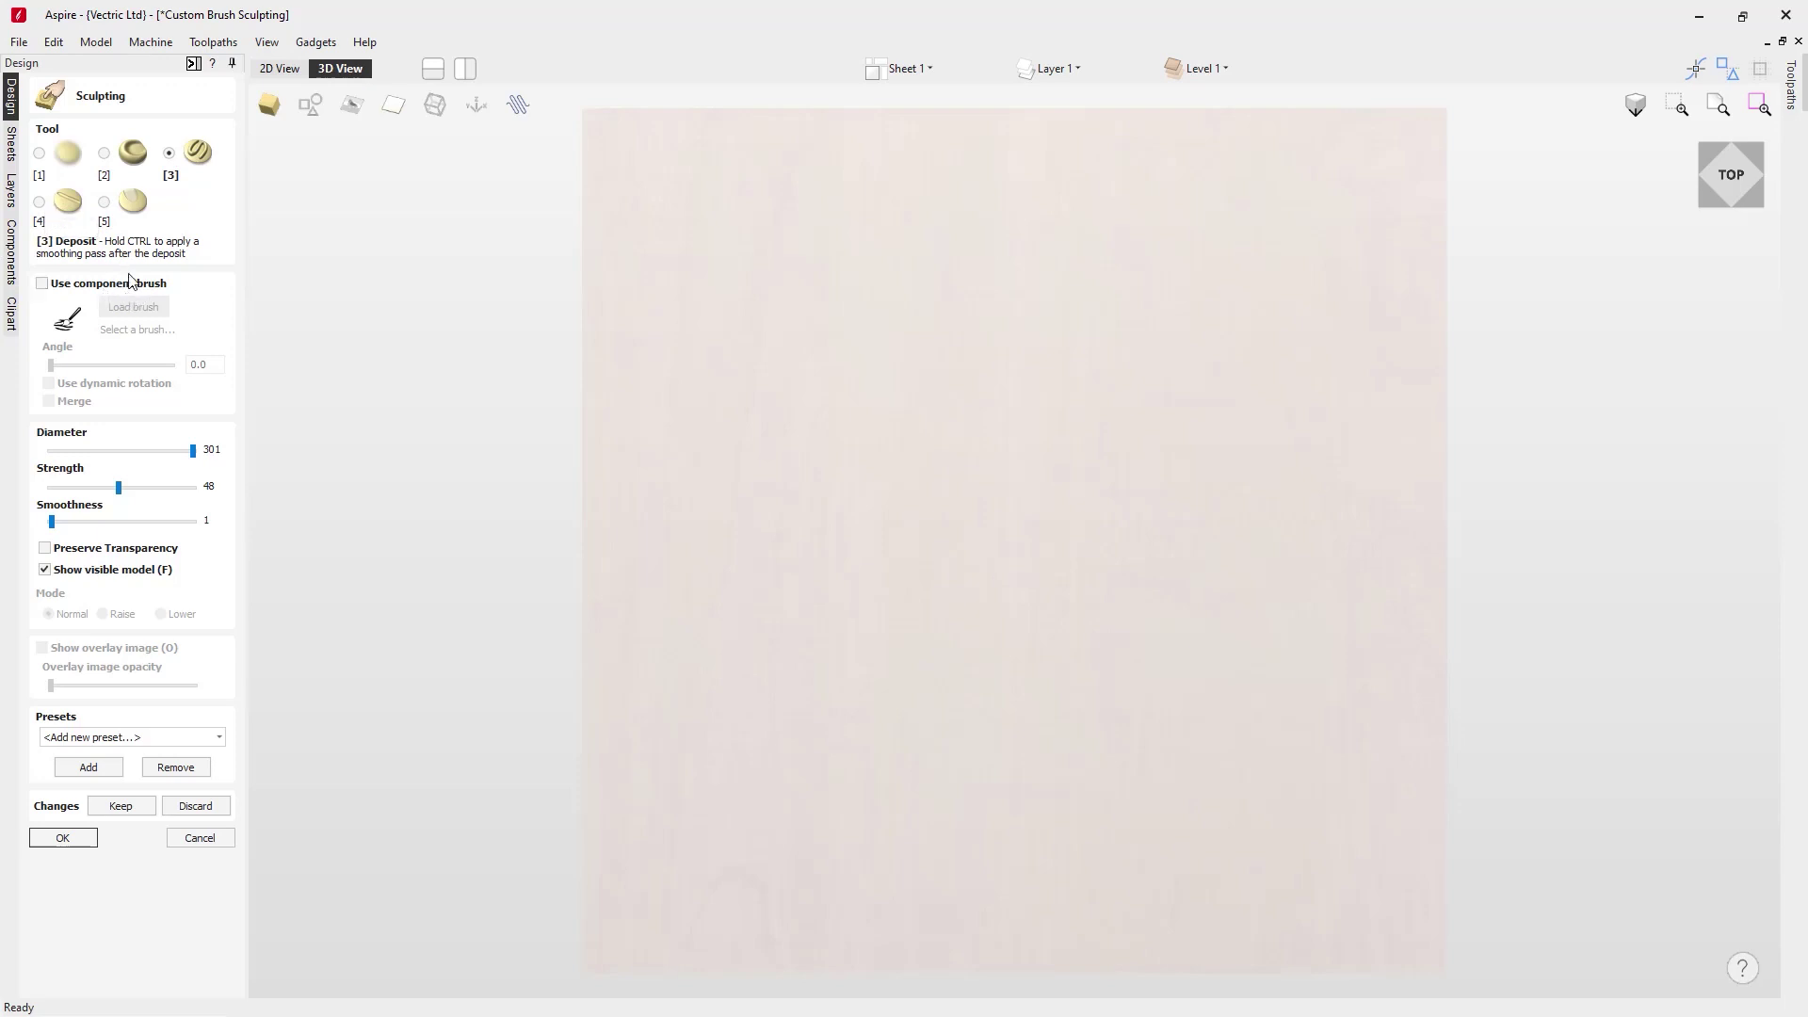
Choose the Deposit sculpting tool, enable the use of a component brush, and load Brush 1 as the brush.
{"action": "left_click", "coordinate": [104, 153]}
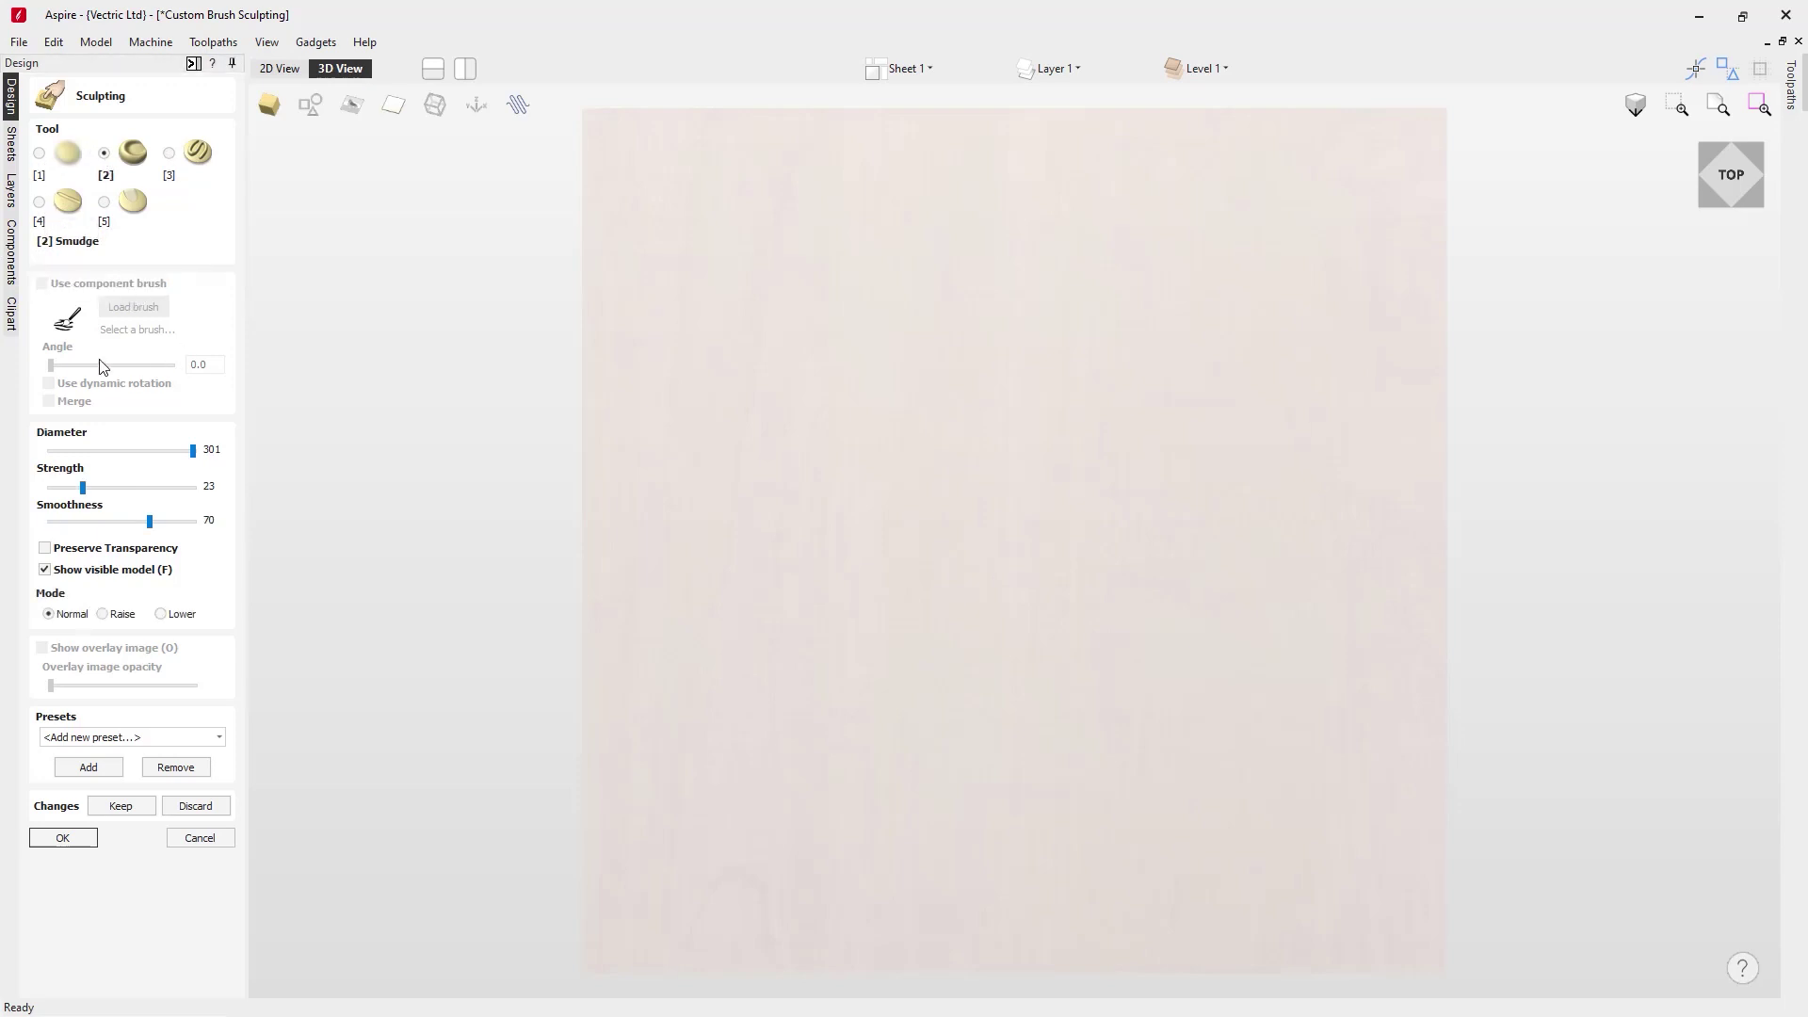
{"action": "key", "text": "1"}
{"action": "left_click", "coordinate": [169, 152]}
{"action": "left_click", "coordinate": [44, 286]}
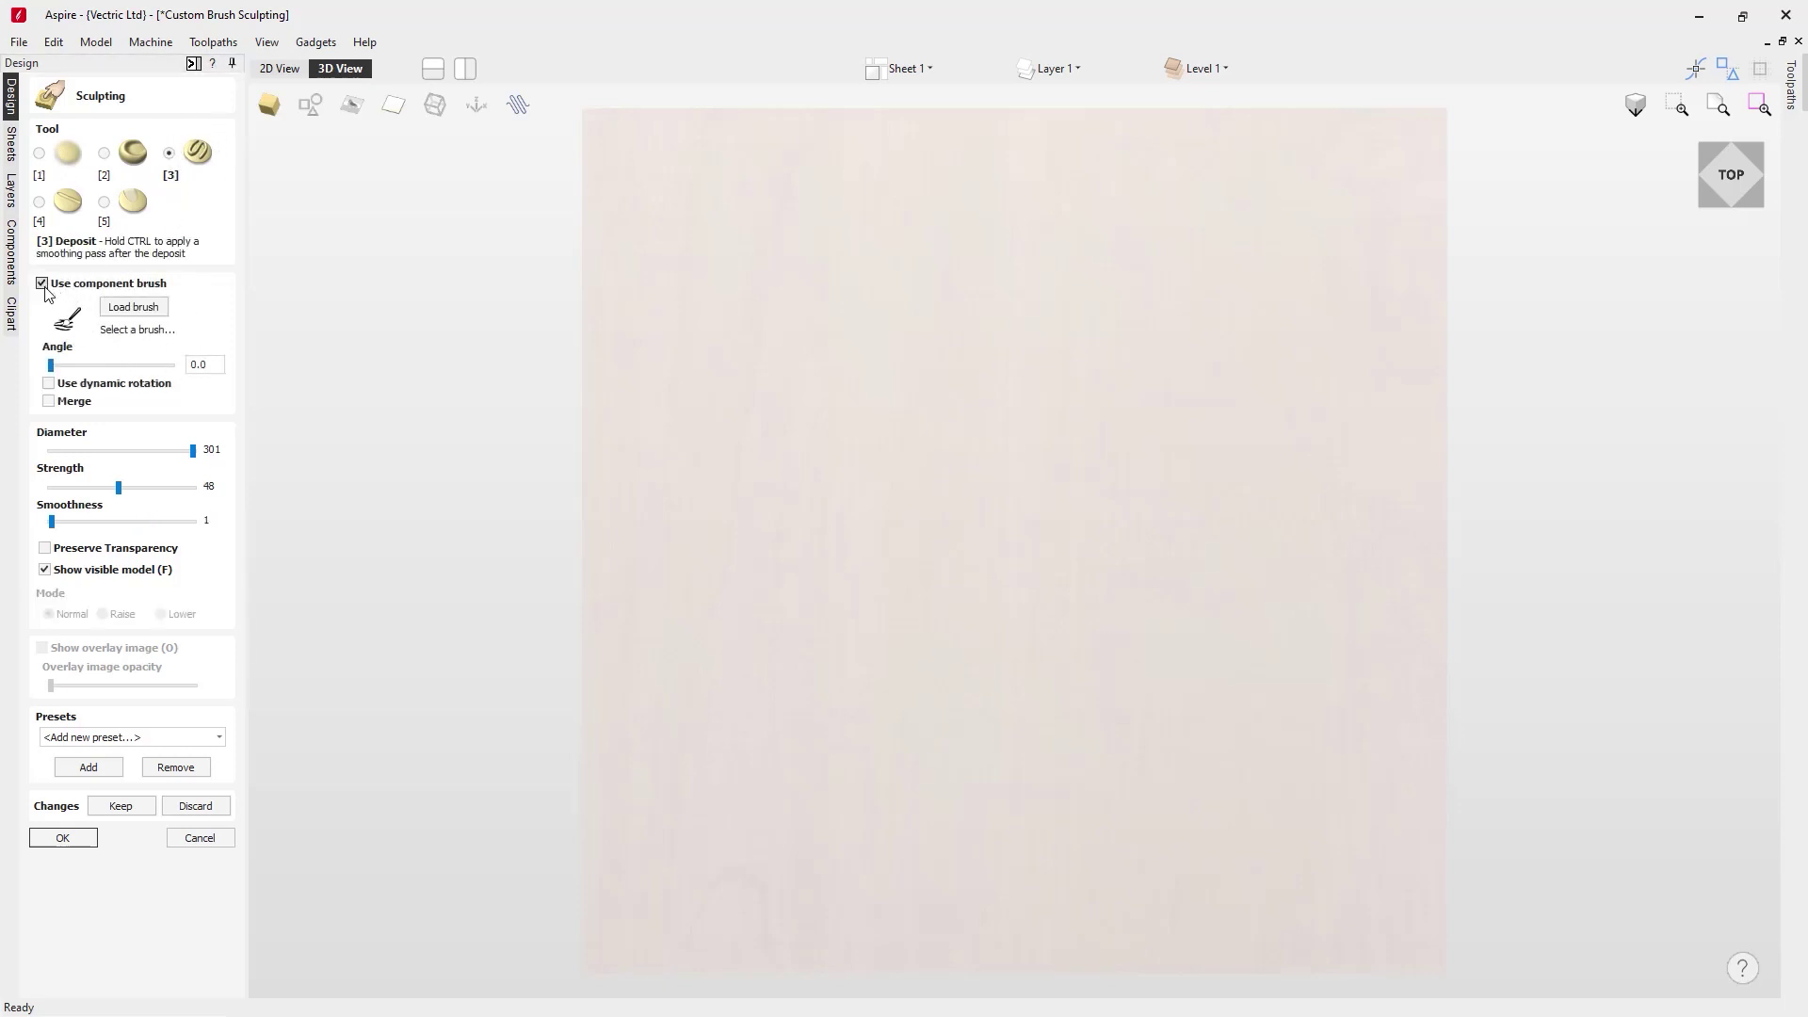
{"action": "left_click", "coordinate": [148, 312]}
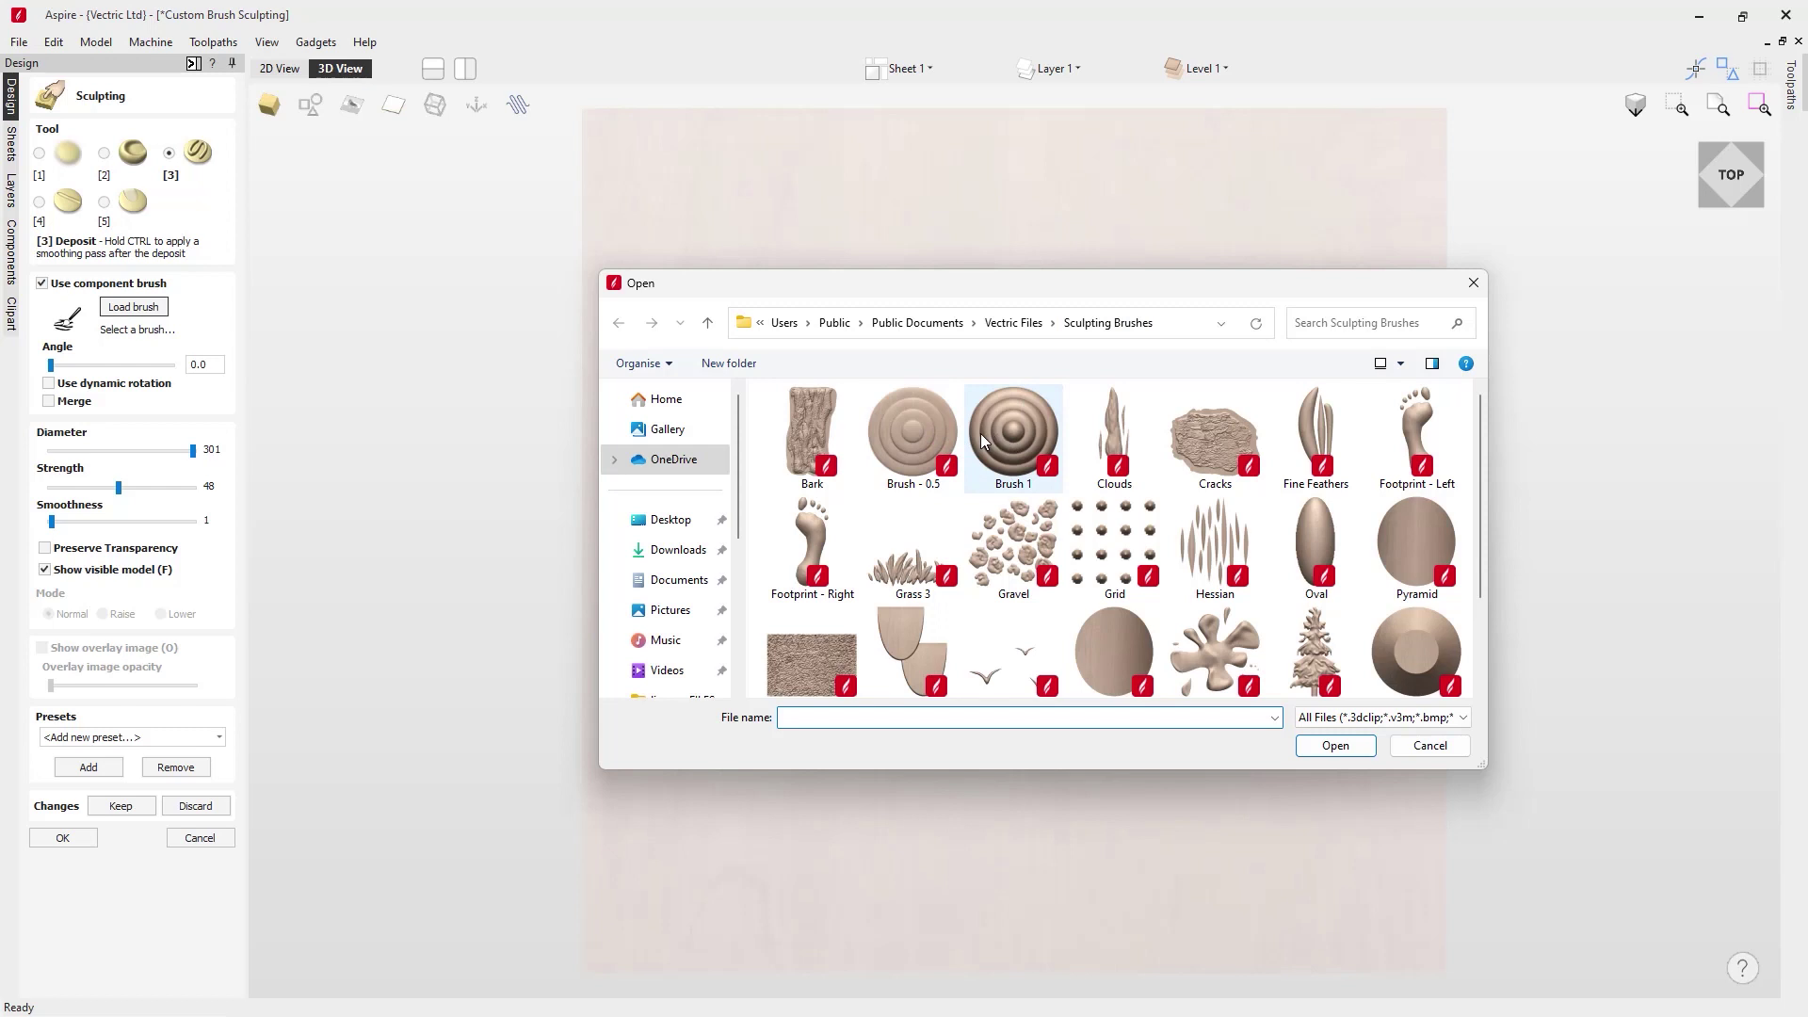
{"action": "left_click", "coordinate": [1015, 435]}
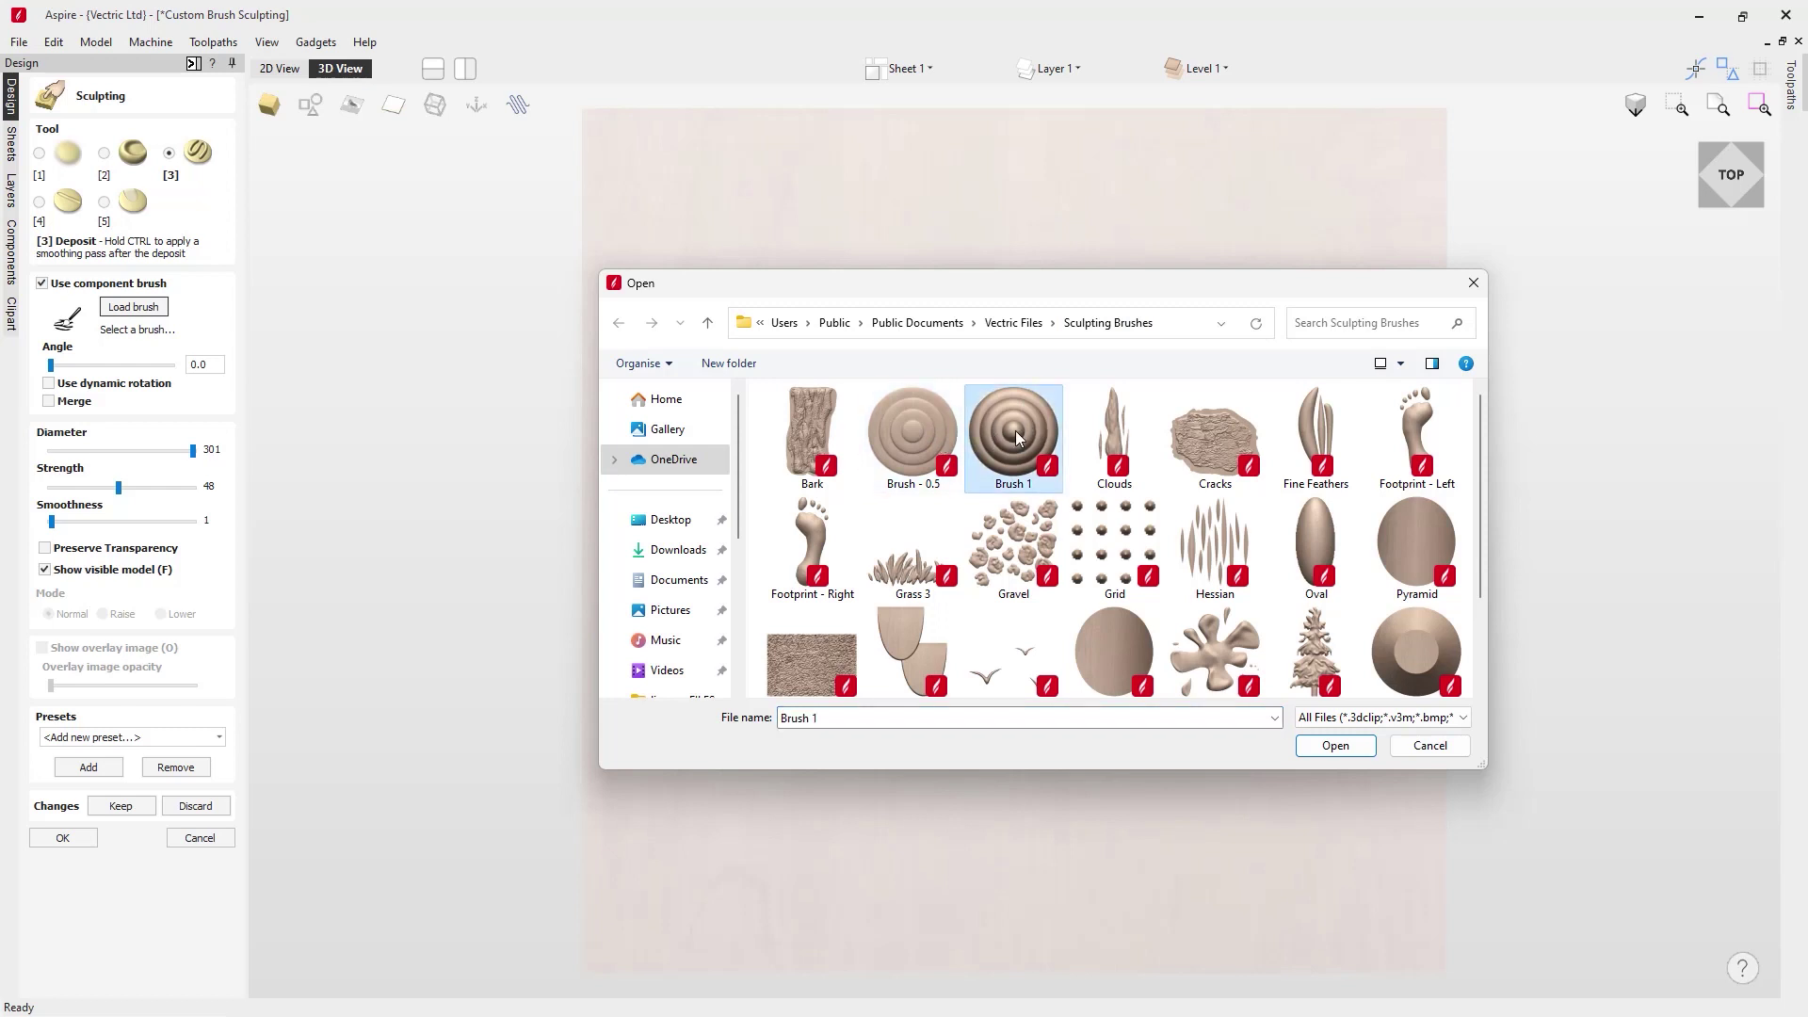
{"action": "left_click", "coordinate": [1335, 746]}
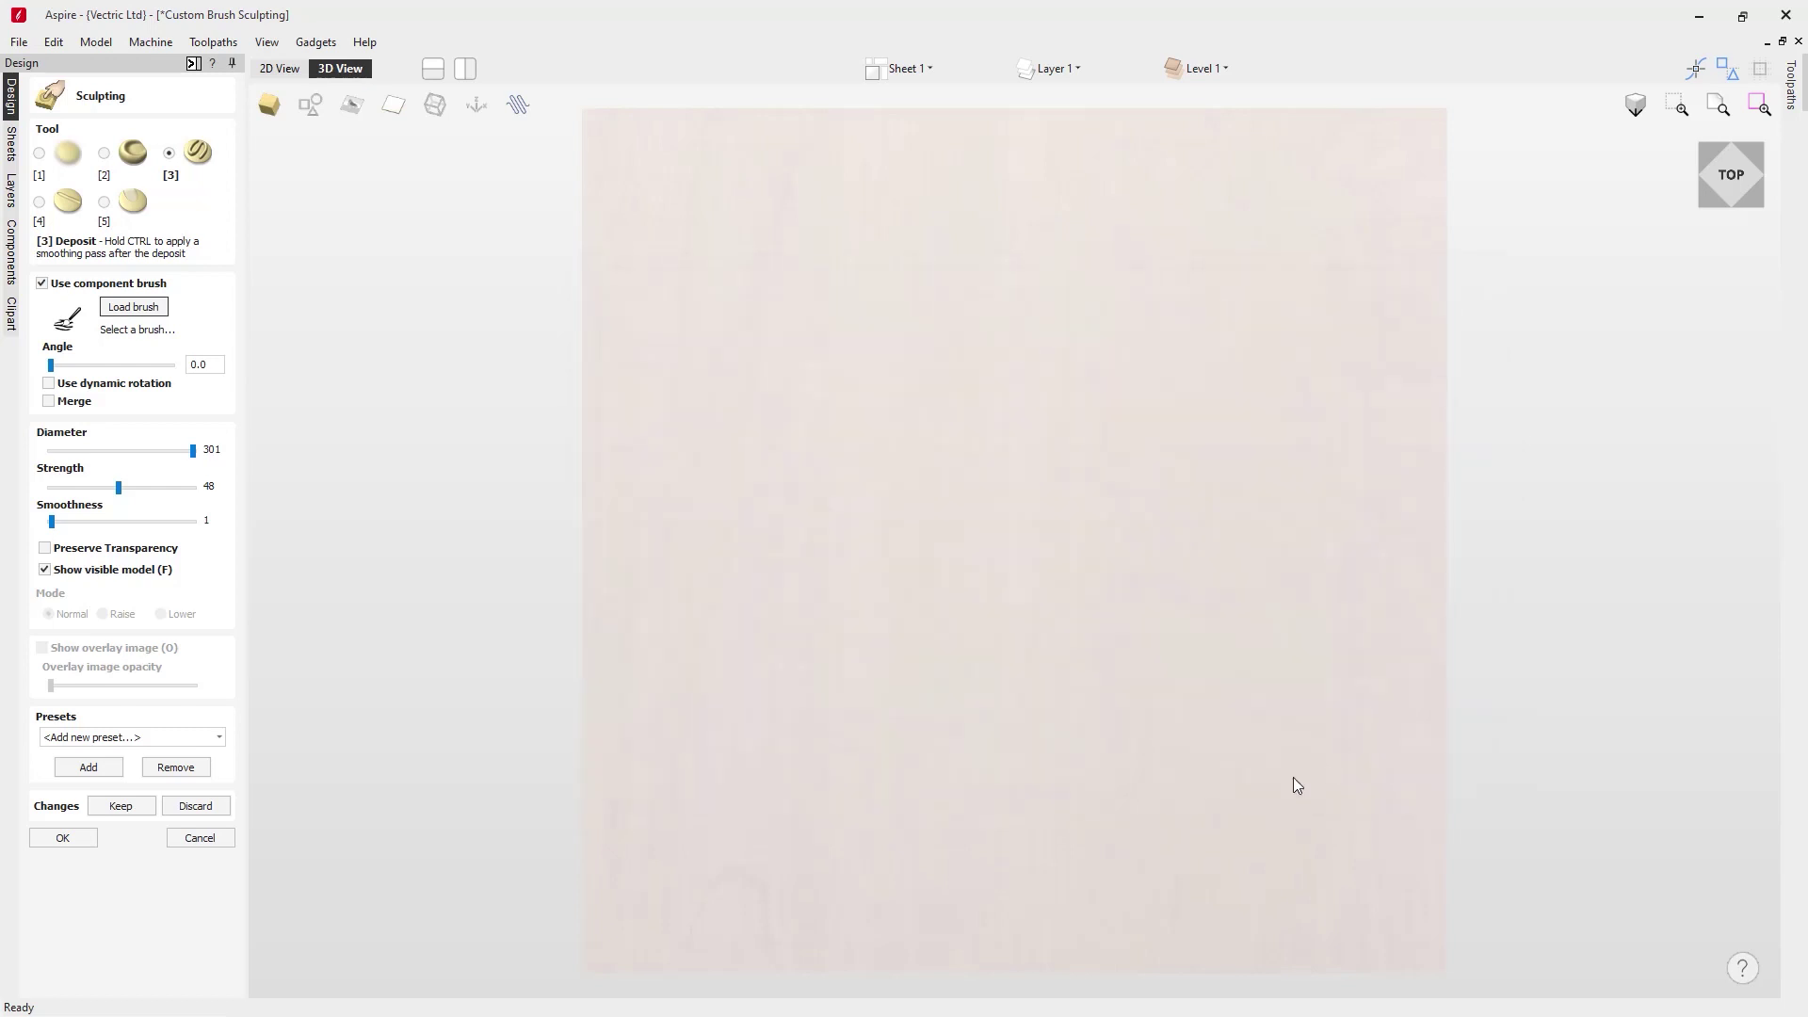
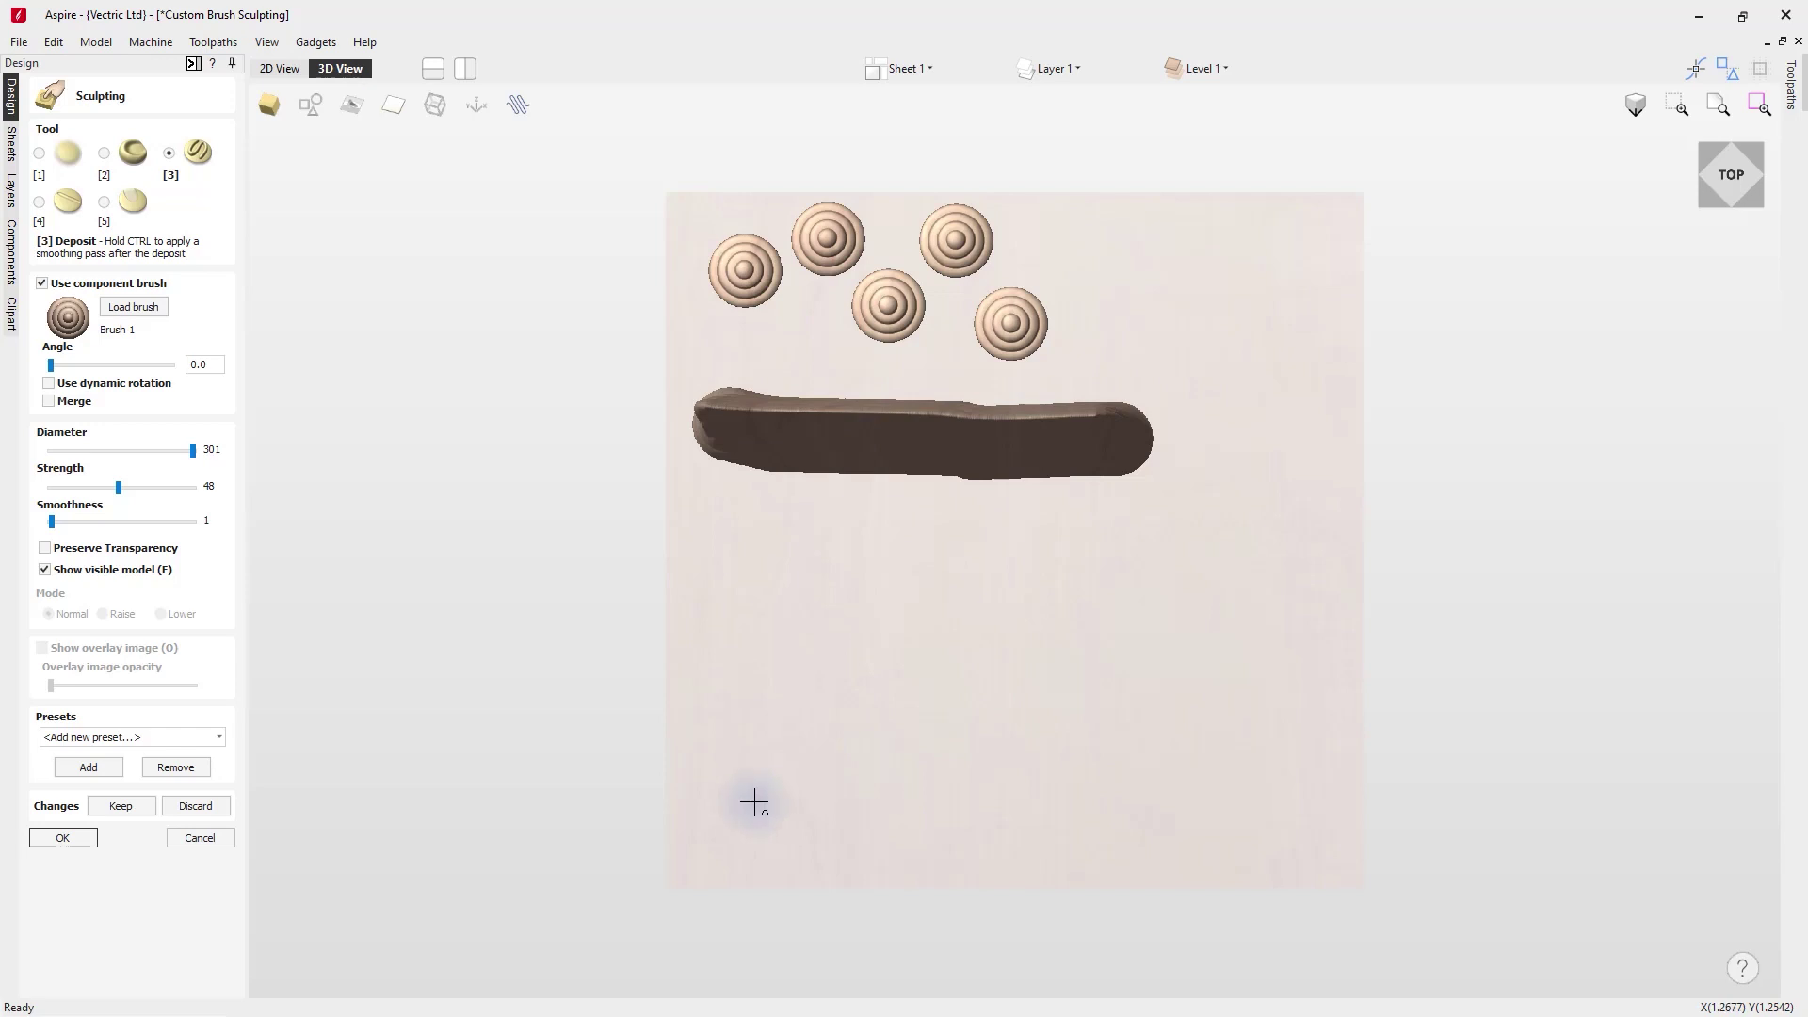
Stamp Brush 1 repeatedly on one spot beside the long stroke to stack its height, and inspect it from an angle.
{"action": "middle_click_drag", "start_coordinate": [757, 803], "coordinate": [844, 778]}
{"action": "left_click", "coordinate": [1732, 173]}
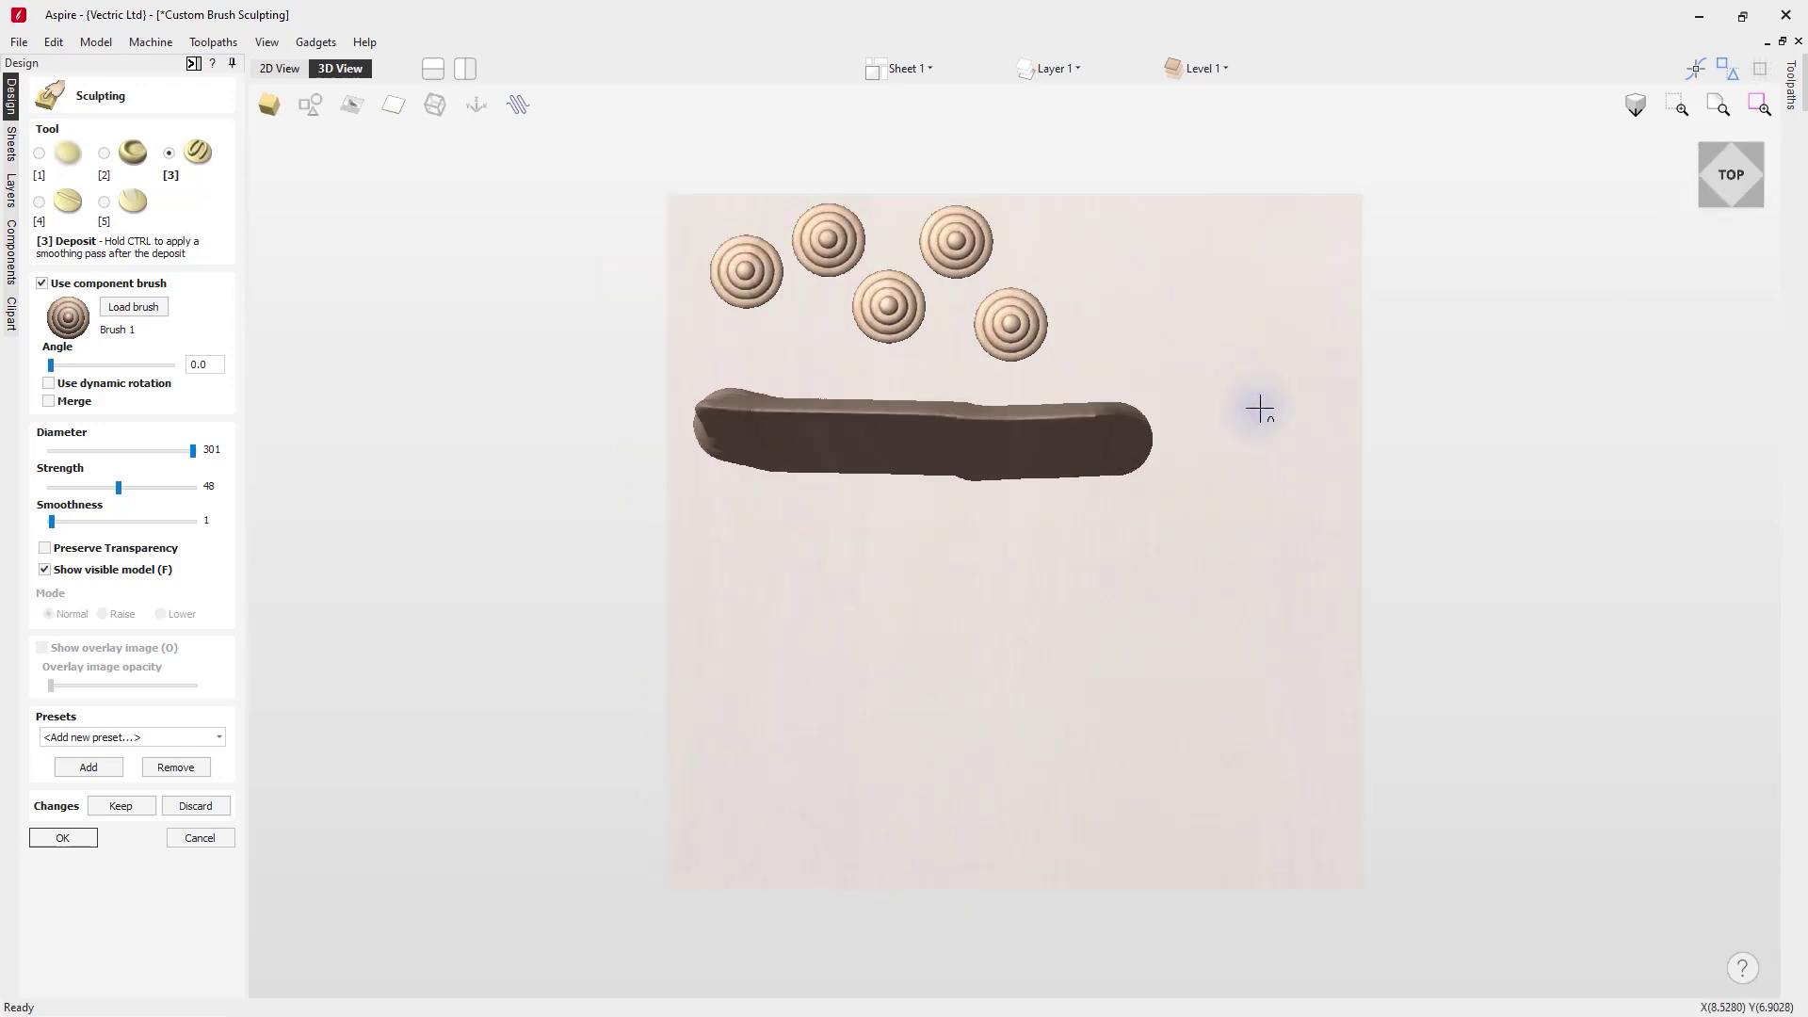
{"action": "left_click", "coordinate": [1260, 408]}
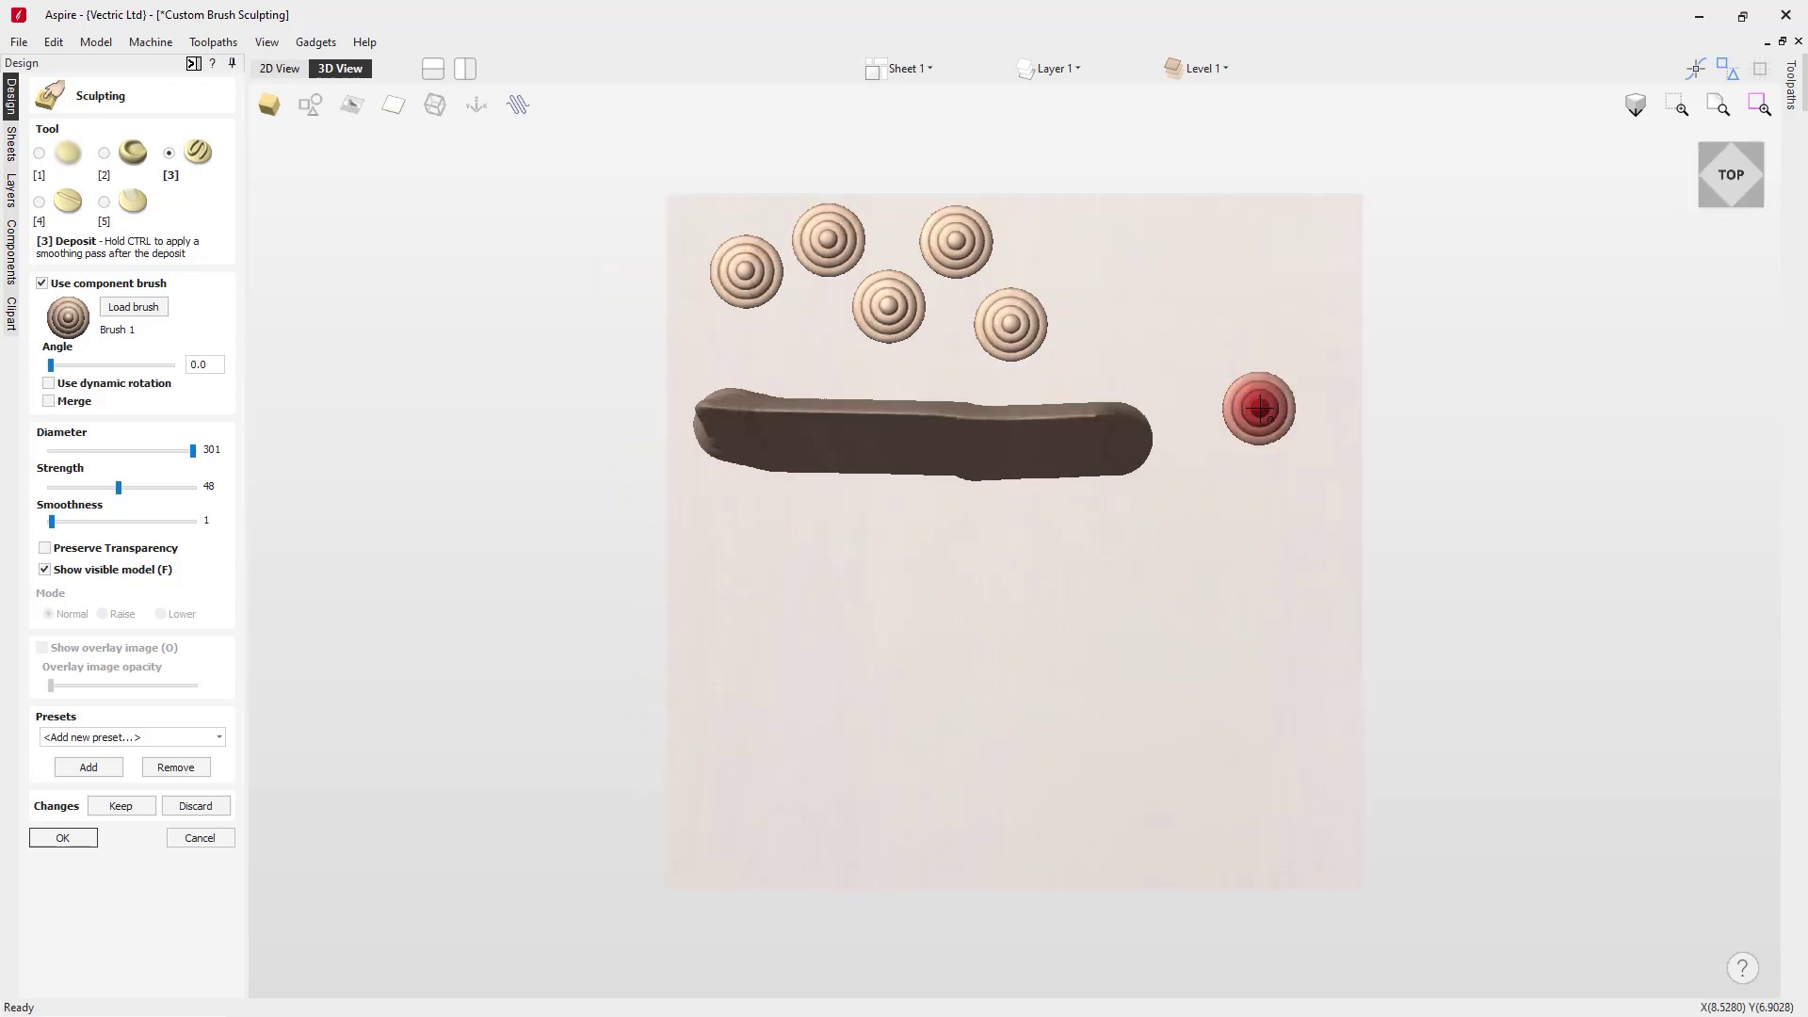
{"action": "left_click", "coordinate": [1259, 407]}
{"action": "left_click", "coordinate": [1258, 408]}
{"action": "left_click", "coordinate": [1259, 408]}
{"action": "left_click", "coordinate": [1258, 408]}
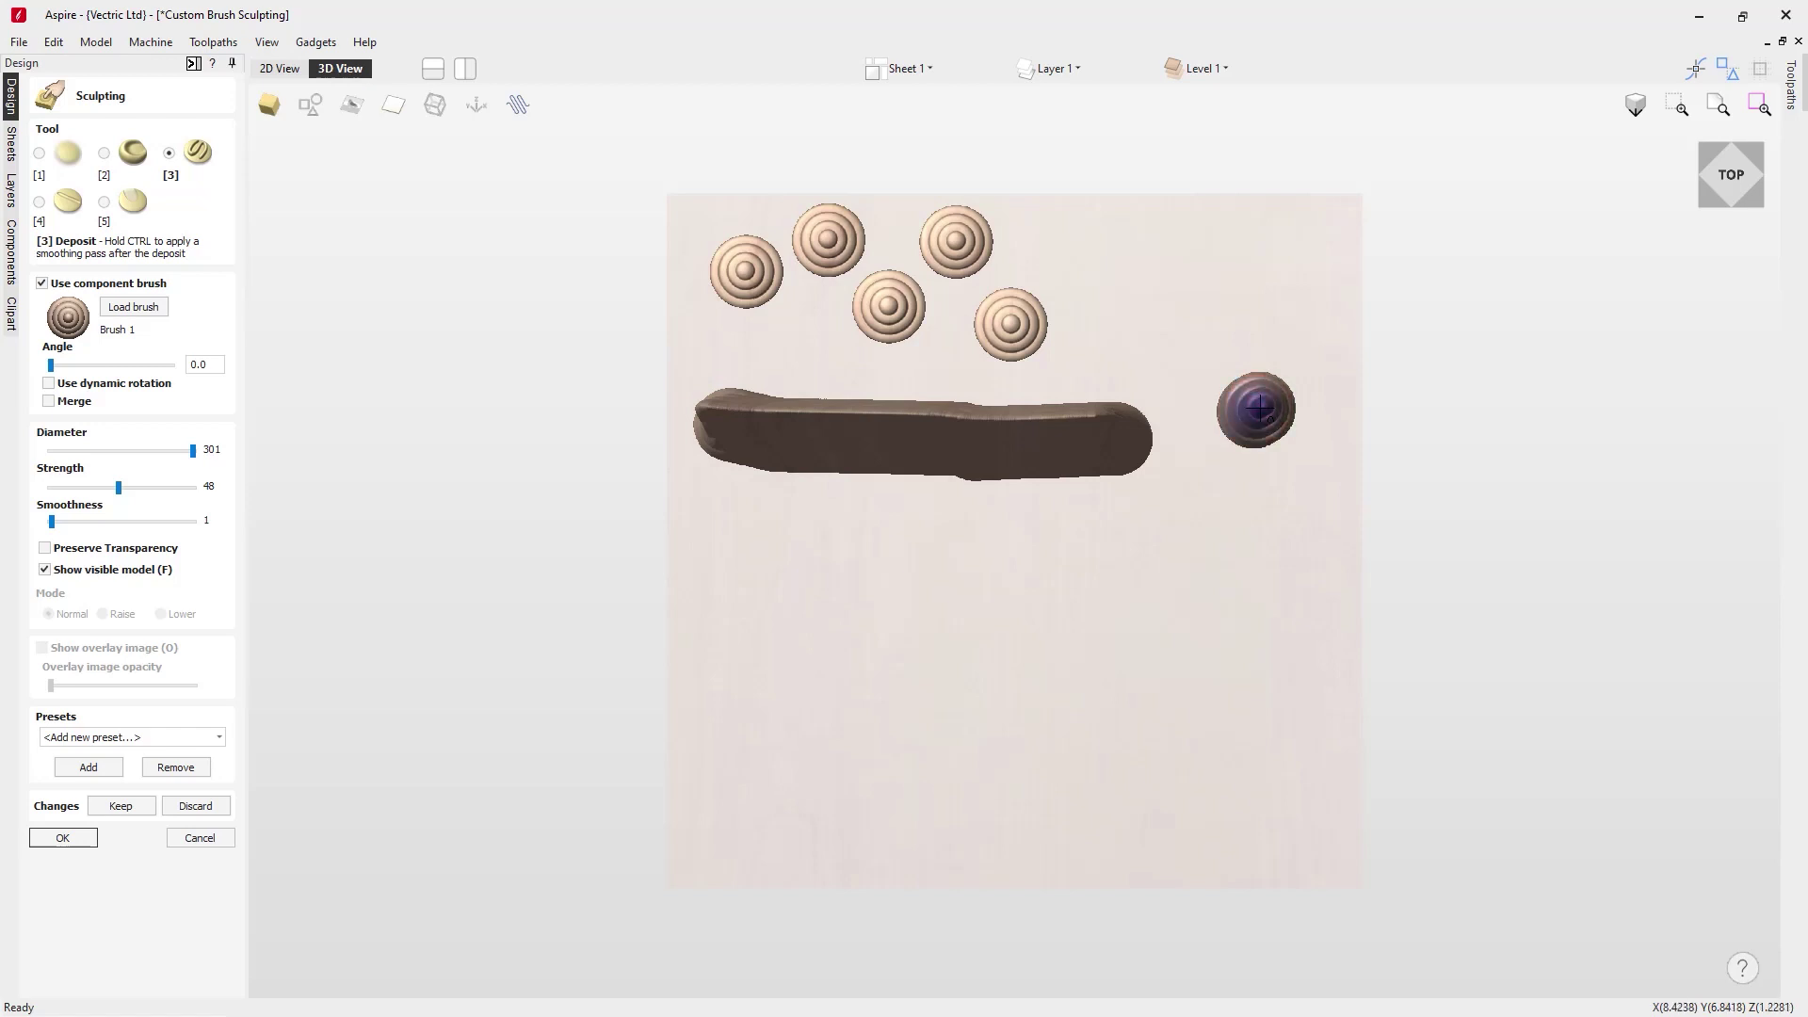
{"action": "right_click_drag", "start_coordinate": [1093, 738], "coordinate": [1073, 491]}
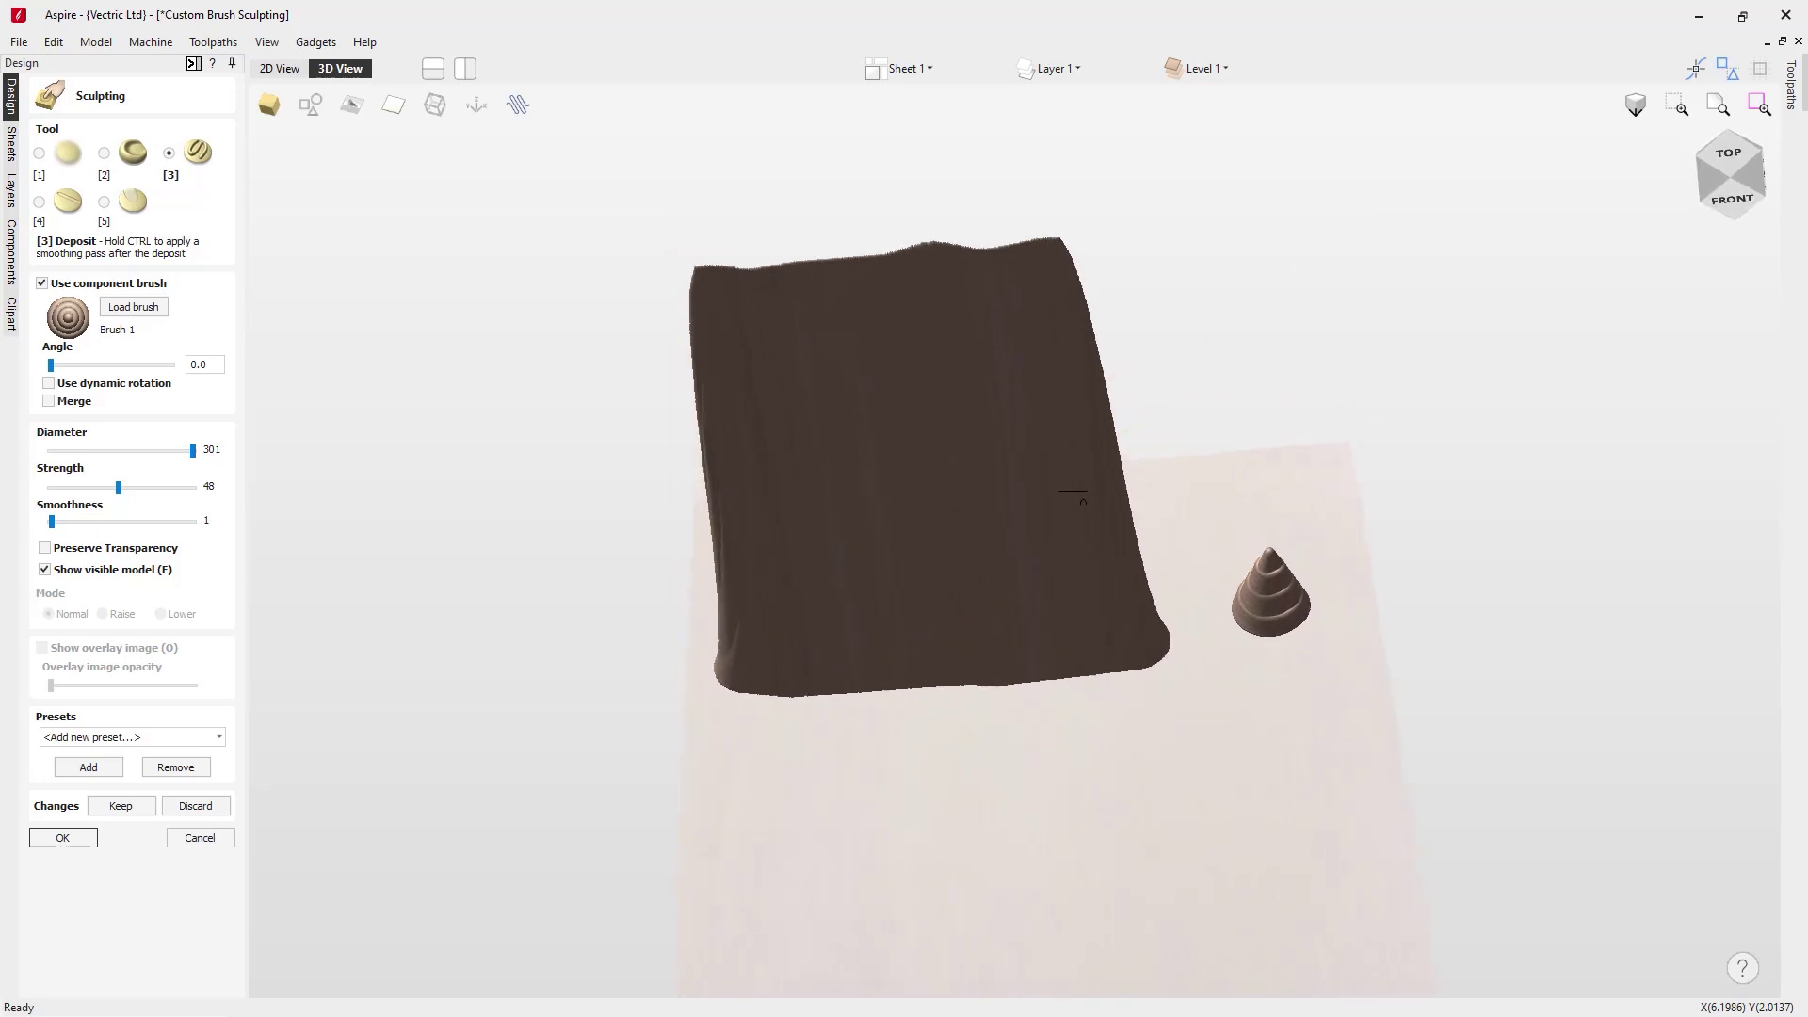
{"action": "left_click", "coordinate": [1283, 669]}
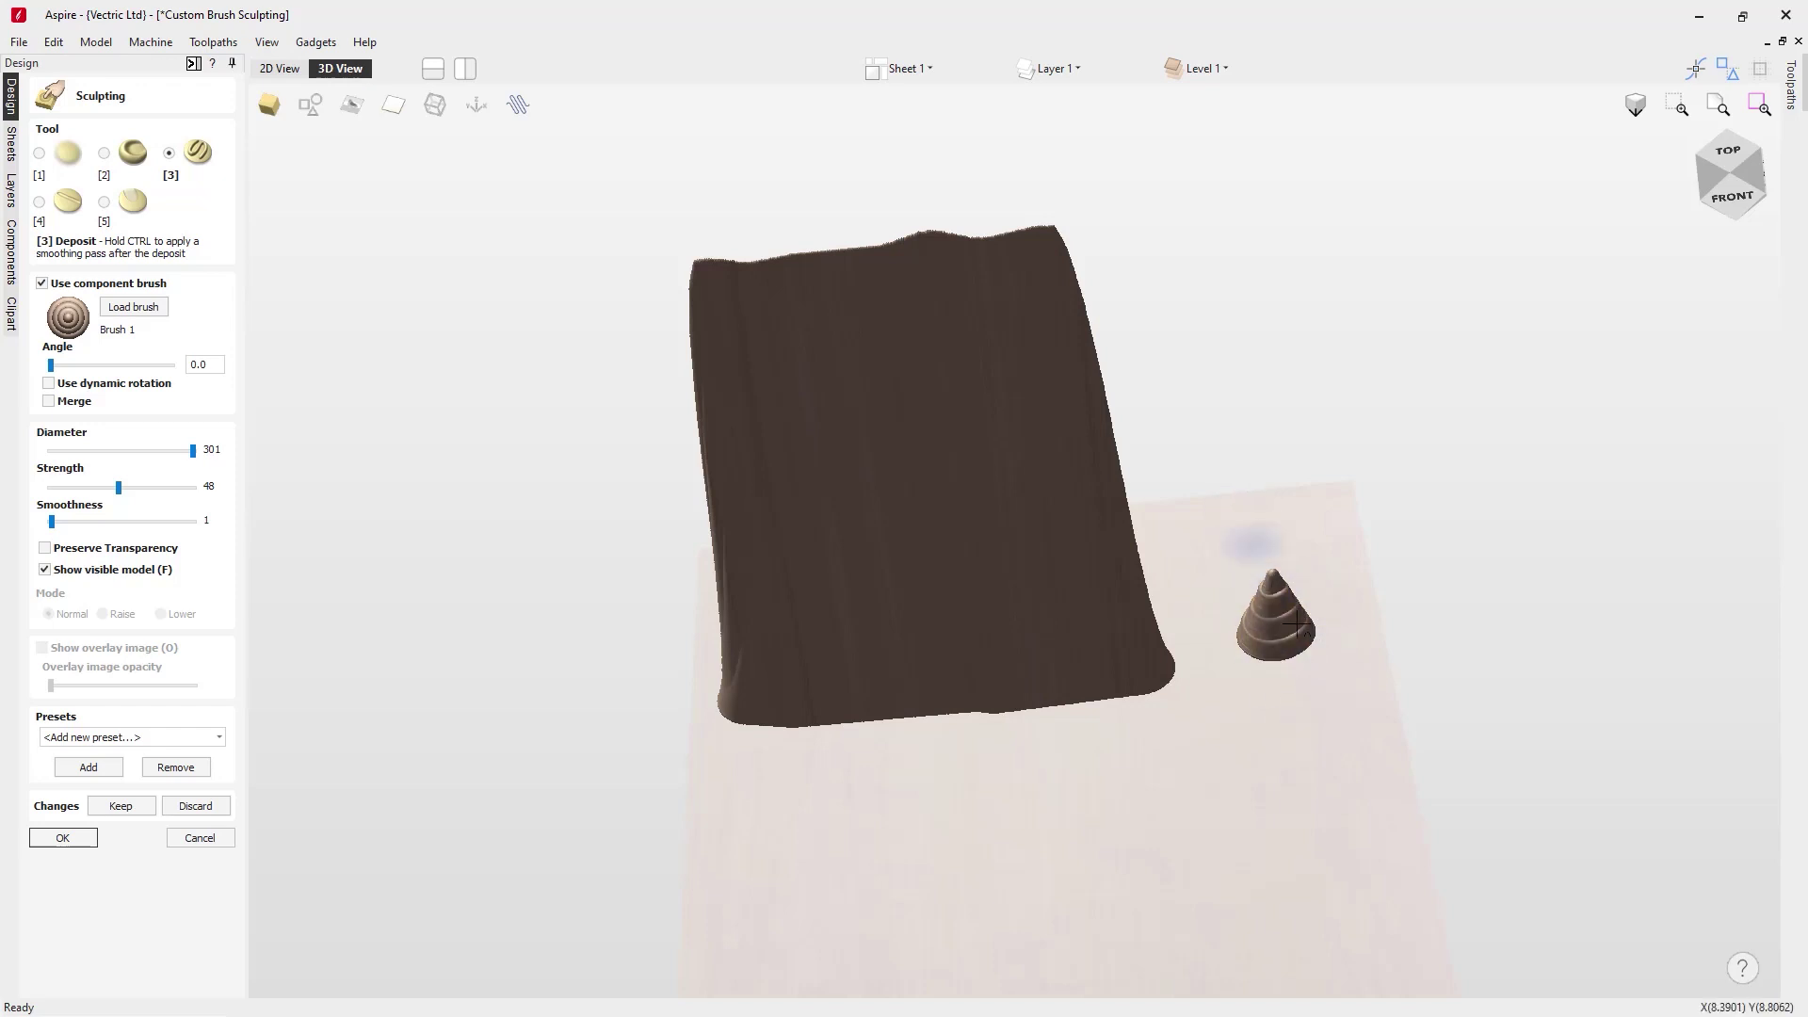
{"action": "left_click", "coordinate": [1727, 166]}
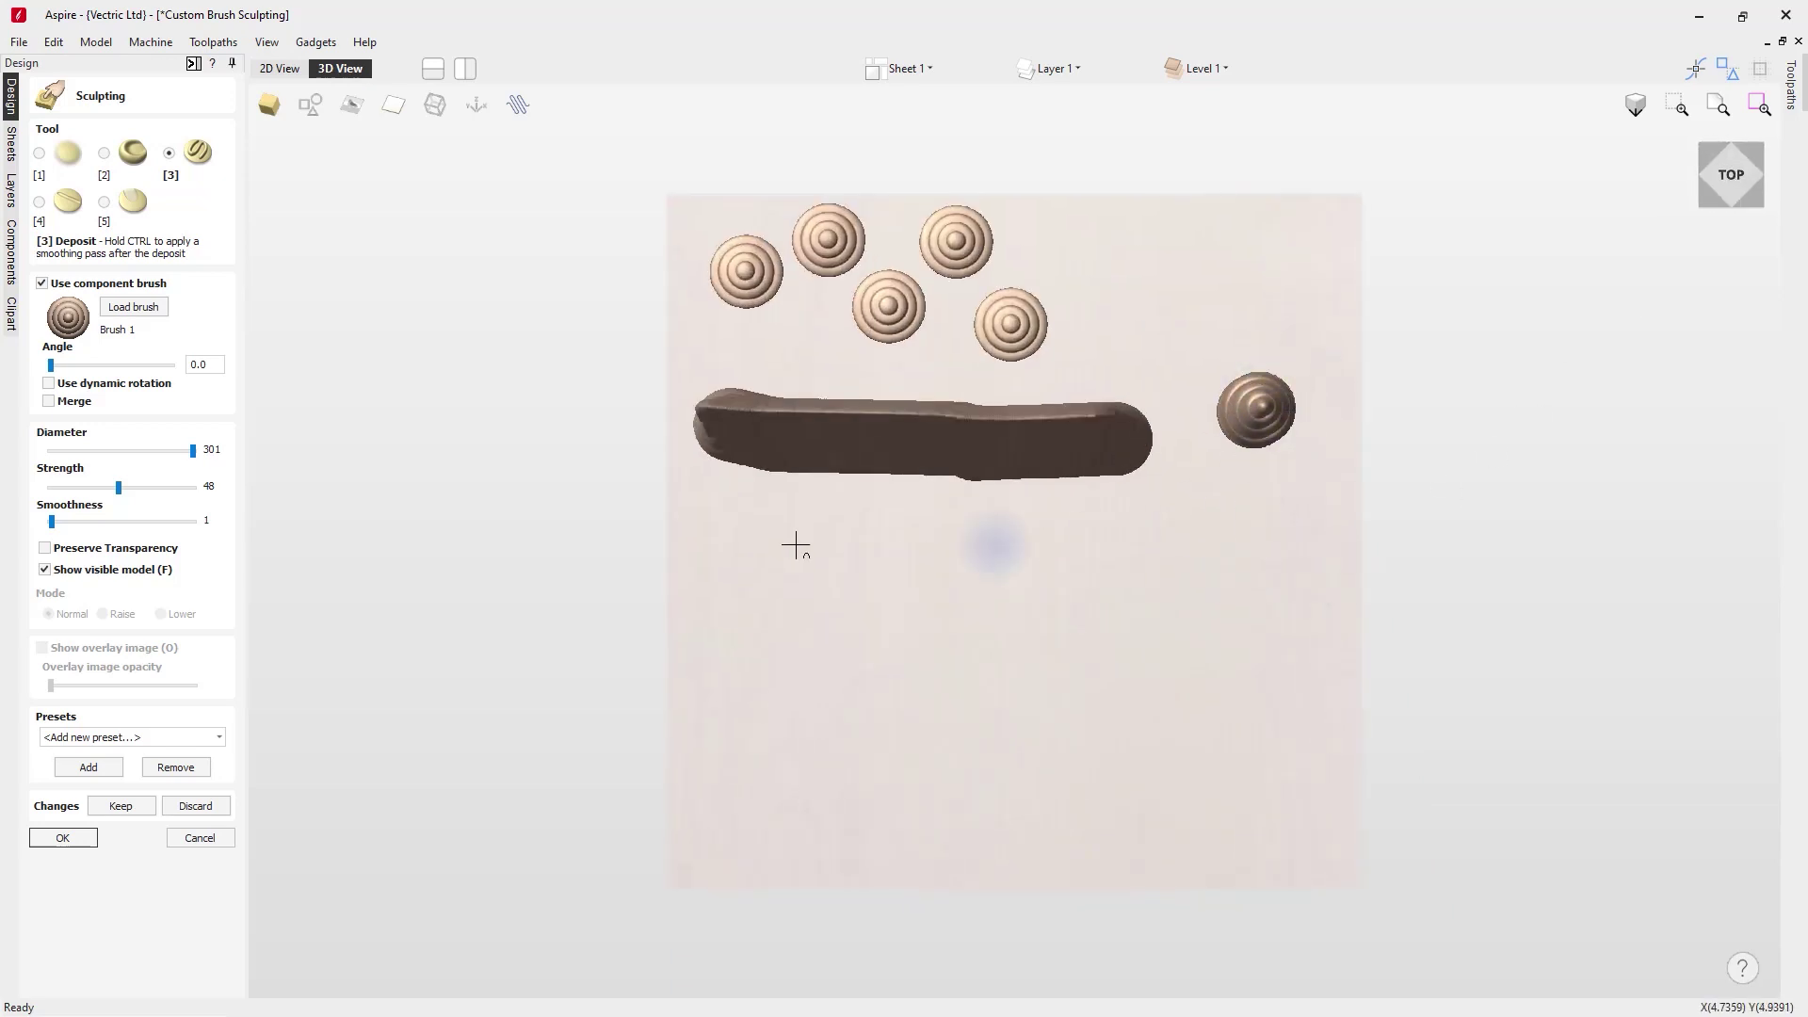
Turn on Merge for the component brush and deposit repeated and overlapping Brush 1 stamps beside the stacked cone.
{"action": "left_click", "coordinate": [48, 401]}
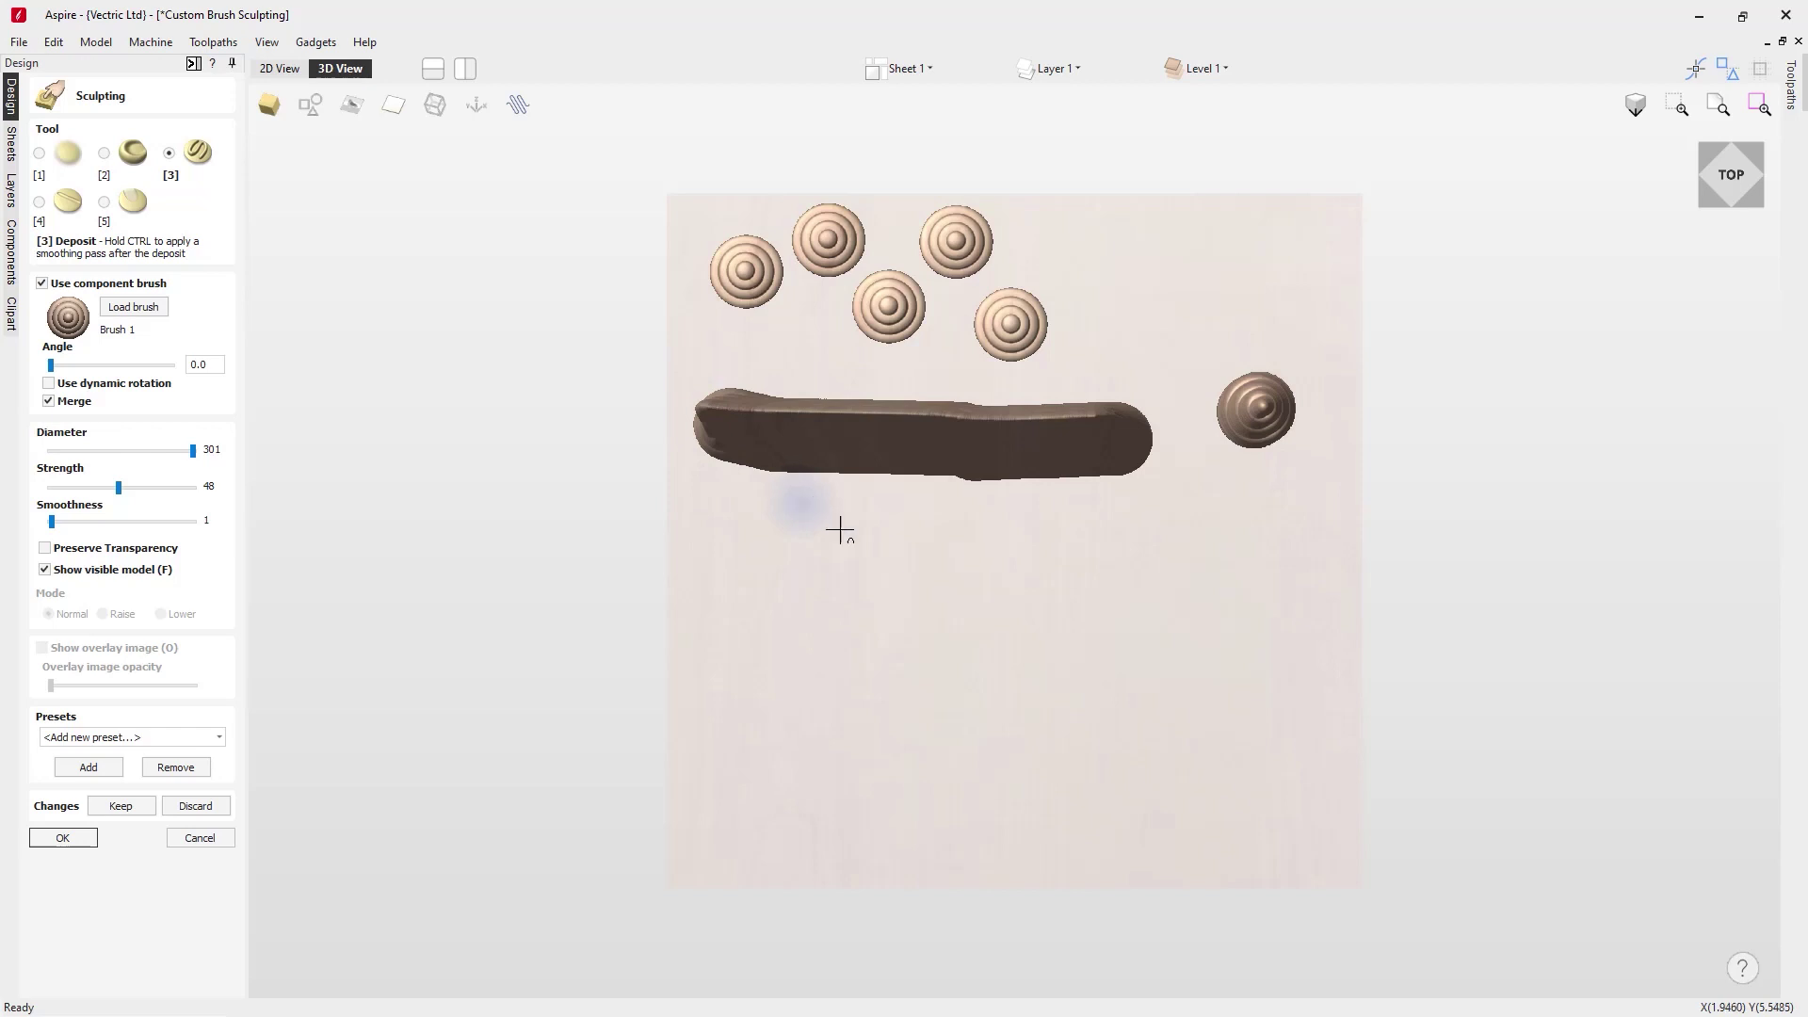
{"action": "left_click", "coordinate": [1136, 287]}
{"action": "left_click", "coordinate": [1137, 287]}
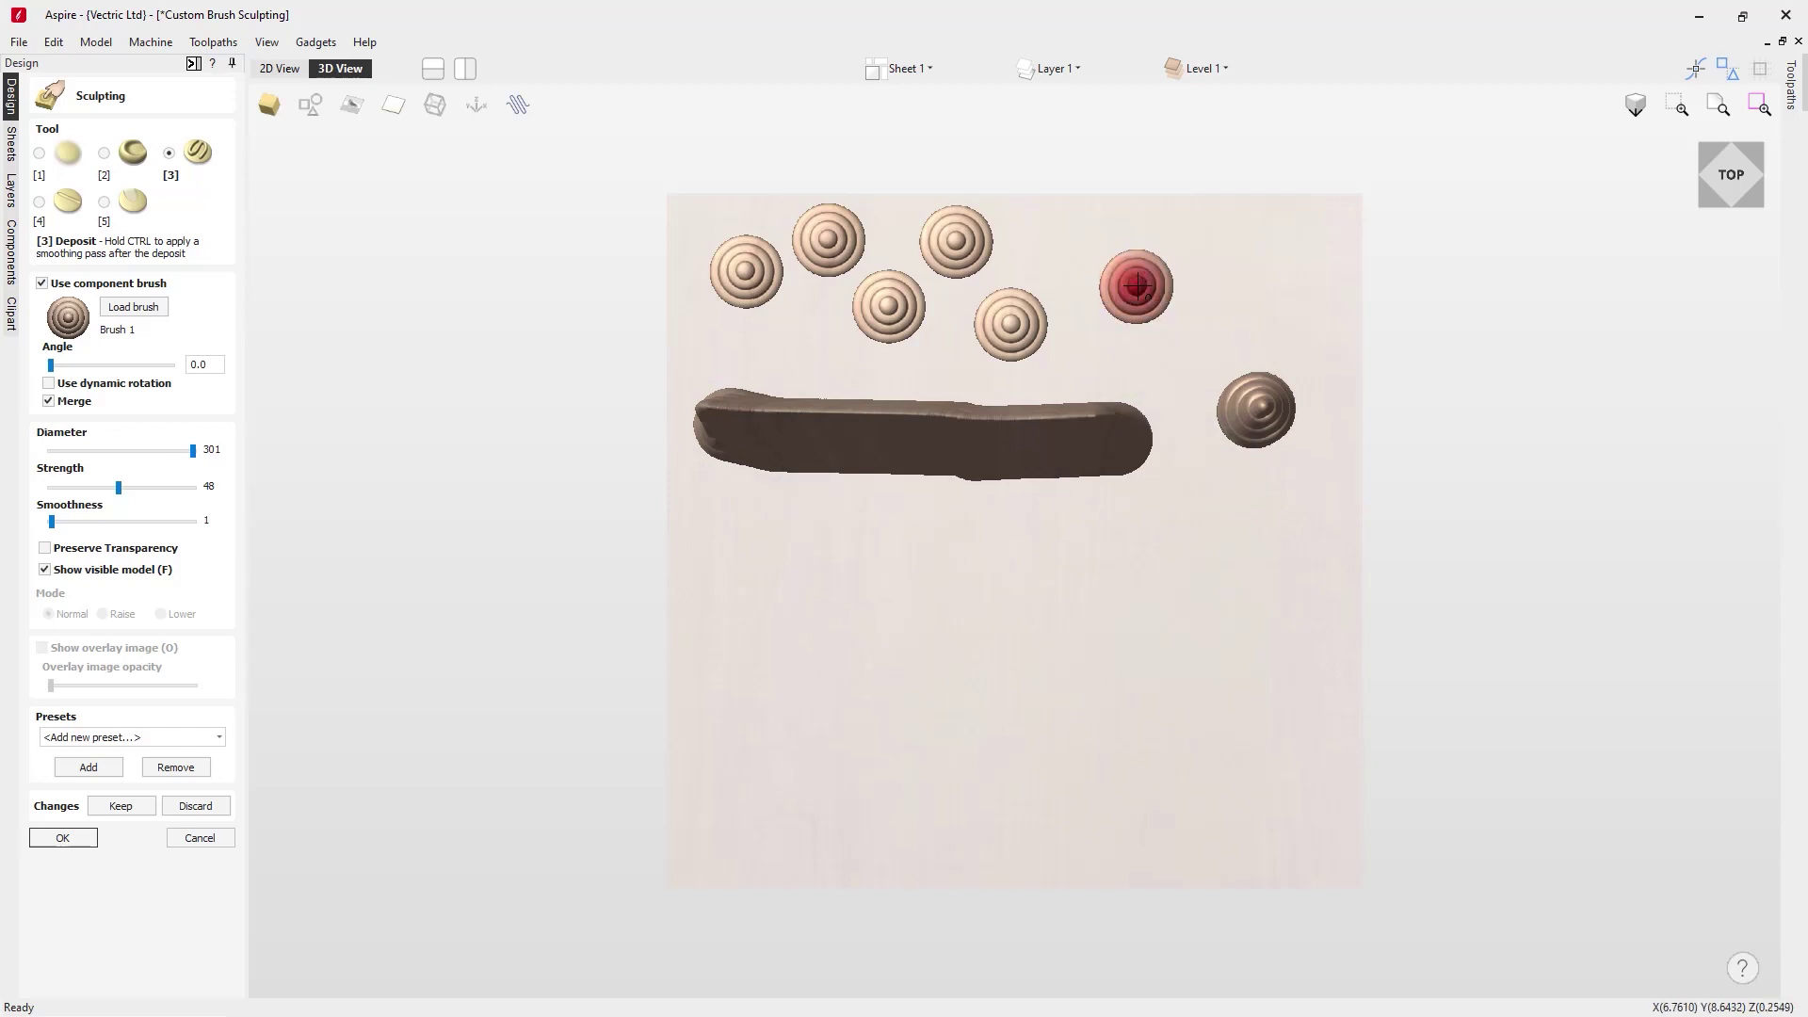
{"action": "left_click", "coordinate": [1137, 287]}
{"action": "mouse_move", "coordinate": [1037, 637]}
{"action": "middle_mouse_down"}
{"action": "mouse_move", "coordinate": [1001, 524]}
{"action": "mouse_move", "coordinate": [870, 415]}
{"action": "mouse_move", "coordinate": [993, 476]}
{"action": "middle_mouse_up"}
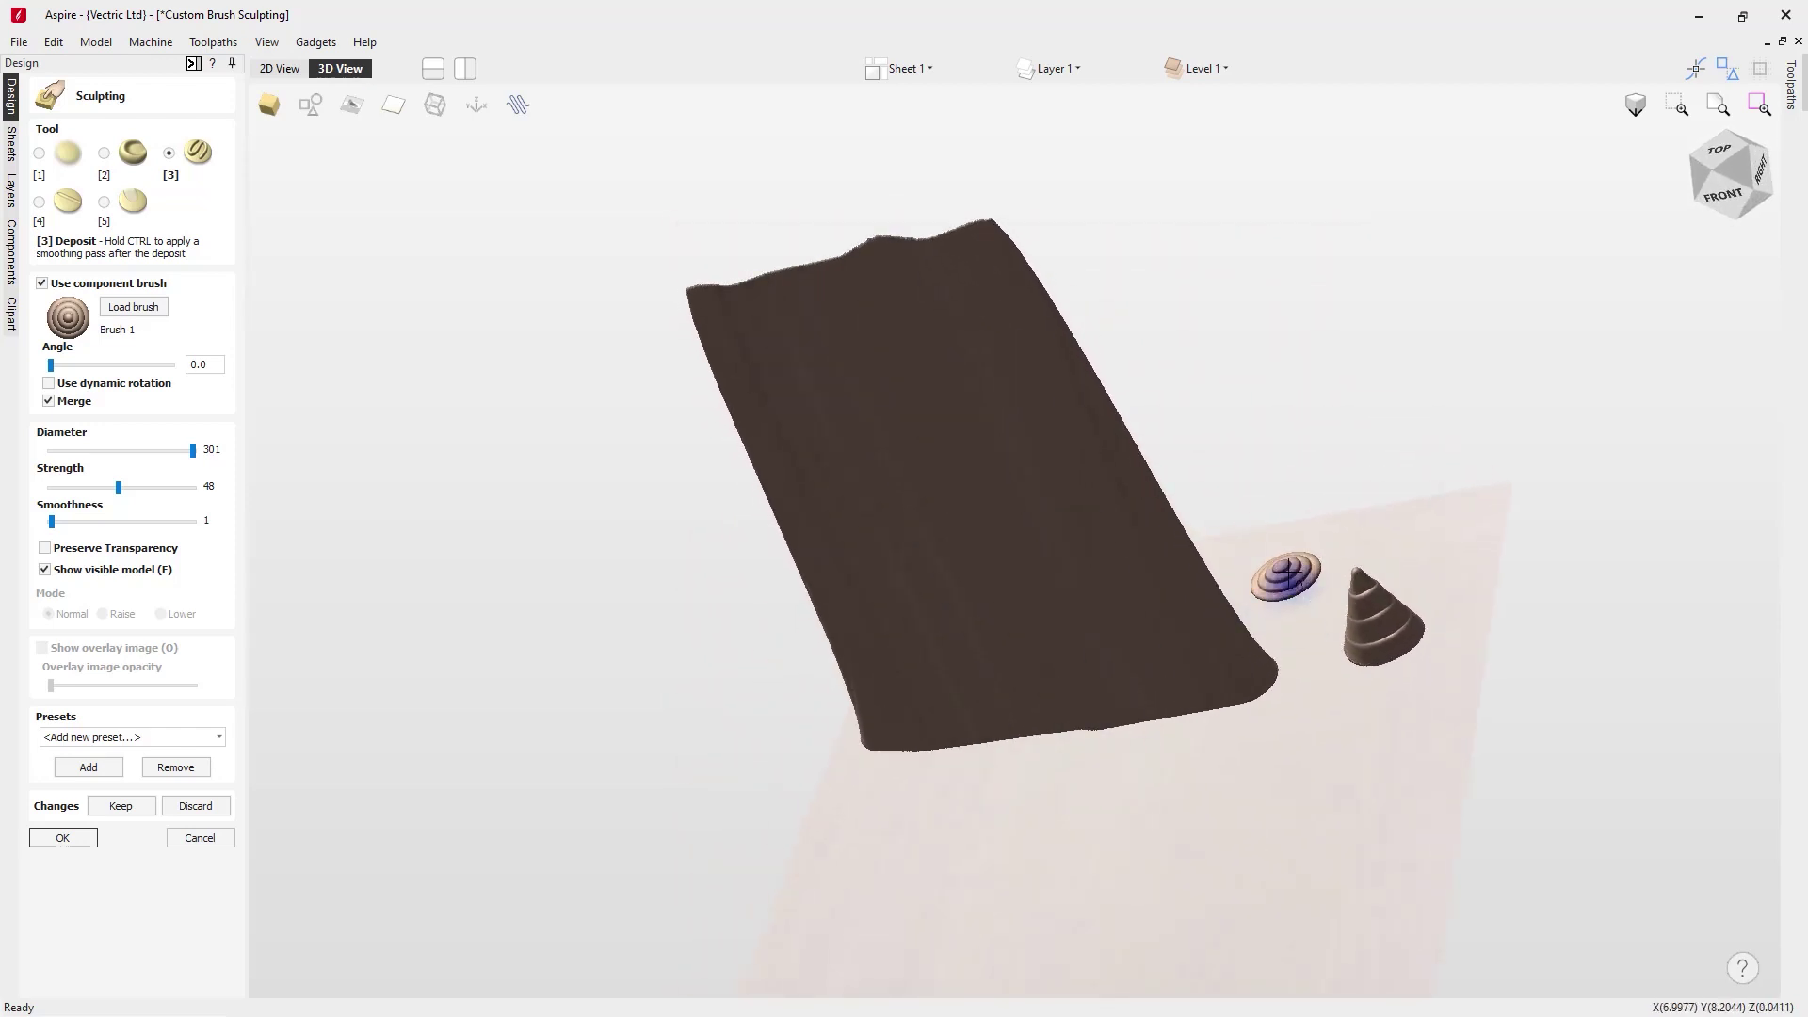
{"action": "left_click", "coordinate": [1305, 612]}
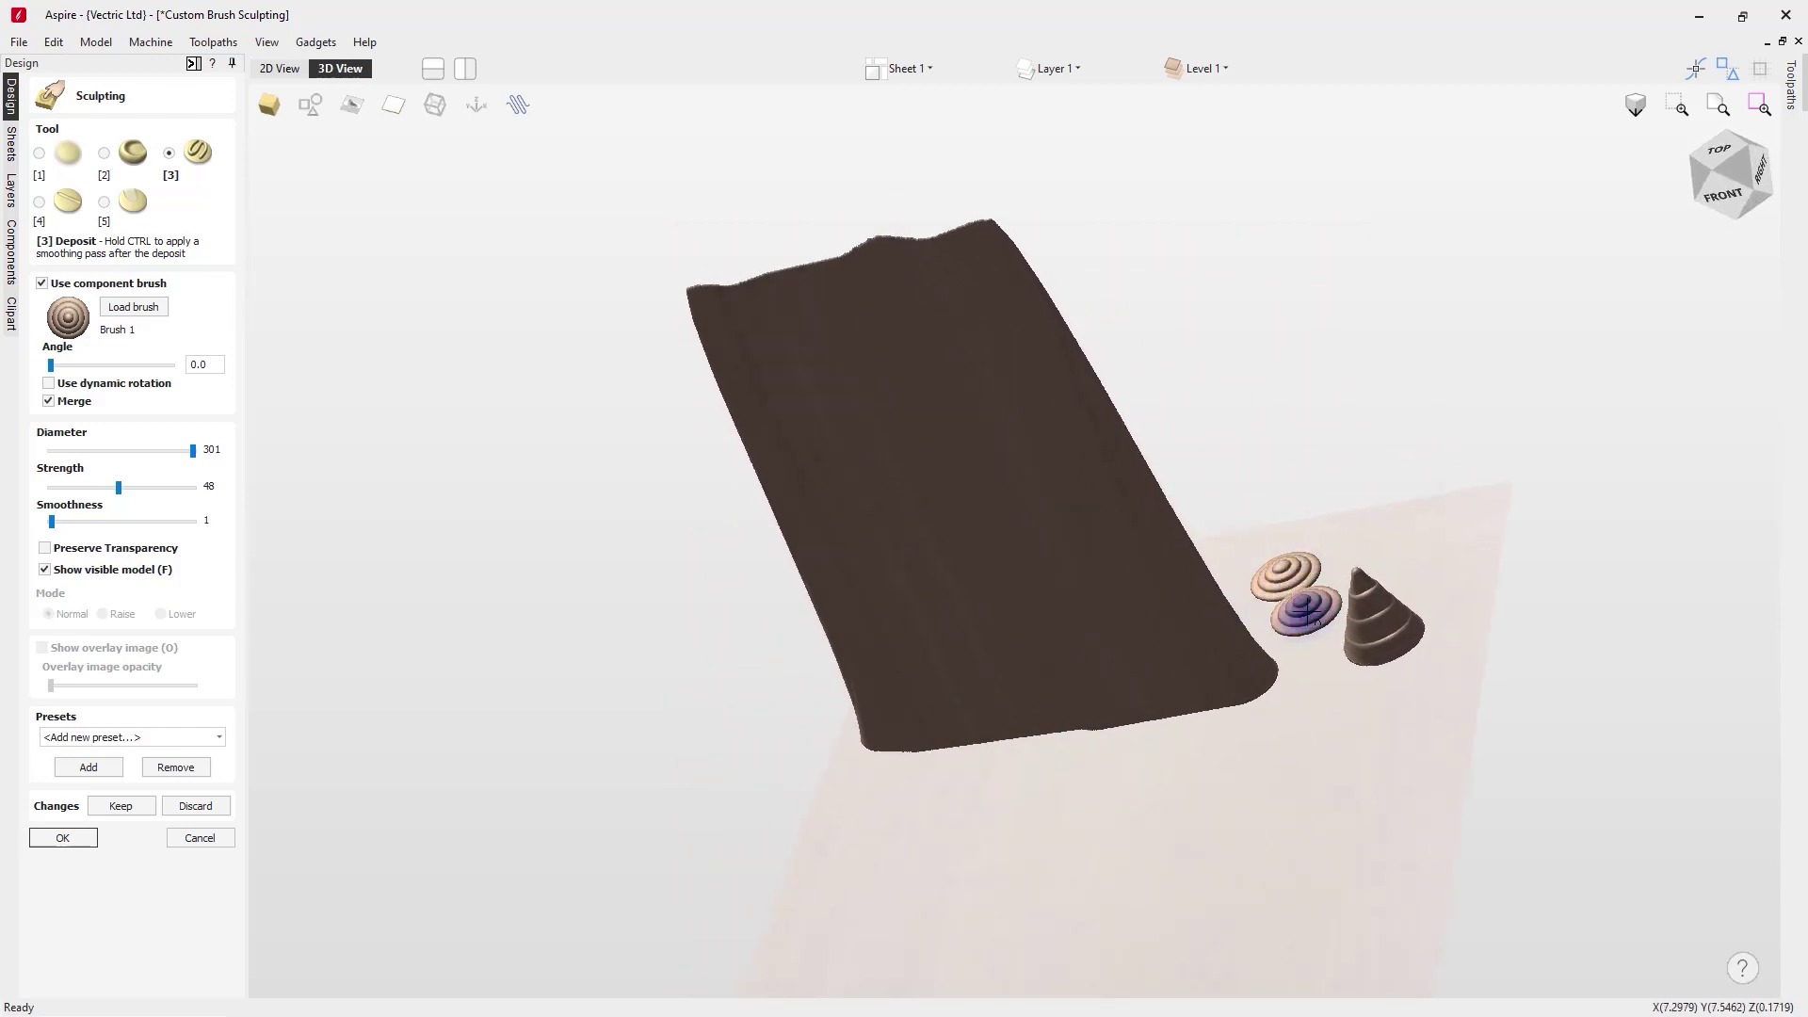
{"action": "mouse_move", "coordinate": [1329, 578]}
{"action": "left_mouse_down"}
{"action": "mouse_move", "coordinate": [1305, 634]}
{"action": "mouse_move", "coordinate": [1311, 685]}
{"action": "left_mouse_up"}
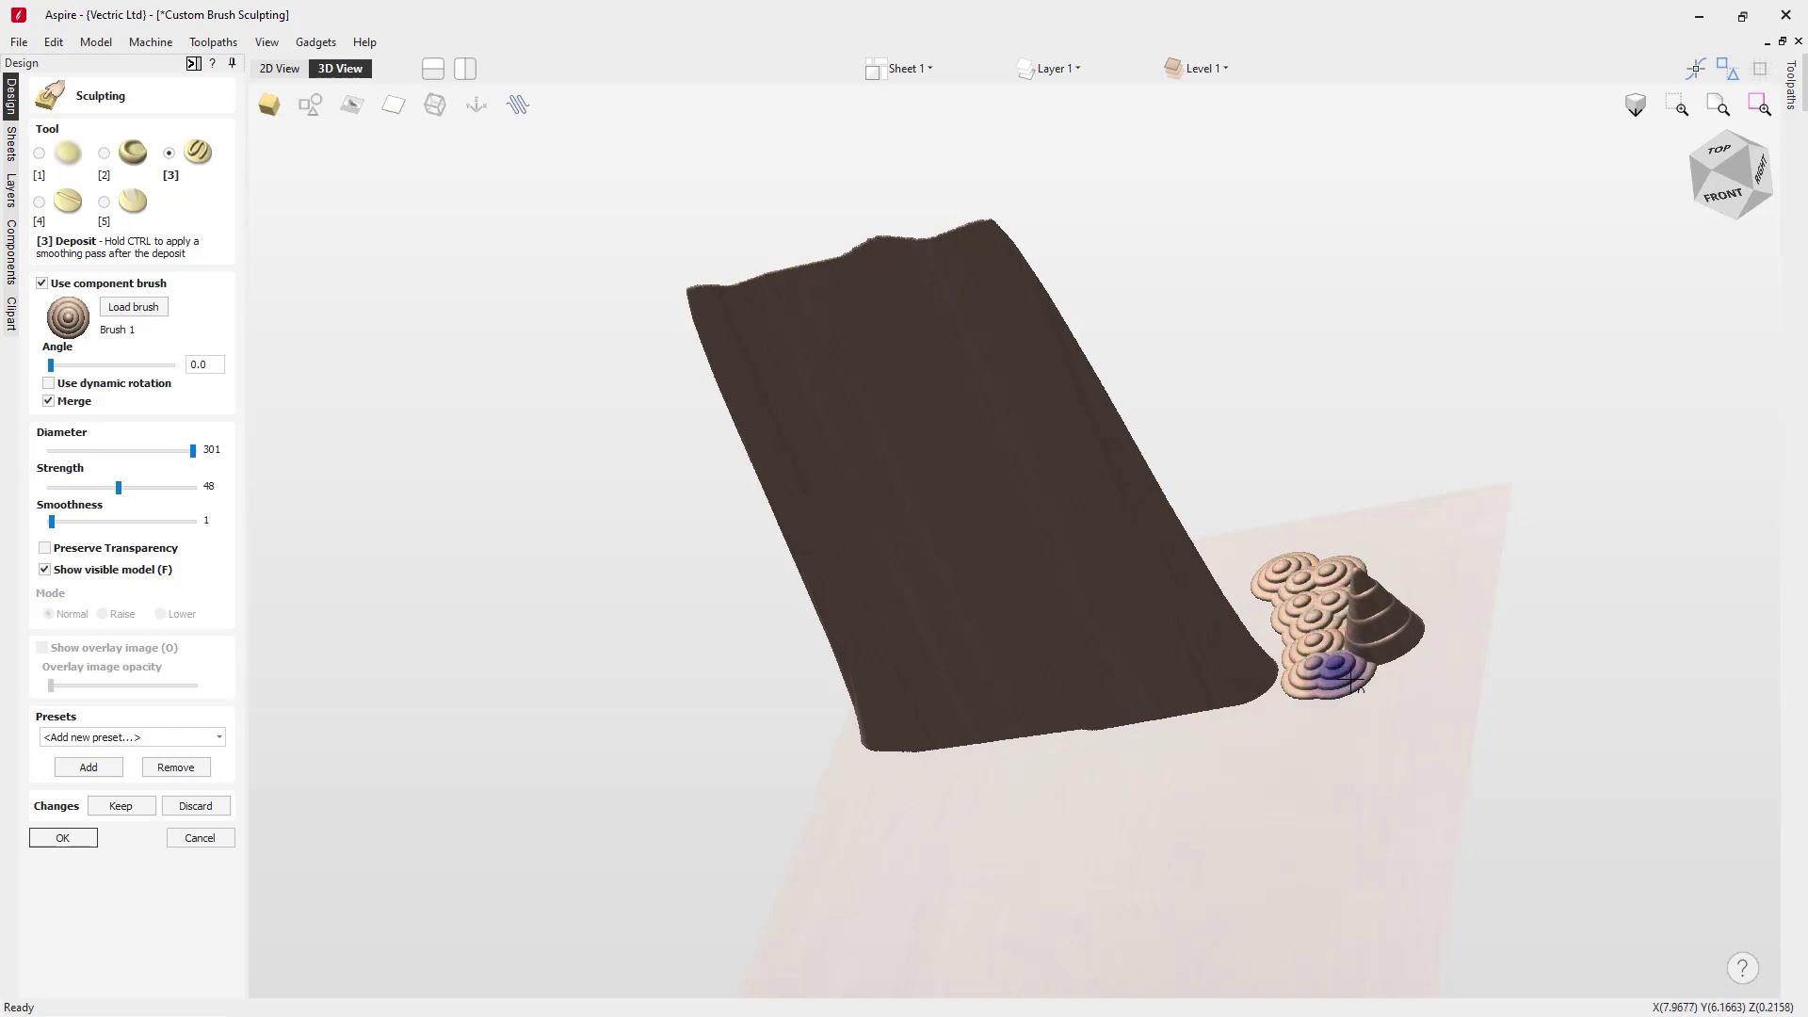
{"action": "left_click", "coordinate": [1726, 167]}
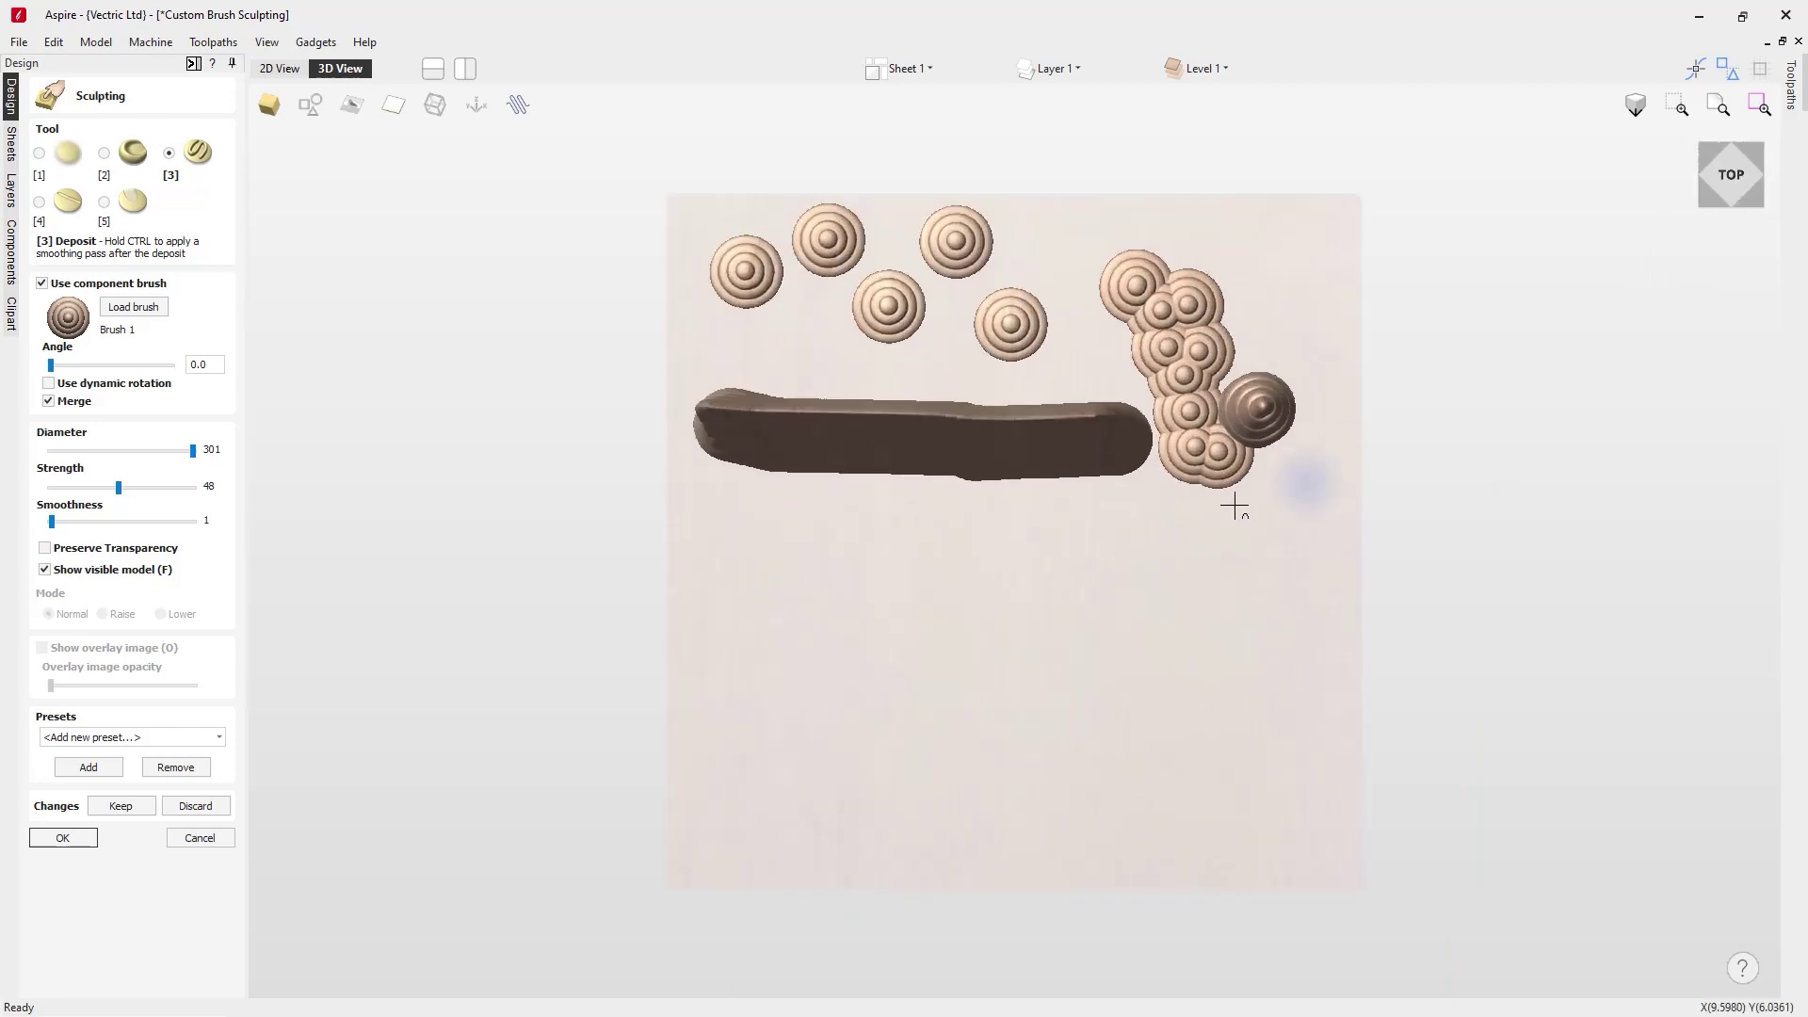
Deposit two long merged Brush 1 strokes across the lower half of the board and cross them with a short vertical stroke.
{"action": "left_click", "coordinate": [770, 581]}
{"action": "mouse_move", "coordinate": [770, 581]}
{"action": "left_mouse_down"}
{"action": "mouse_move", "coordinate": [1214, 589]}
{"action": "mouse_move", "coordinate": [1309, 523]}
{"action": "left_mouse_up"}
{"action": "mouse_move", "coordinate": [1215, 614]}
{"action": "left_mouse_down"}
{"action": "mouse_move", "coordinate": [1044, 660]}
{"action": "mouse_move", "coordinate": [778, 625]}
{"action": "left_mouse_up"}
{"action": "left_click_drag", "start_coordinate": [890, 556], "coordinate": [892, 716]}
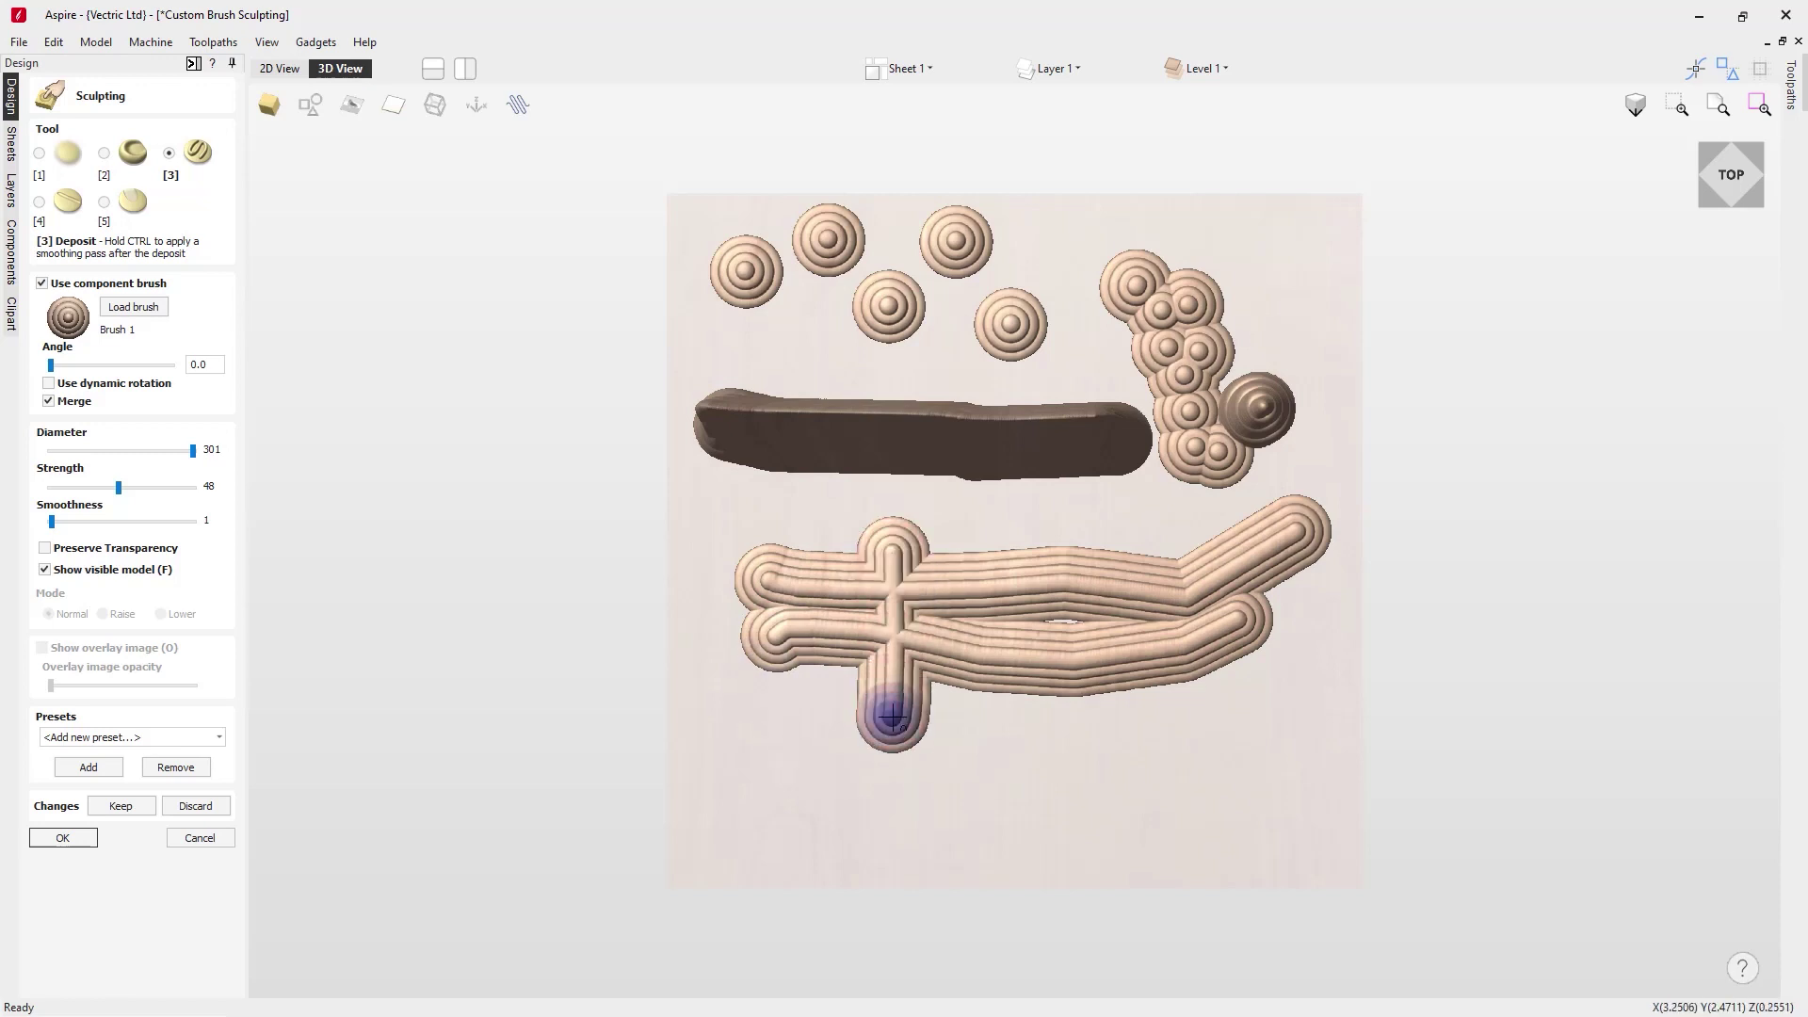
Discard all sculpting changes made in this session to clear the board.
{"action": "left_click", "coordinate": [195, 806]}
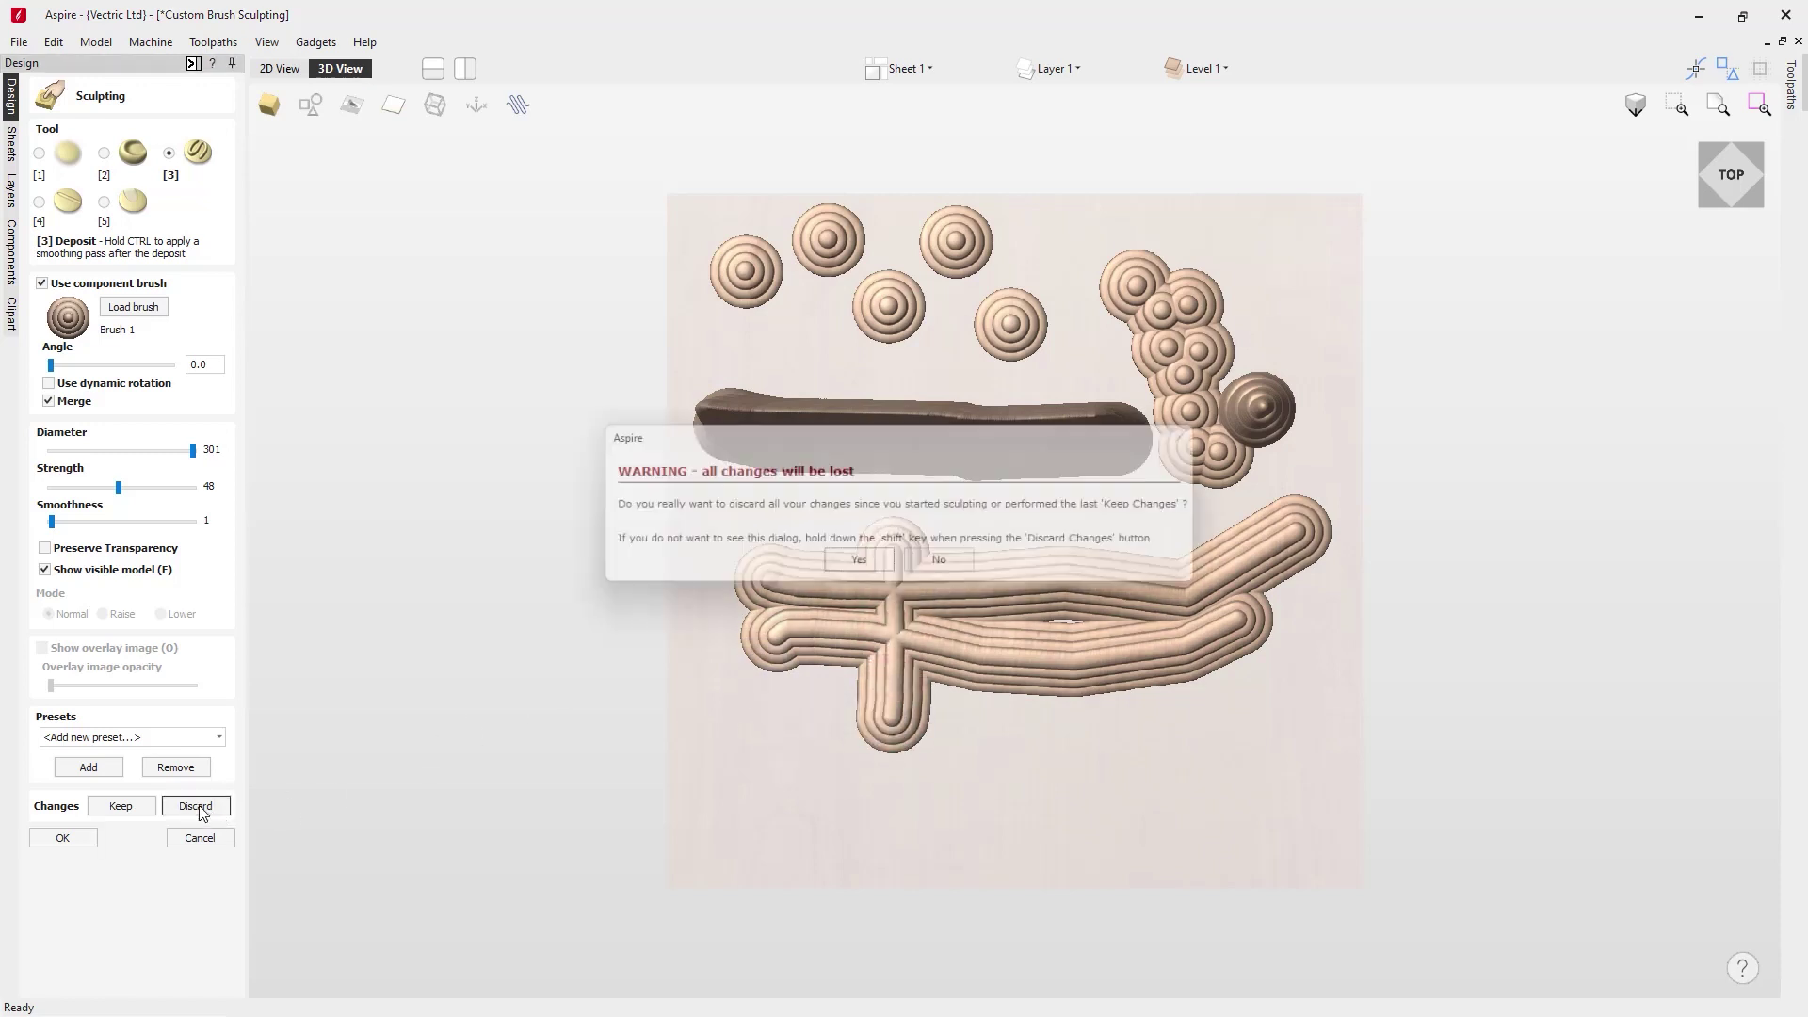
{"action": "left_click", "coordinate": [859, 567]}
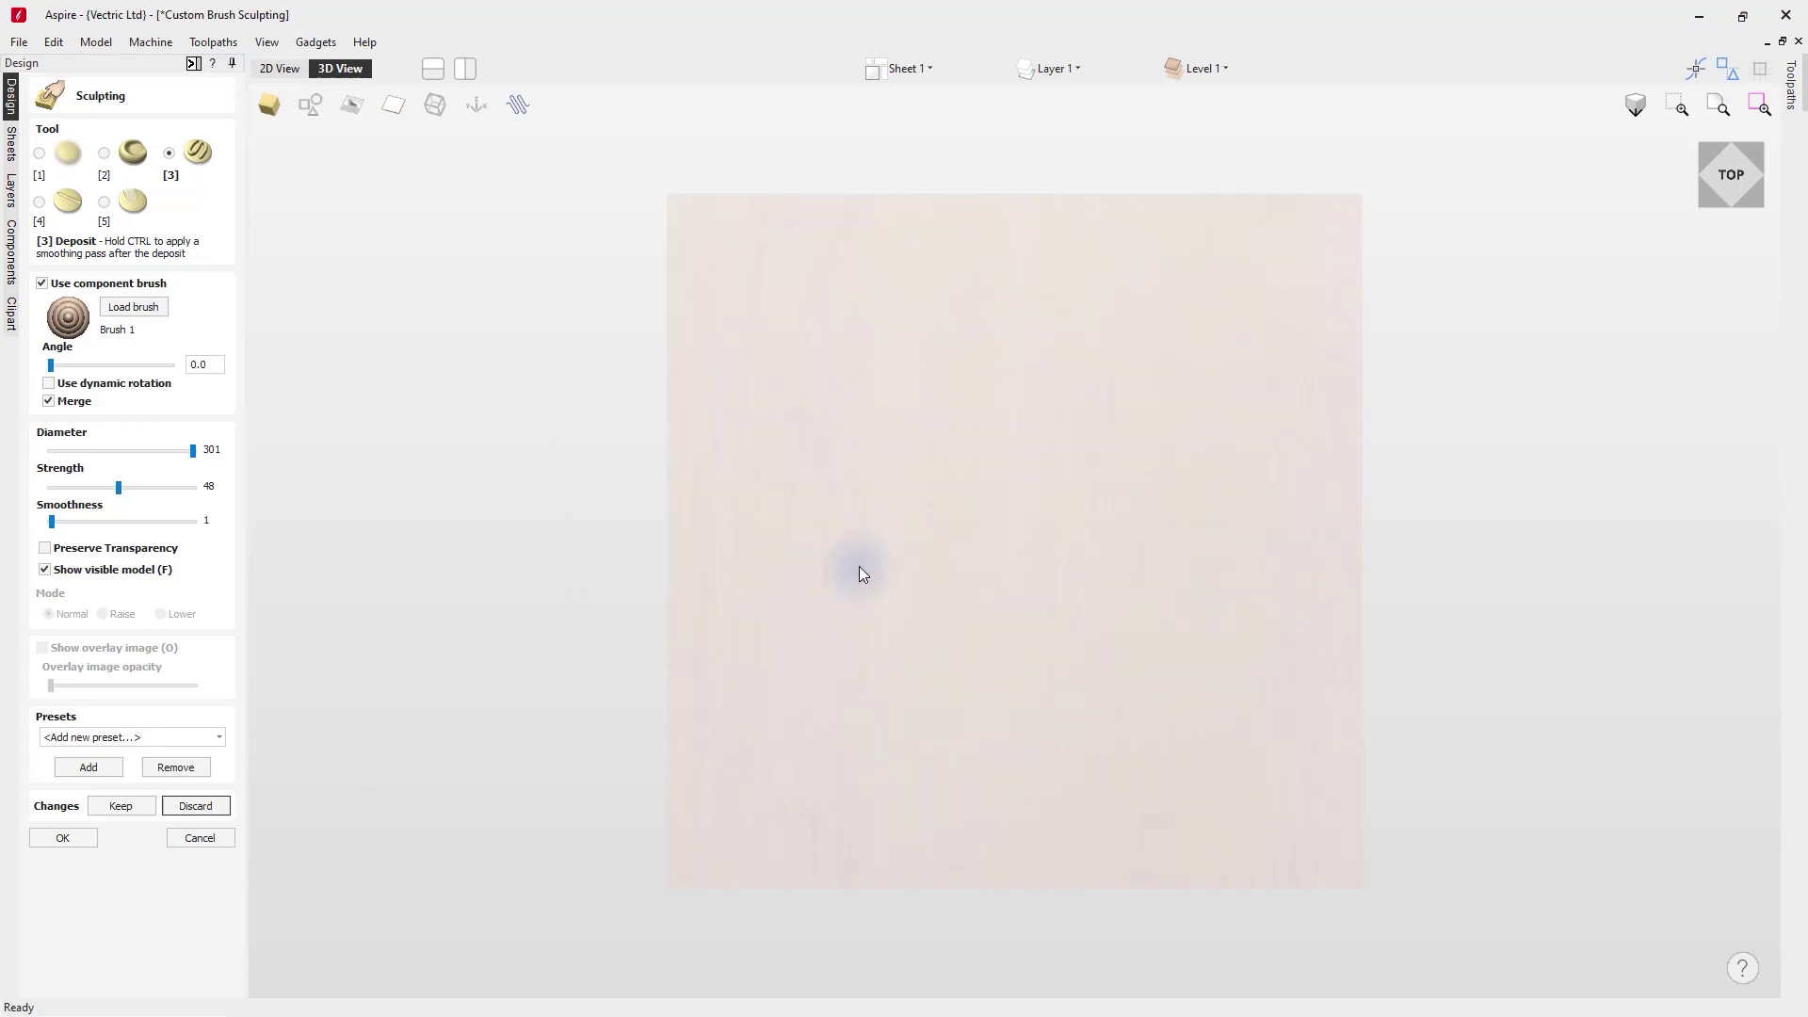
Deposit a wavy merged Brush 1 stroke across the upper board and two long horizontal strokes crossed by two vertical ones below it.
{"action": "mouse_move", "coordinate": [702, 344]}
{"action": "left_mouse_down"}
{"action": "mouse_move", "coordinate": [830, 320]}
{"action": "mouse_move", "coordinate": [1128, 335]}
{"action": "mouse_move", "coordinate": [1295, 309]}
{"action": "left_mouse_up"}
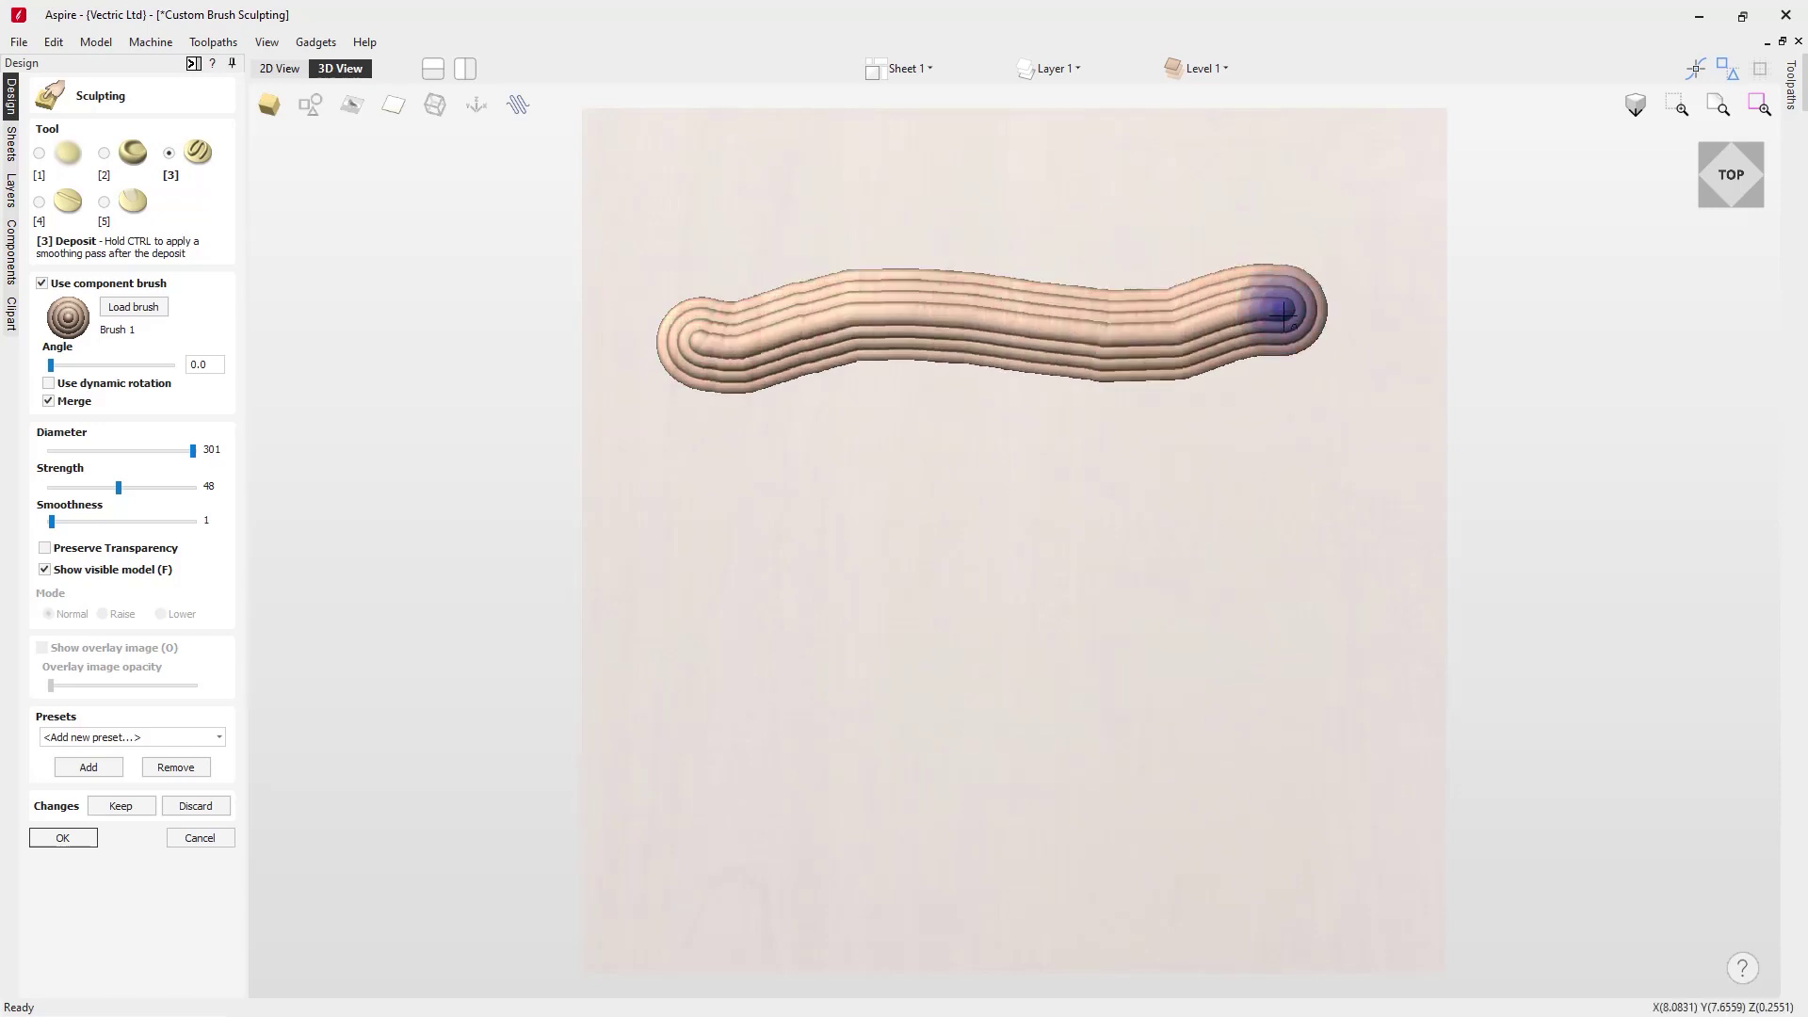
{"action": "left_click", "coordinate": [1733, 180]}
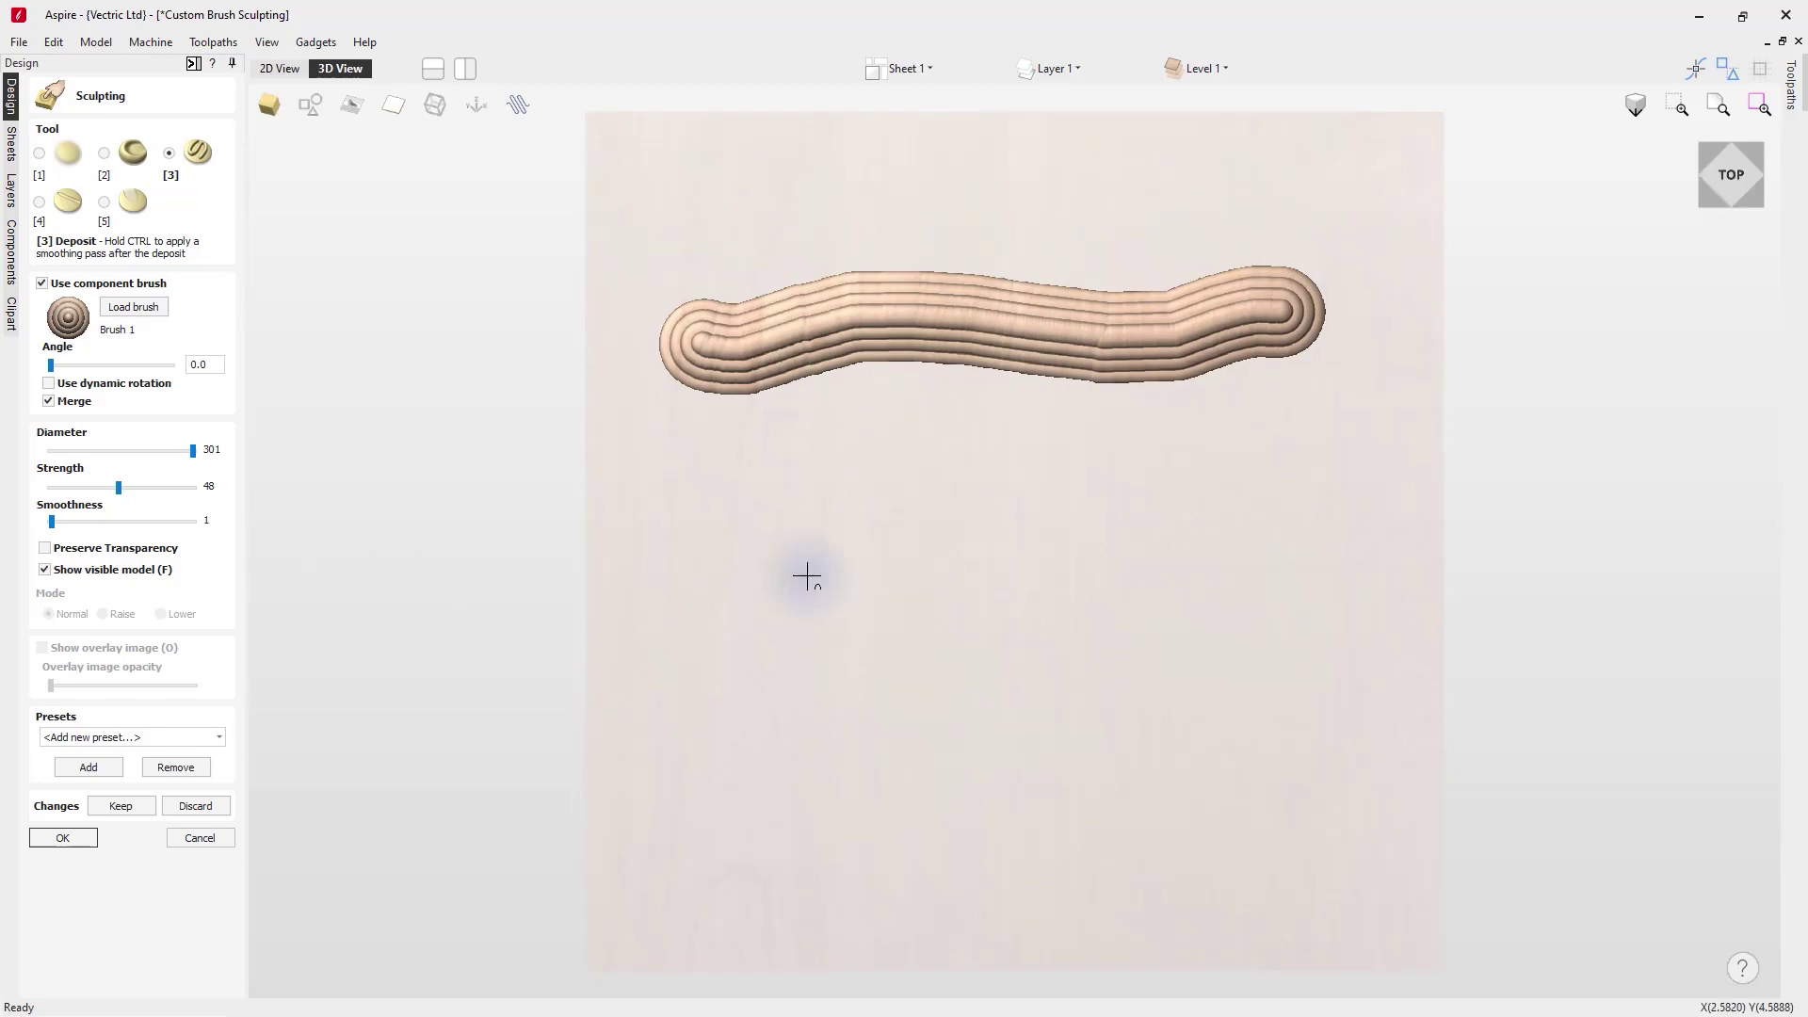
{"action": "left_click", "coordinate": [807, 577]}
{"action": "left_click_drag", "start_coordinate": [852, 576], "coordinate": [1311, 577]}
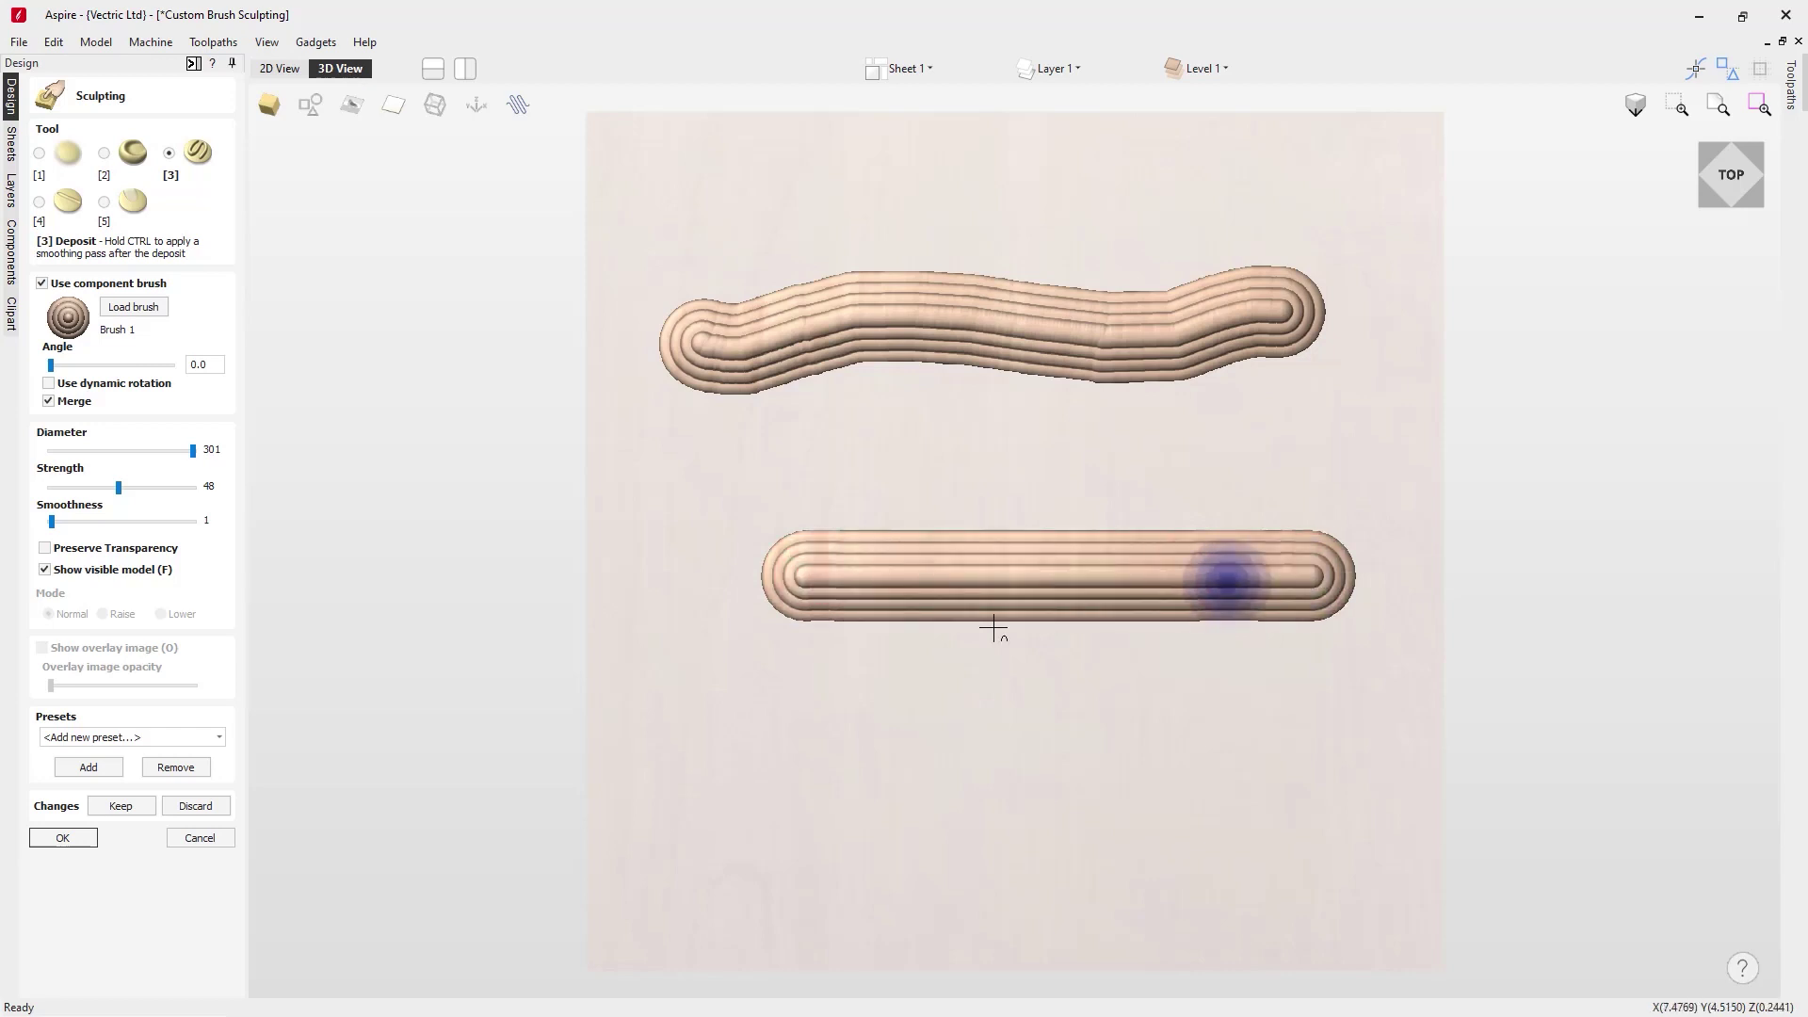
{"action": "left_click_drag", "start_coordinate": [820, 657], "coordinate": [1330, 653]}
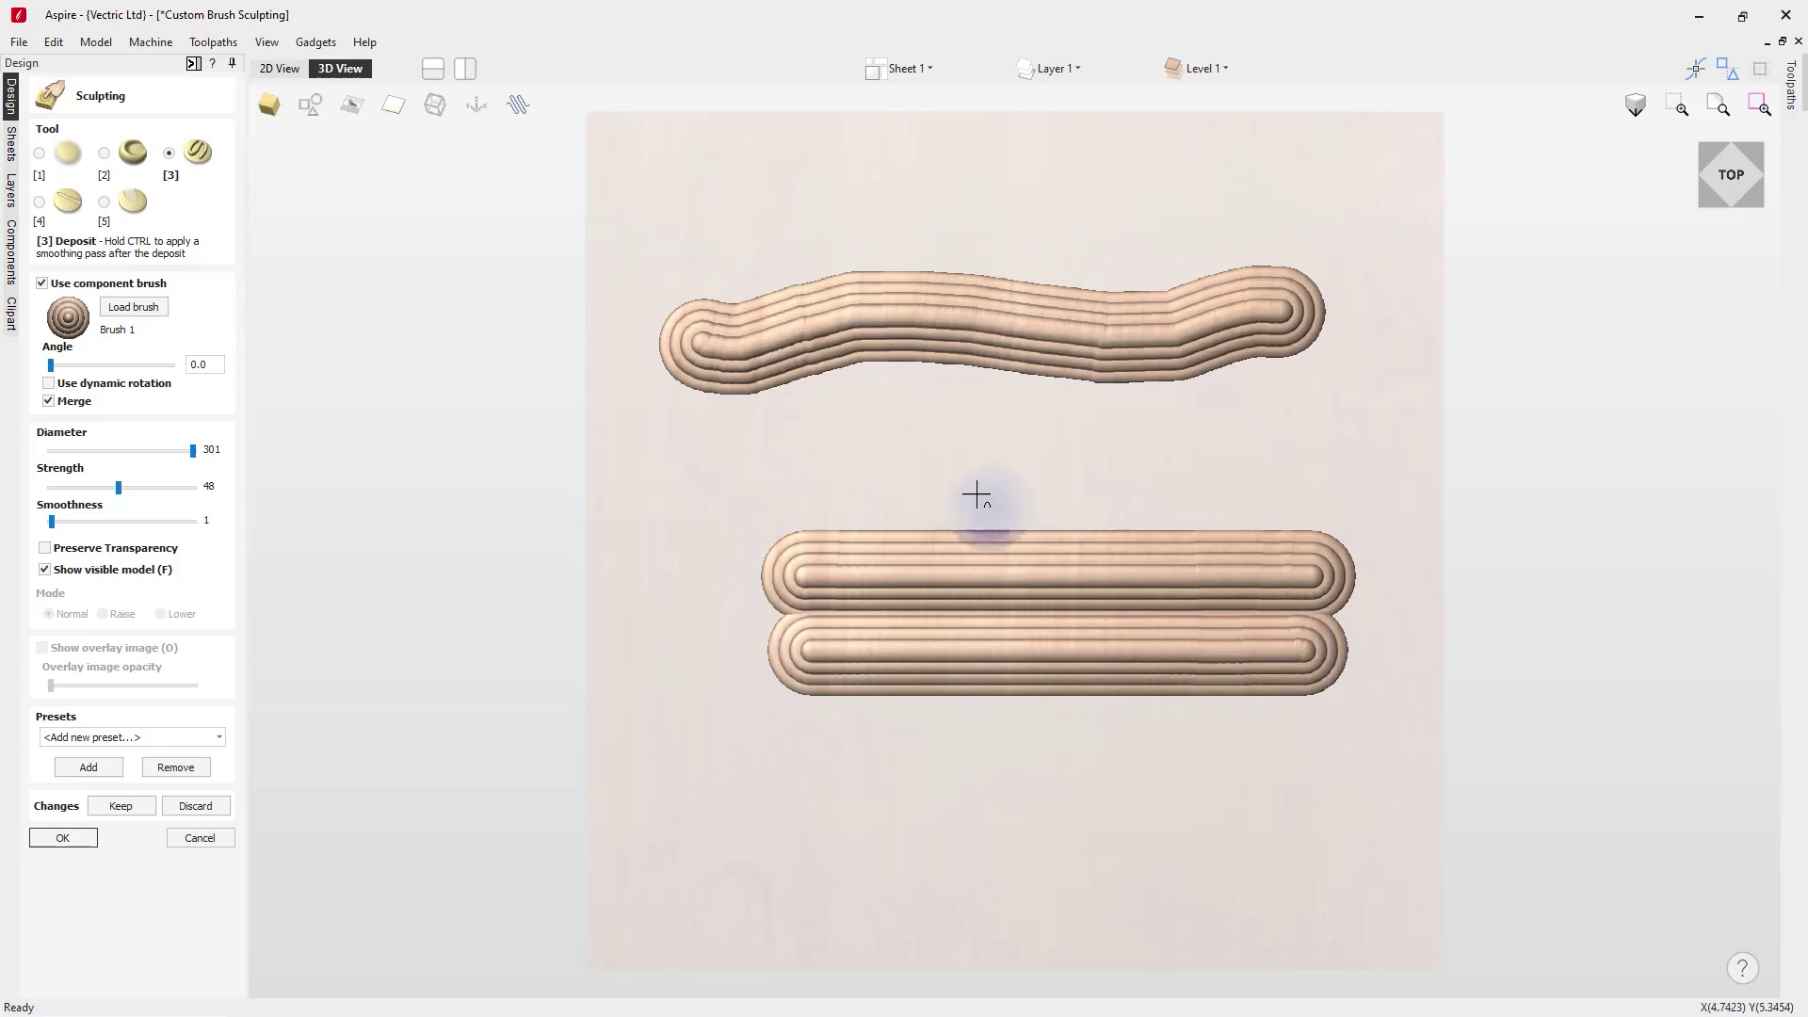
{"action": "mouse_move", "coordinate": [945, 457]}
{"action": "left_mouse_down"}
{"action": "mouse_move", "coordinate": [957, 710]}
{"action": "mouse_move", "coordinate": [939, 816]}
{"action": "left_mouse_up"}
{"action": "left_click_drag", "start_coordinate": [1040, 454], "coordinate": [1040, 819]}
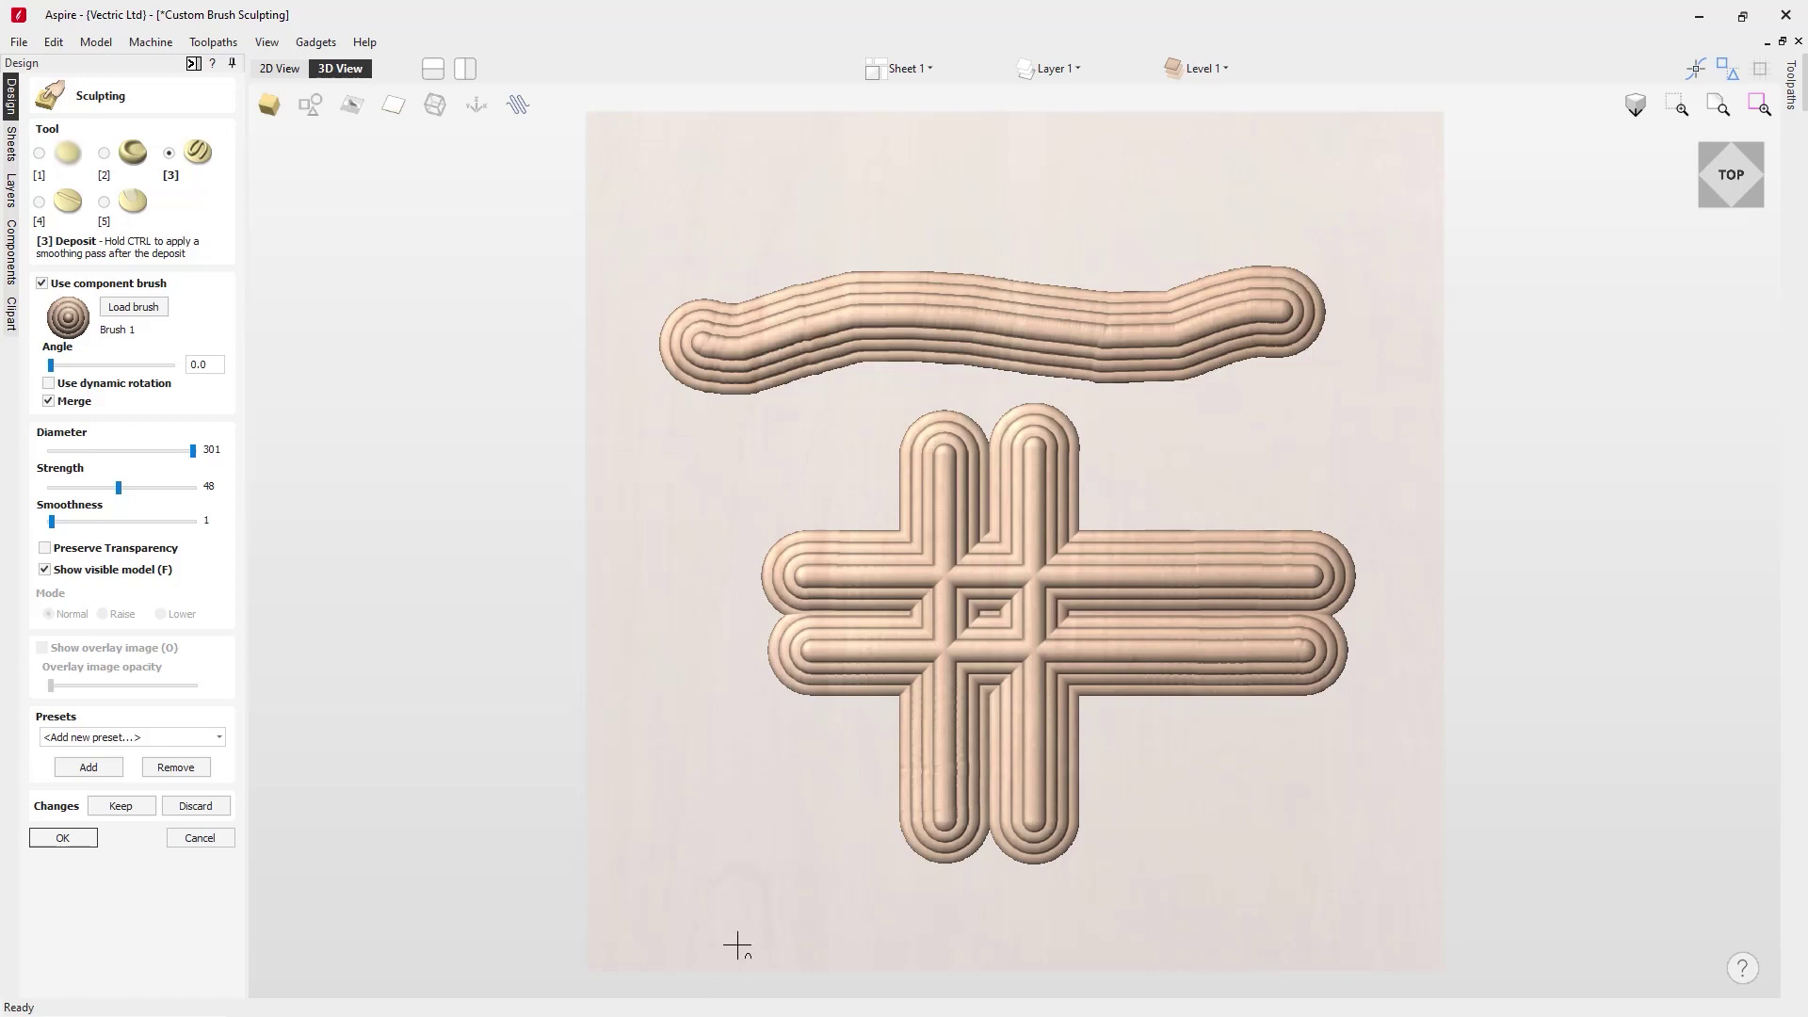
Discard the wavy stroke and the crossed strokes to clear the board.
{"action": "left_click", "coordinate": [225, 803]}
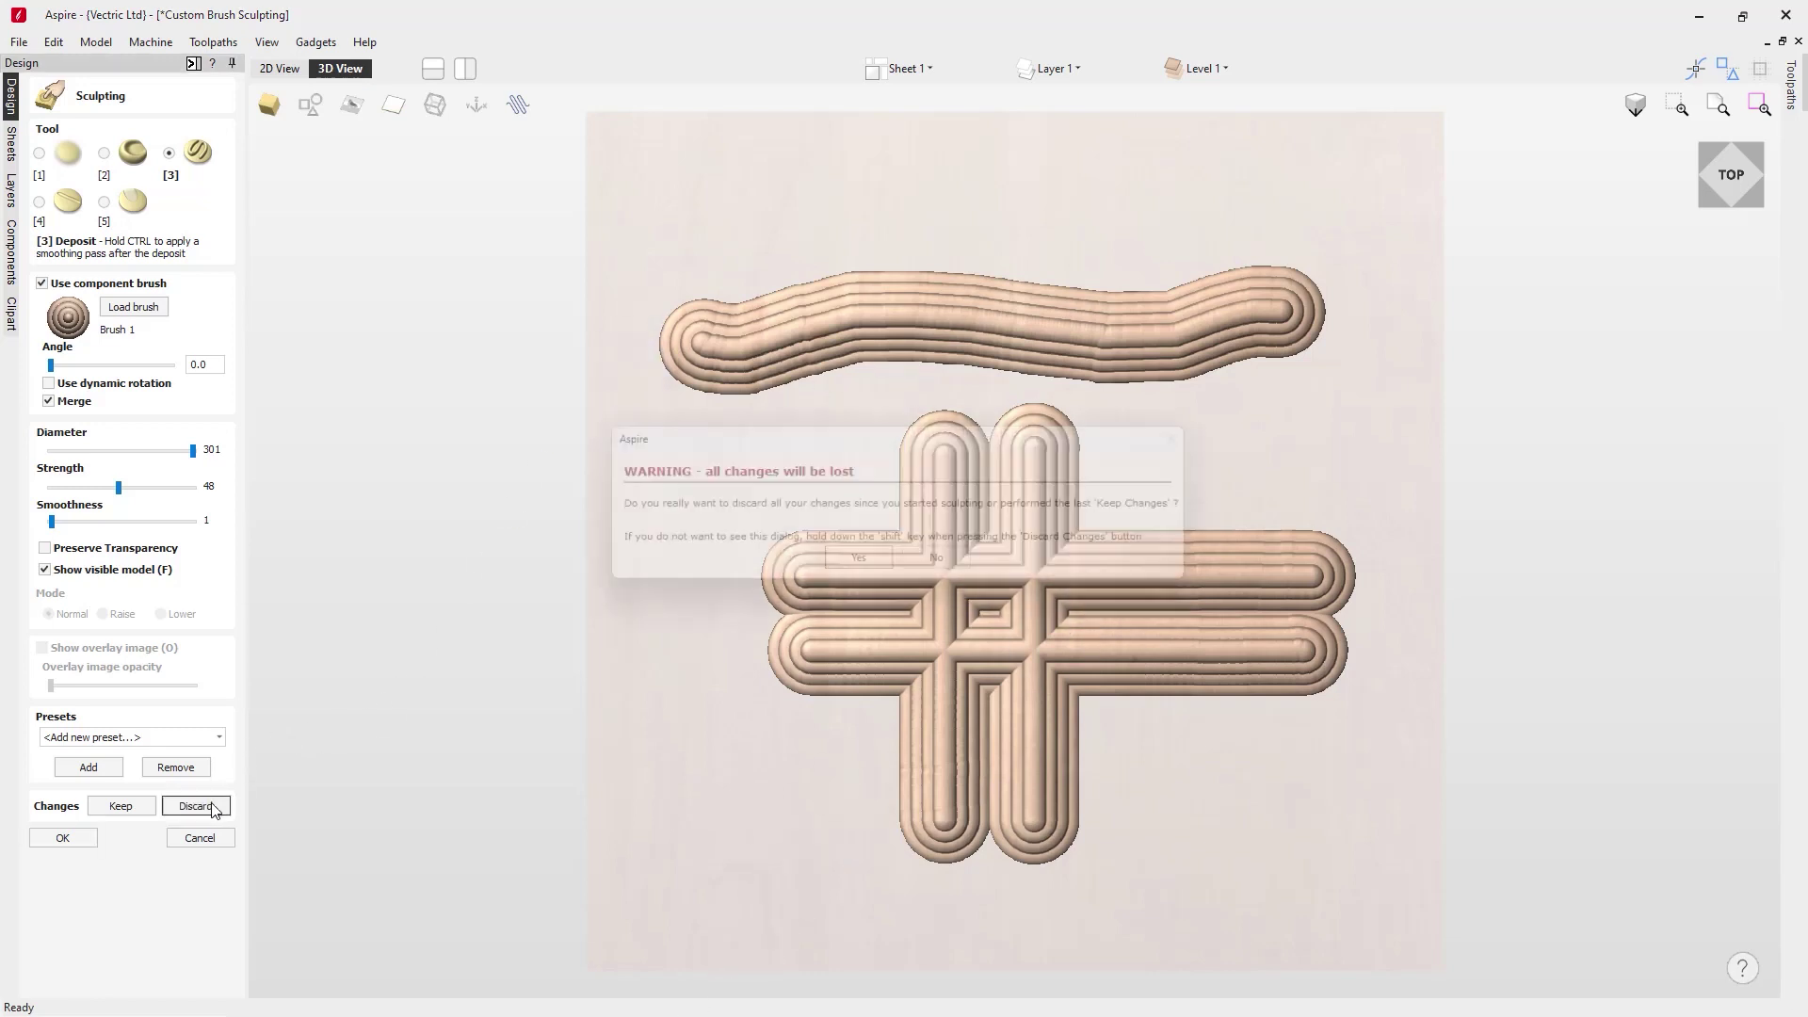
{"action": "left_click", "coordinate": [860, 565]}
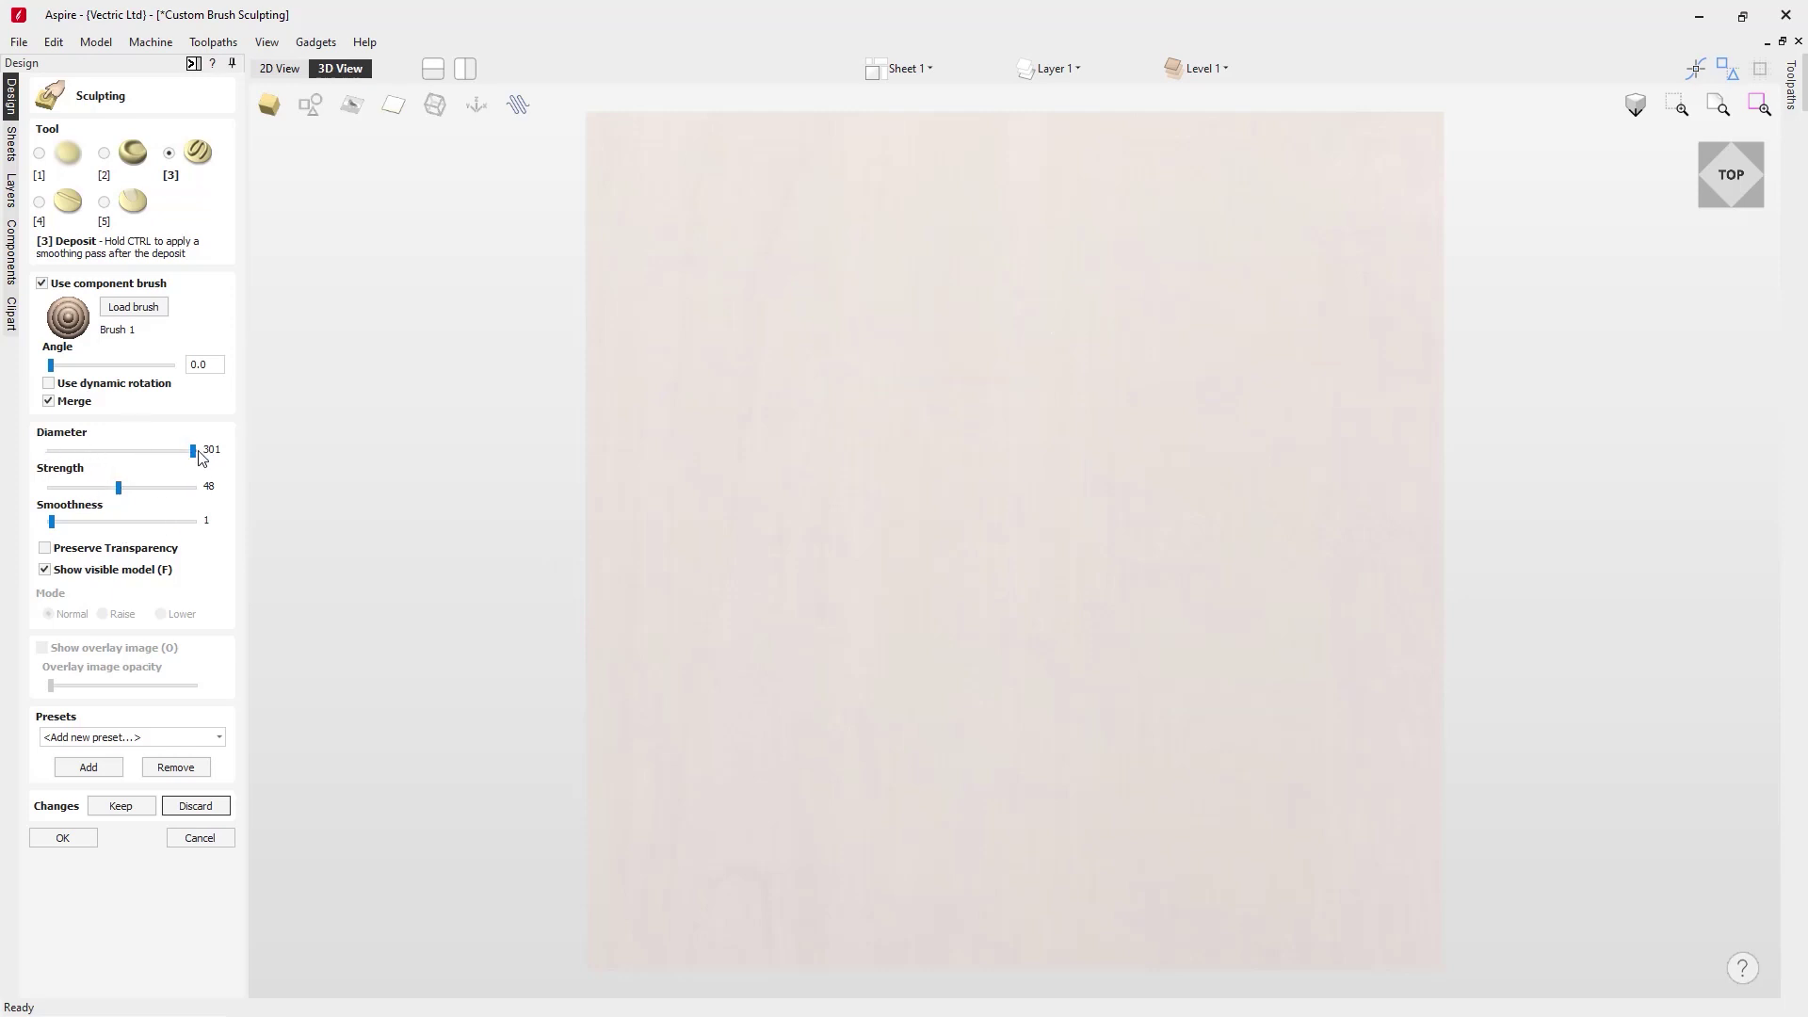
Stamp Brush 1 side by side on the upper part of the board at varying diameters, starting with 301 and 113.
{"action": "left_click", "coordinate": [726, 358]}
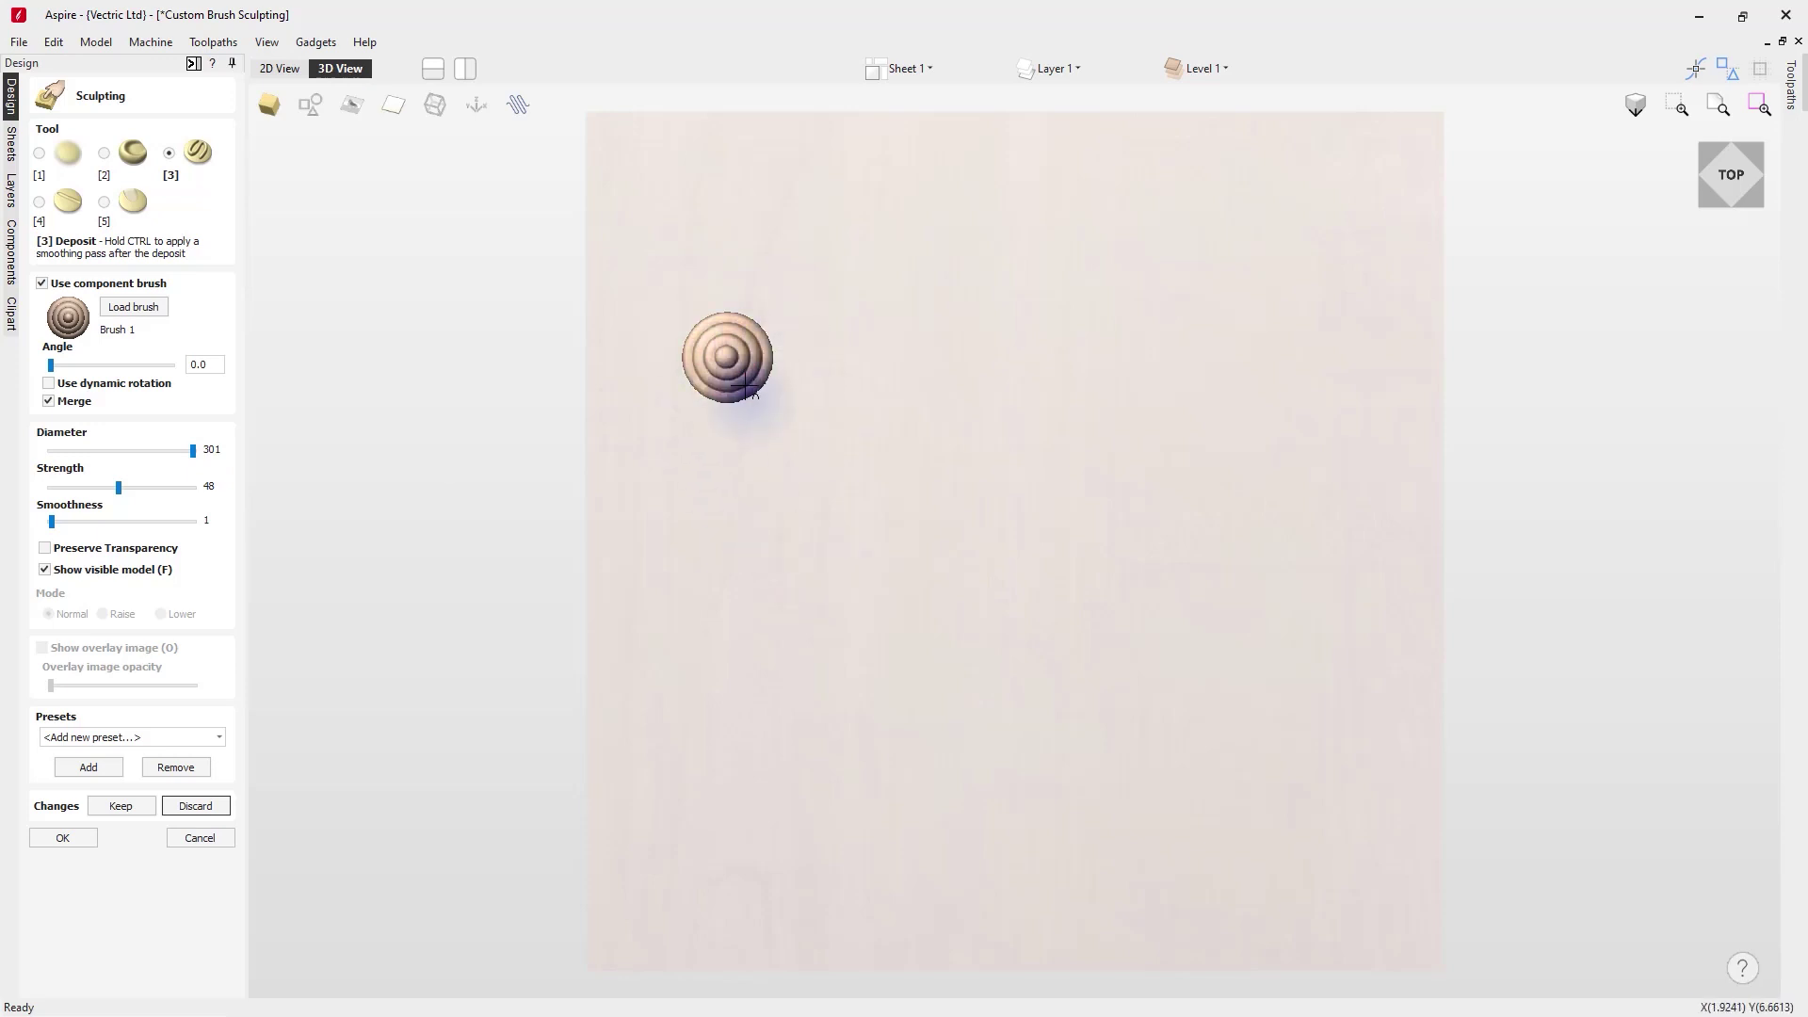
{"action": "left_click_drag", "start_coordinate": [195, 458], "coordinate": [130, 462]}
{"action": "left_click", "coordinate": [807, 360]}
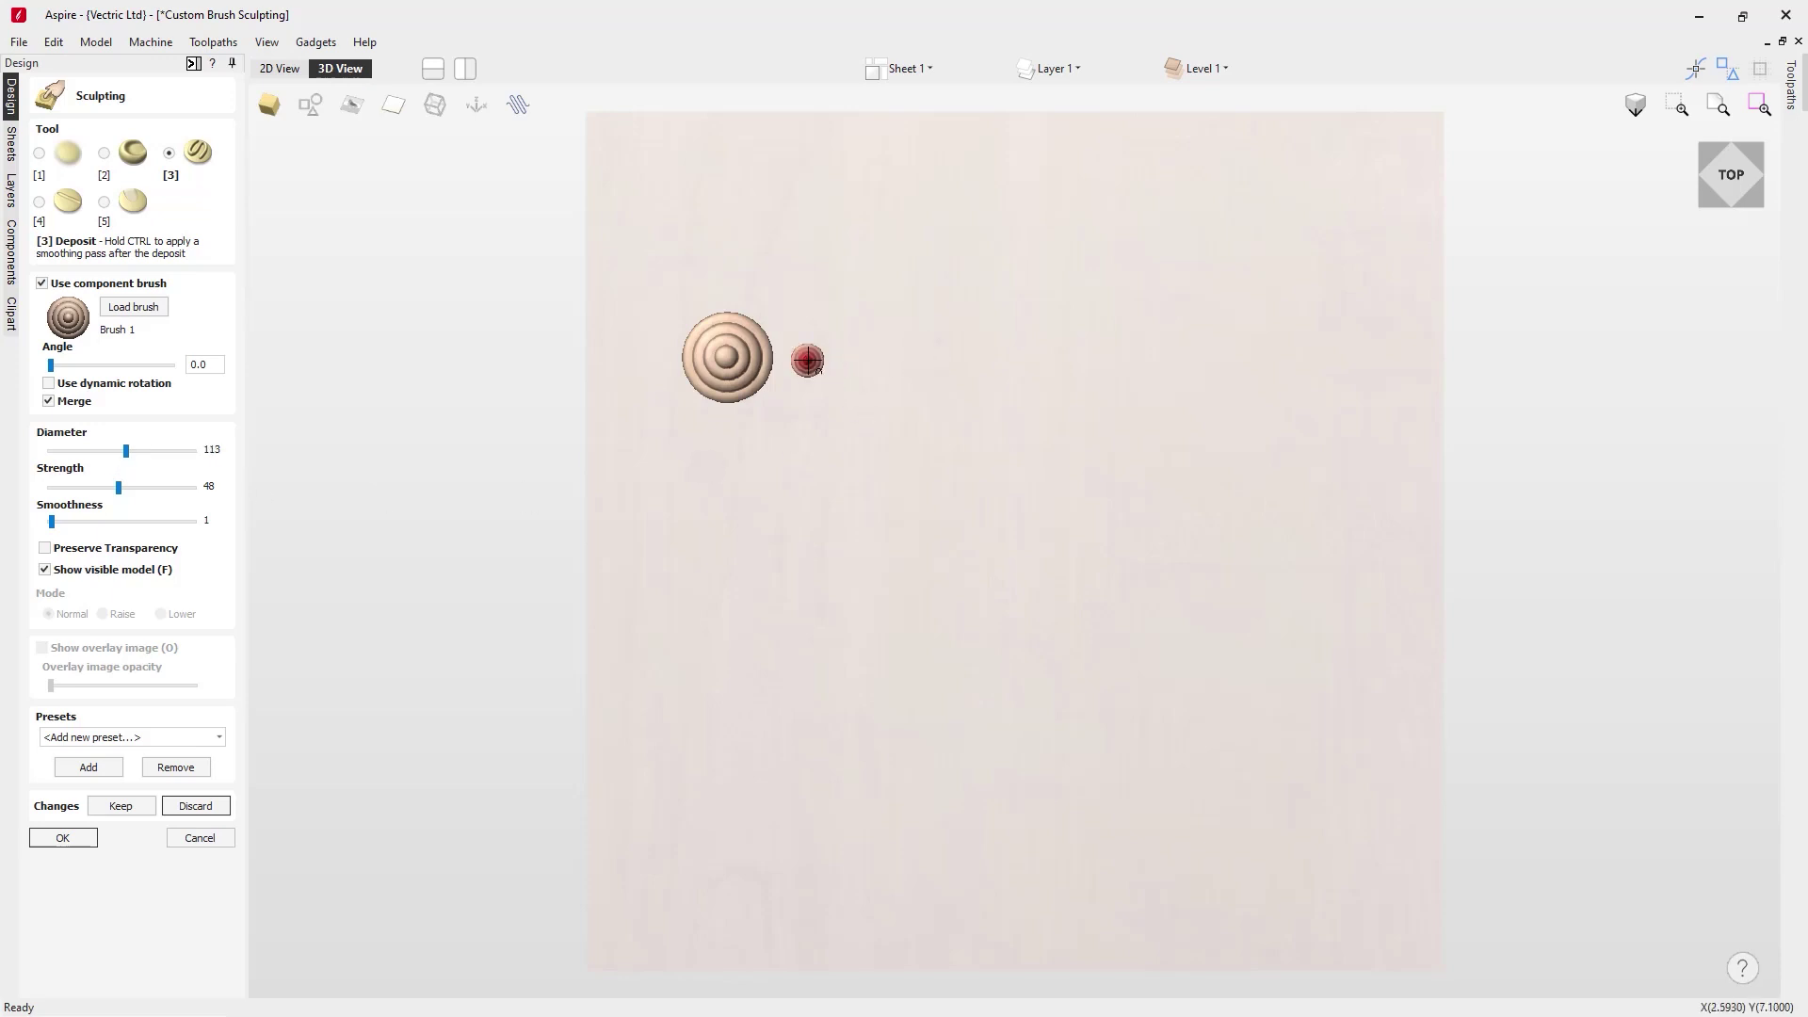
{"action": "left_click_drag", "start_coordinate": [126, 453], "coordinate": [75, 453]}
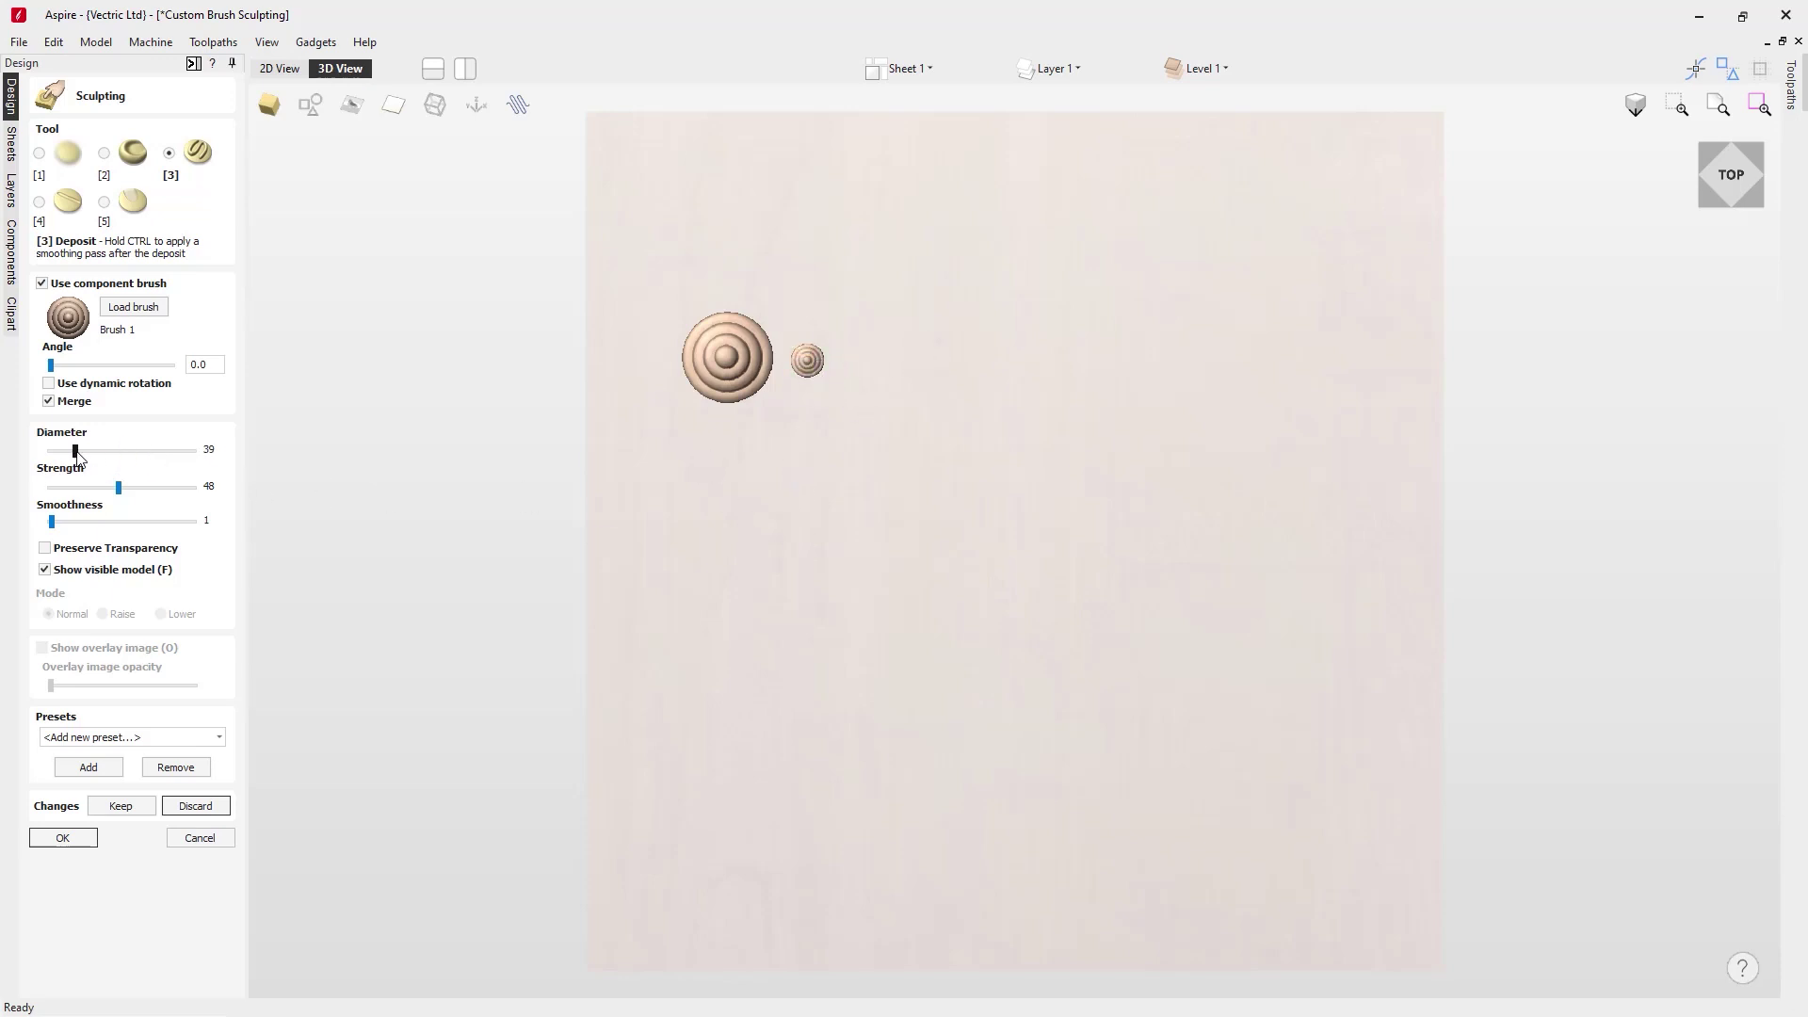
{"action": "left_click", "coordinate": [867, 365]}
{"action": "left_click_drag", "start_coordinate": [66, 451], "coordinate": [181, 452]}
{"action": "left_click", "coordinate": [848, 376]}
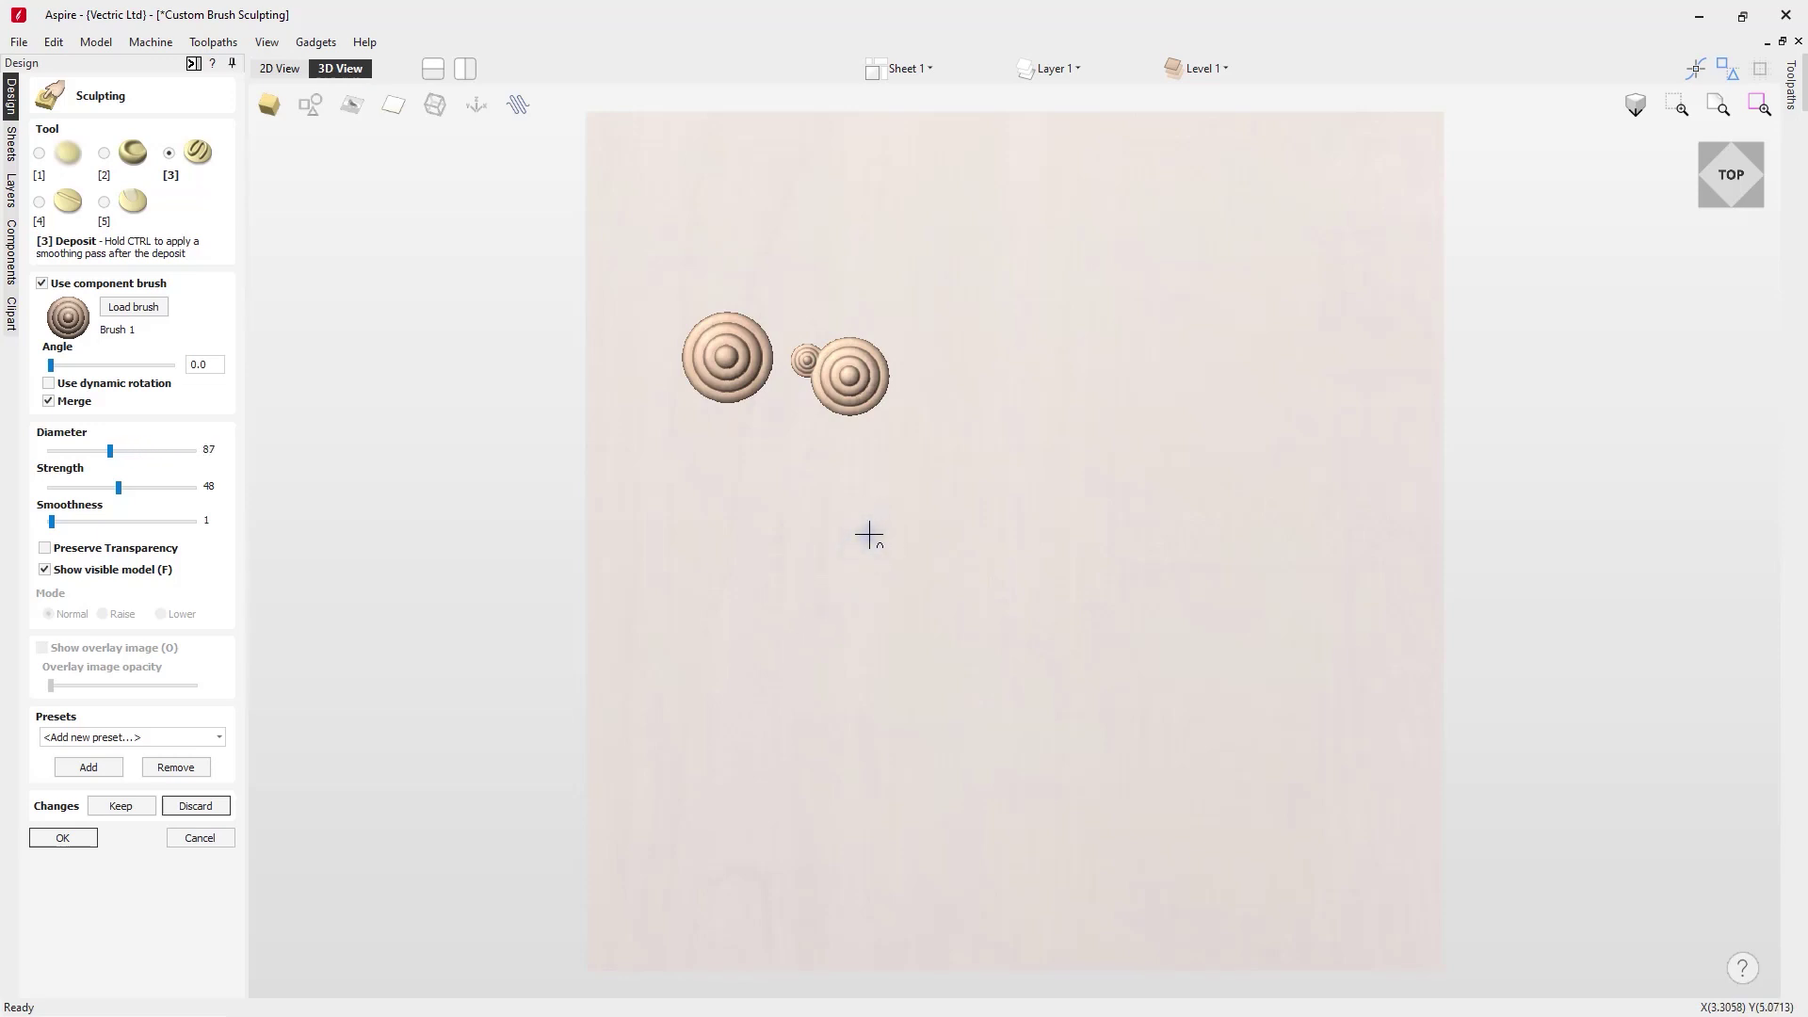
Deposit four more single Brush 1 stamps around the middle and upper board, alternating small and large diameters from 87 up to 301.
{"action": "left_click", "coordinate": [870, 535]}
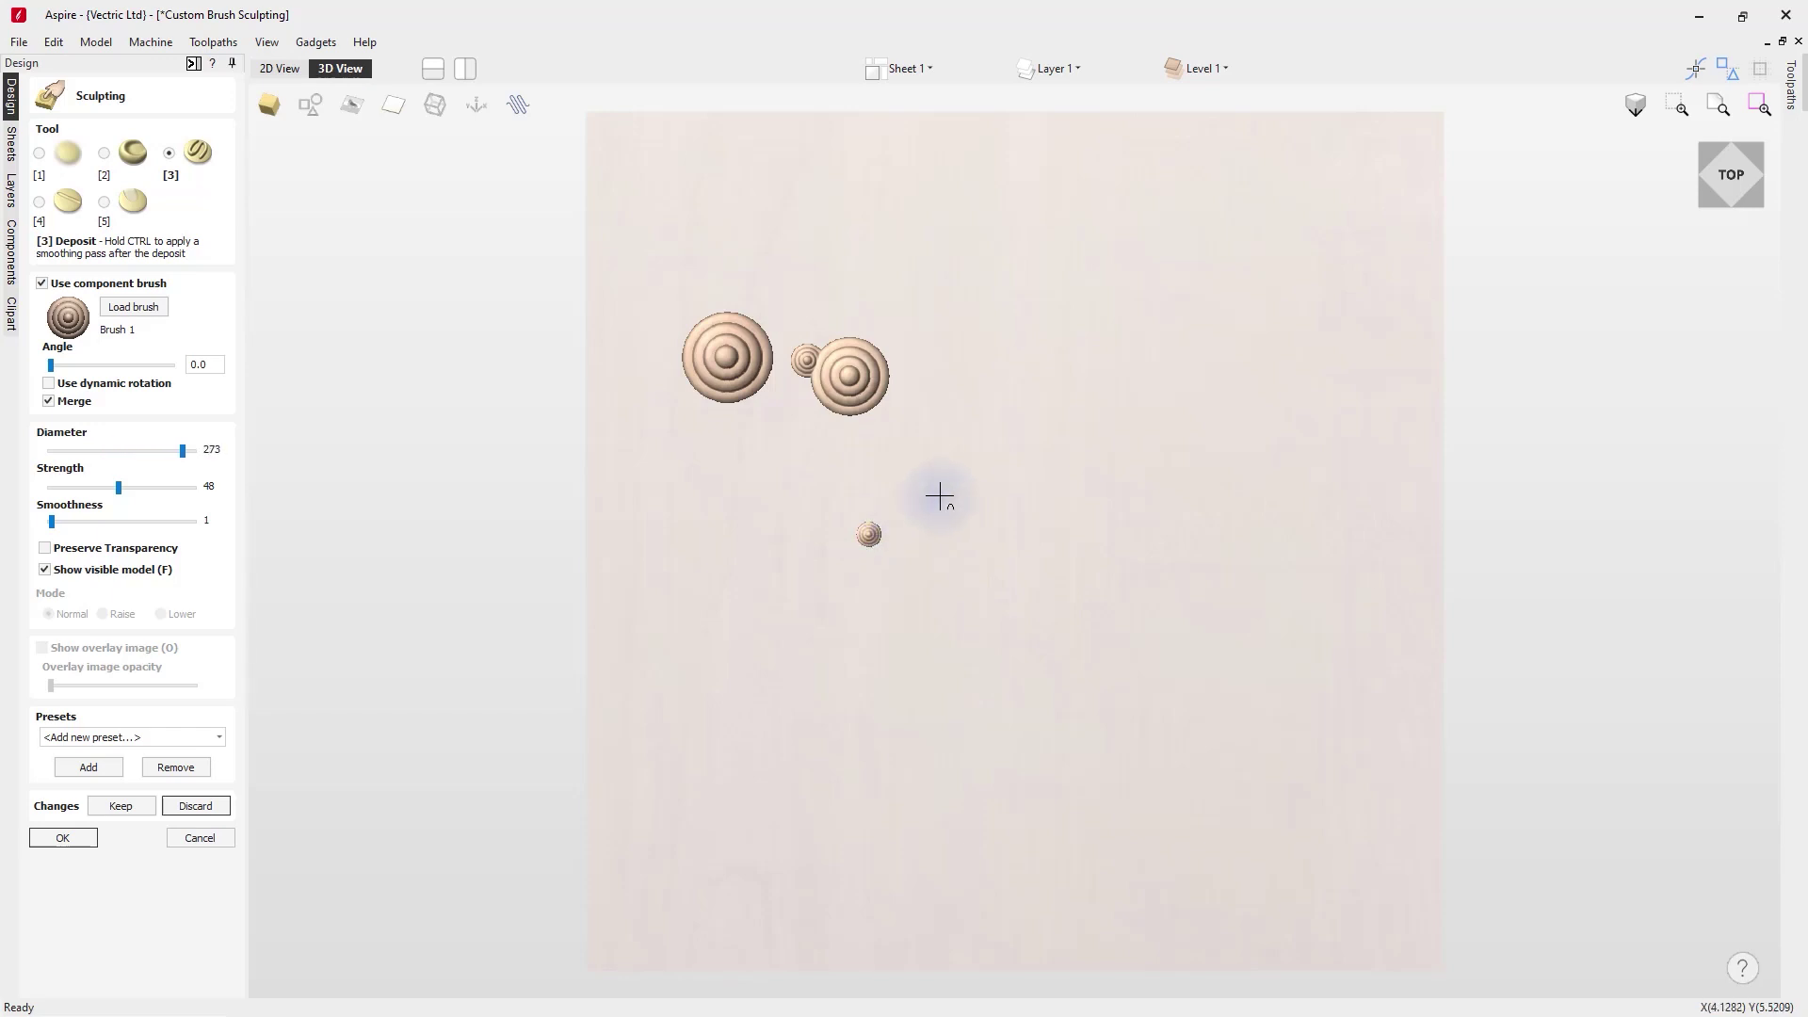
{"action": "left_click", "coordinate": [940, 497]}
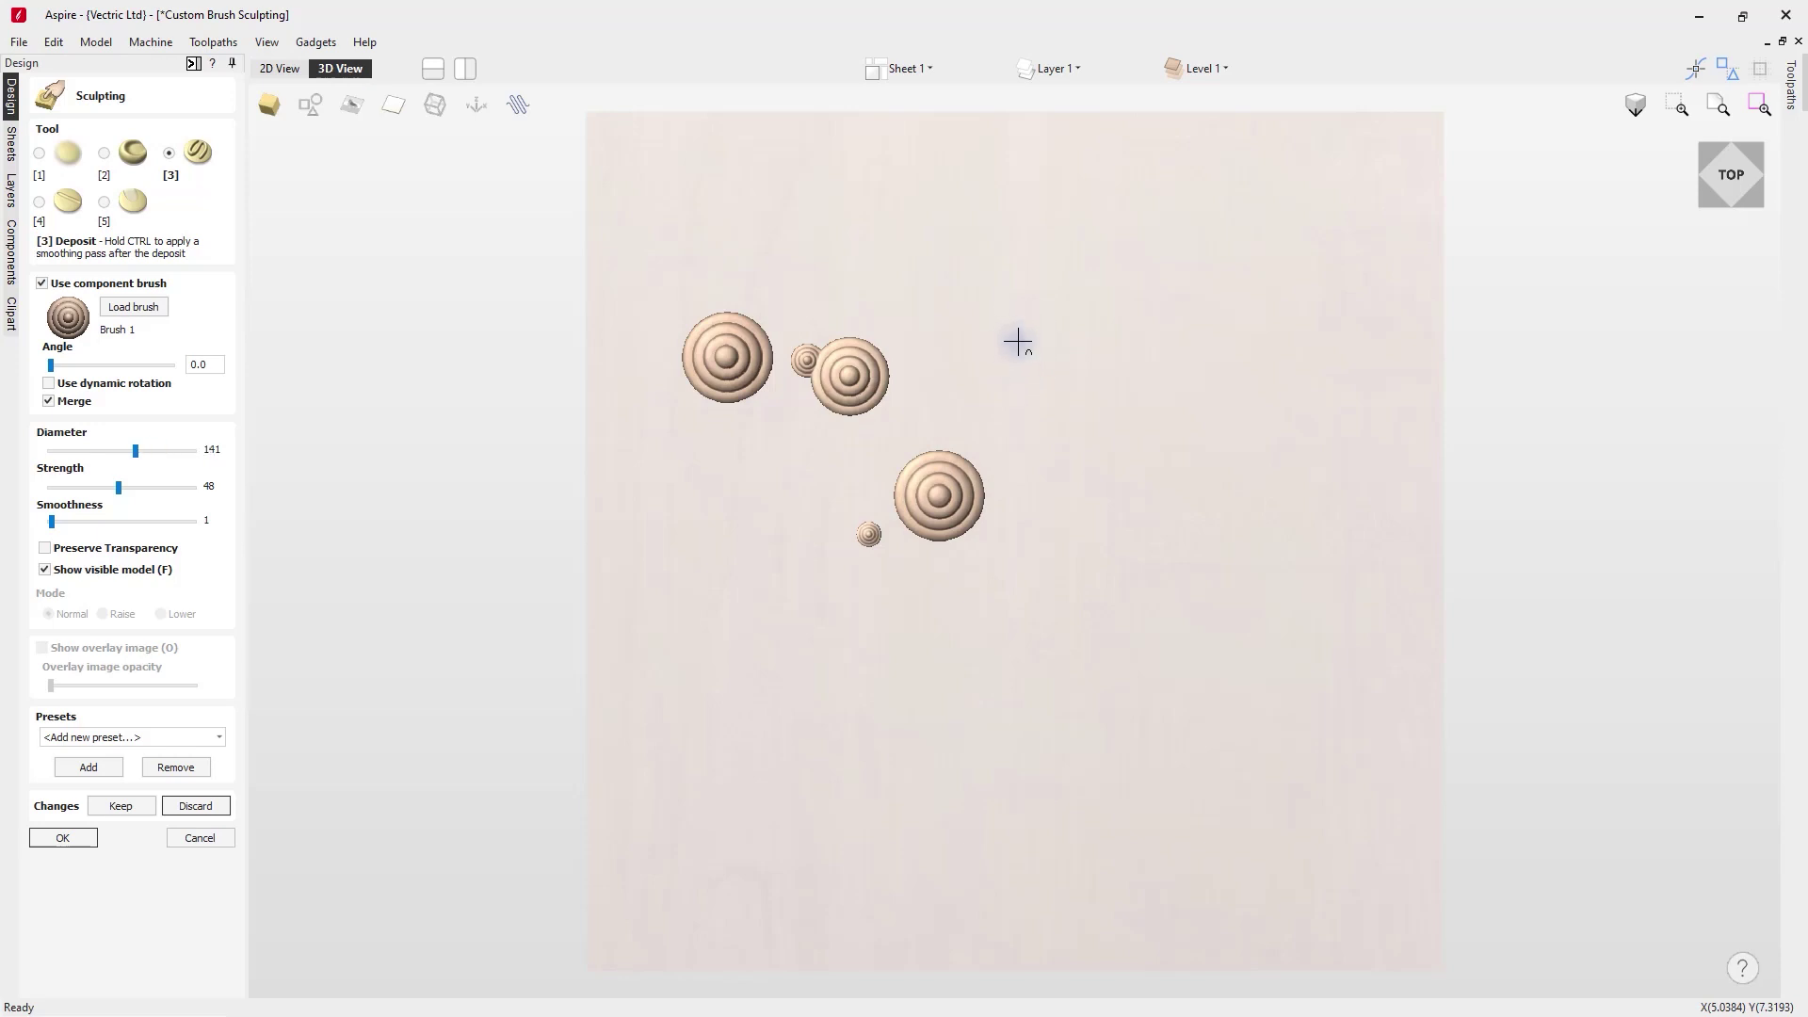
{"action": "left_click", "coordinate": [1017, 342]}
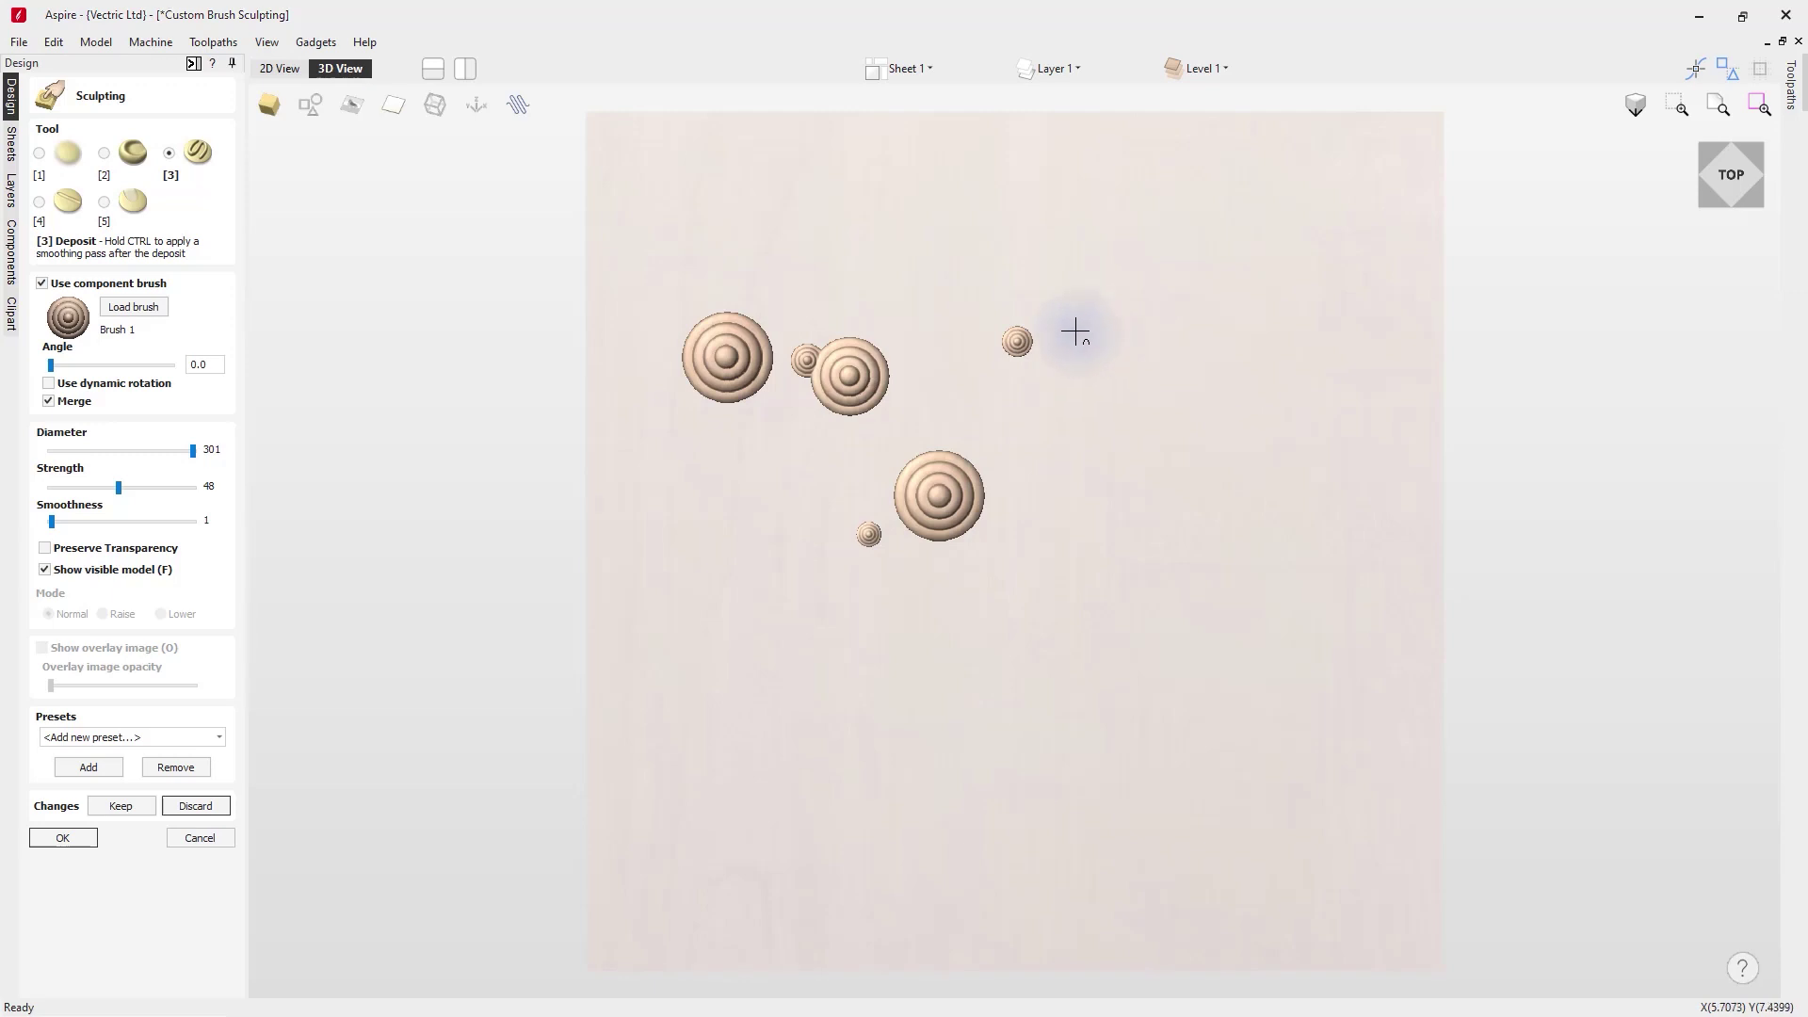
{"action": "left_click", "coordinate": [1075, 332]}
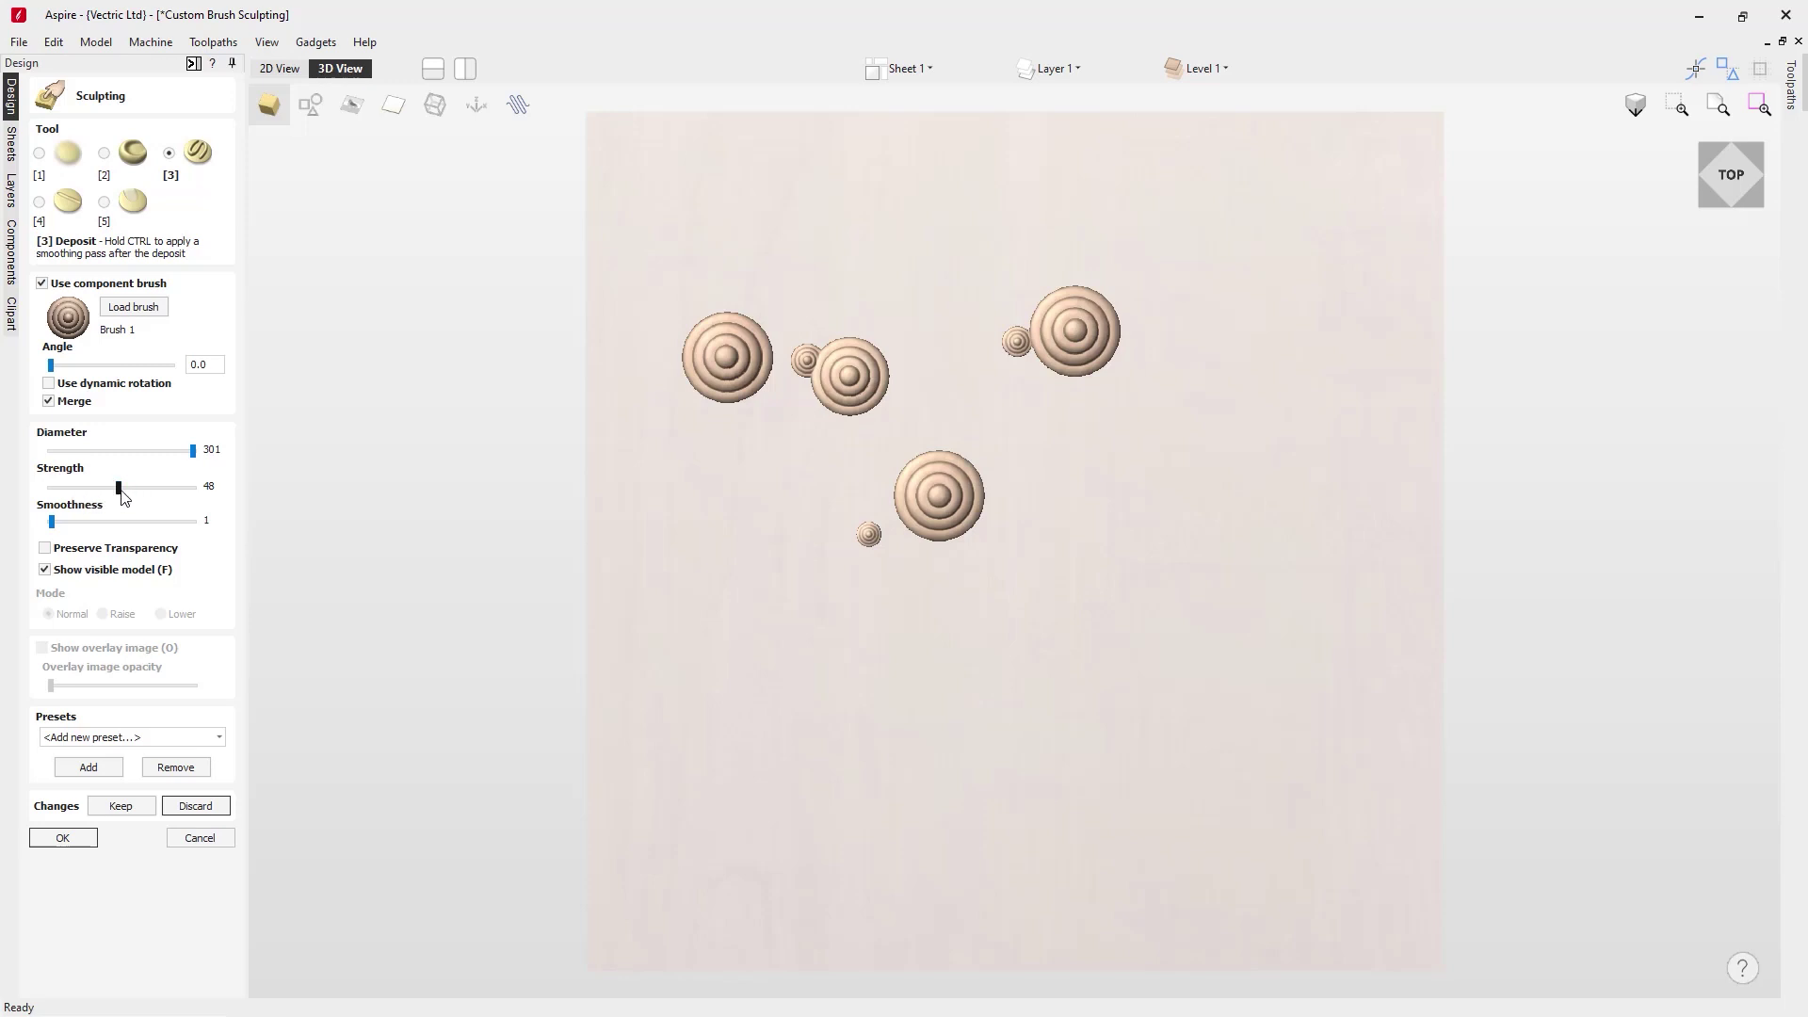
Deposit three Brush 1 stamps lower on the board with the Strength set to 54, 5 and 96.
{"action": "left_click_drag", "start_coordinate": [147, 502], "coordinate": [126, 492]}
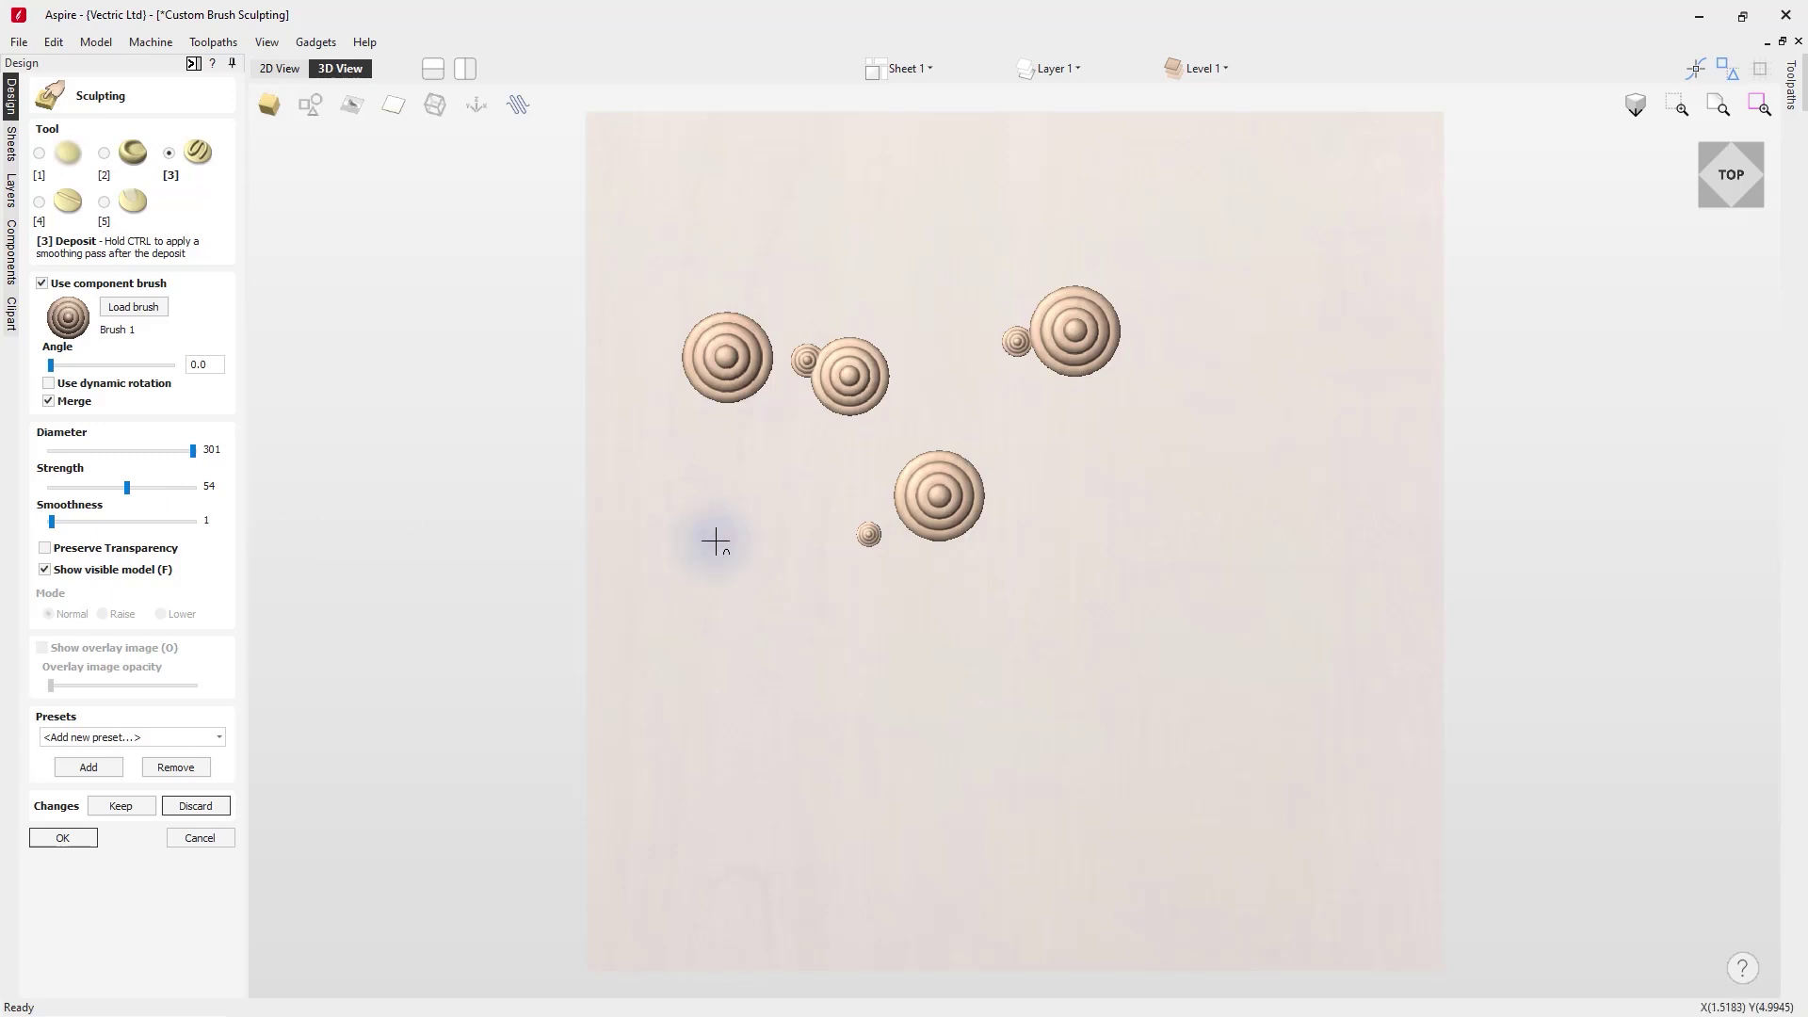
{"action": "left_click", "coordinate": [716, 542]}
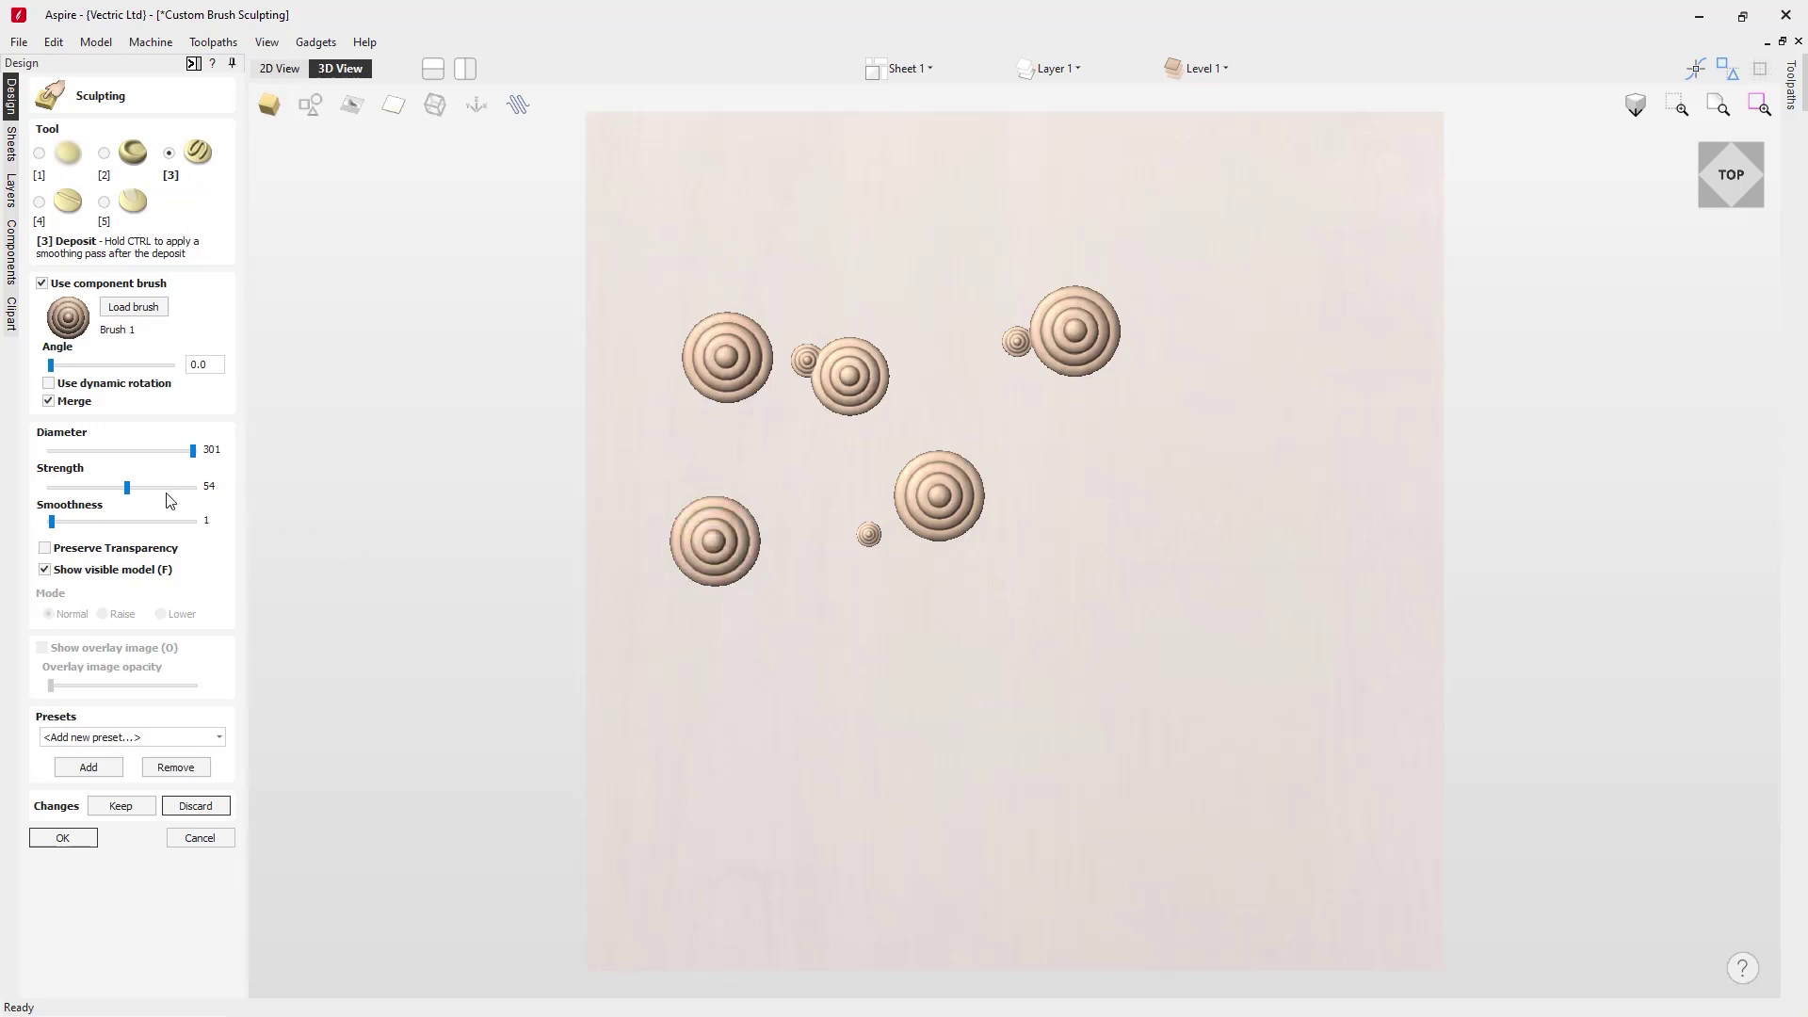
{"action": "left_click_drag", "start_coordinate": [124, 488], "coordinate": [55, 491]}
{"action": "left_click", "coordinate": [754, 639]}
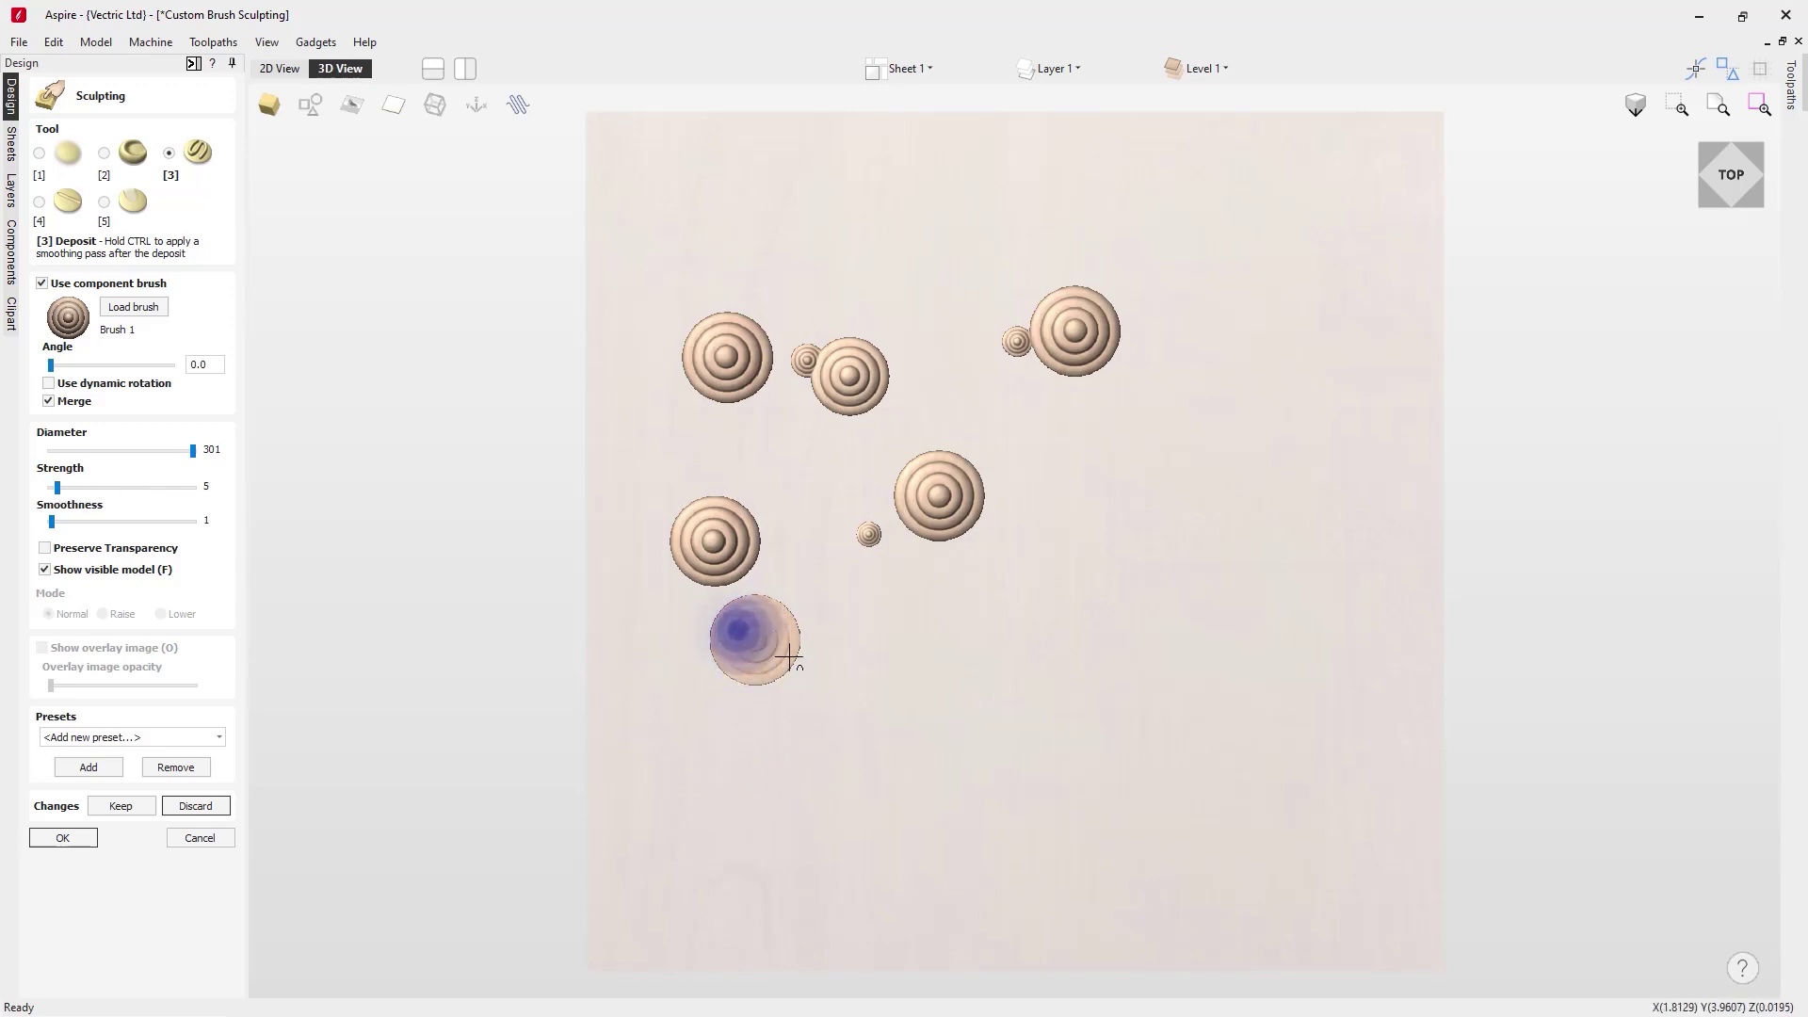
{"action": "left_click_drag", "start_coordinate": [56, 489], "coordinate": [191, 513]}
{"action": "left_click", "coordinate": [908, 655]}
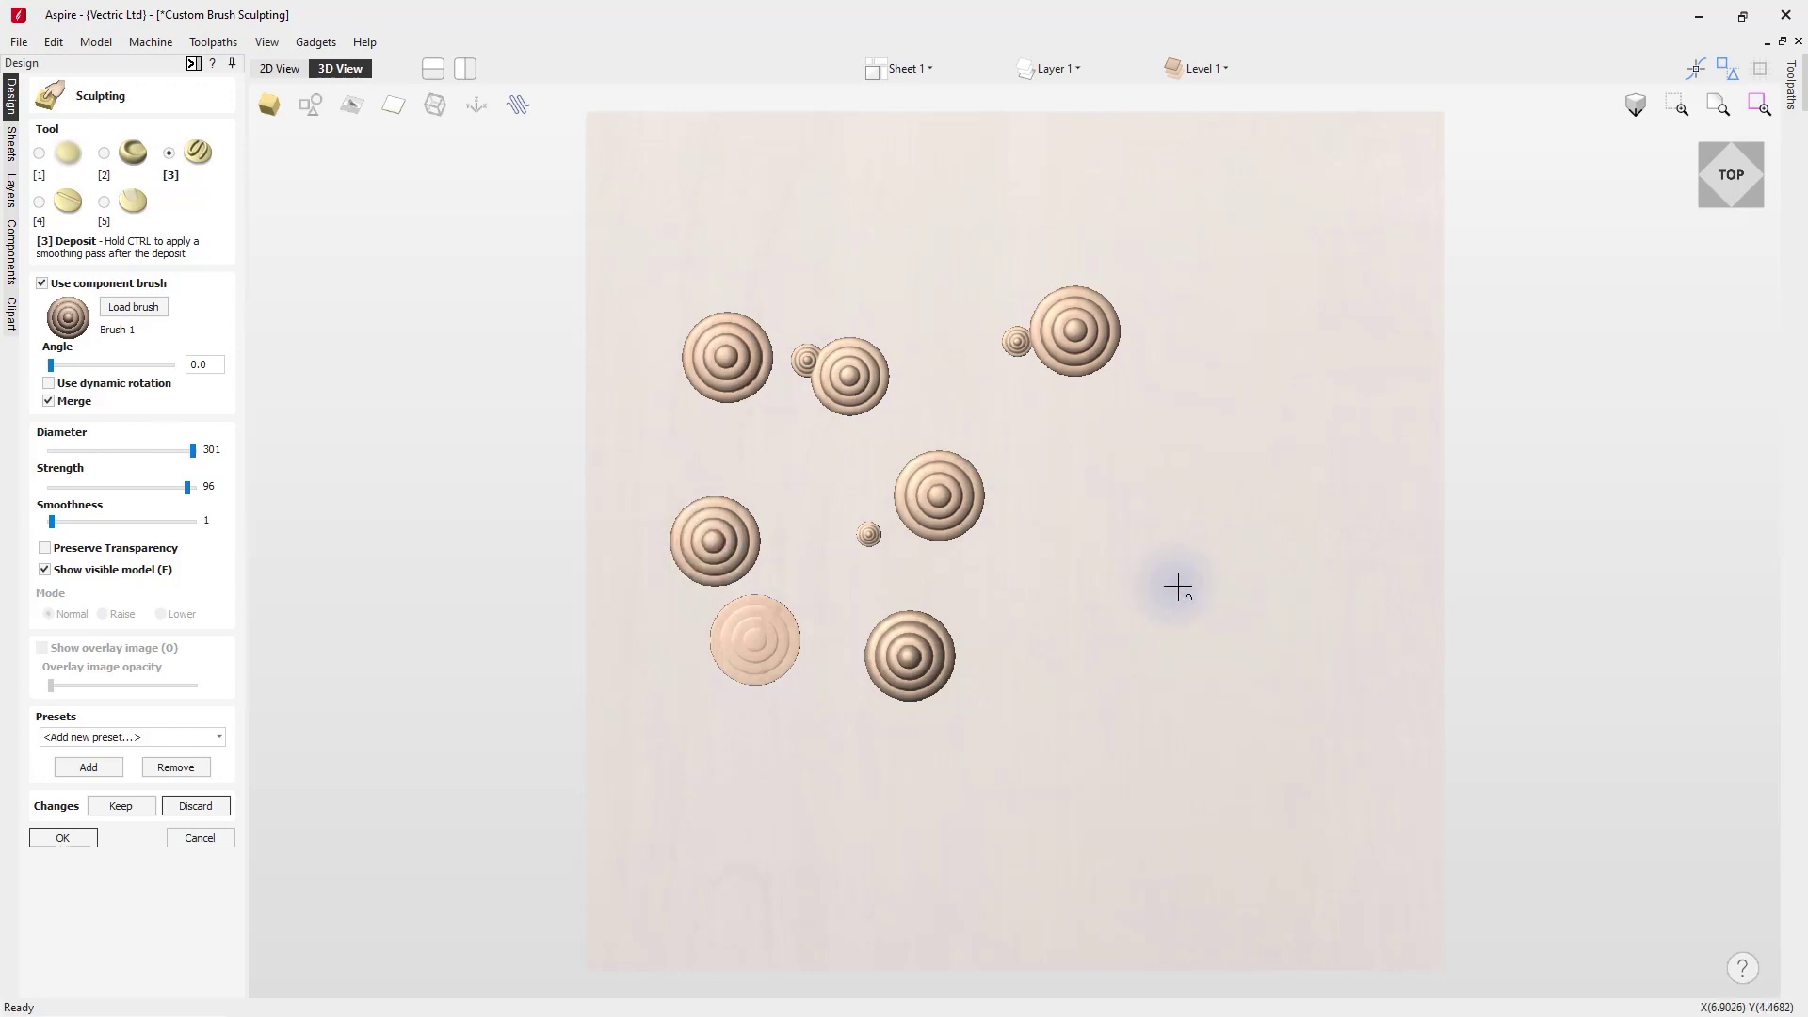
Set the Strength to 87, deposit two neighbouring Brush 1 stamps with the second smoothed at Smoothness 100, and compare them from an angle.
{"action": "scroll", "coordinate": [1180, 589], "scroll_direction": "down", "scroll_amount": 4, "text": "ctrl"}
{"action": "scroll", "coordinate": [1177, 587], "scroll_direction": "up", "scroll_amount": 10, "text": "ctrl"}
{"action": "scroll", "coordinate": [1176, 587], "scroll_direction": "down", "scroll_amount": 1}
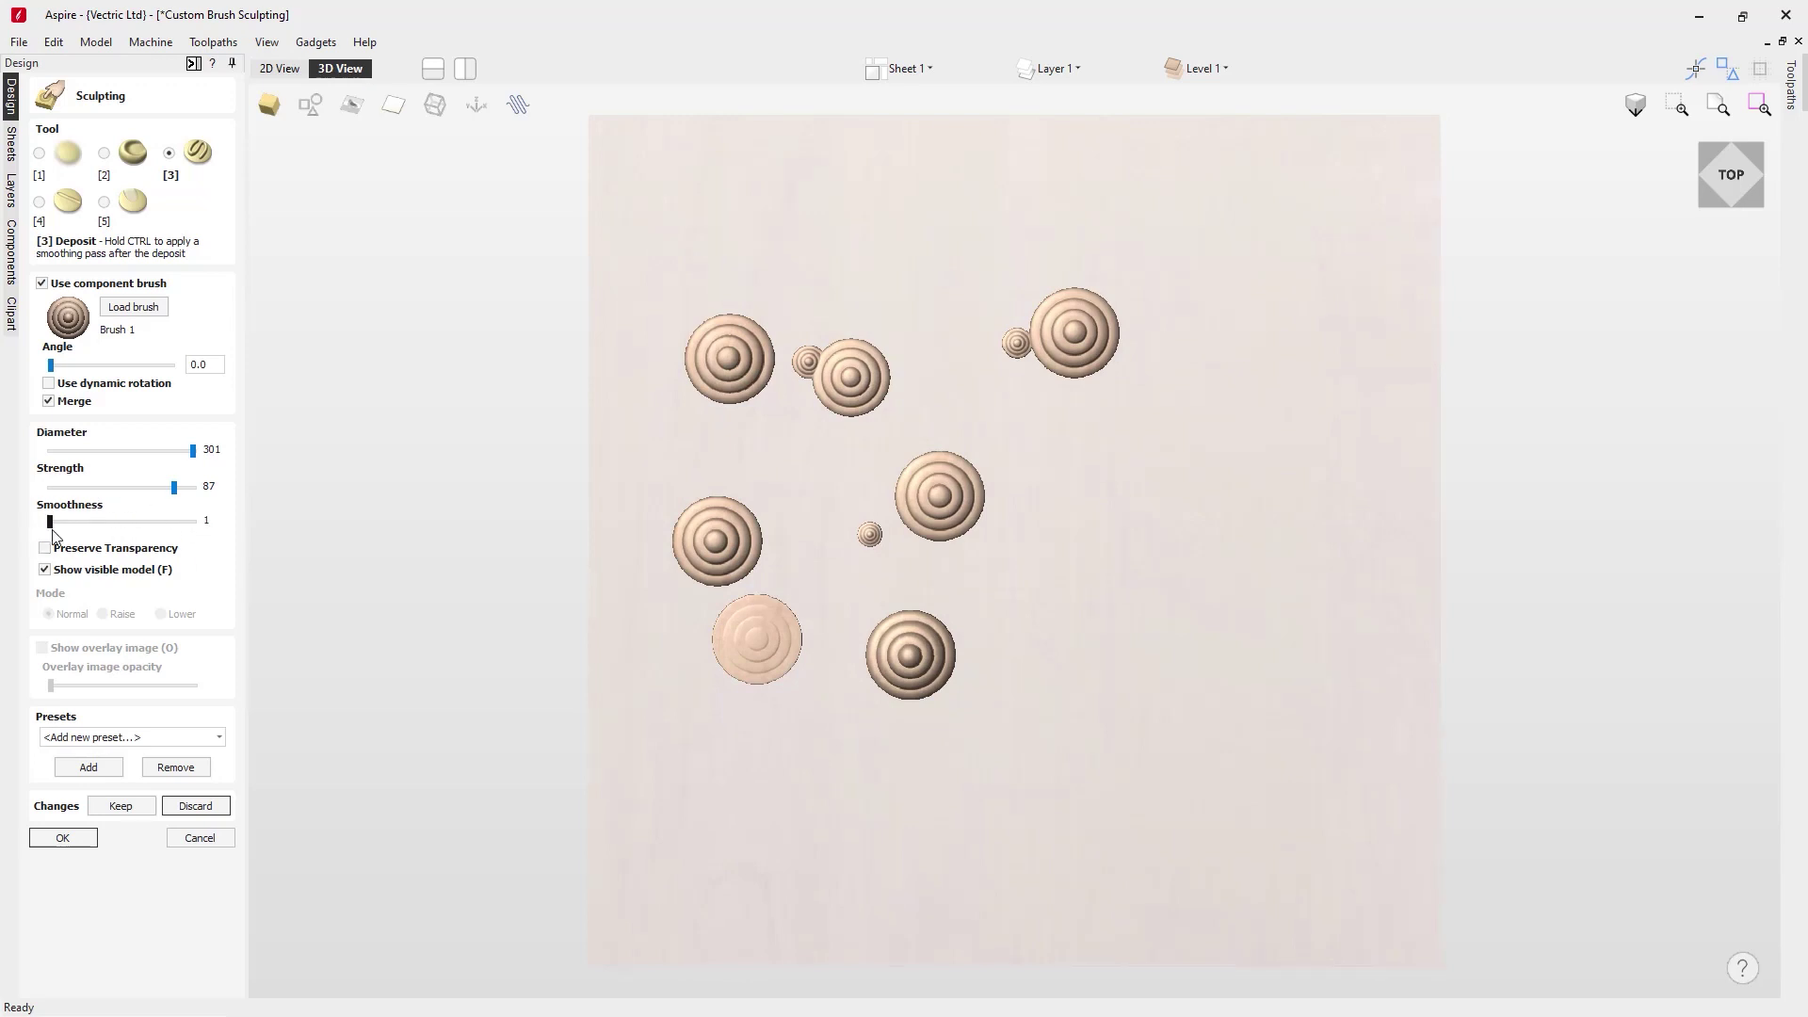
{"action": "left_click", "coordinate": [1137, 512]}
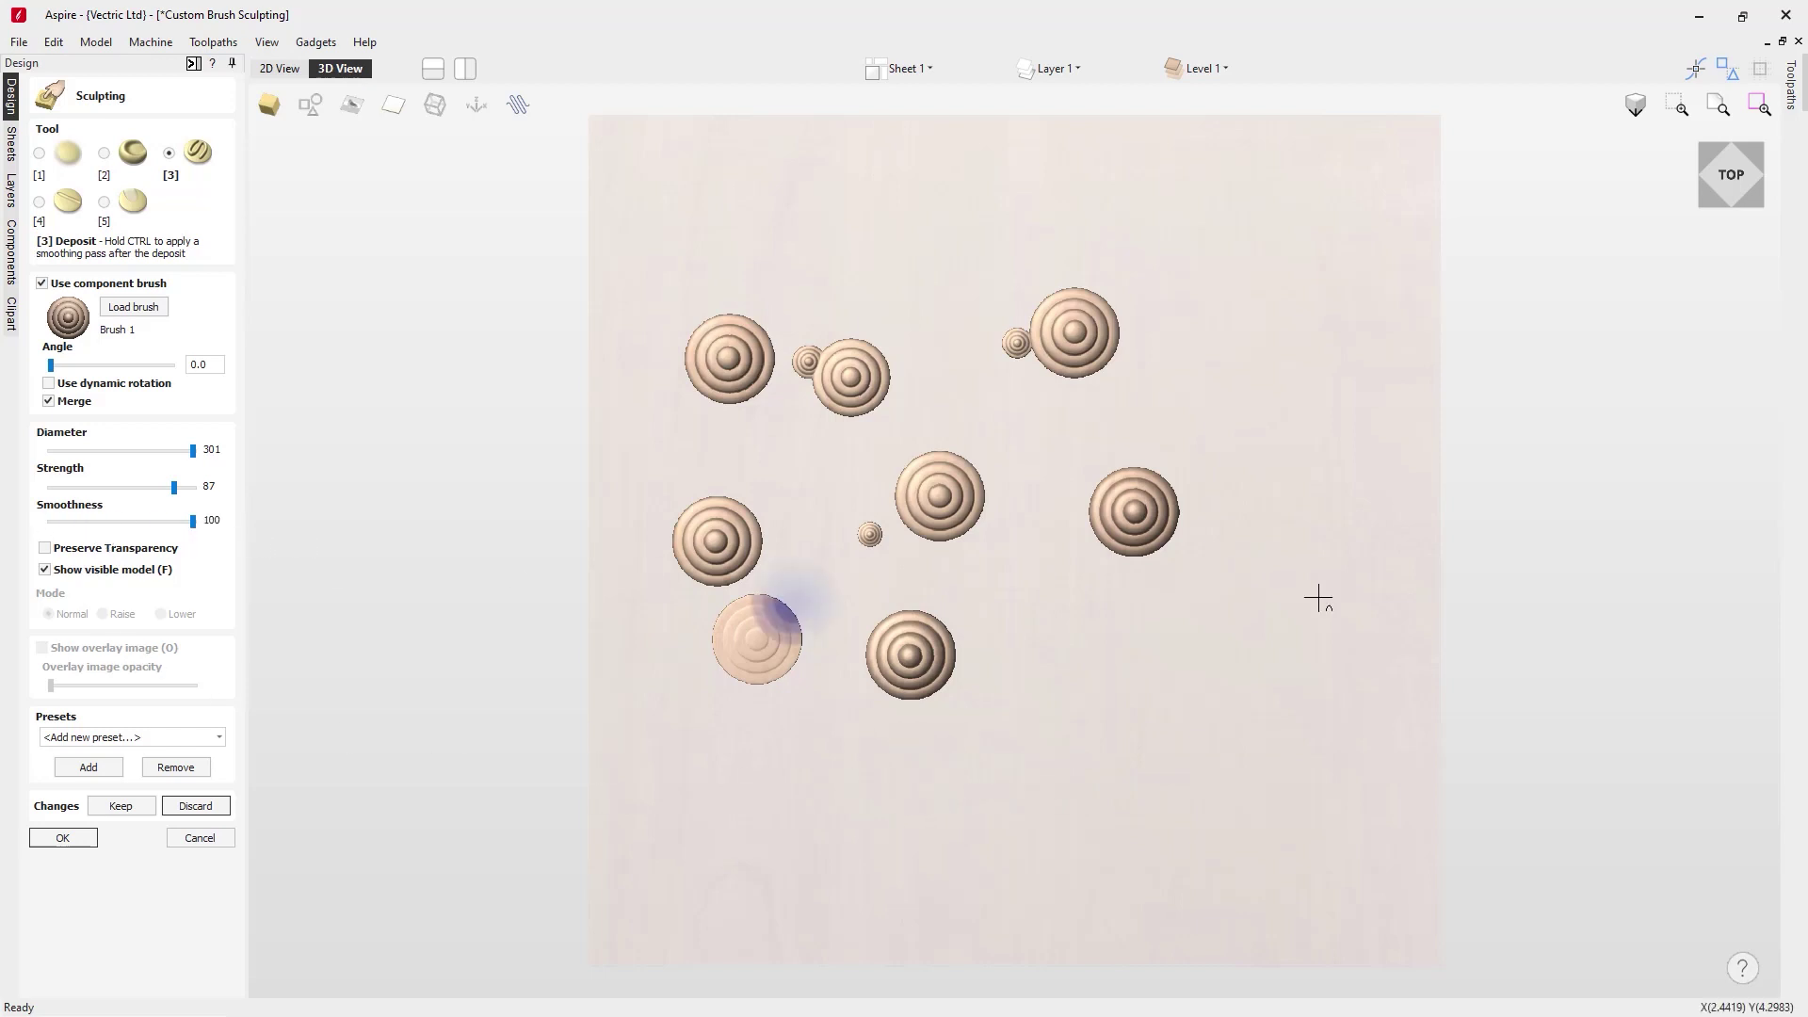
{"action": "left_click", "coordinate": [1236, 513]}
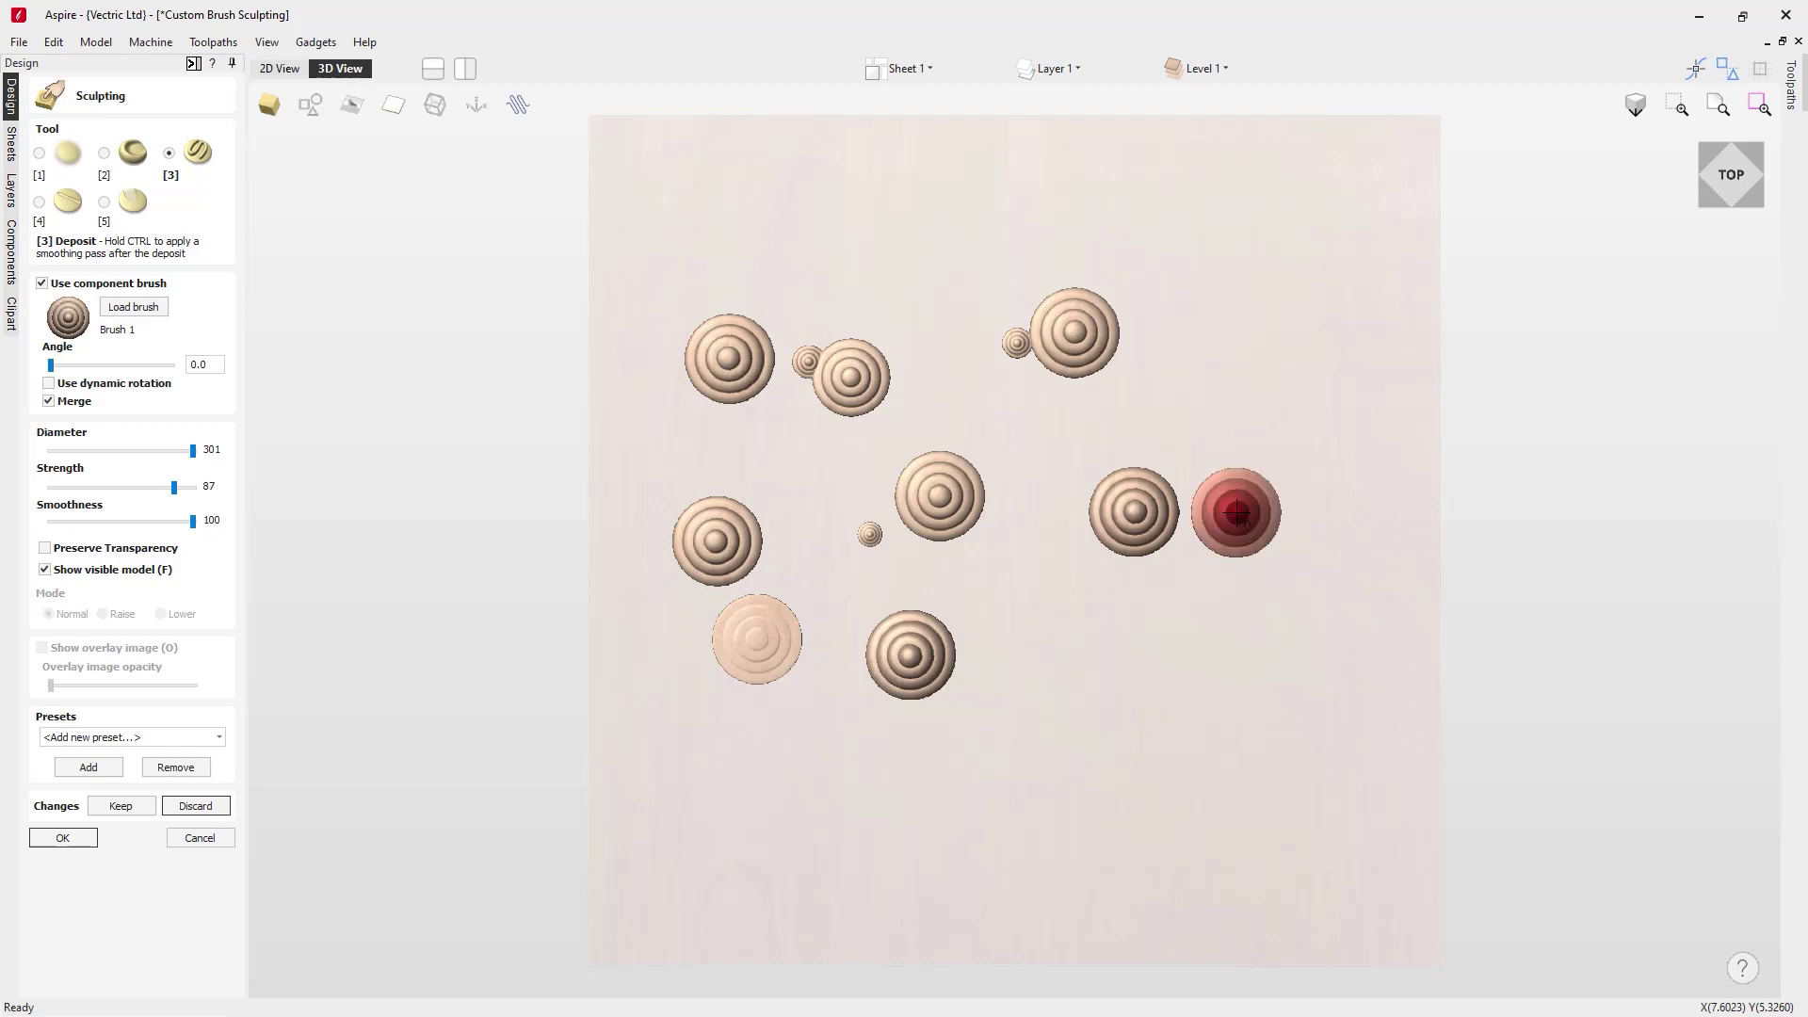
{"action": "middle_click_drag", "start_coordinate": [1102, 779], "coordinate": [1106, 618]}
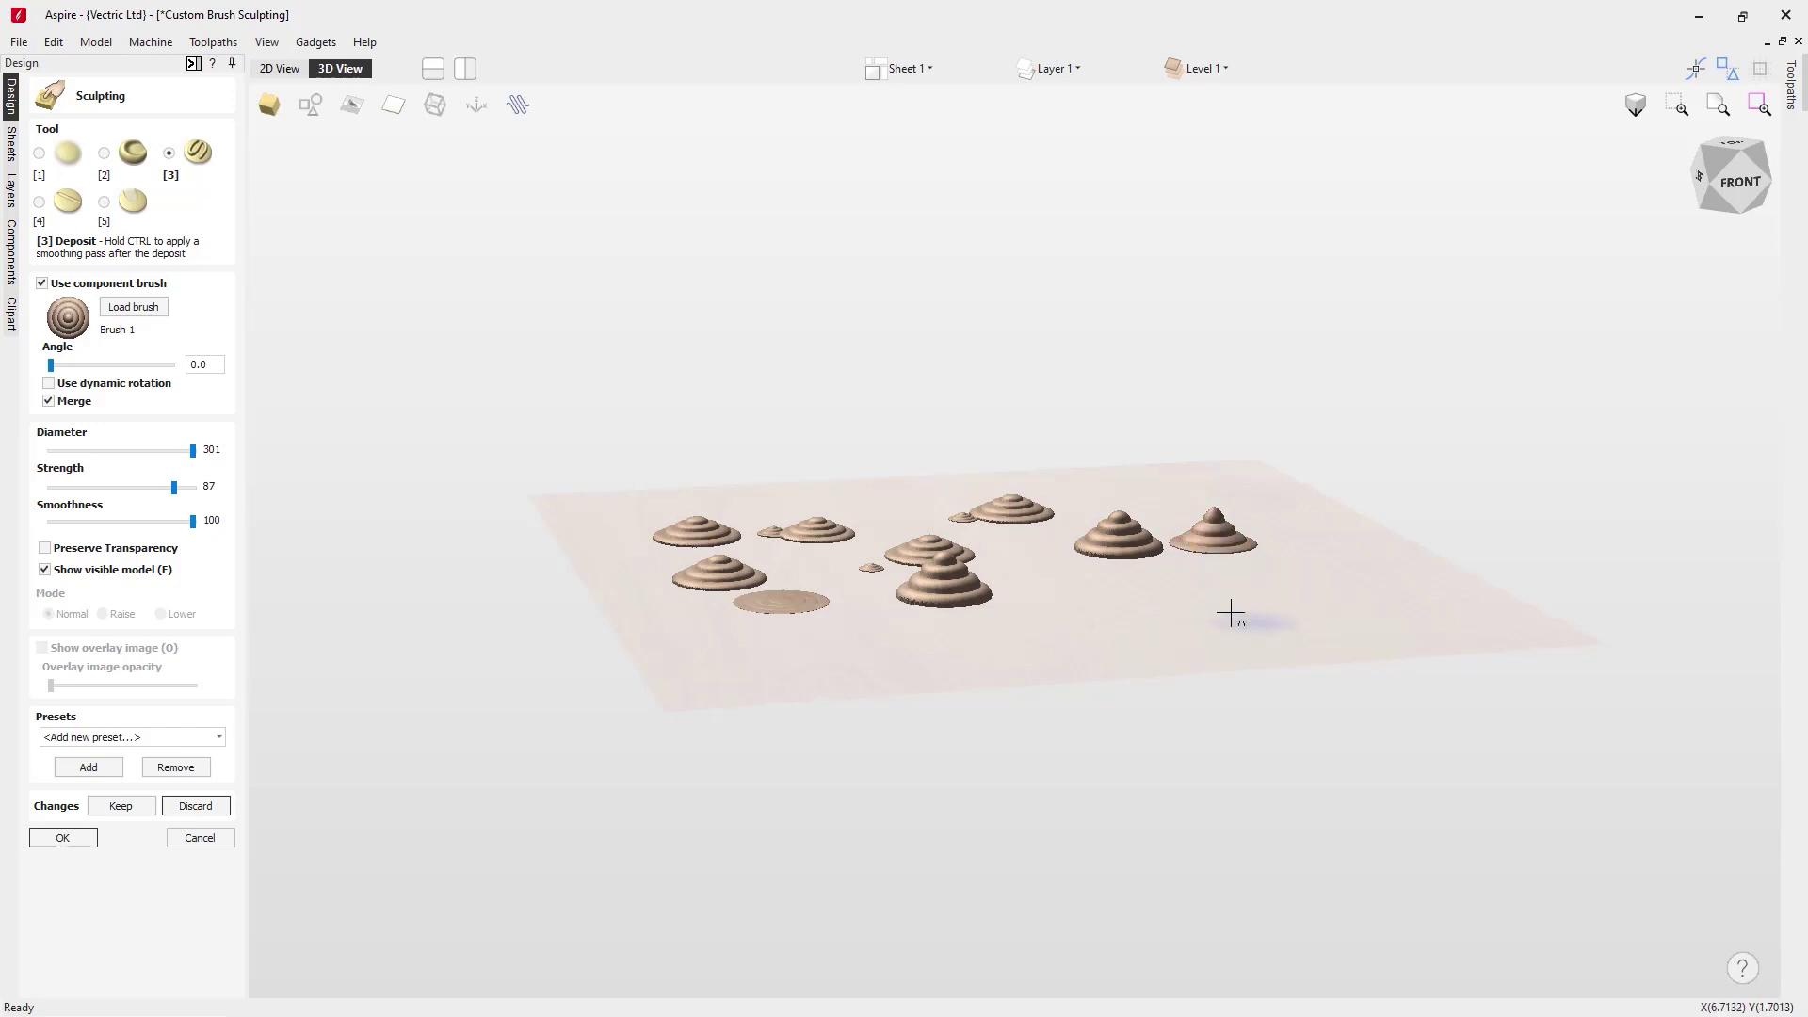
{"action": "left_click", "coordinate": [1214, 506]}
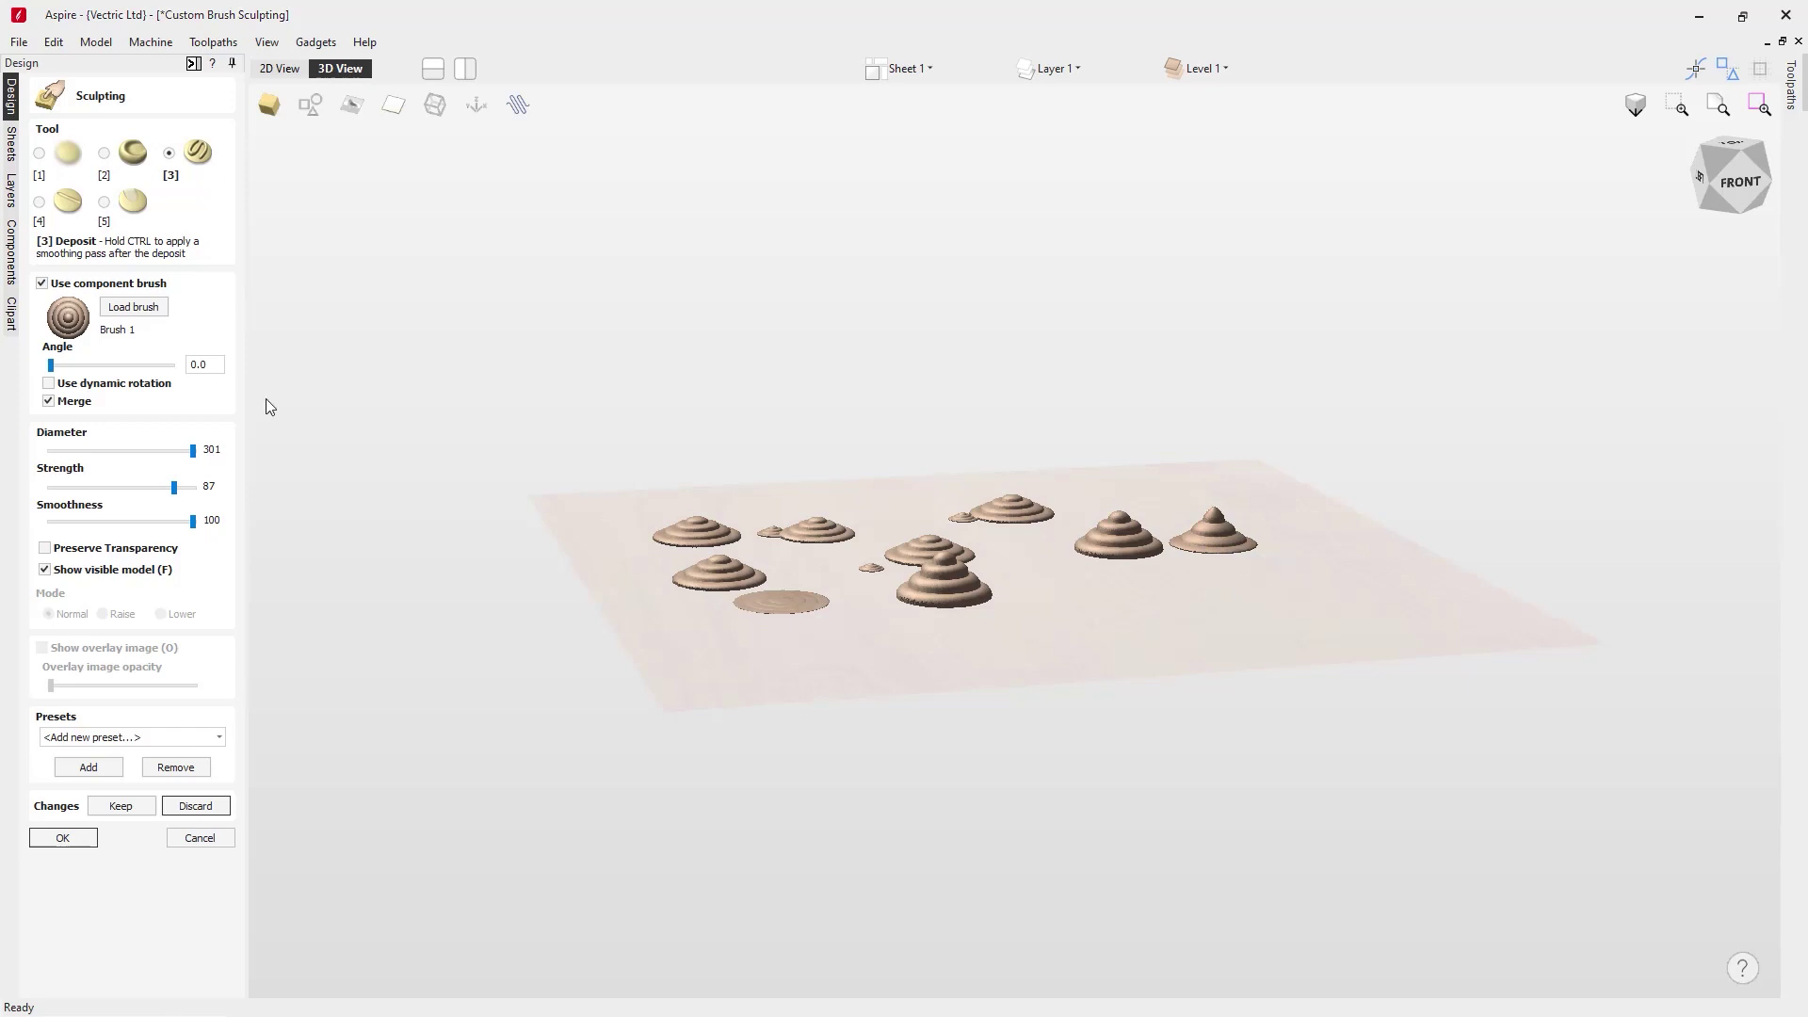
Deposit two long Brush 1 strokes across the lower board, one at Smoothness 1 and one at 100, and compare their profiles.
{"action": "left_click", "coordinate": [1740, 152]}
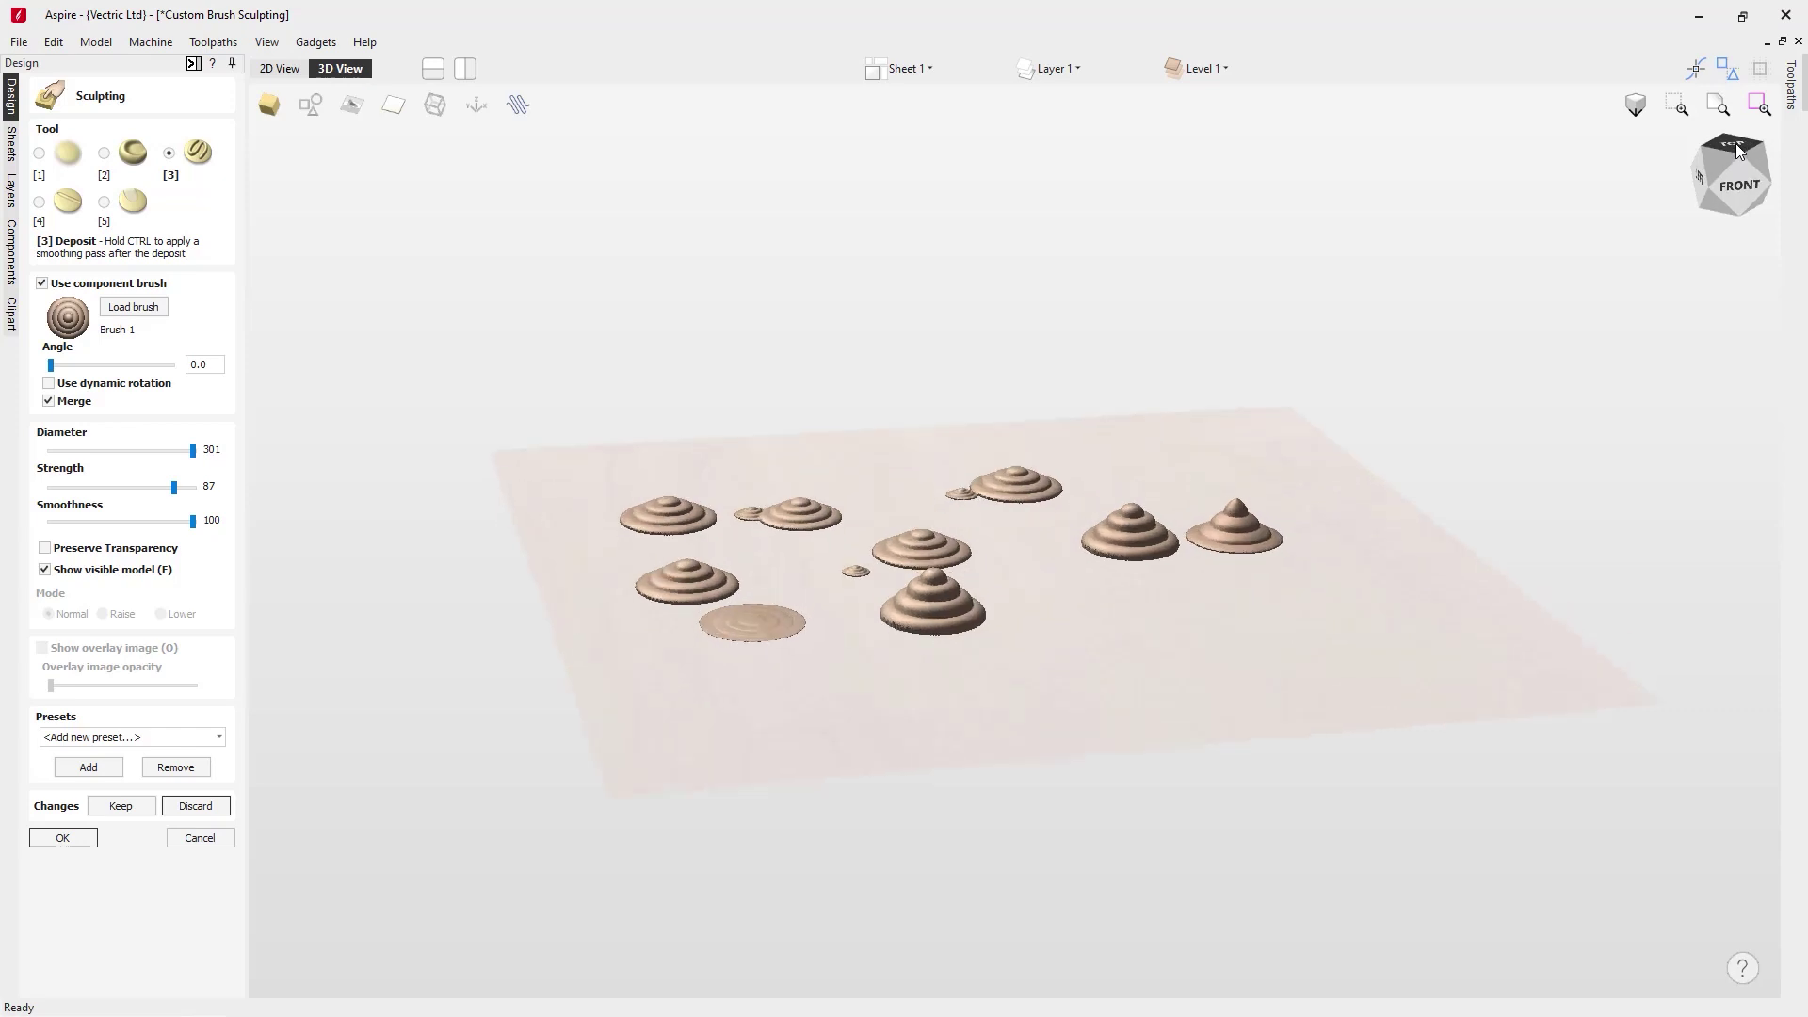
{"action": "left_click_drag", "start_coordinate": [194, 524], "coordinate": [43, 526]}
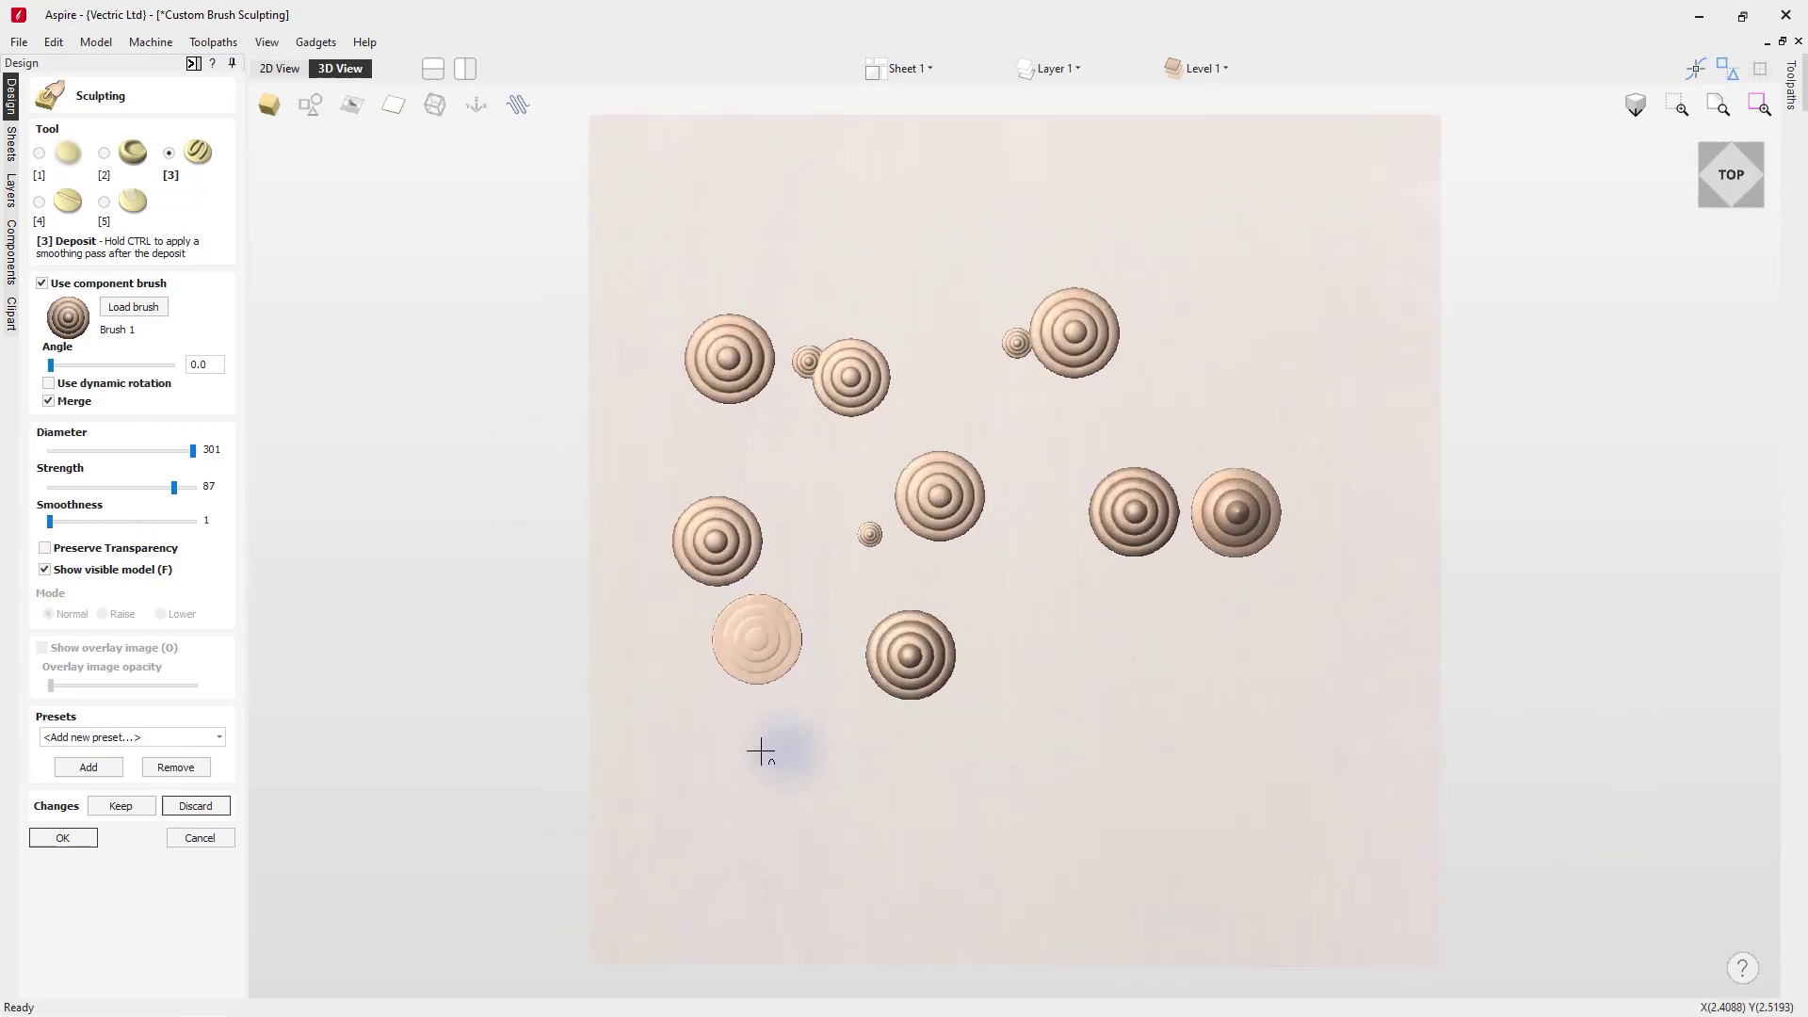
{"action": "mouse_move", "coordinate": [671, 765]}
{"action": "left_mouse_down"}
{"action": "mouse_move", "coordinate": [968, 759]}
{"action": "mouse_move", "coordinate": [1318, 708]}
{"action": "left_mouse_up"}
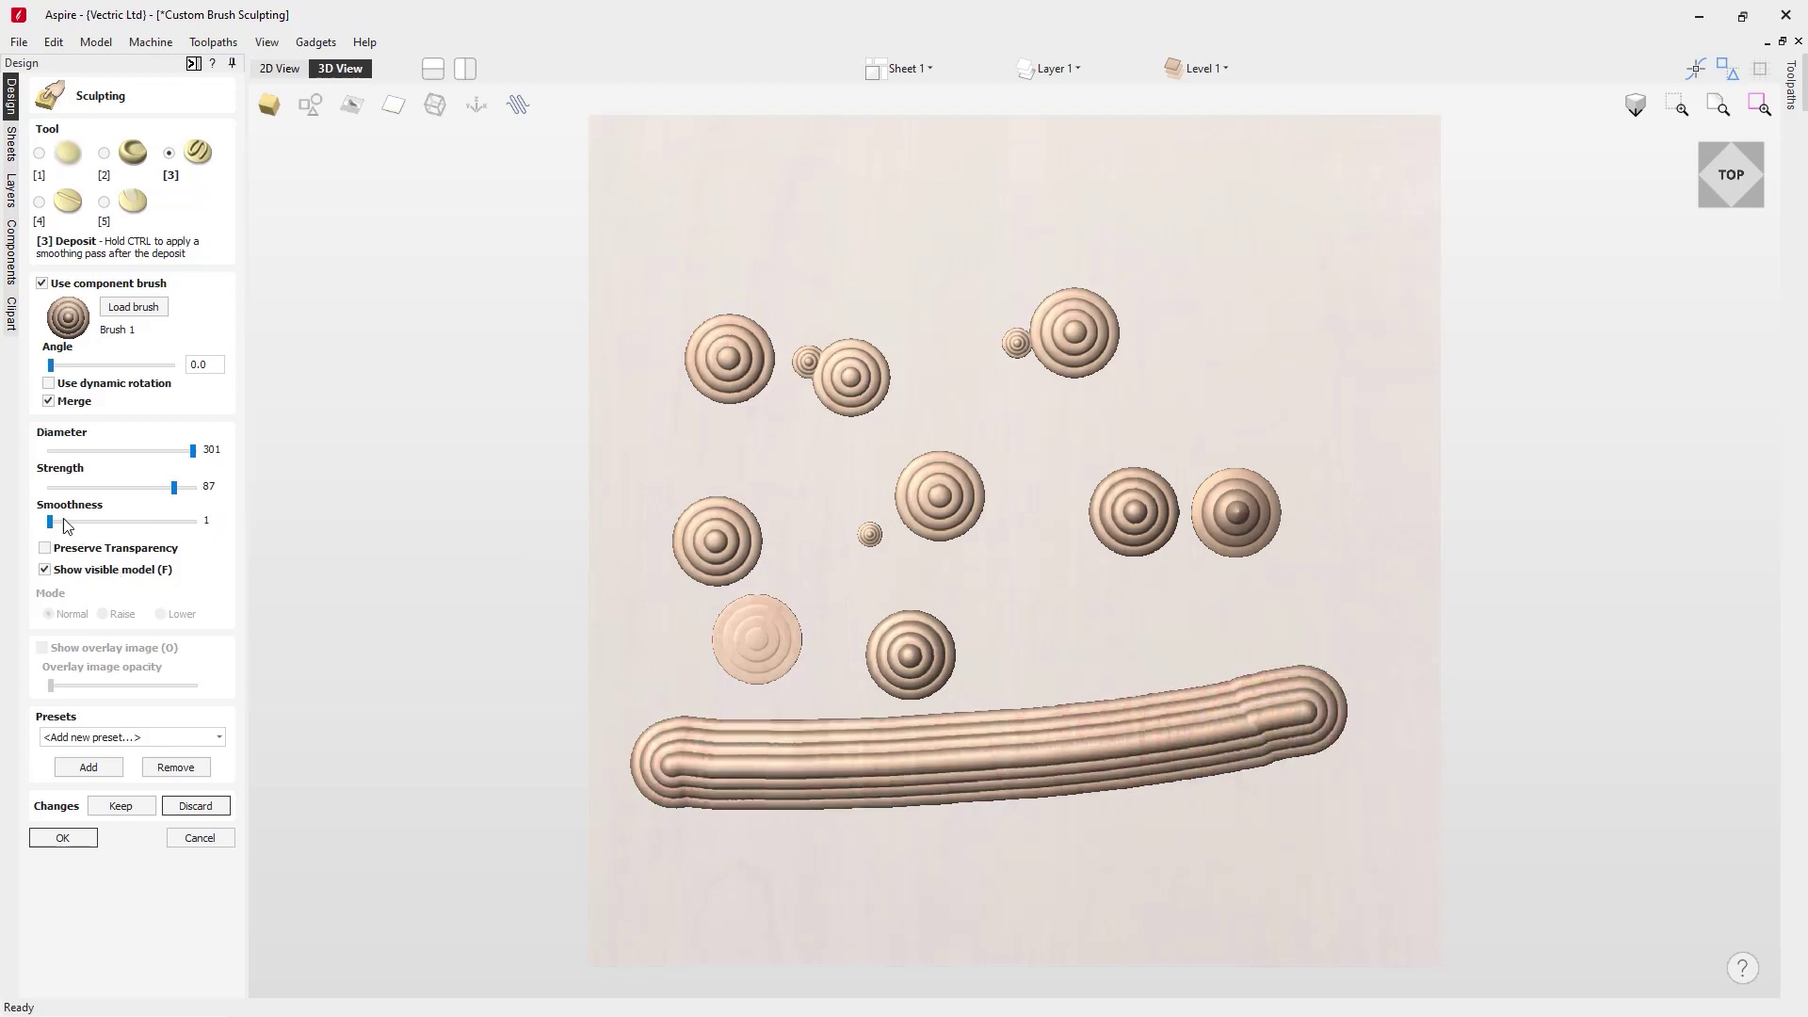
{"action": "left_click_drag", "start_coordinate": [51, 522], "coordinate": [230, 531]}
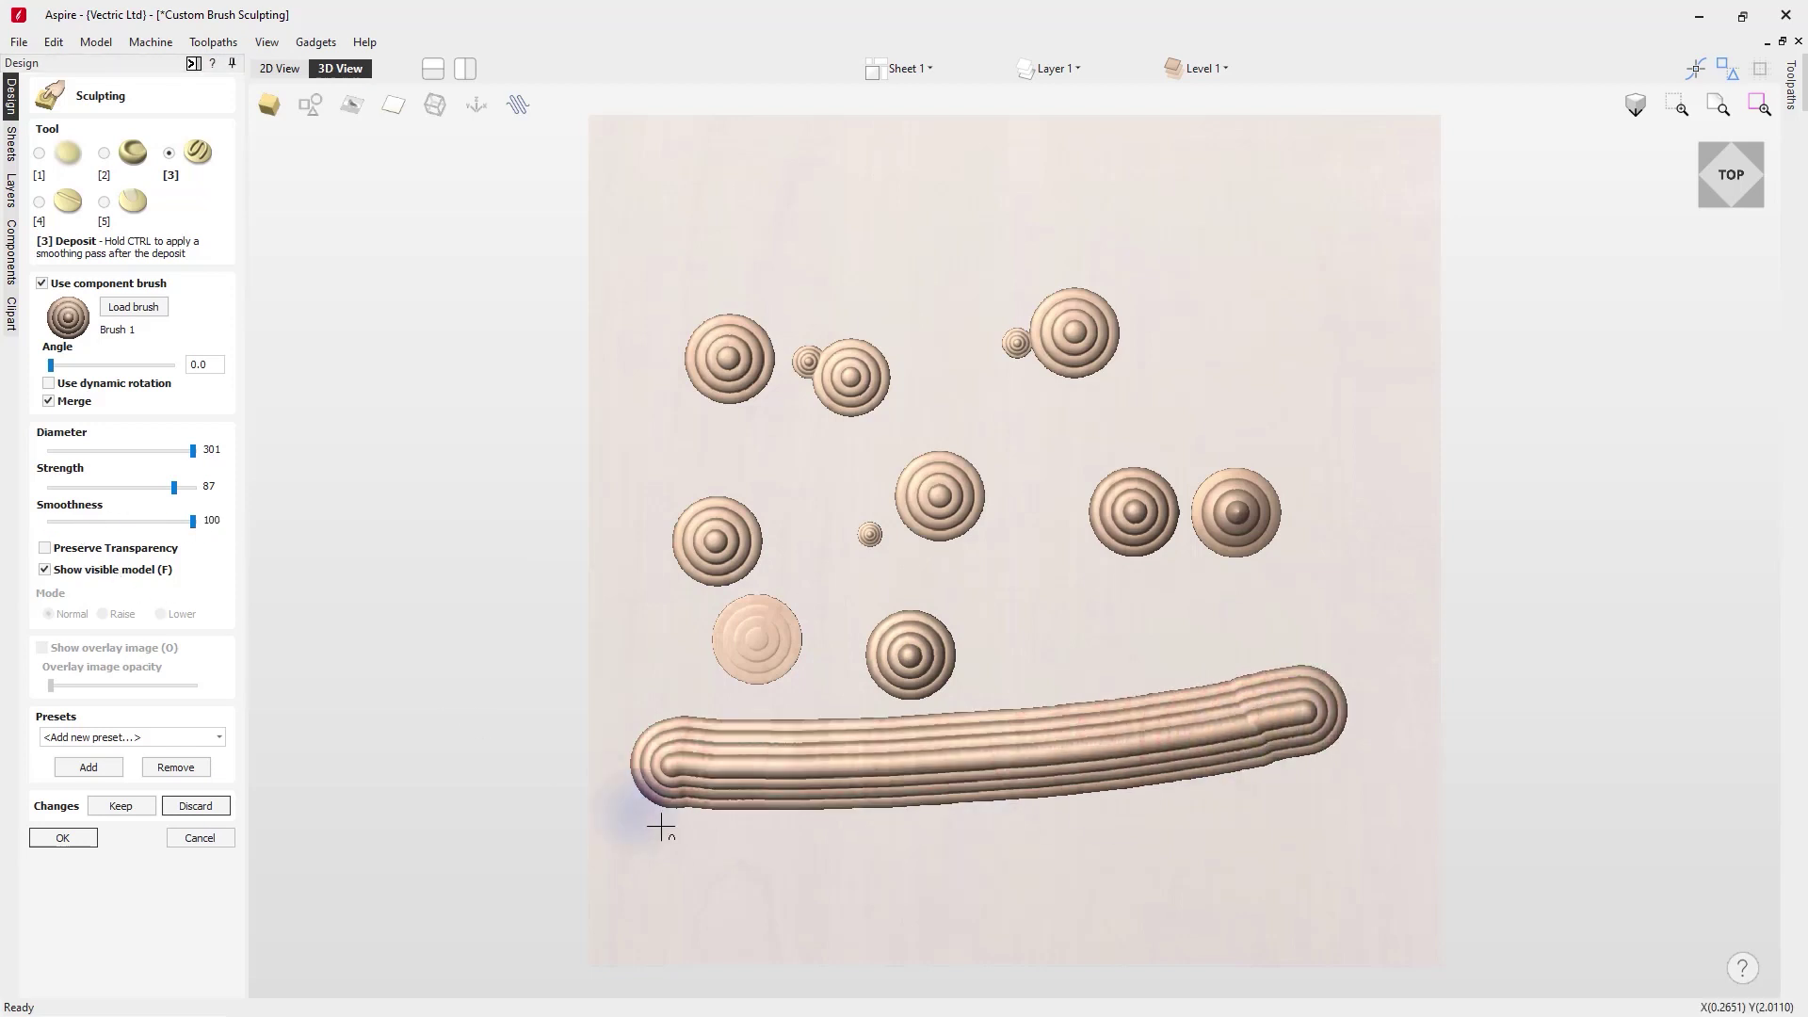
{"action": "mouse_move", "coordinate": [687, 896]}
{"action": "left_mouse_down"}
{"action": "mouse_move", "coordinate": [1130, 878]}
{"action": "mouse_move", "coordinate": [1362, 829]}
{"action": "left_mouse_up"}
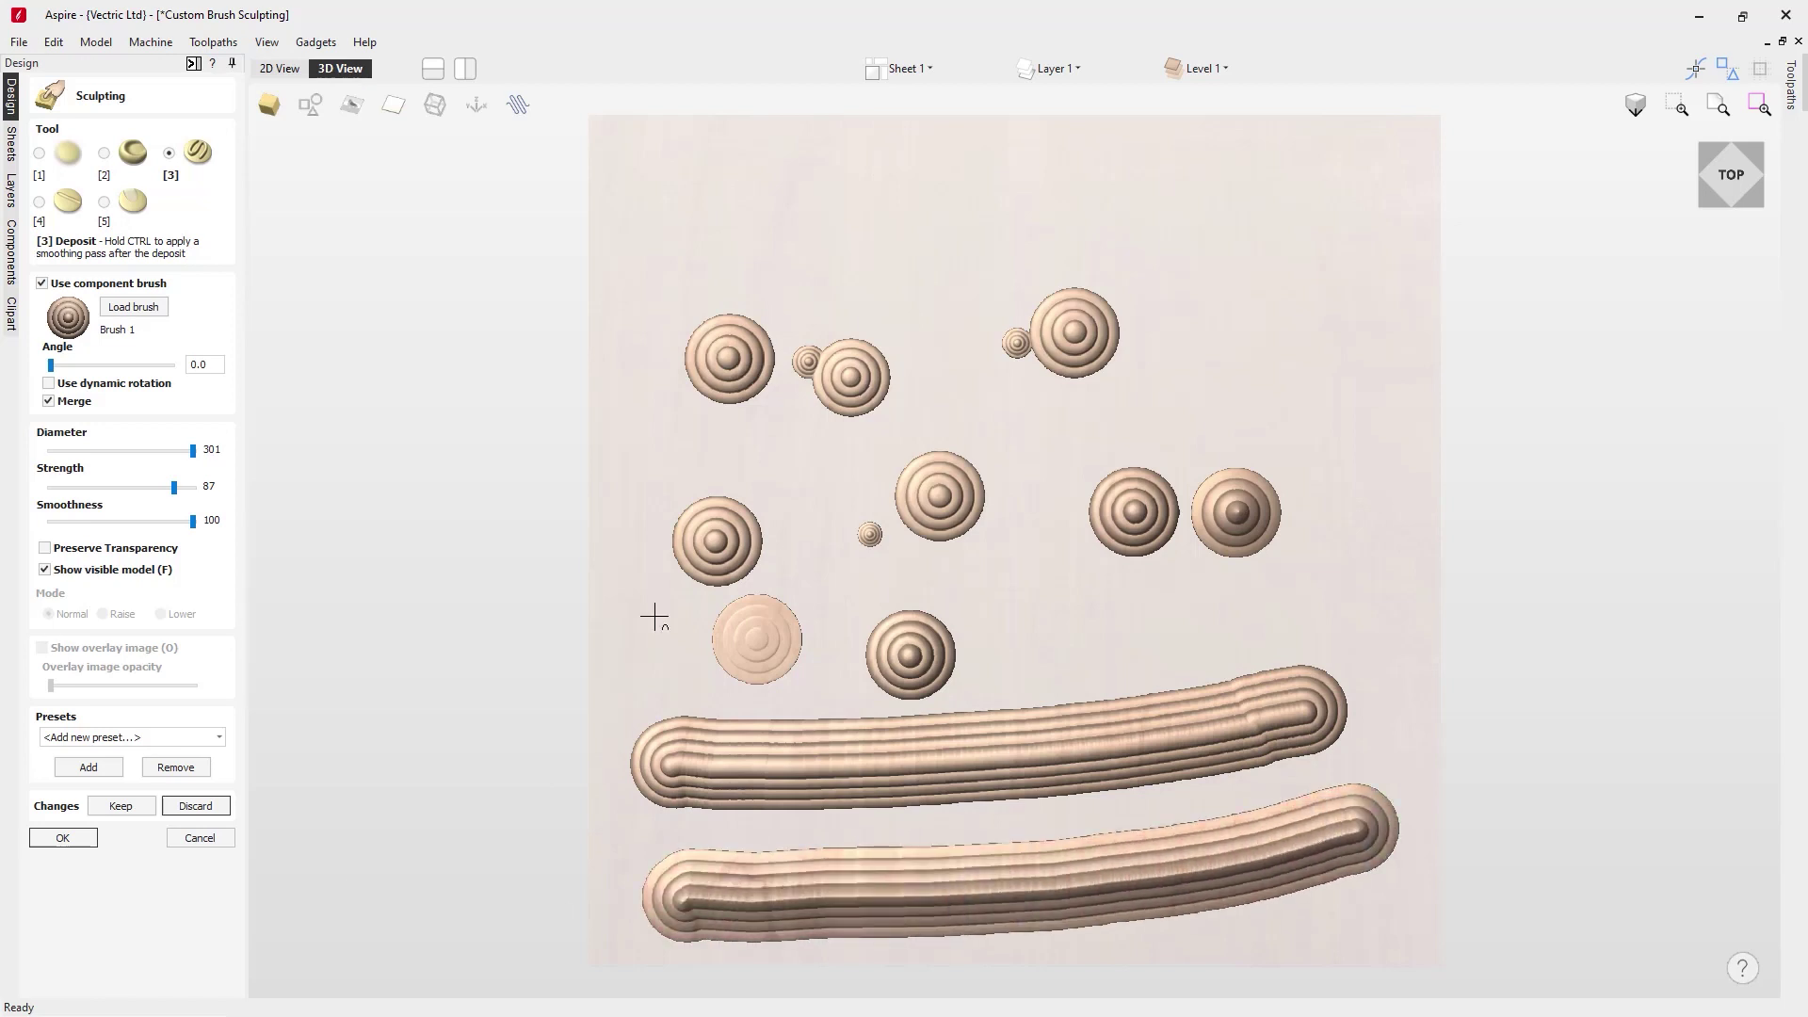
{"action": "middle_click_drag", "start_coordinate": [1340, 941], "coordinate": [631, 674]}
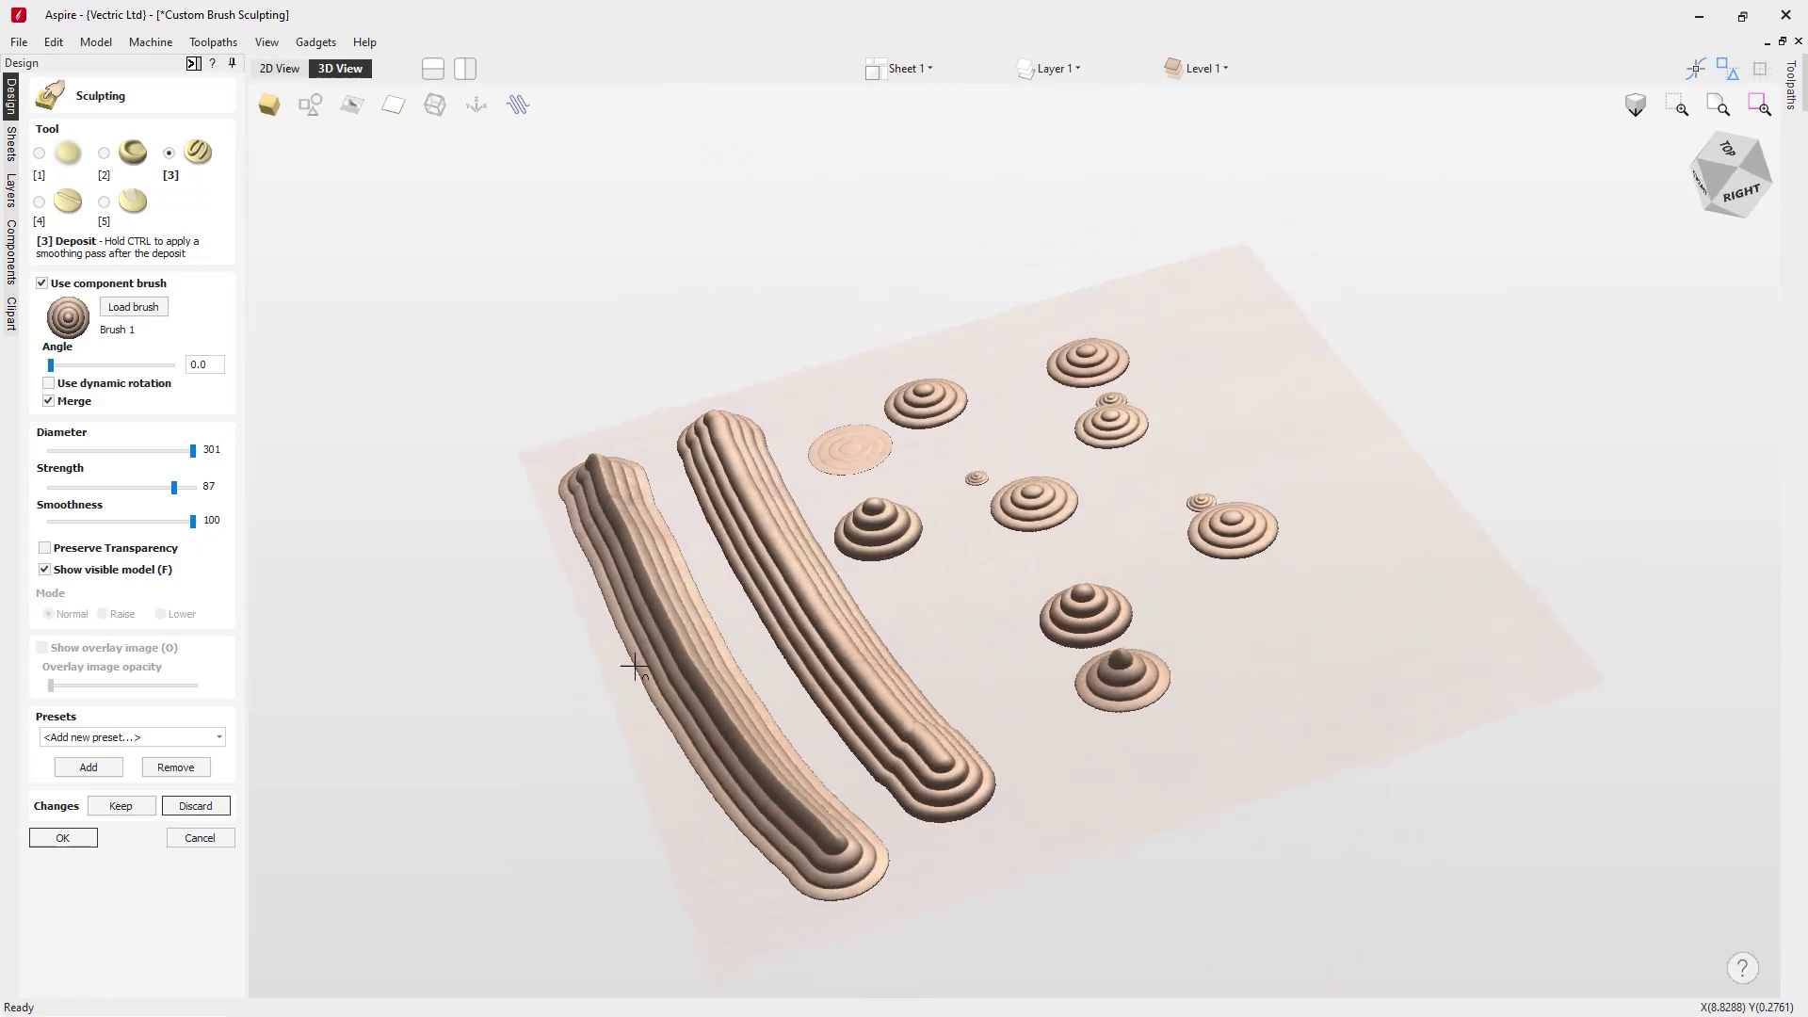
{"action": "mouse_move", "coordinate": [1312, 743]}
{"action": "middle_mouse_down"}
{"action": "mouse_move", "coordinate": [1219, 678]}
{"action": "mouse_move", "coordinate": [1098, 537]}
{"action": "mouse_move", "coordinate": [1134, 546]}
{"action": "middle_mouse_up"}
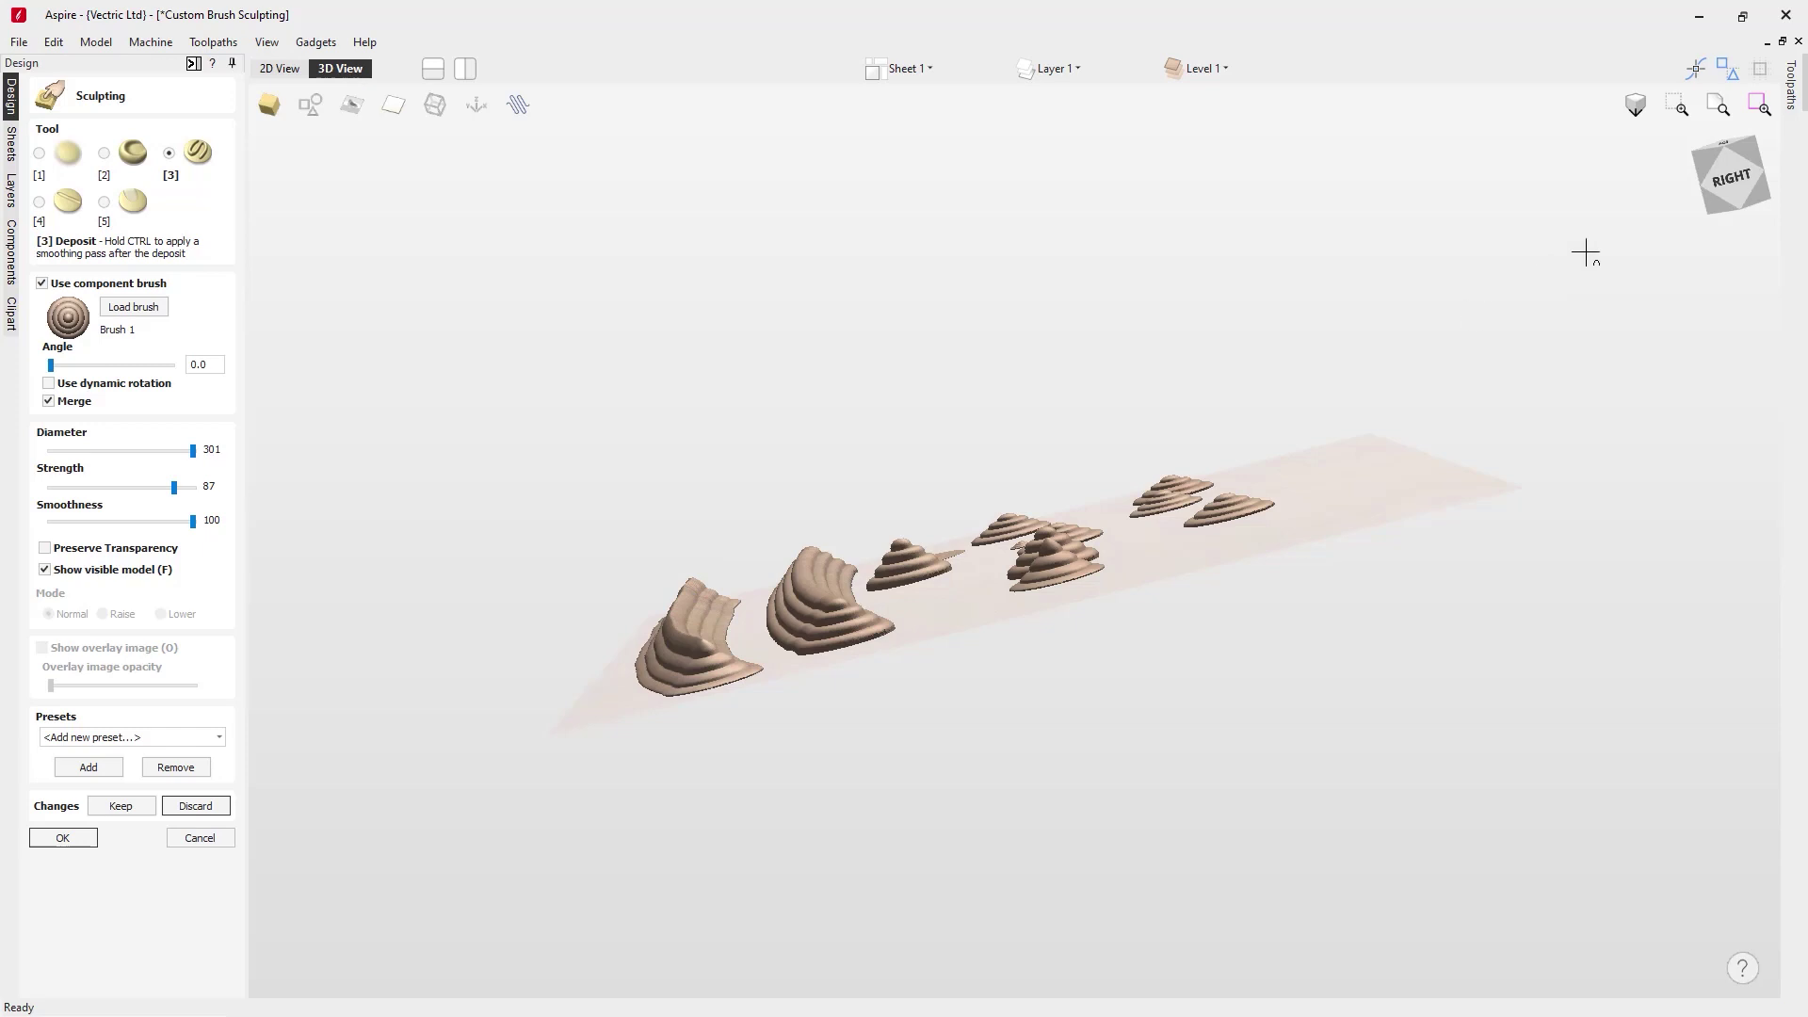
Deposit a long, heavily smoothed Brush 1 stroke along the top edge of the board.
{"action": "left_click", "coordinate": [1708, 171]}
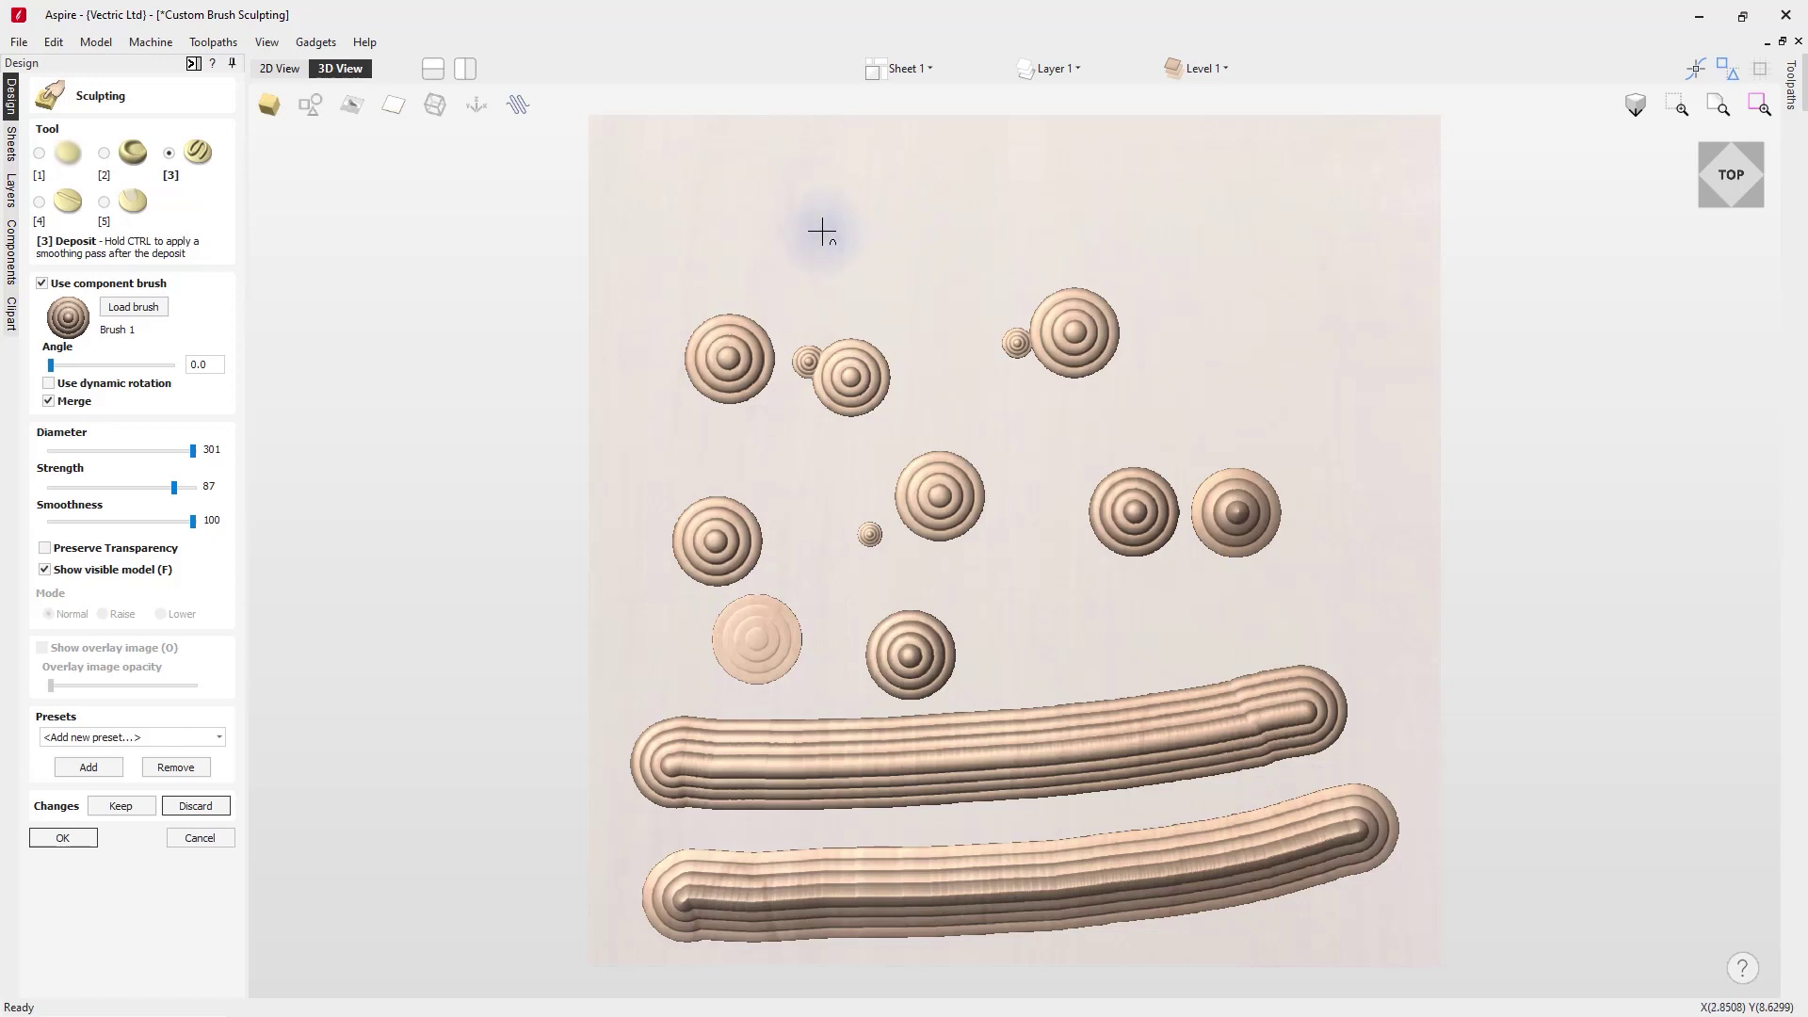
{"action": "left_click_drag", "start_coordinate": [808, 217], "coordinate": [831, 218]}
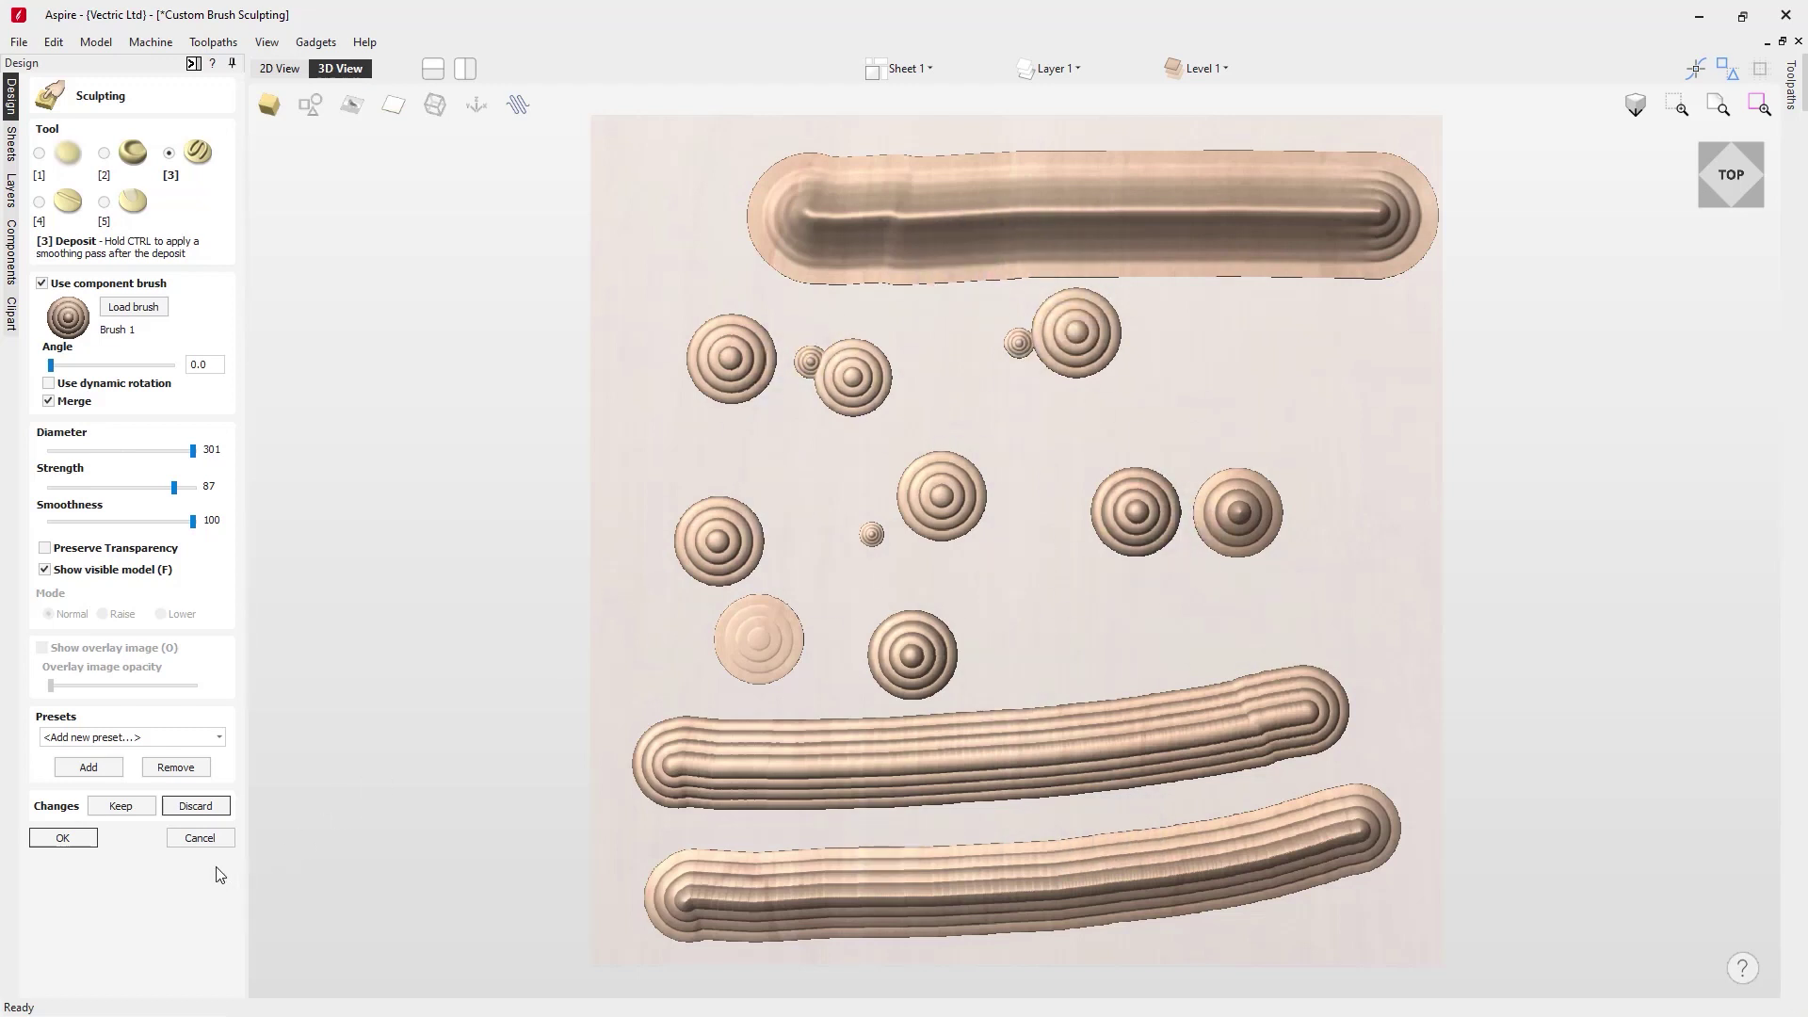
Discard all the diameter, strength and smoothness test deposits to clear the board.
{"action": "left_click", "coordinate": [195, 807]}
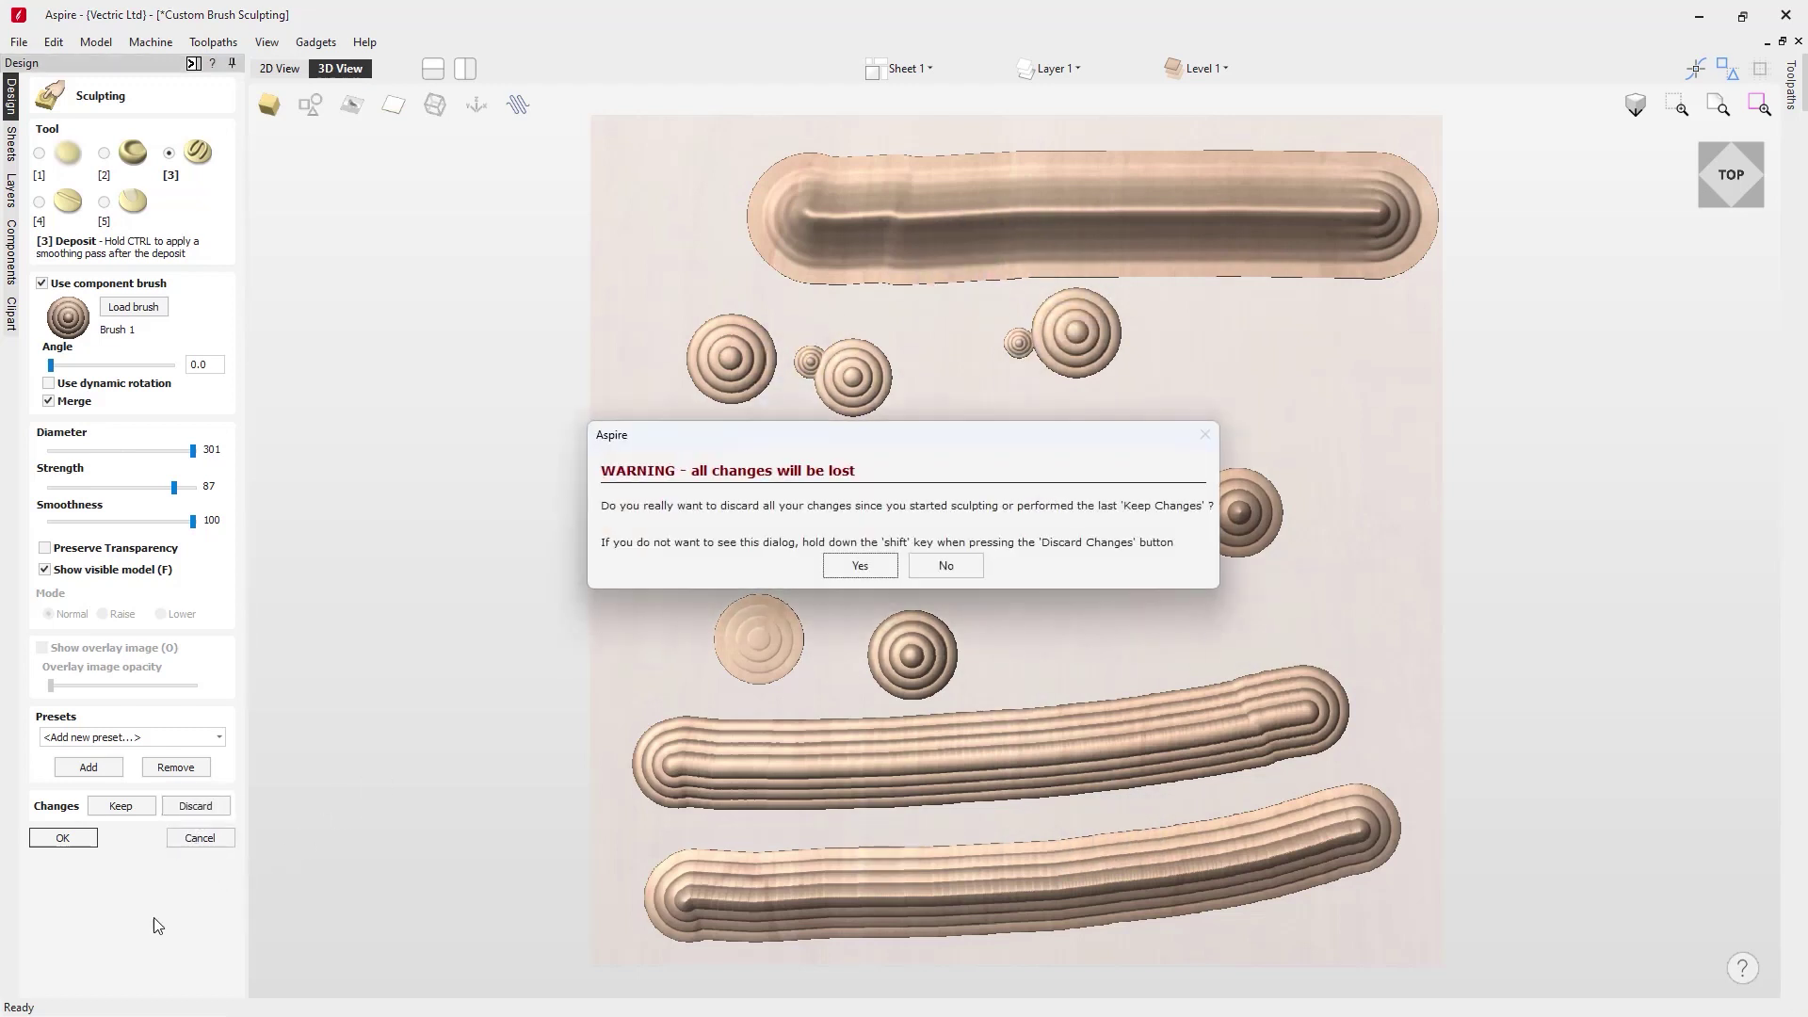
{"action": "left_click", "coordinate": [857, 571]}
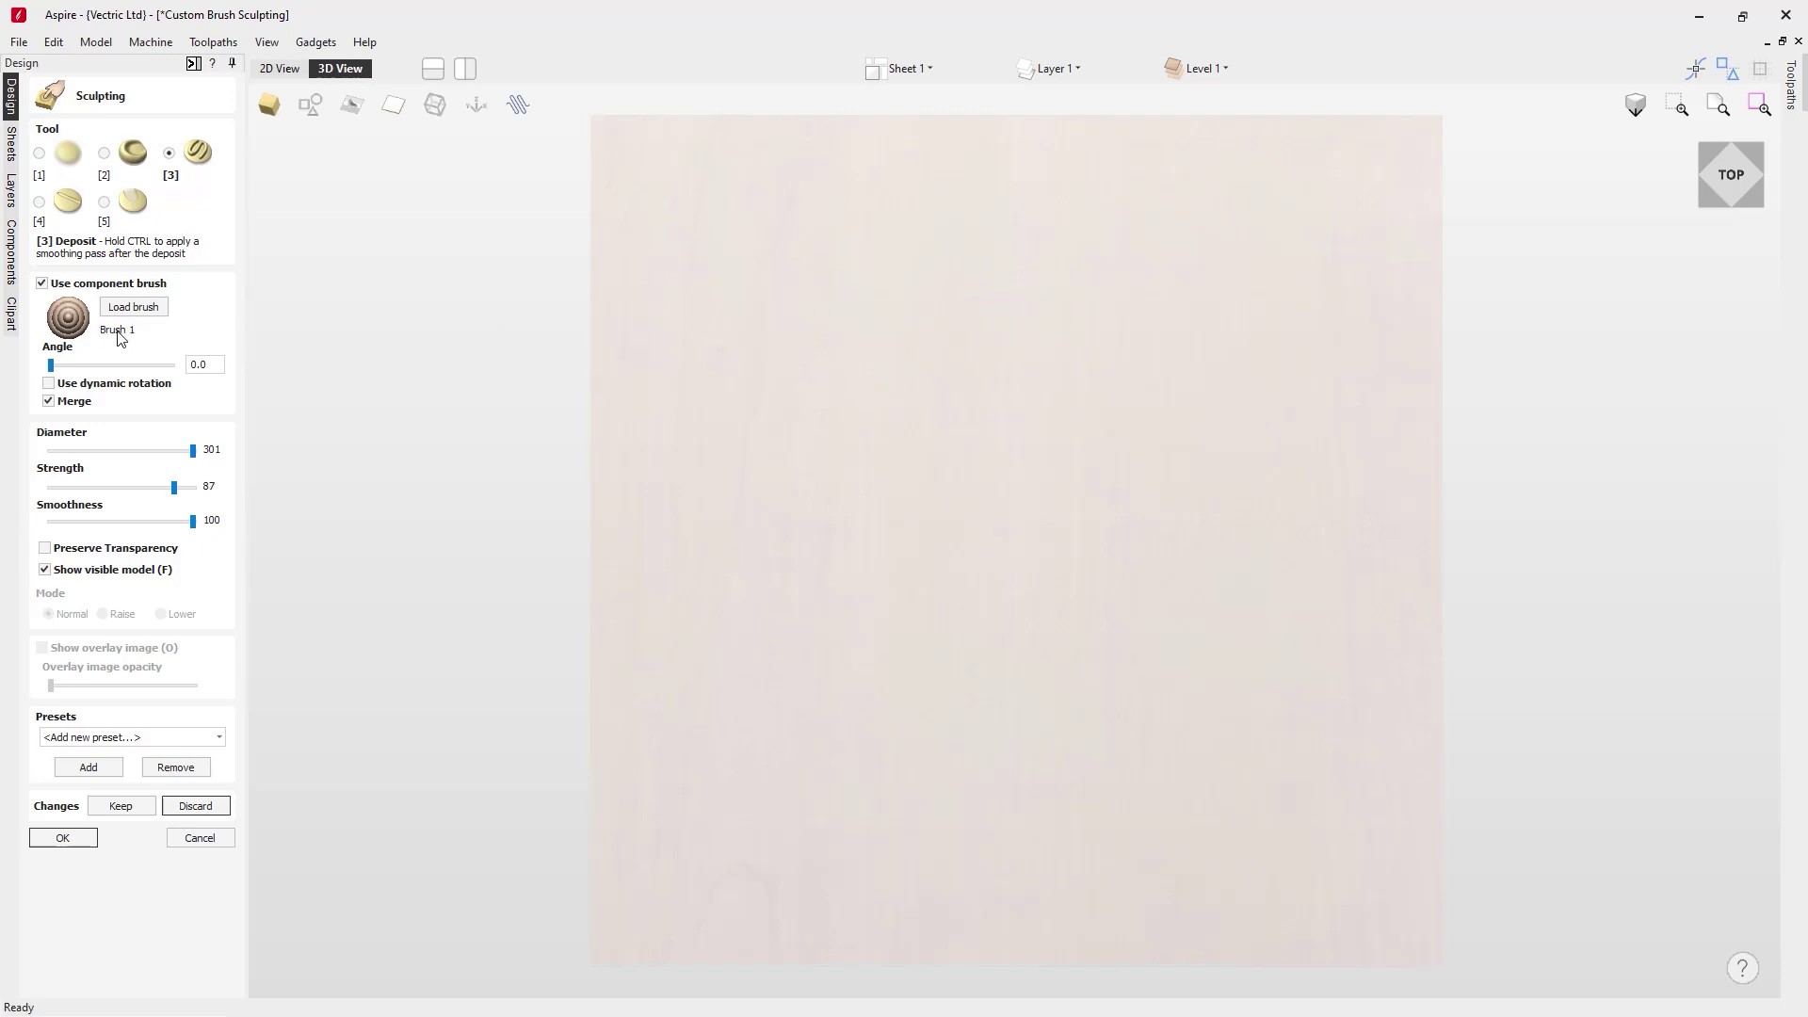
Set Strength to 52 and Smoothness to 1, and deposit a single Brush 1 stamp and a long straight stroke across the upper board.
{"action": "left_click_drag", "start_coordinate": [174, 490], "coordinate": [36, 527]}
{"action": "left_click", "coordinate": [728, 274]}
{"action": "left_click_drag", "start_coordinate": [889, 274], "coordinate": [1336, 269]}
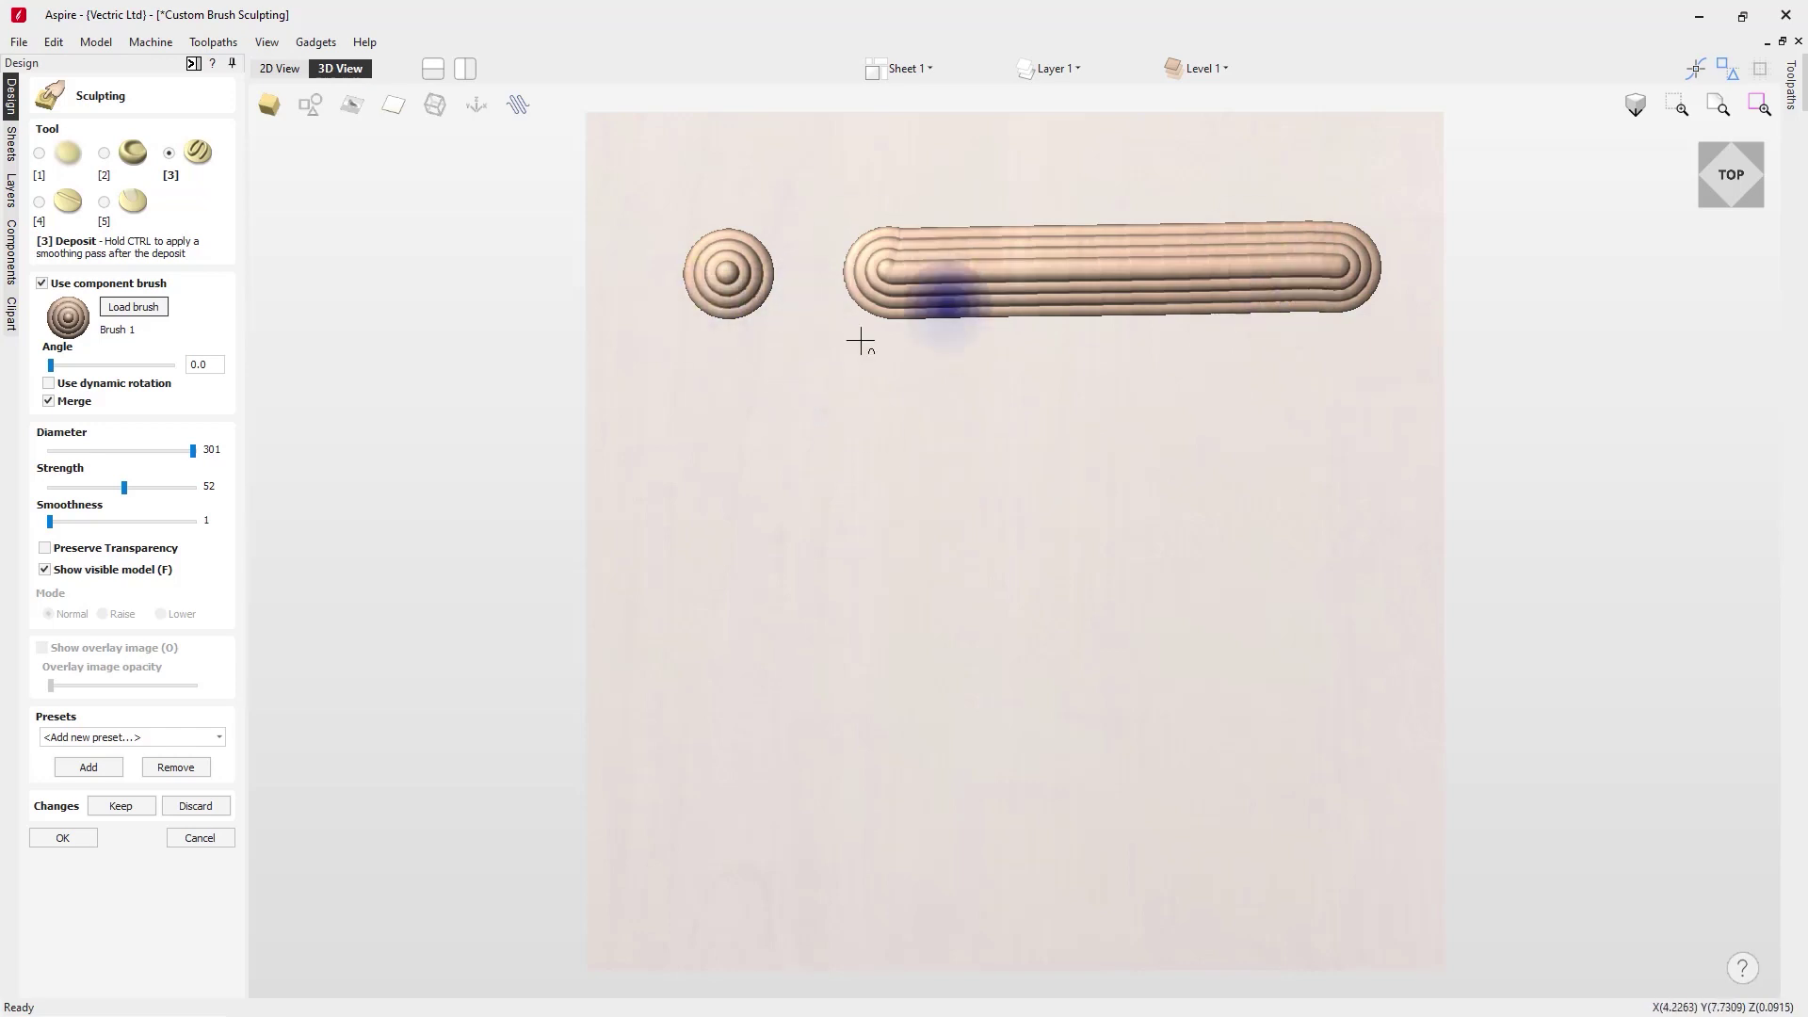
Load the Brush - 0.5 component brush and deposit a matching stamp and long stroke below the Brush 1 marks.
{"action": "left_click", "coordinate": [118, 315]}
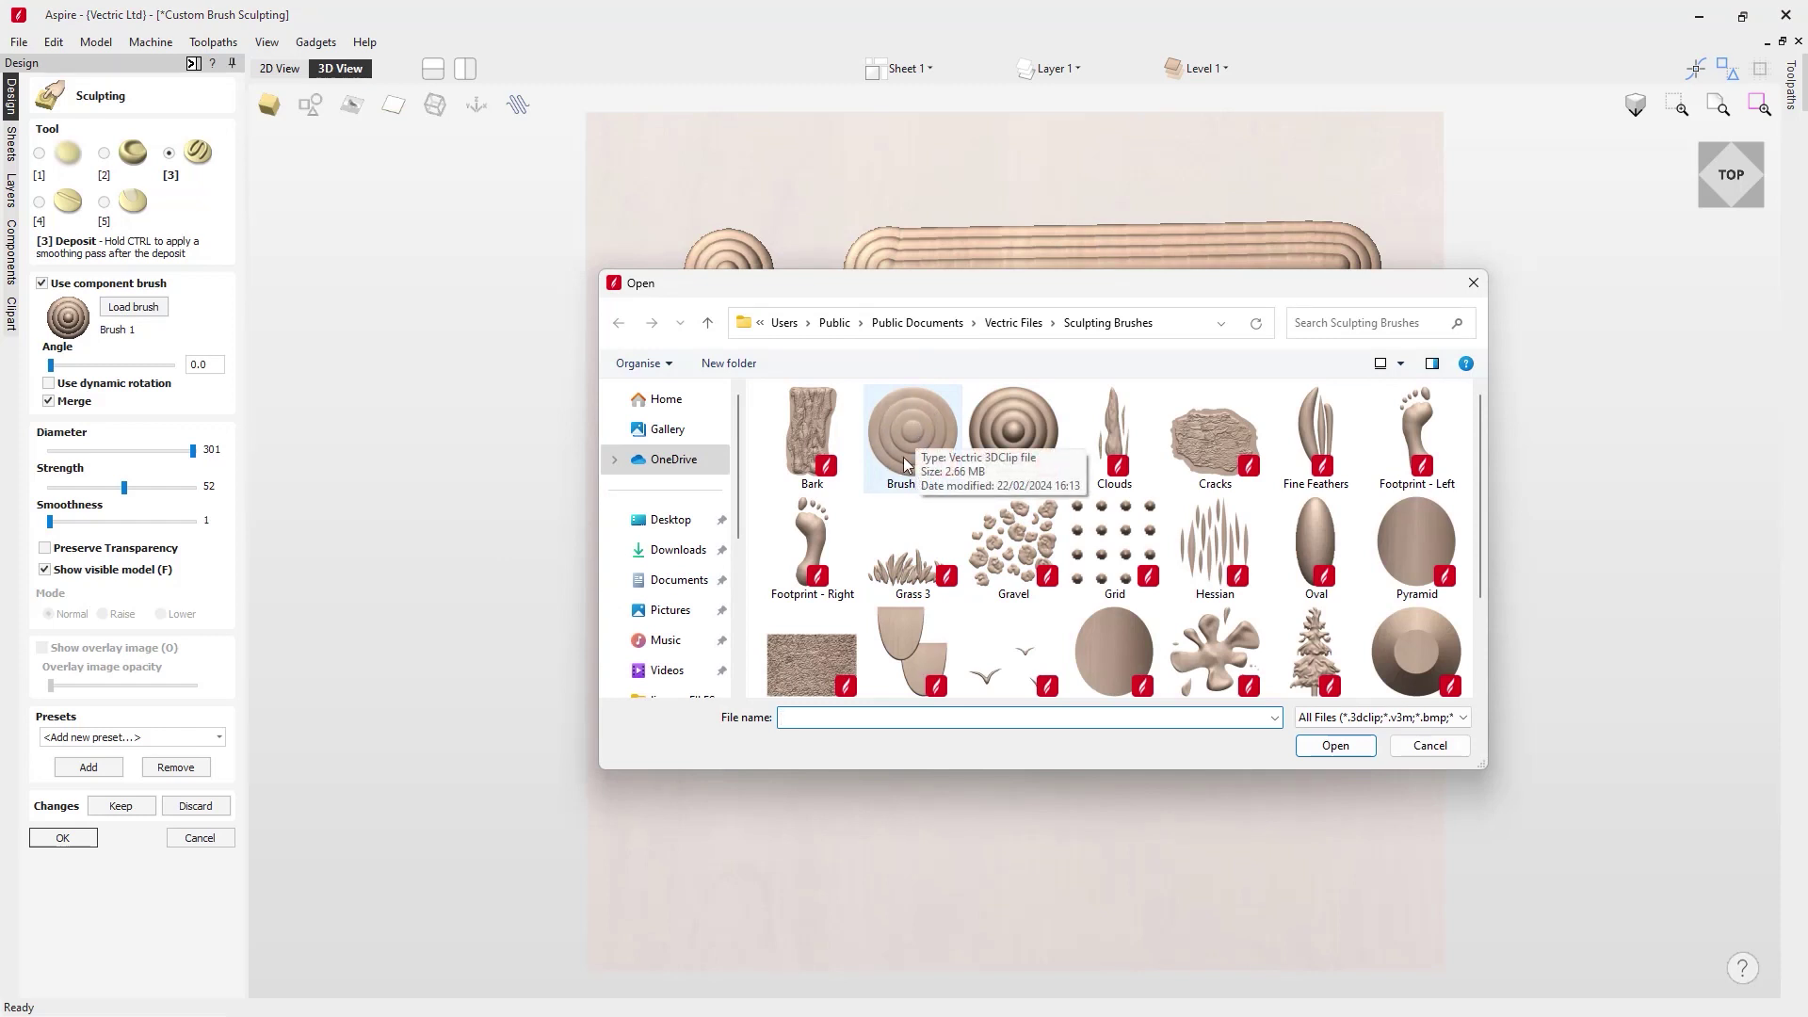
{"action": "left_click", "coordinate": [918, 438]}
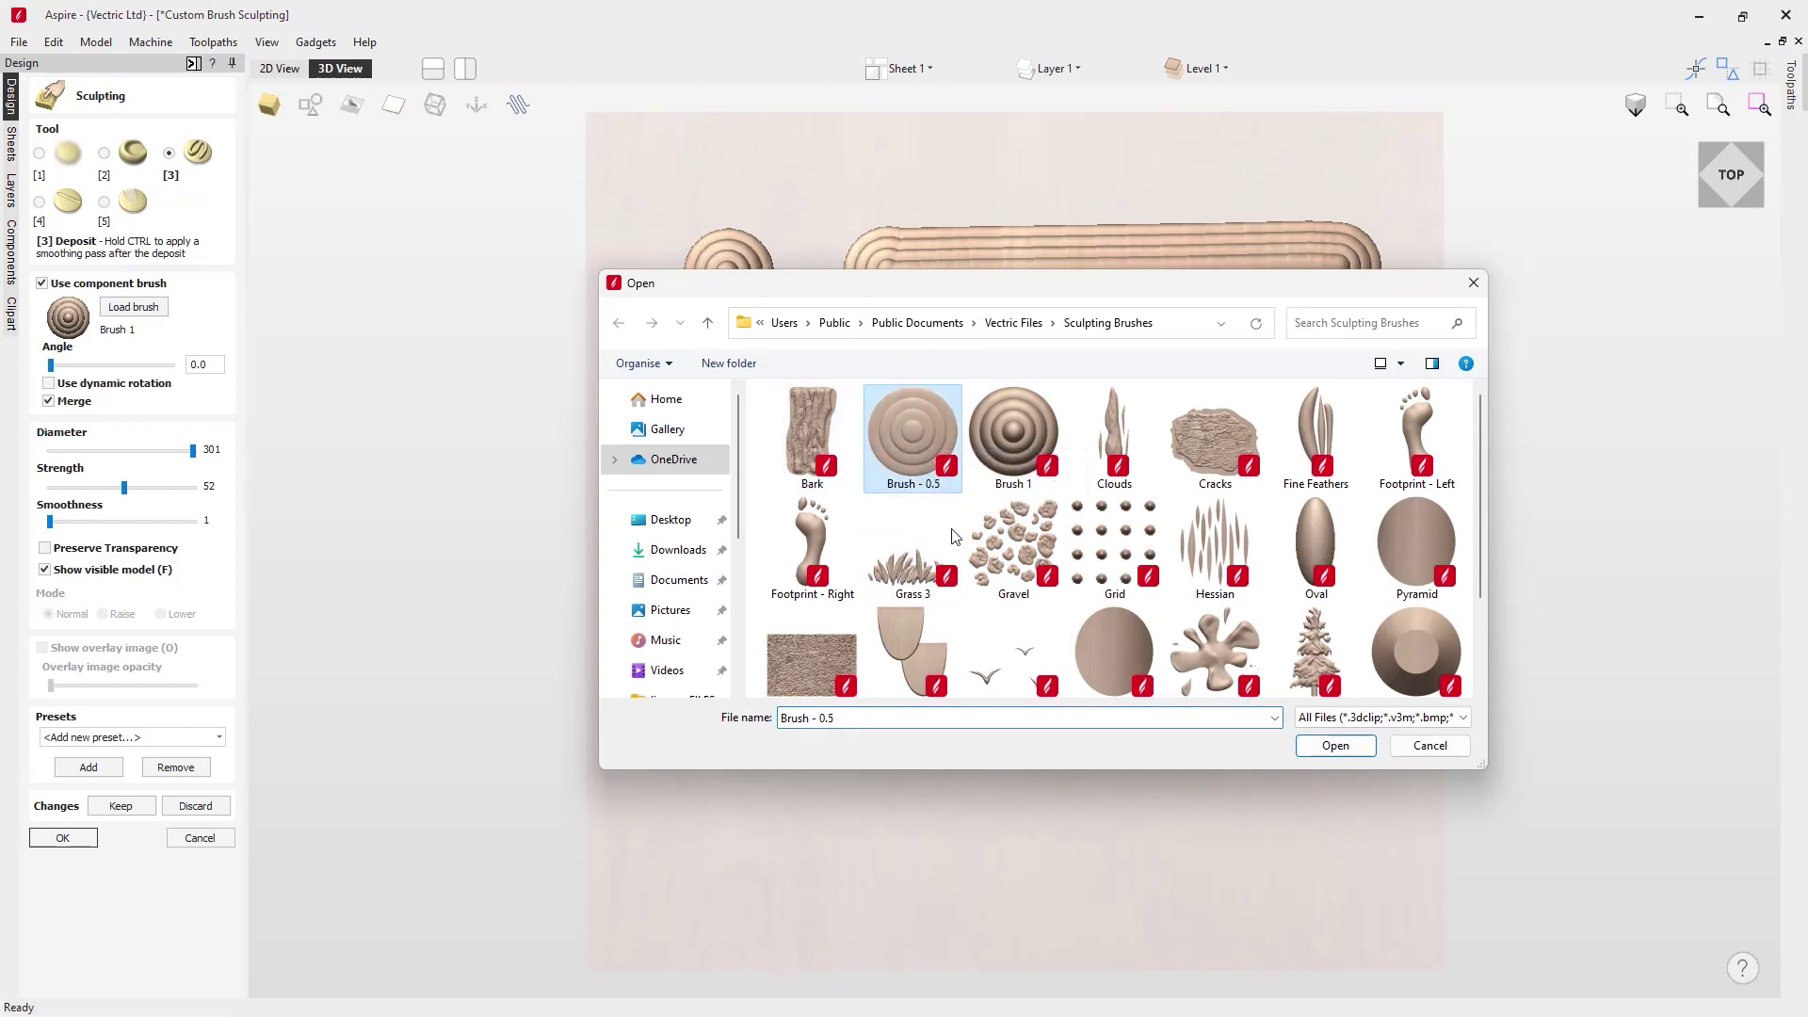
{"action": "left_click", "coordinate": [1350, 750]}
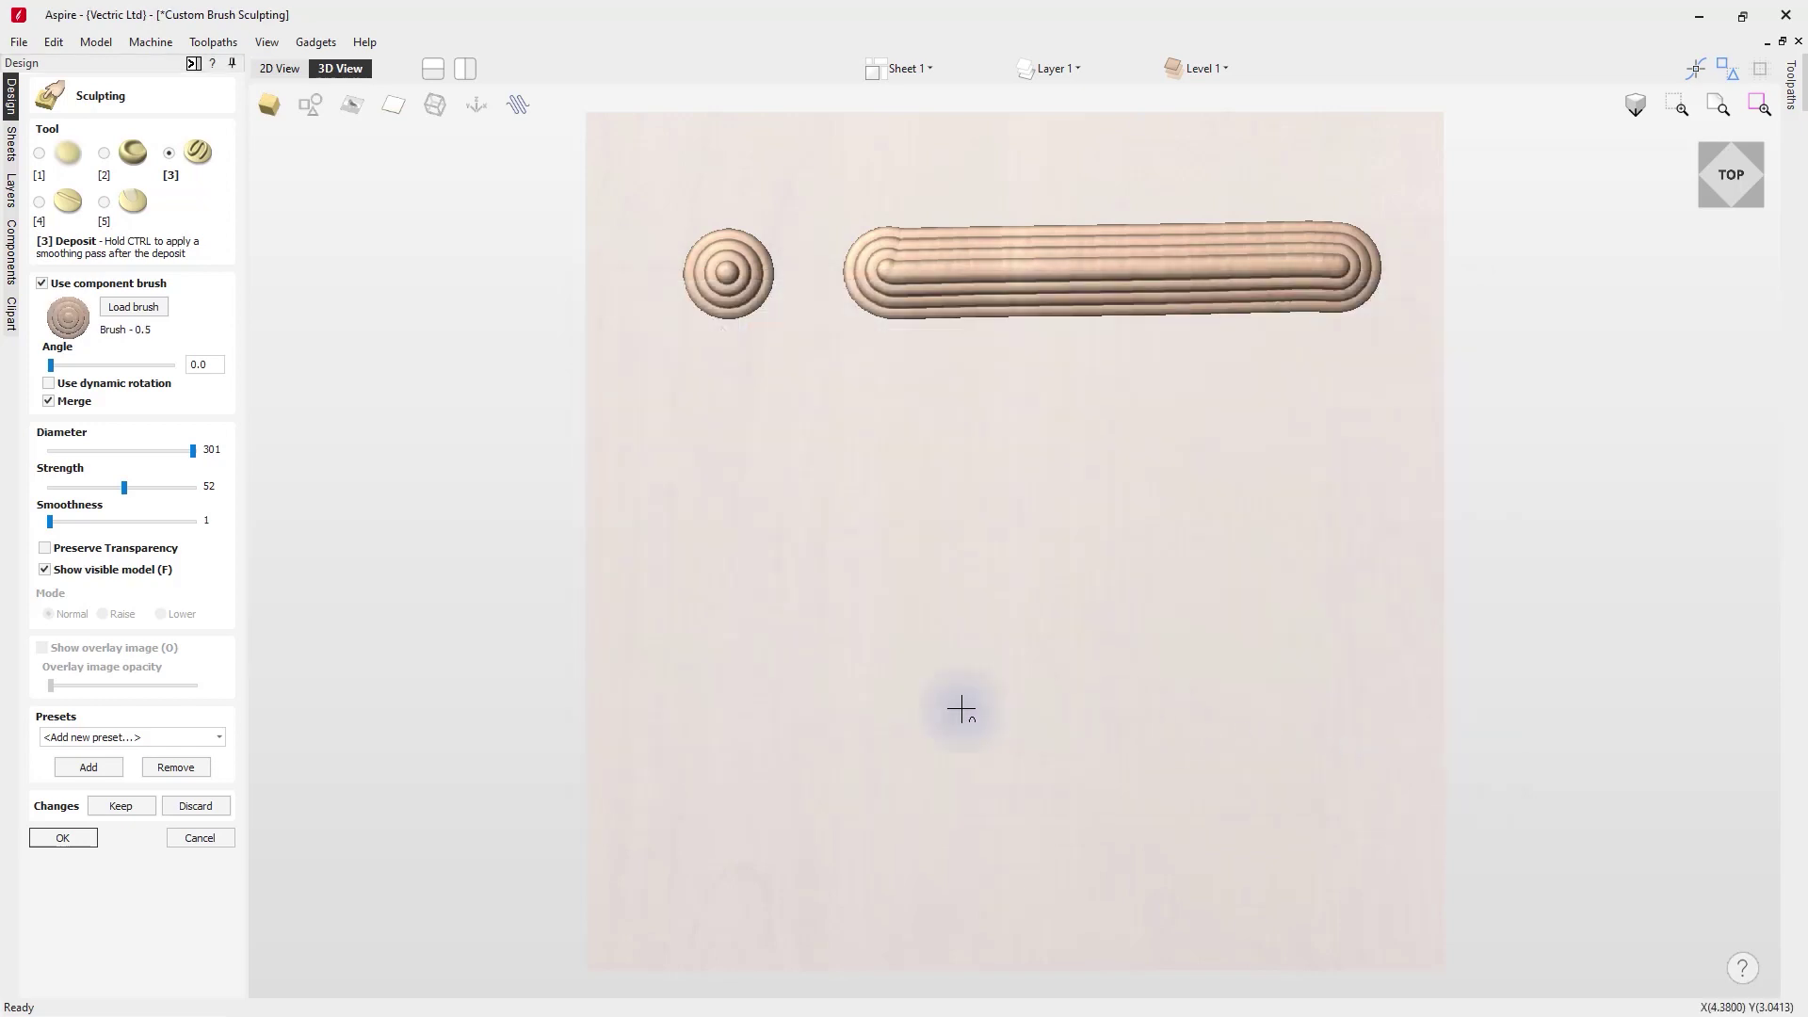
{"action": "left_click", "coordinate": [724, 481]}
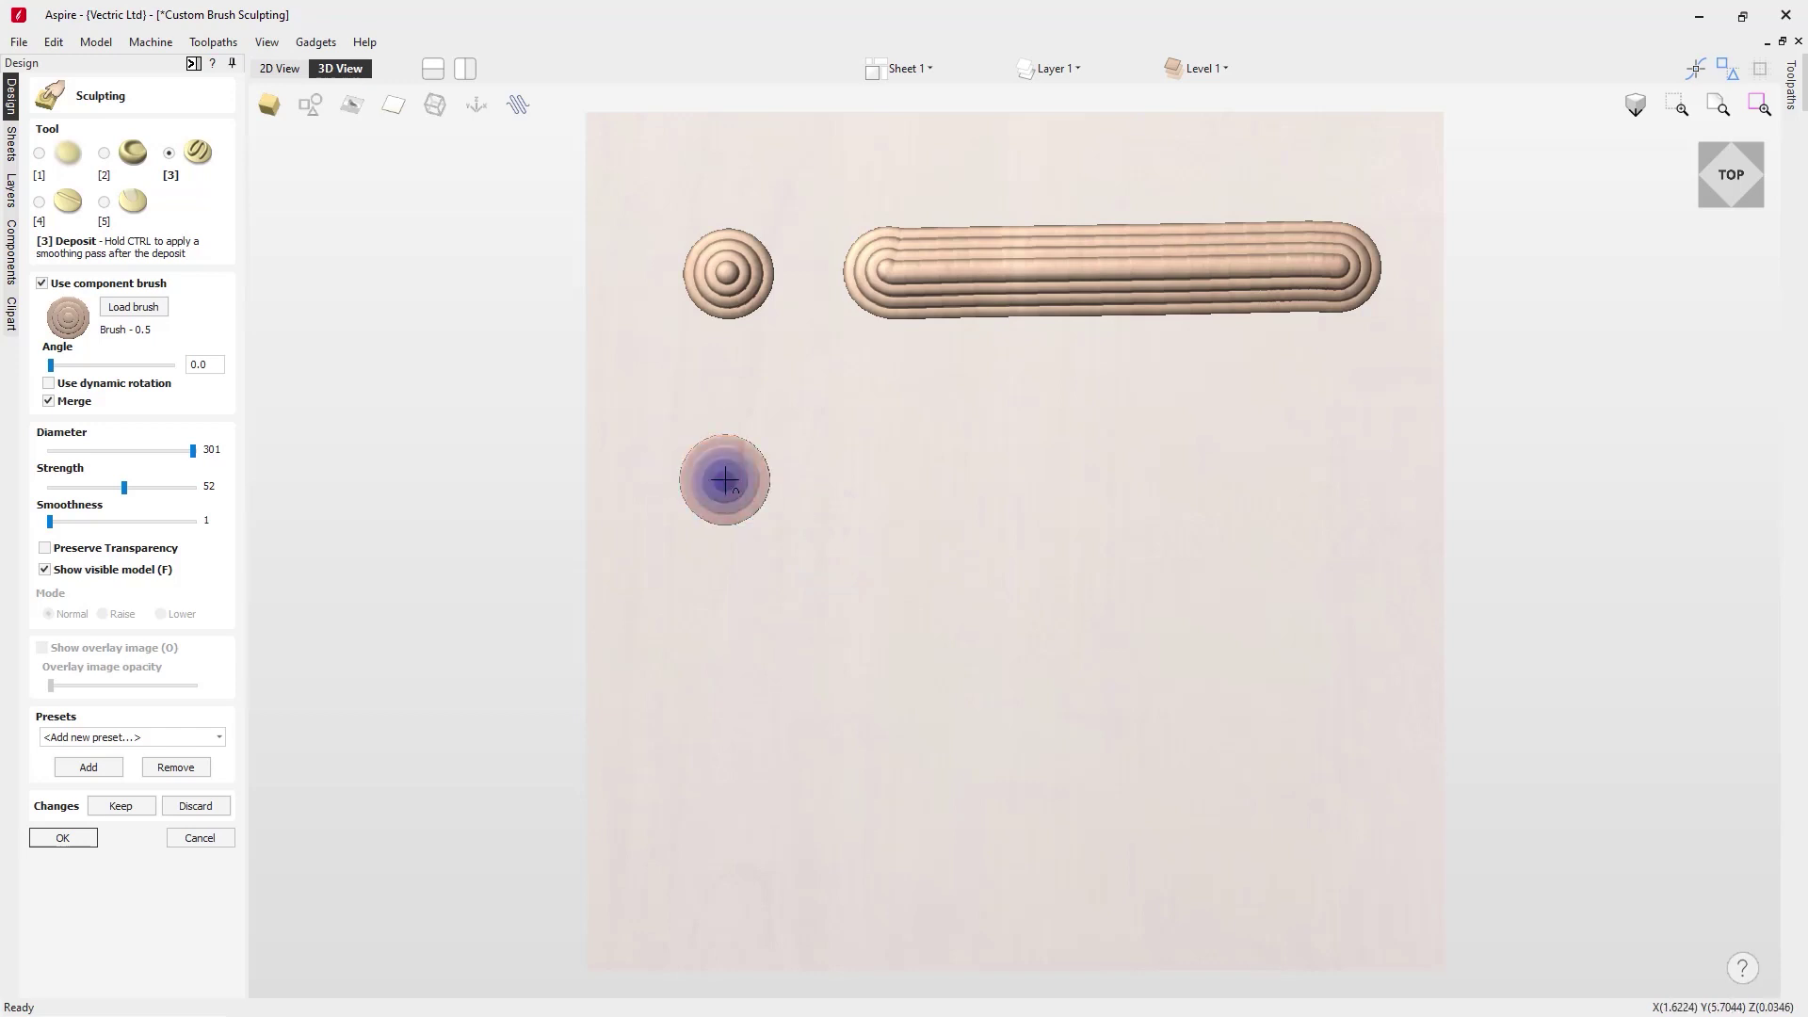
{"action": "left_click_drag", "start_coordinate": [880, 482], "coordinate": [1358, 487]}
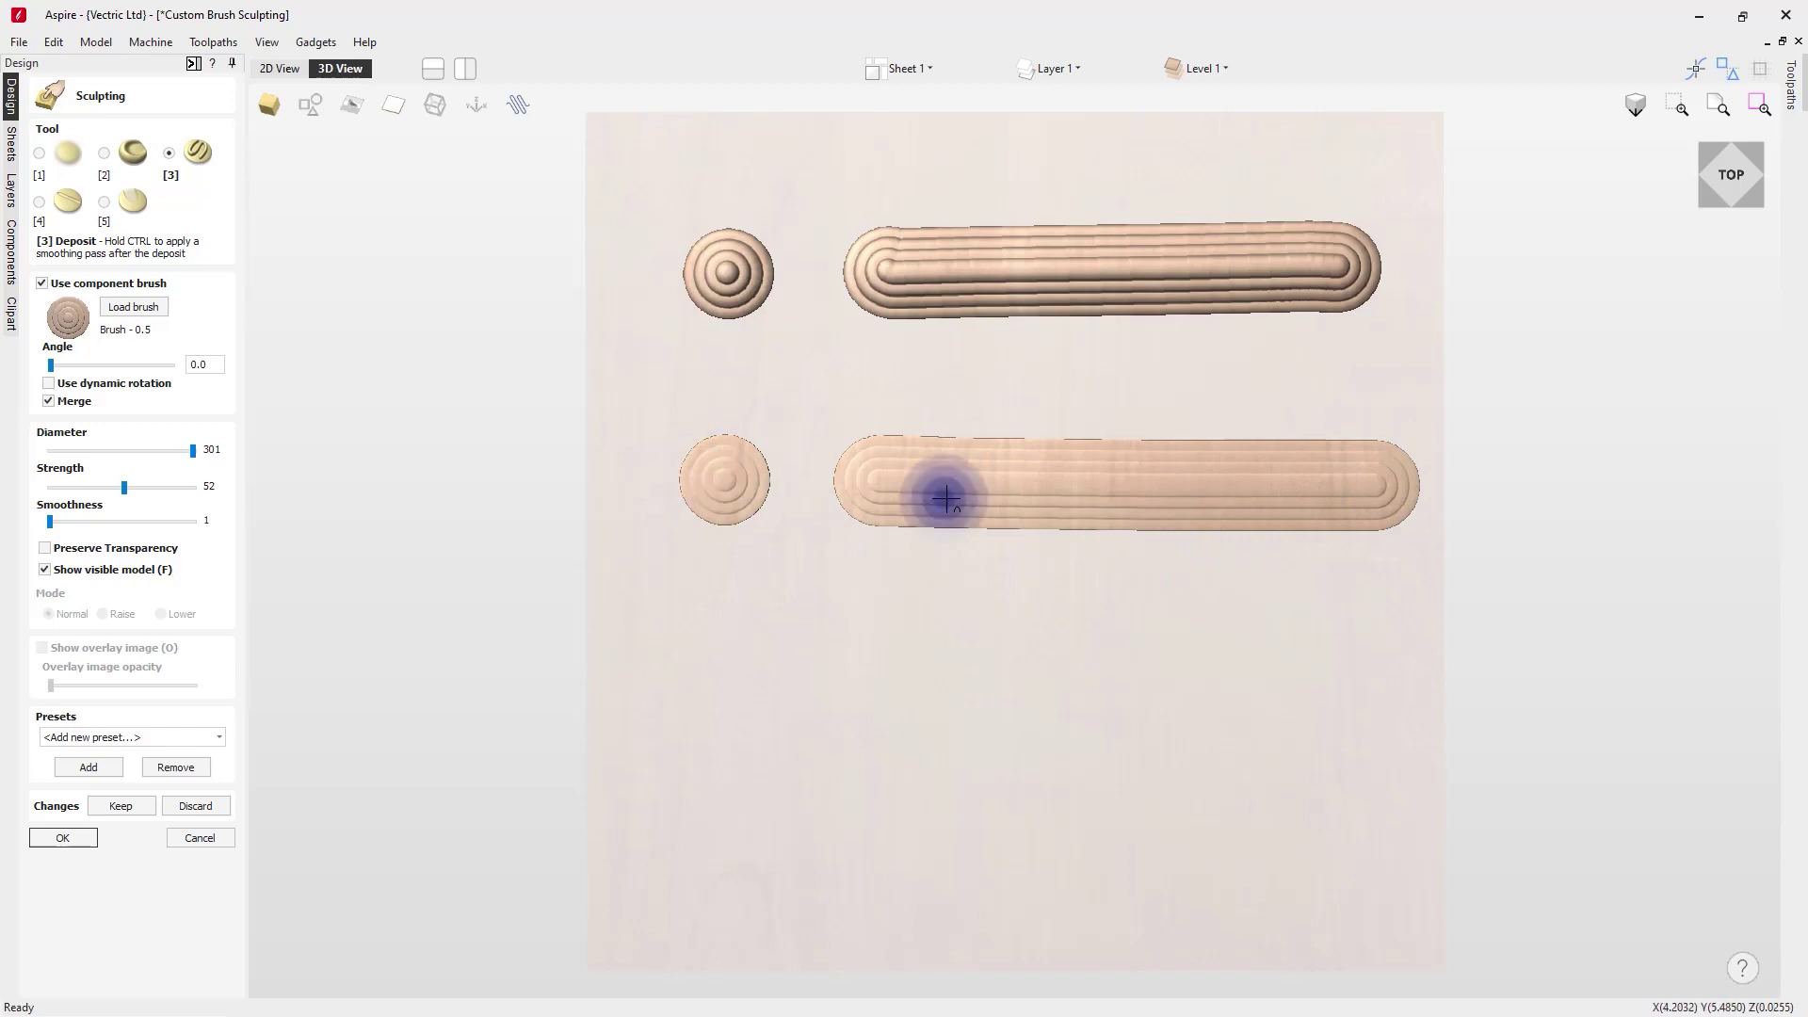
Discard the Brush 1 and Brush - 0.5 comparison deposits and exit Sculpting.
{"action": "left_click", "coordinate": [198, 807]}
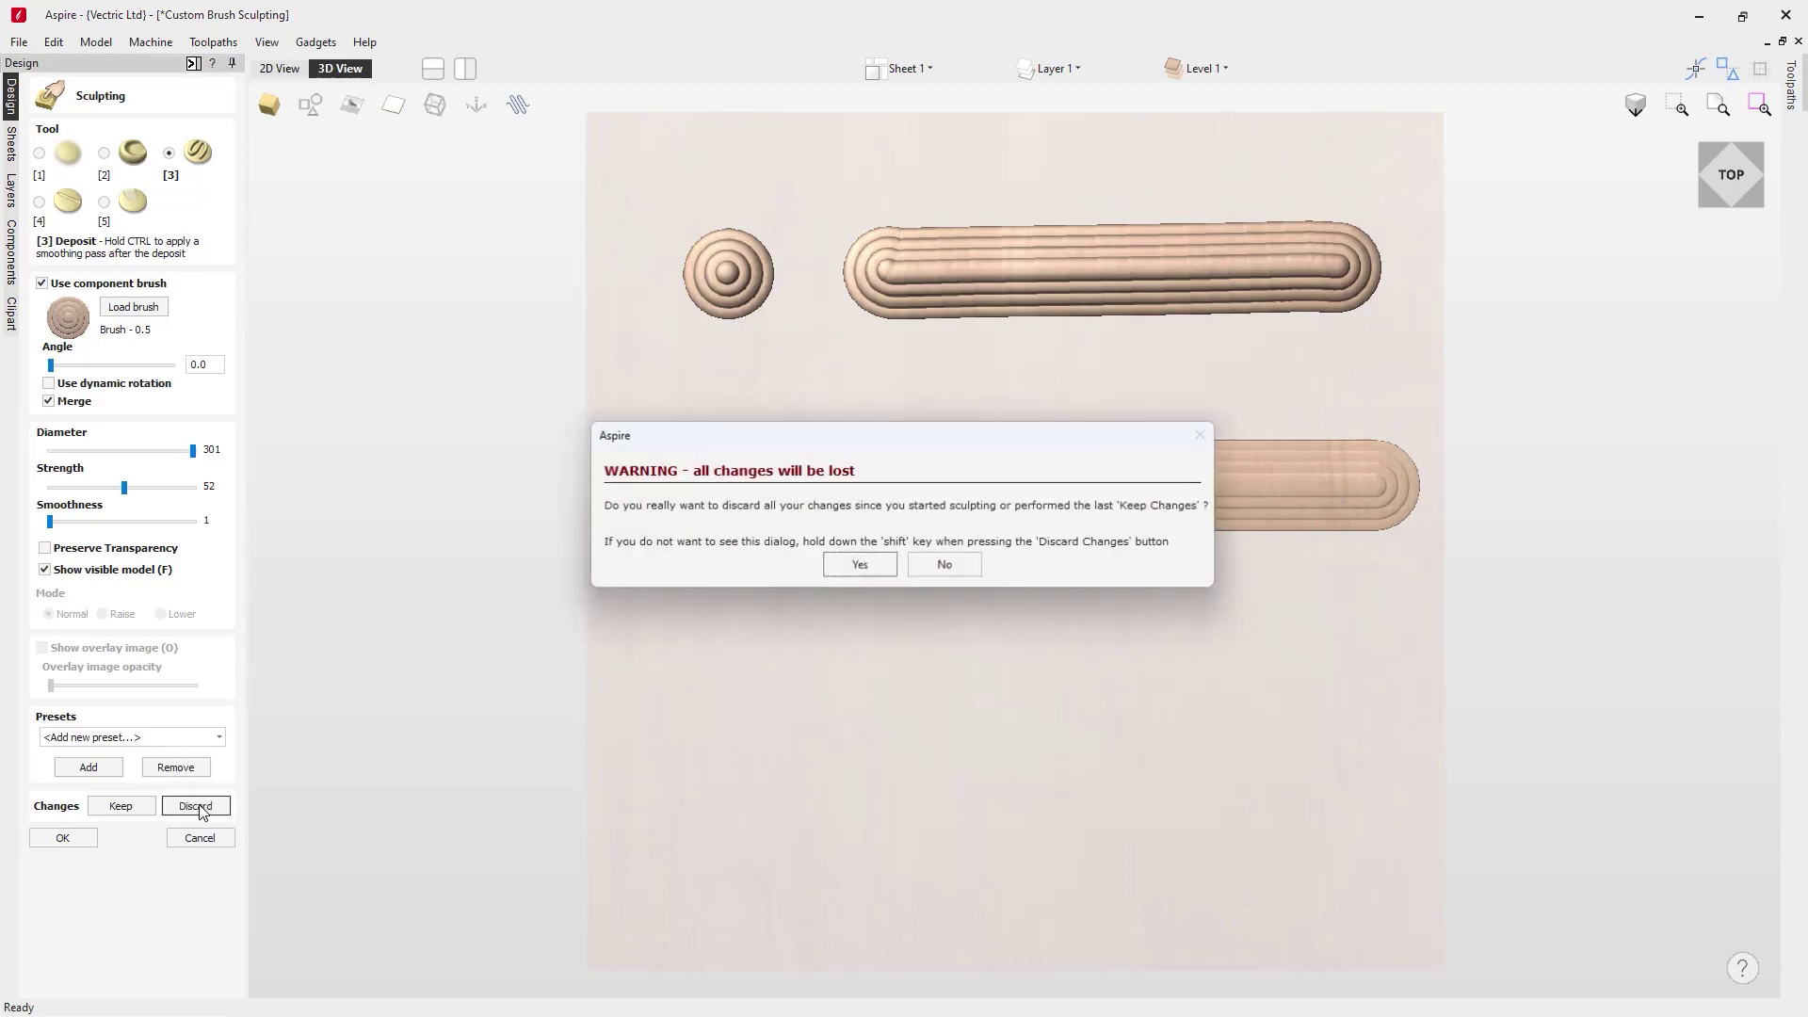
{"action": "left_click", "coordinate": [857, 566]}
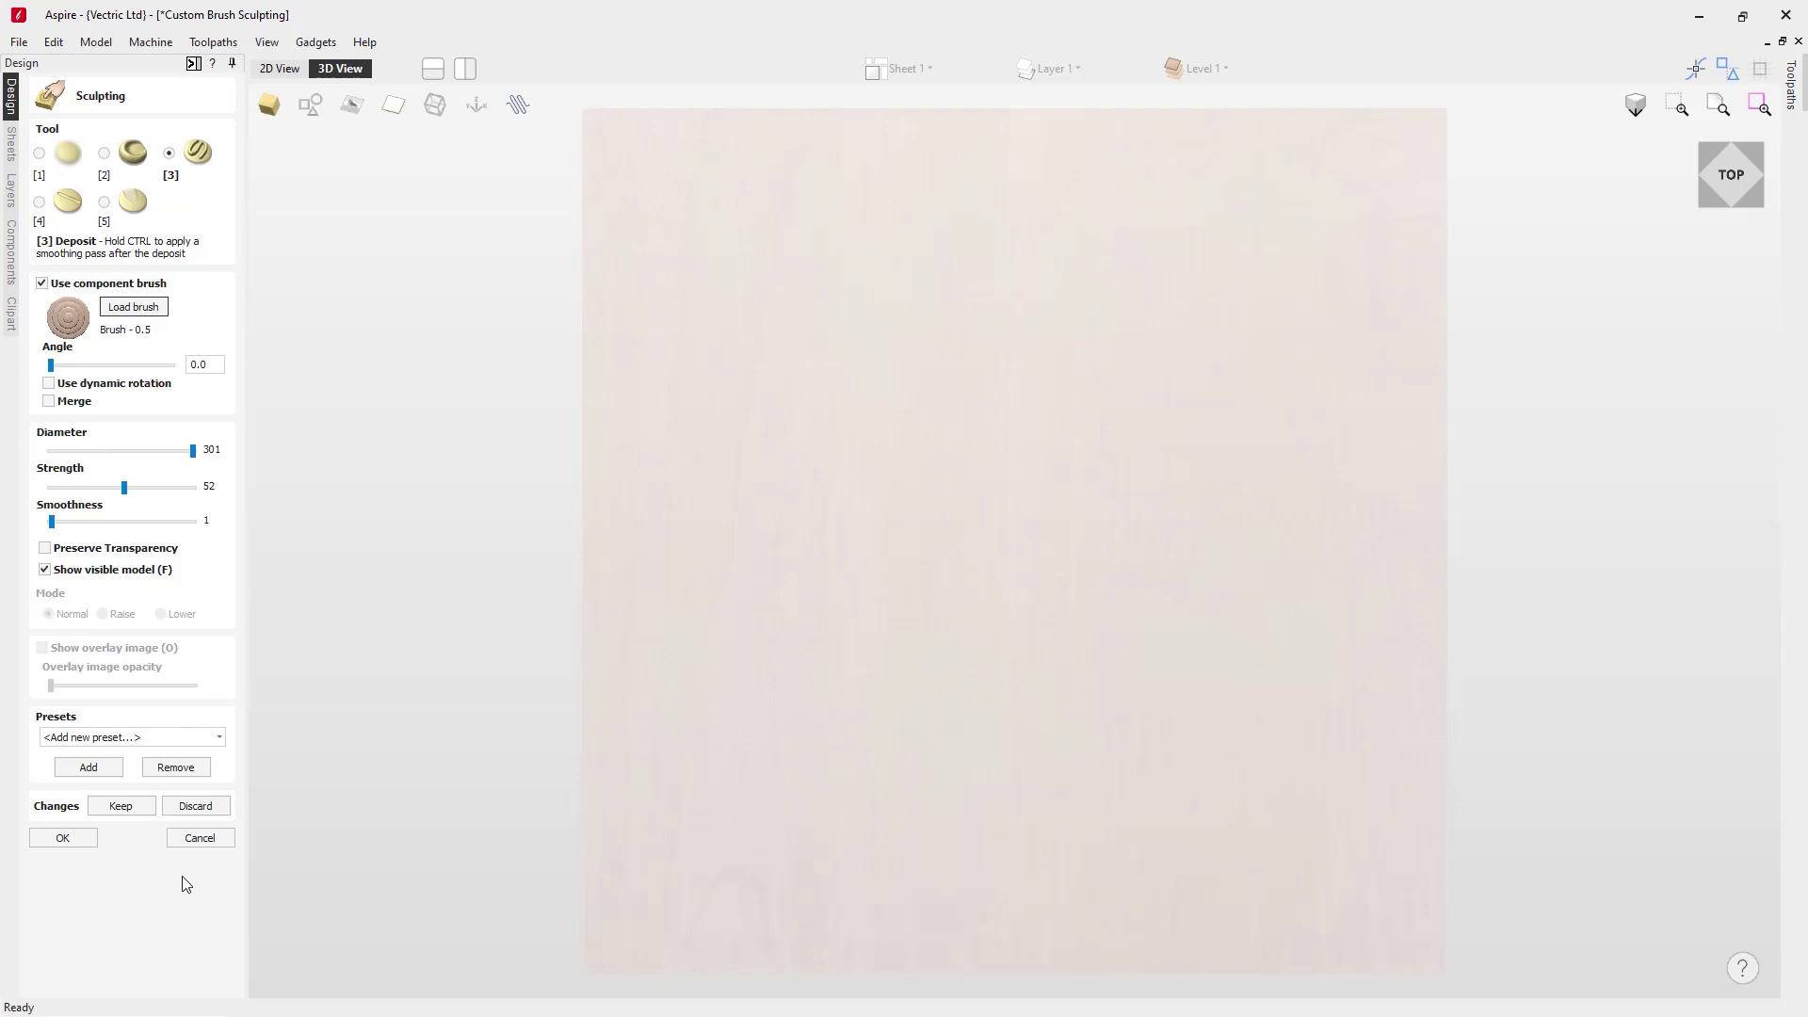
{"action": "left_click", "coordinate": [199, 838]}
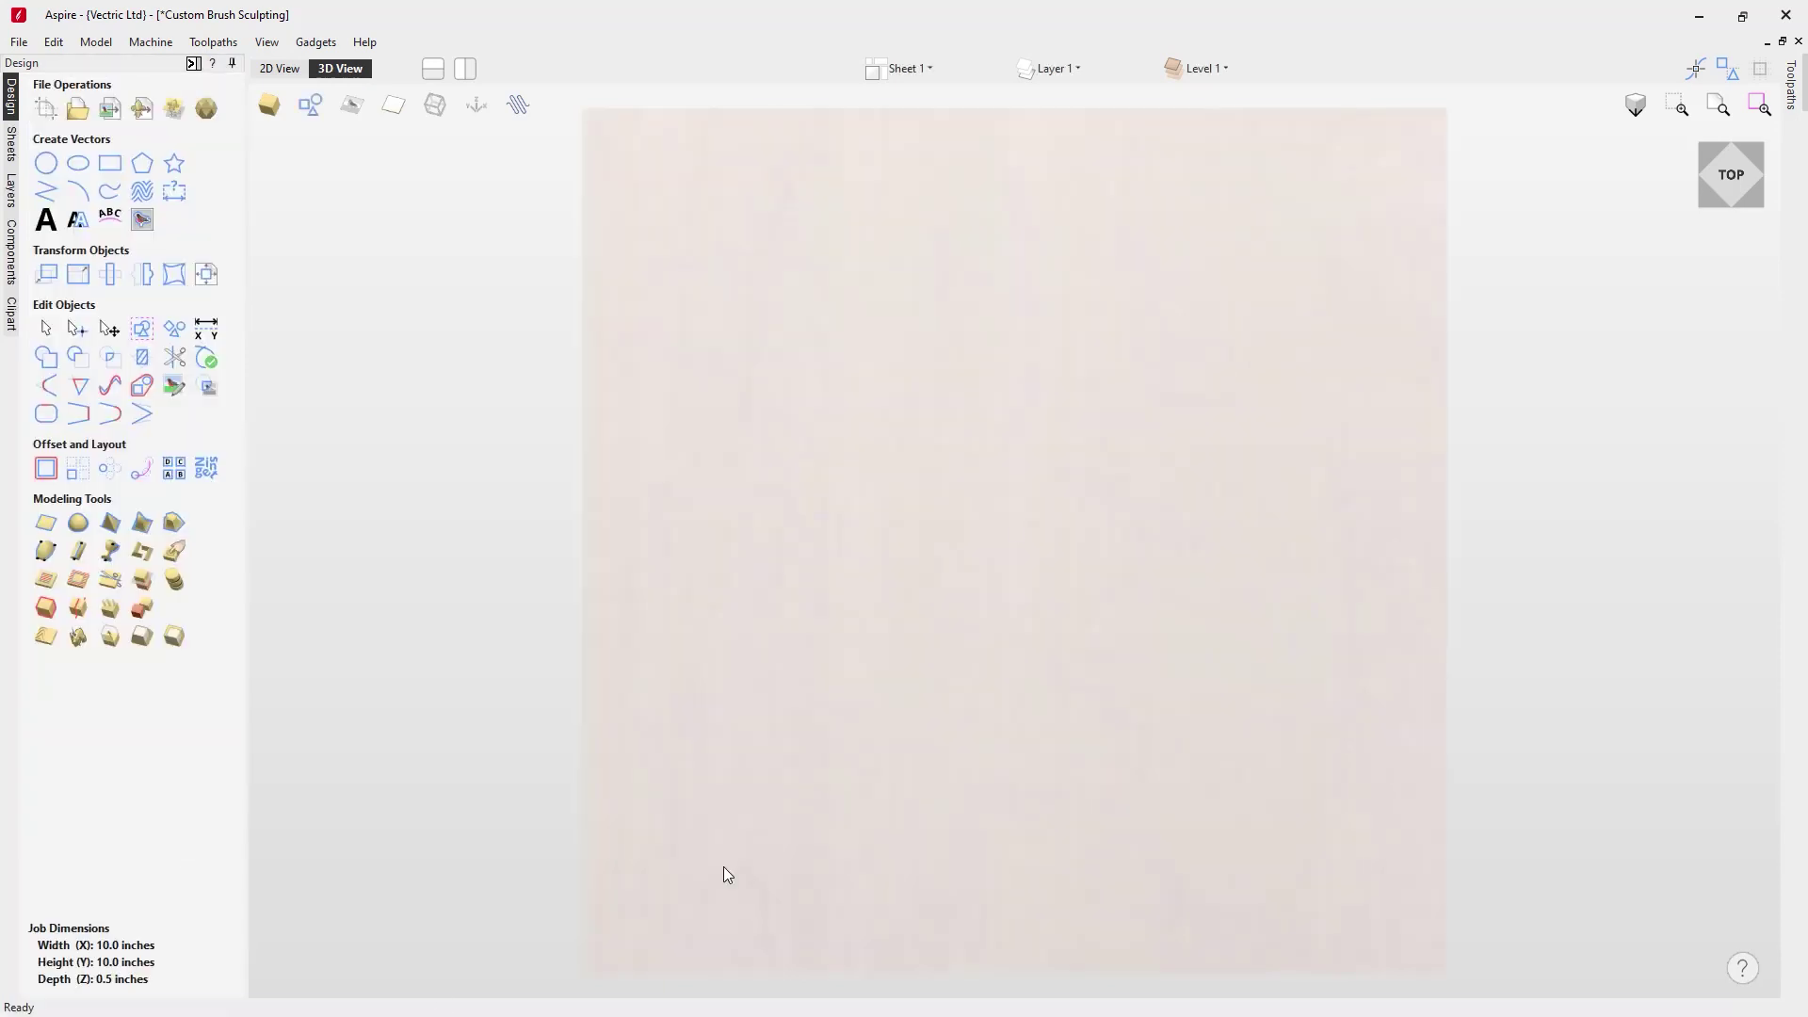
Make the Brush 2 layer active and select its pointed oval vector.
{"action": "left_click", "coordinate": [1072, 71]}
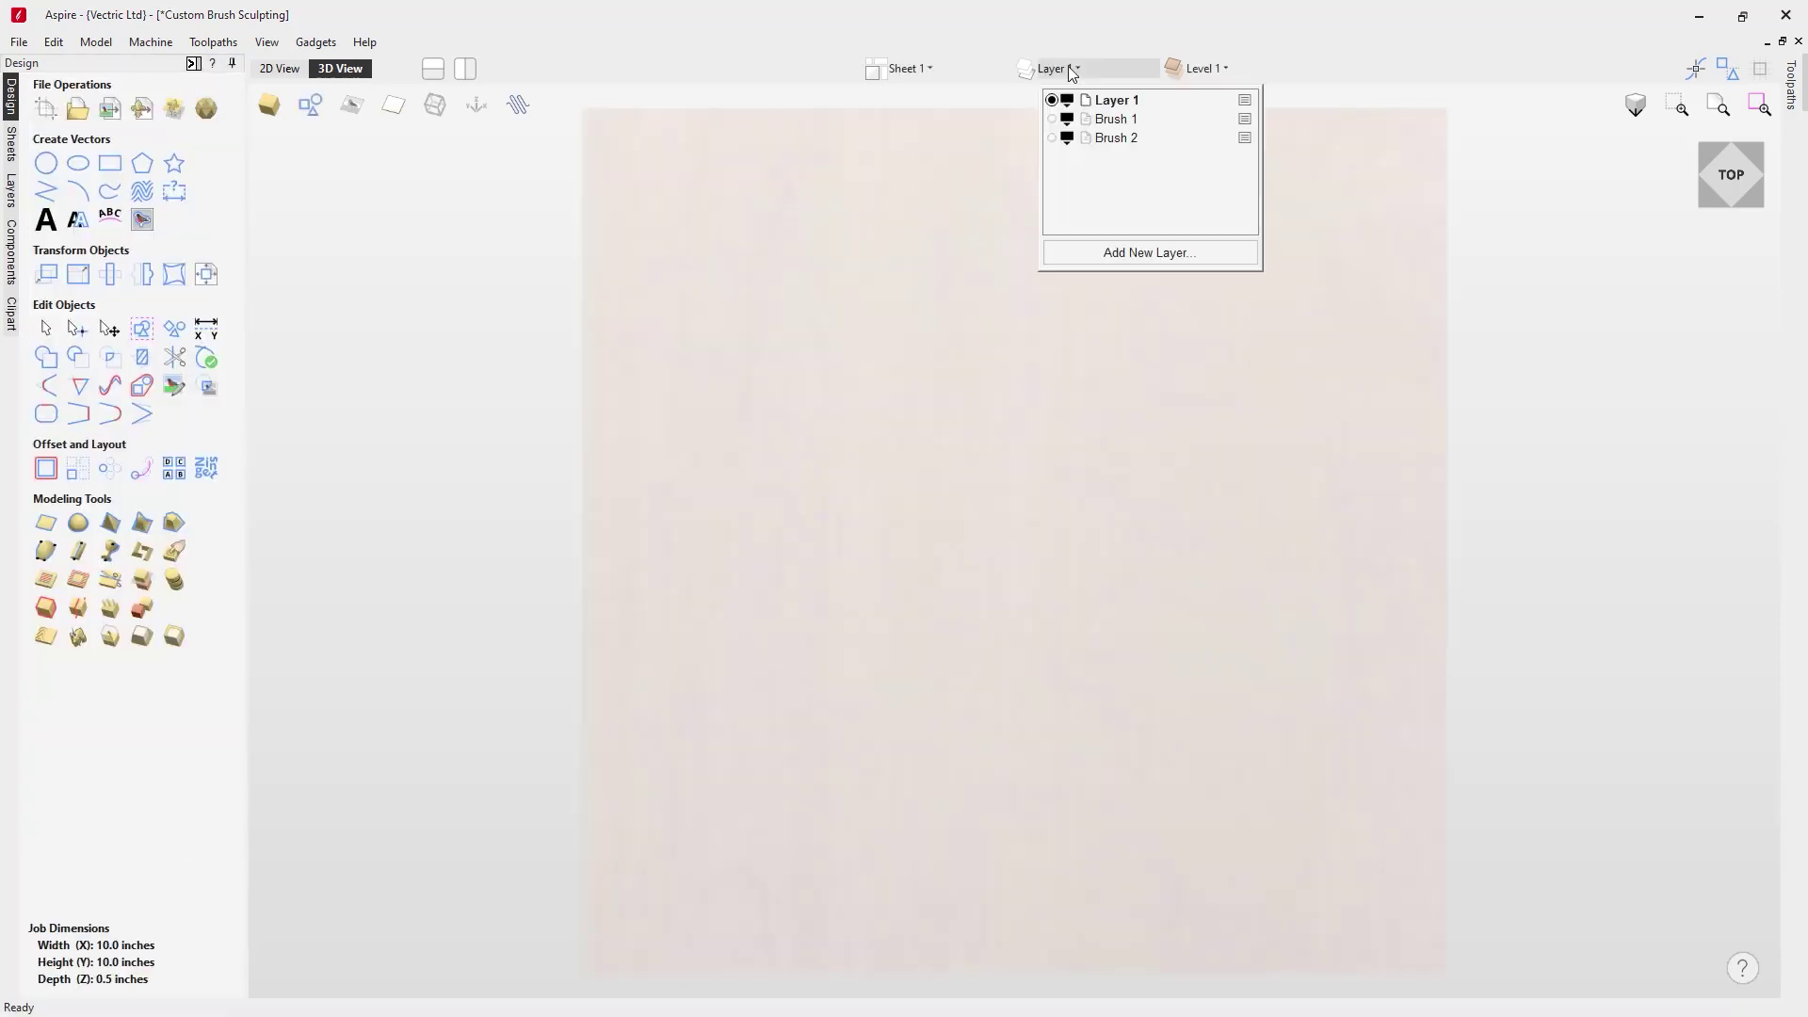
{"action": "left_click", "coordinate": [1052, 139]}
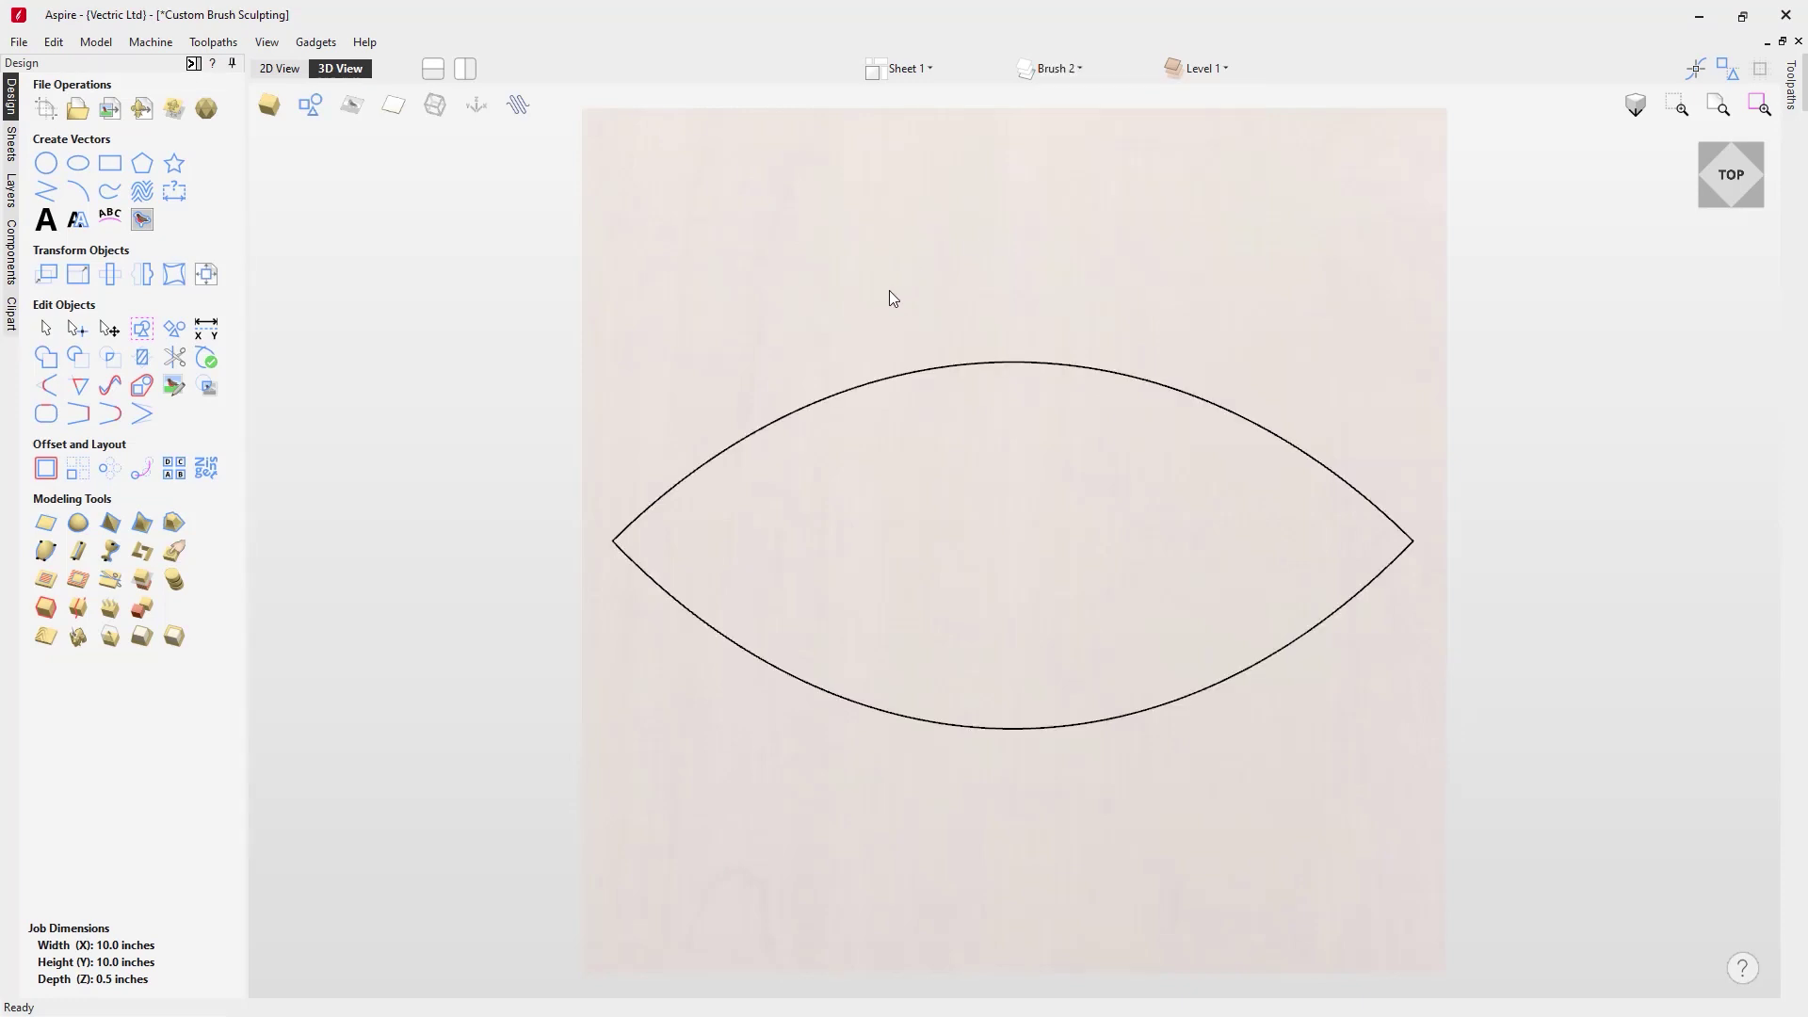
{"action": "left_click", "coordinate": [1117, 720]}
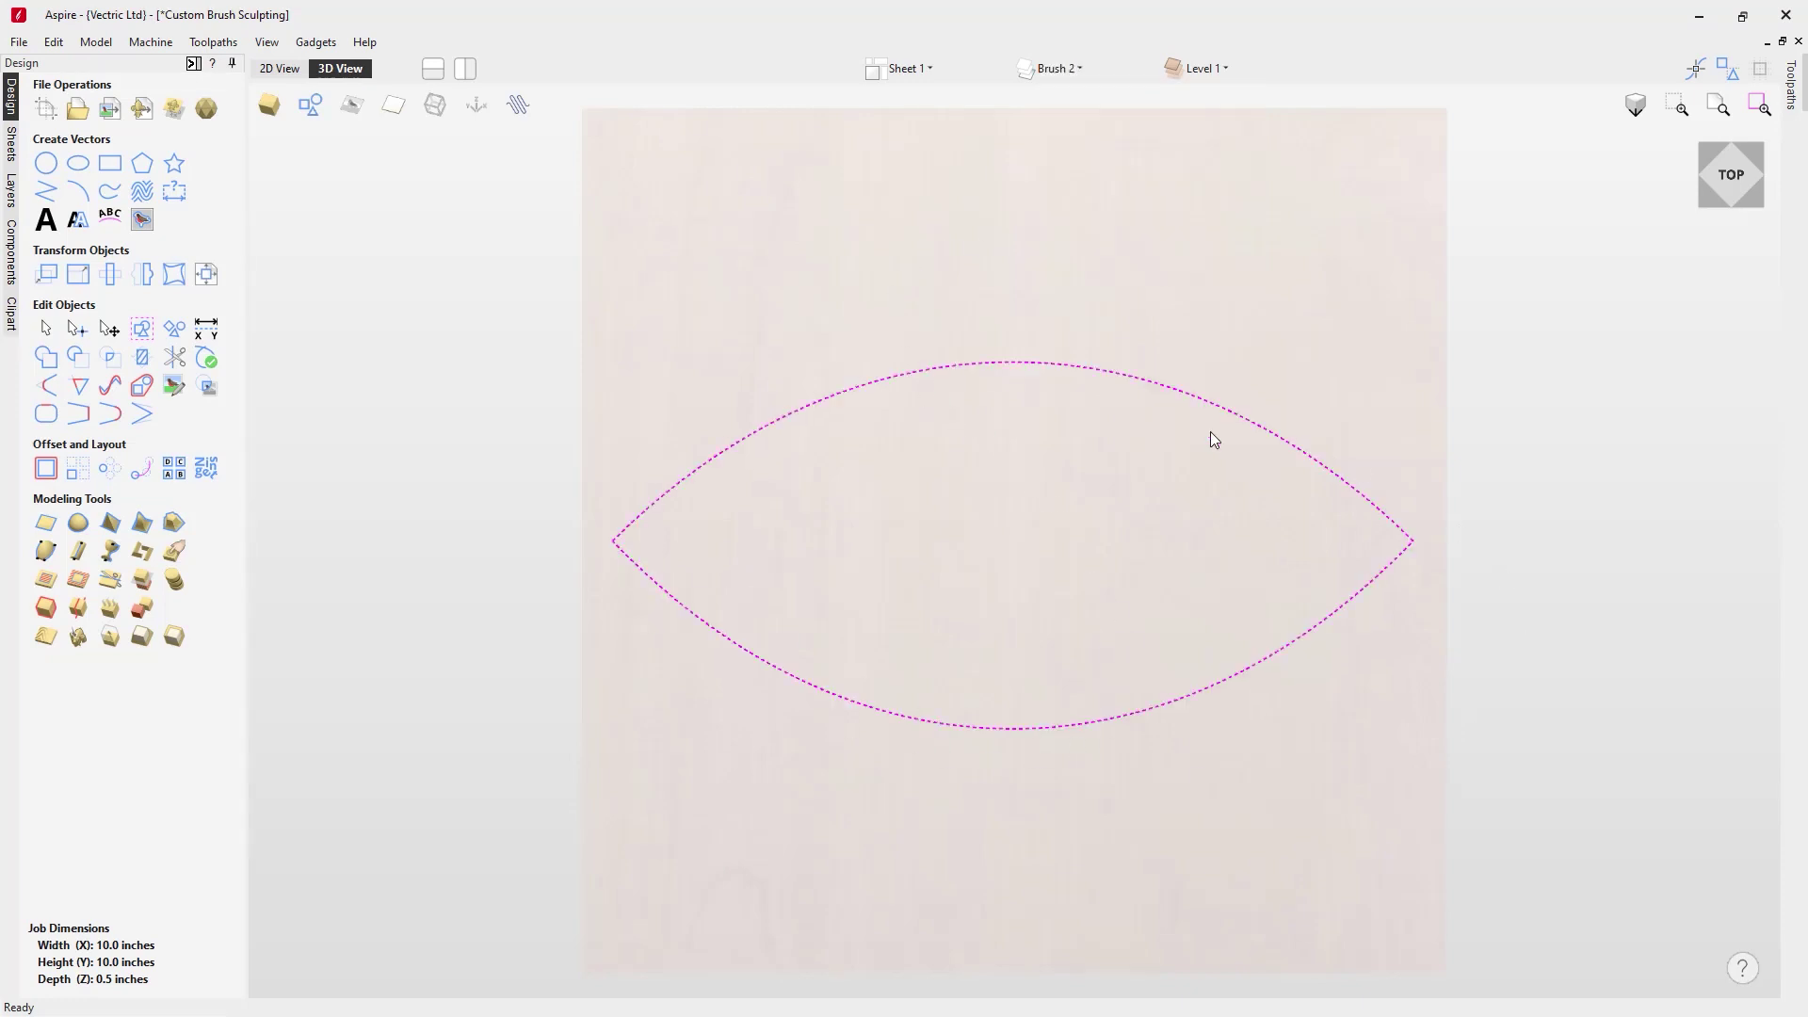
{"action": "left_click_drag", "start_coordinate": [911, 893], "coordinate": [854, 553]}
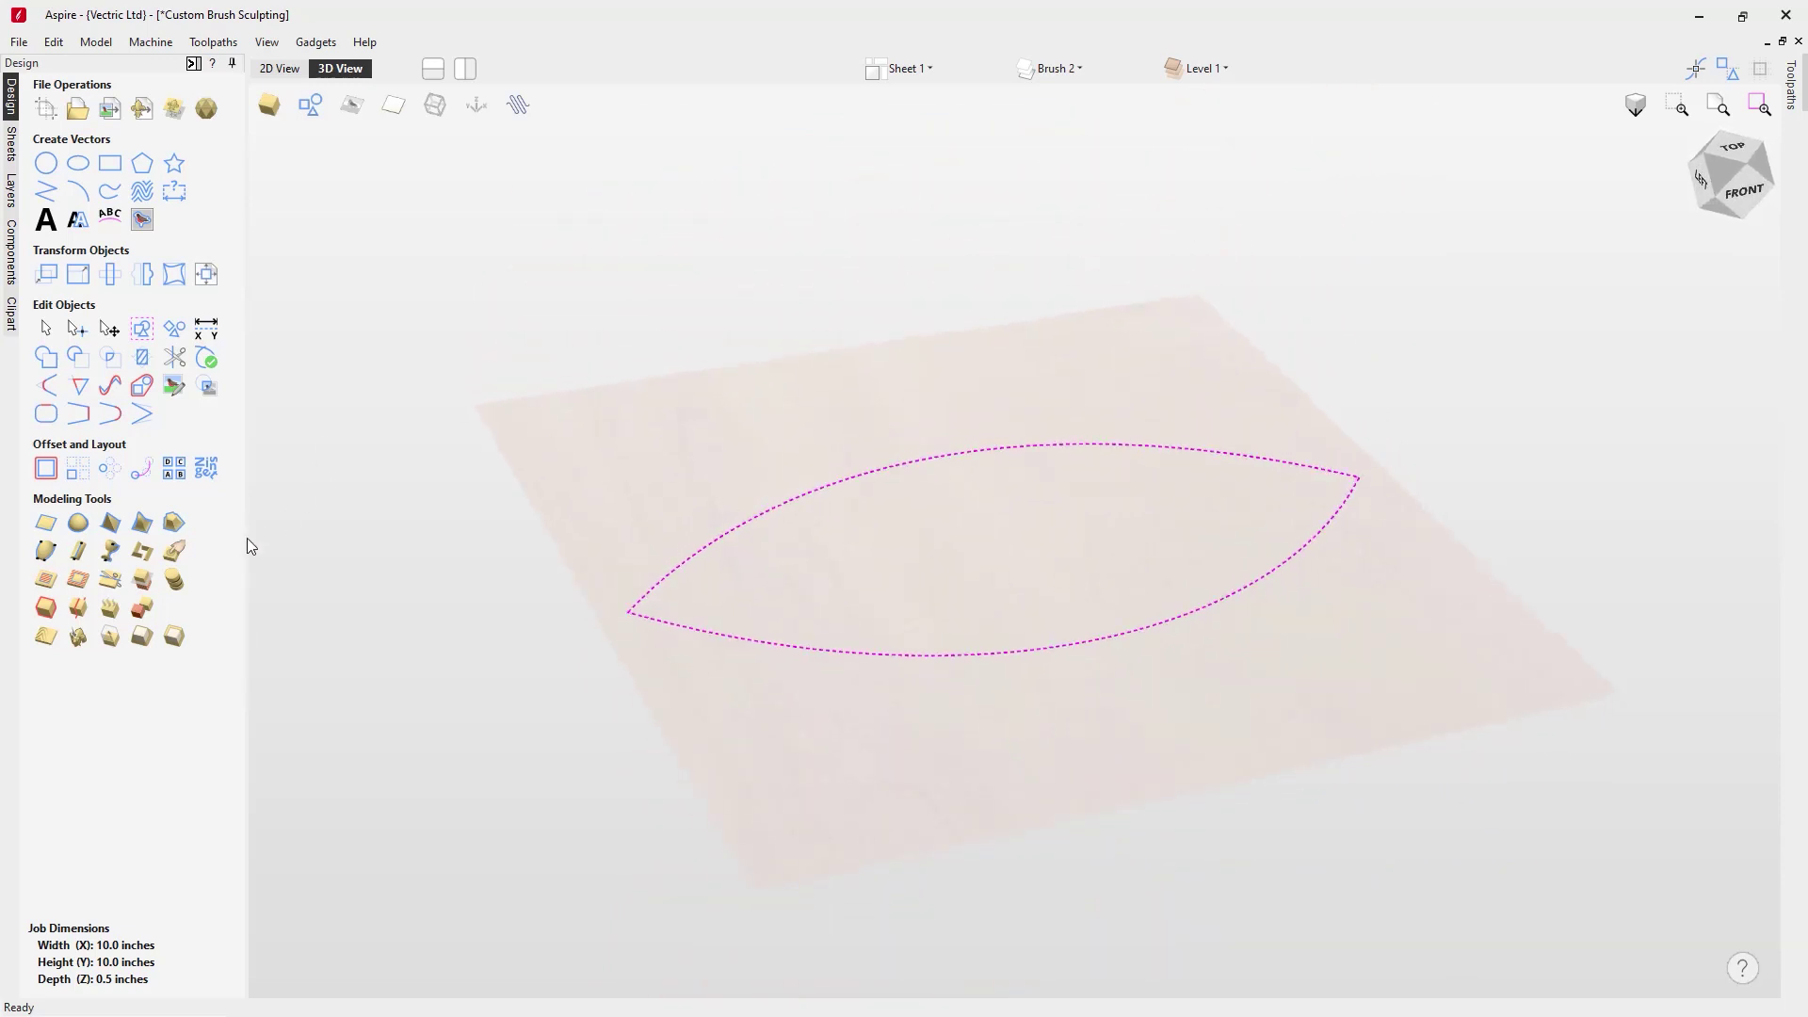
Create a smooth shape from the pointed oval with adjusted top and base smoothing and a total height of about 1.1262 inches.
{"action": "left_click", "coordinate": [142, 524]}
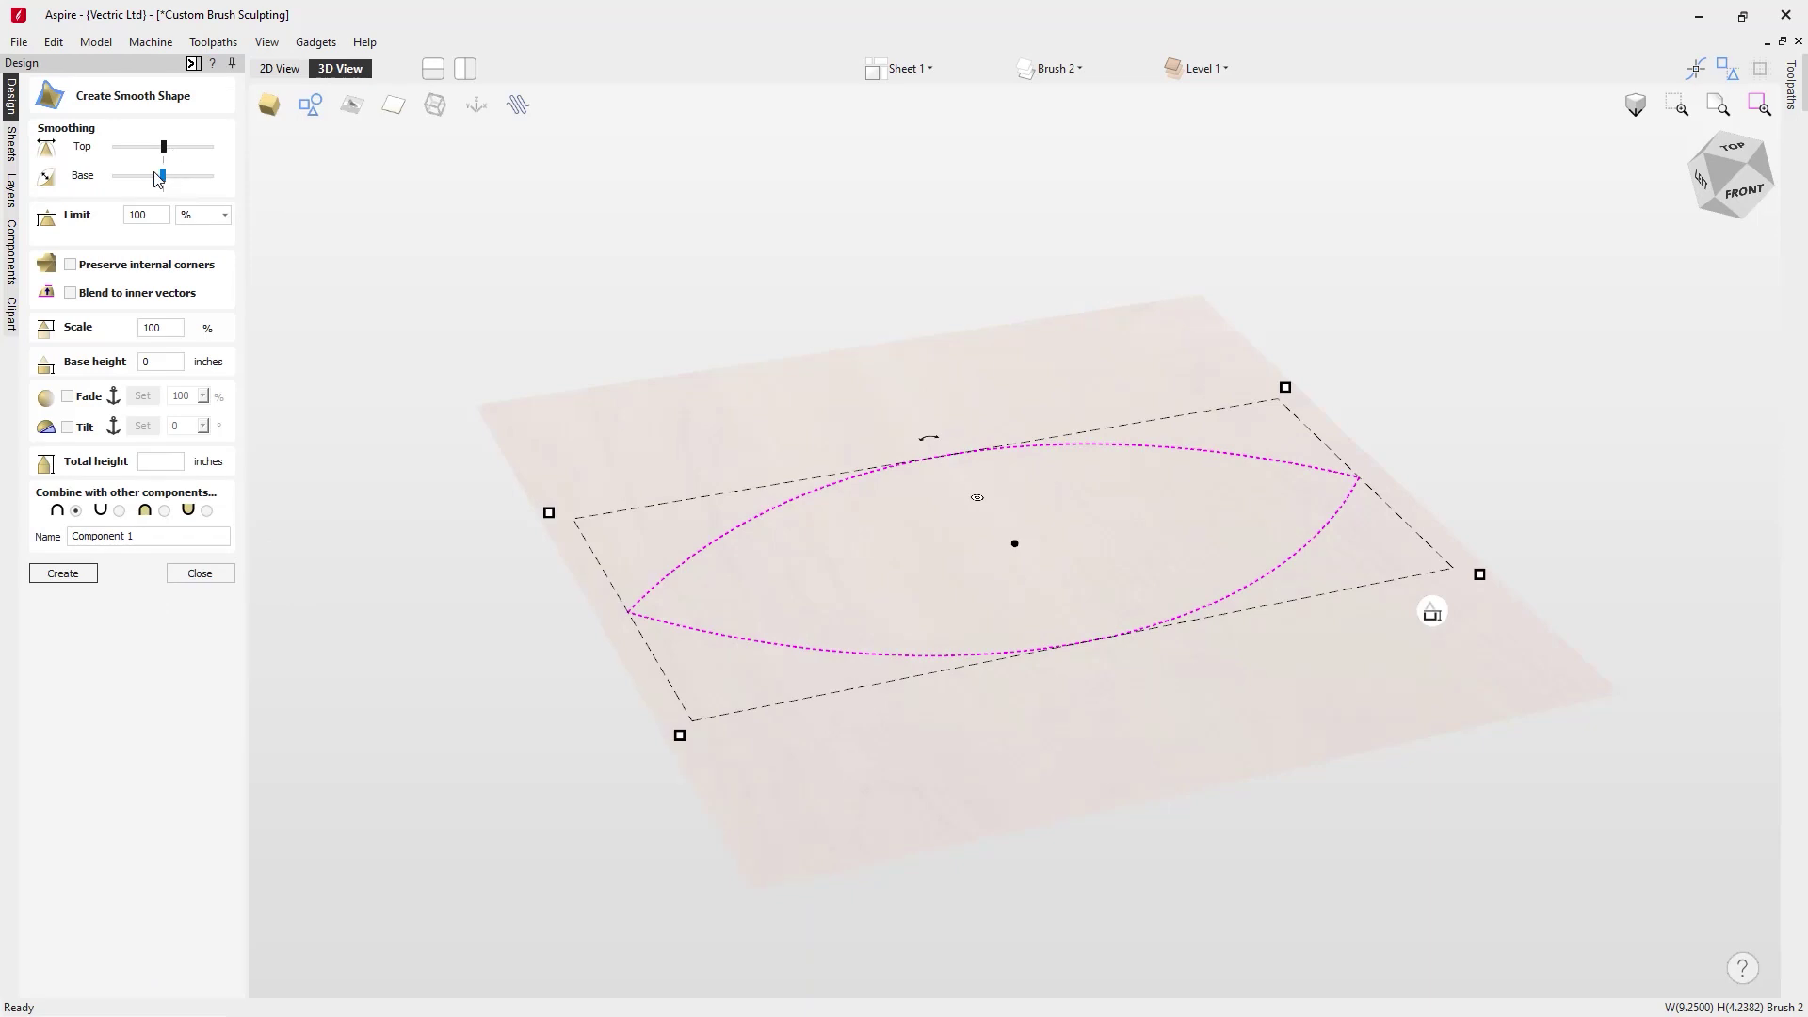
{"action": "left_click_drag", "start_coordinate": [159, 179], "coordinate": [160, 167]}
{"action": "key", "text": "Left"}
{"action": "left_click_drag", "start_coordinate": [1352, 627], "coordinate": [1352, 693]}
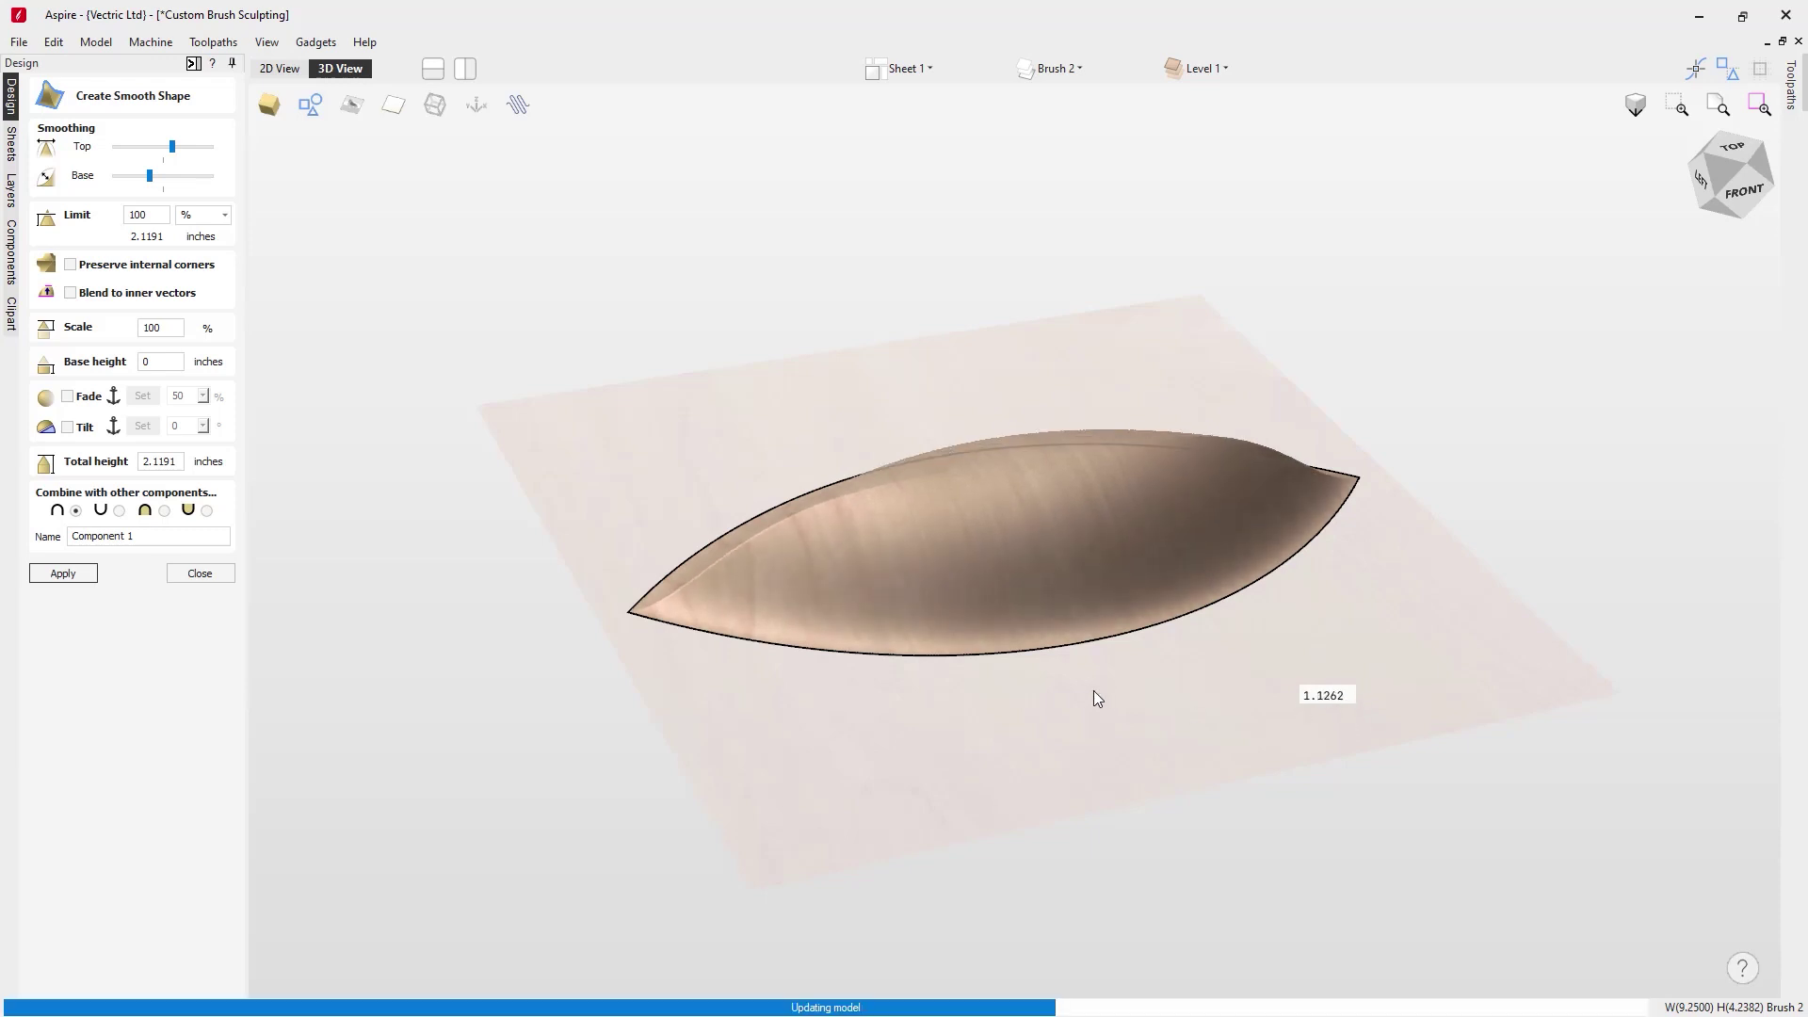
{"action": "left_click_drag", "start_coordinate": [1166, 691], "coordinate": [933, 801]}
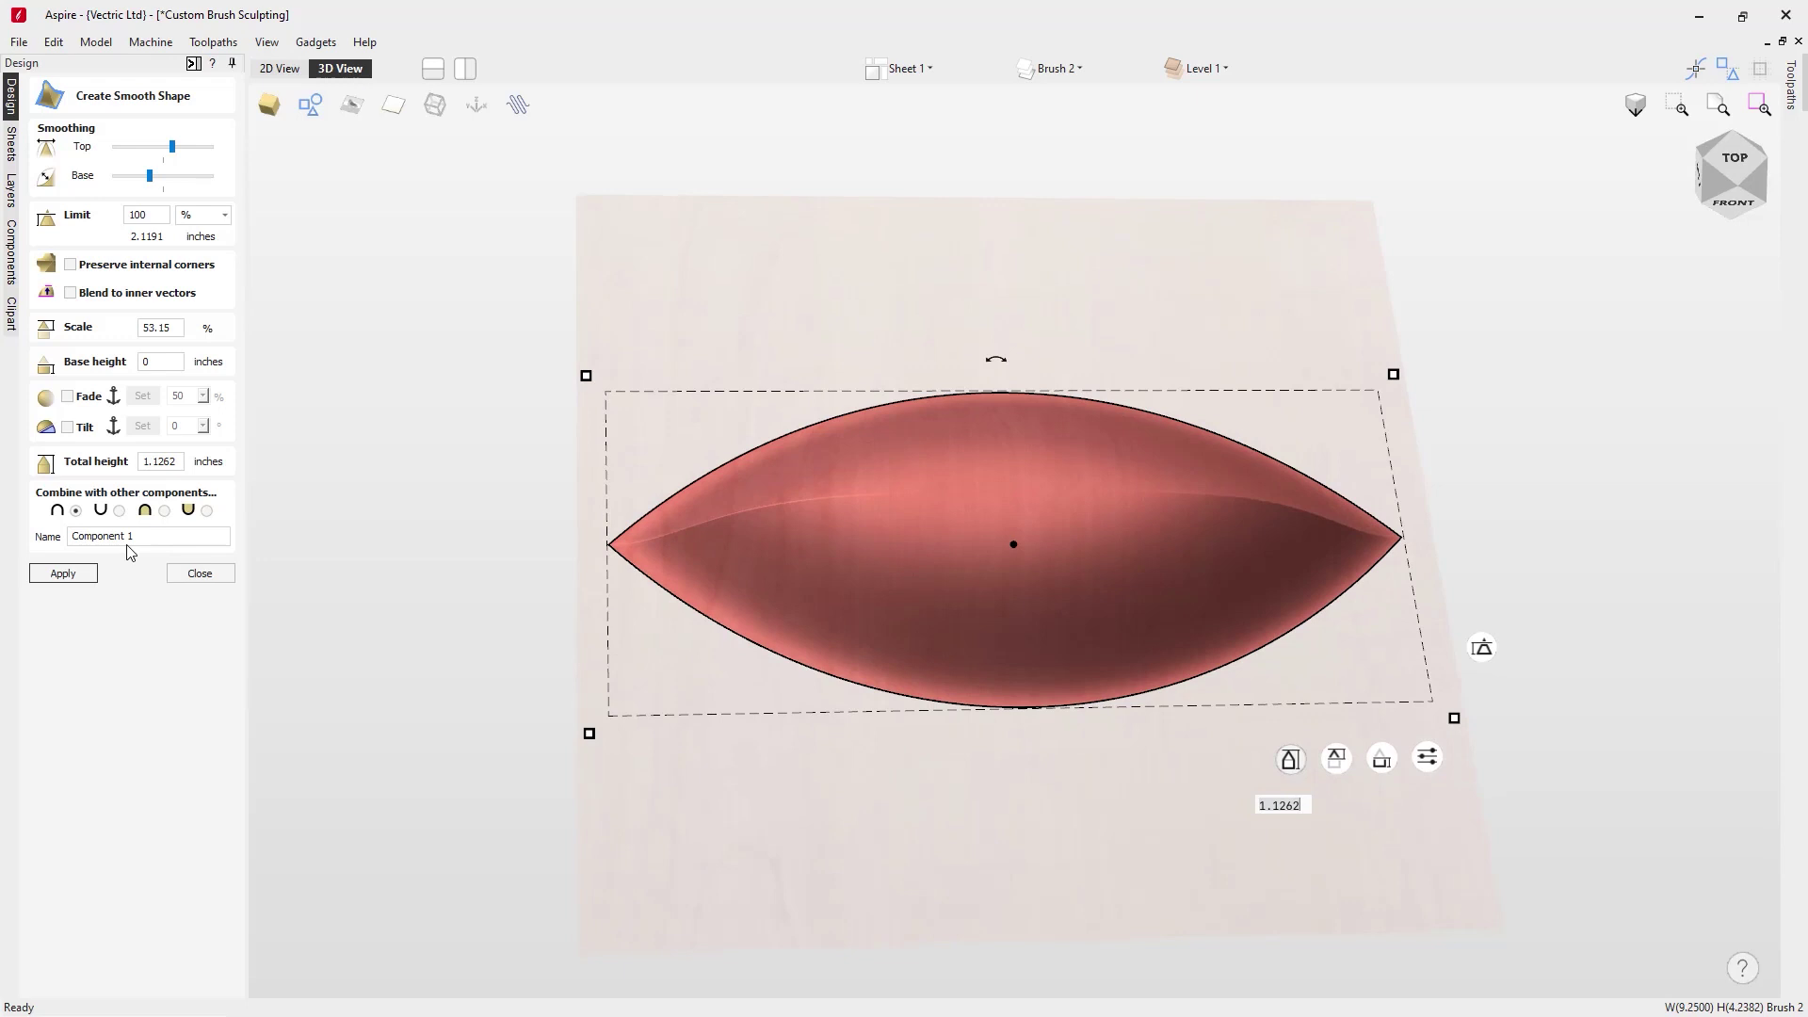
Name the smooth shape component Brush 2, apply it and finish the shape.
{"action": "left_click", "coordinate": [151, 536]}
{"action": "left_click_drag", "start_coordinate": [137, 536], "coordinate": [71, 536]}
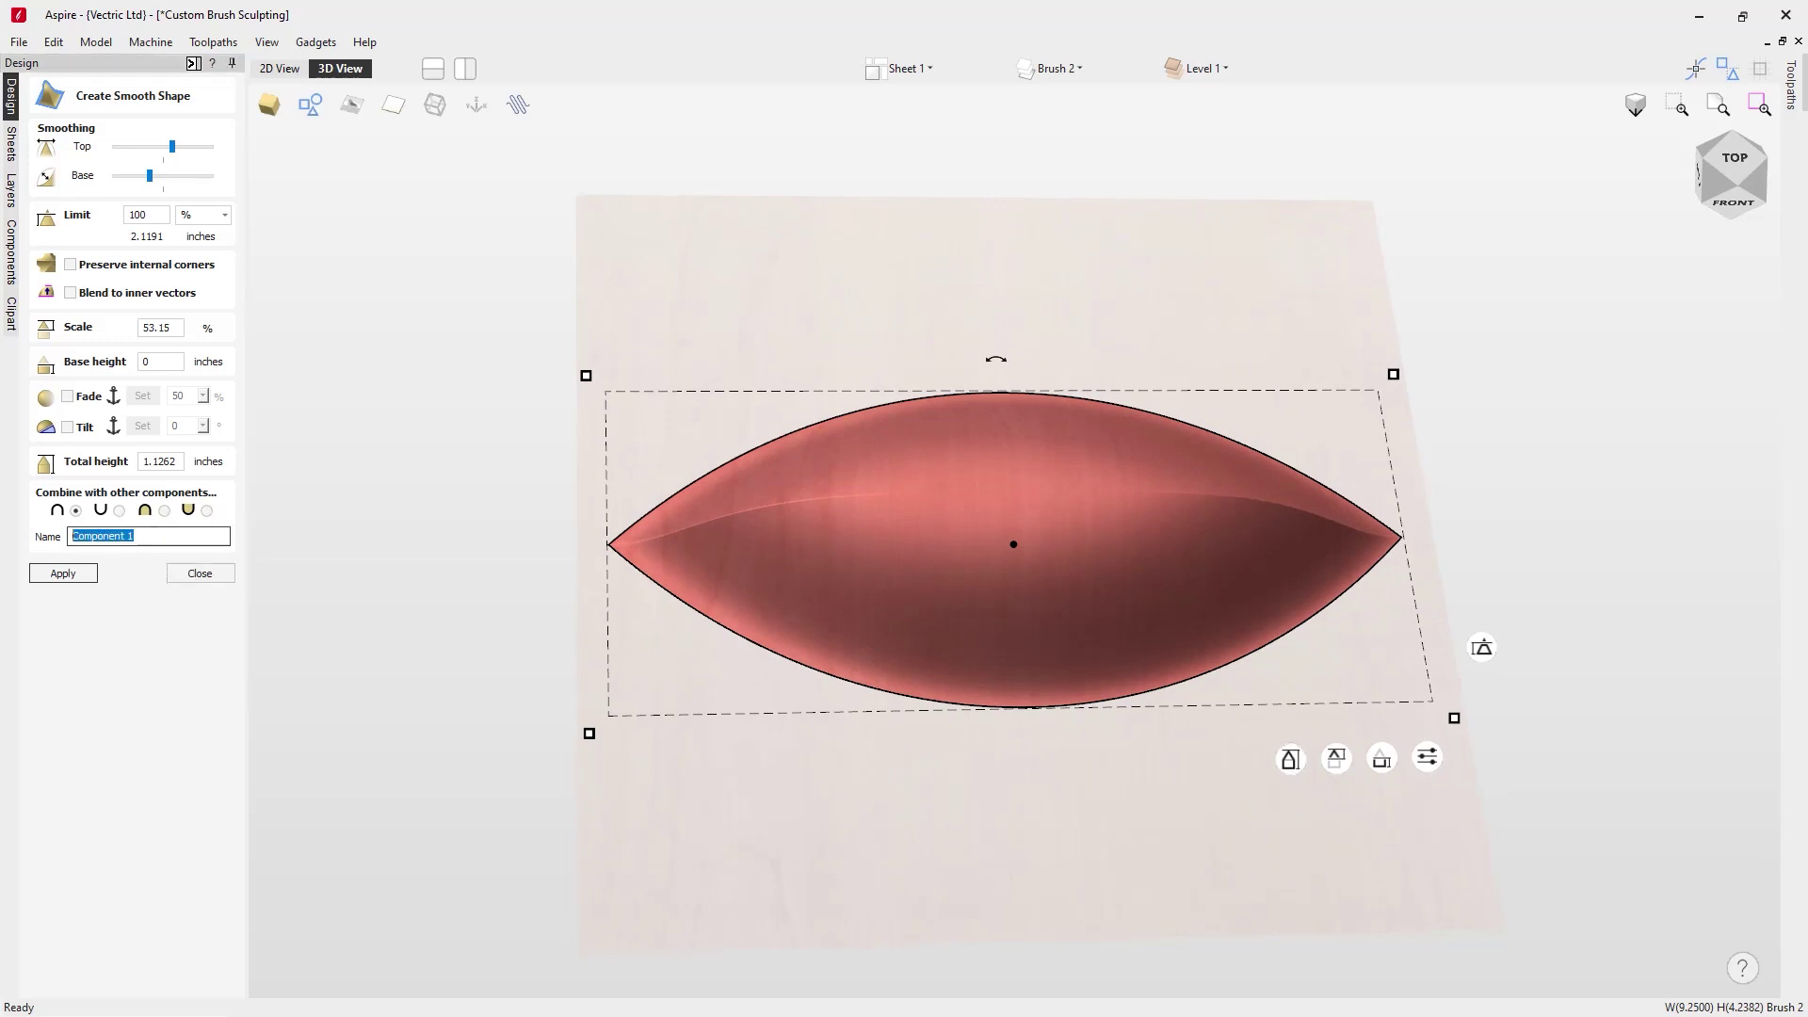
{"action": "type", "text": "Brush 2"}
{"action": "left_click", "coordinate": [60, 571]}
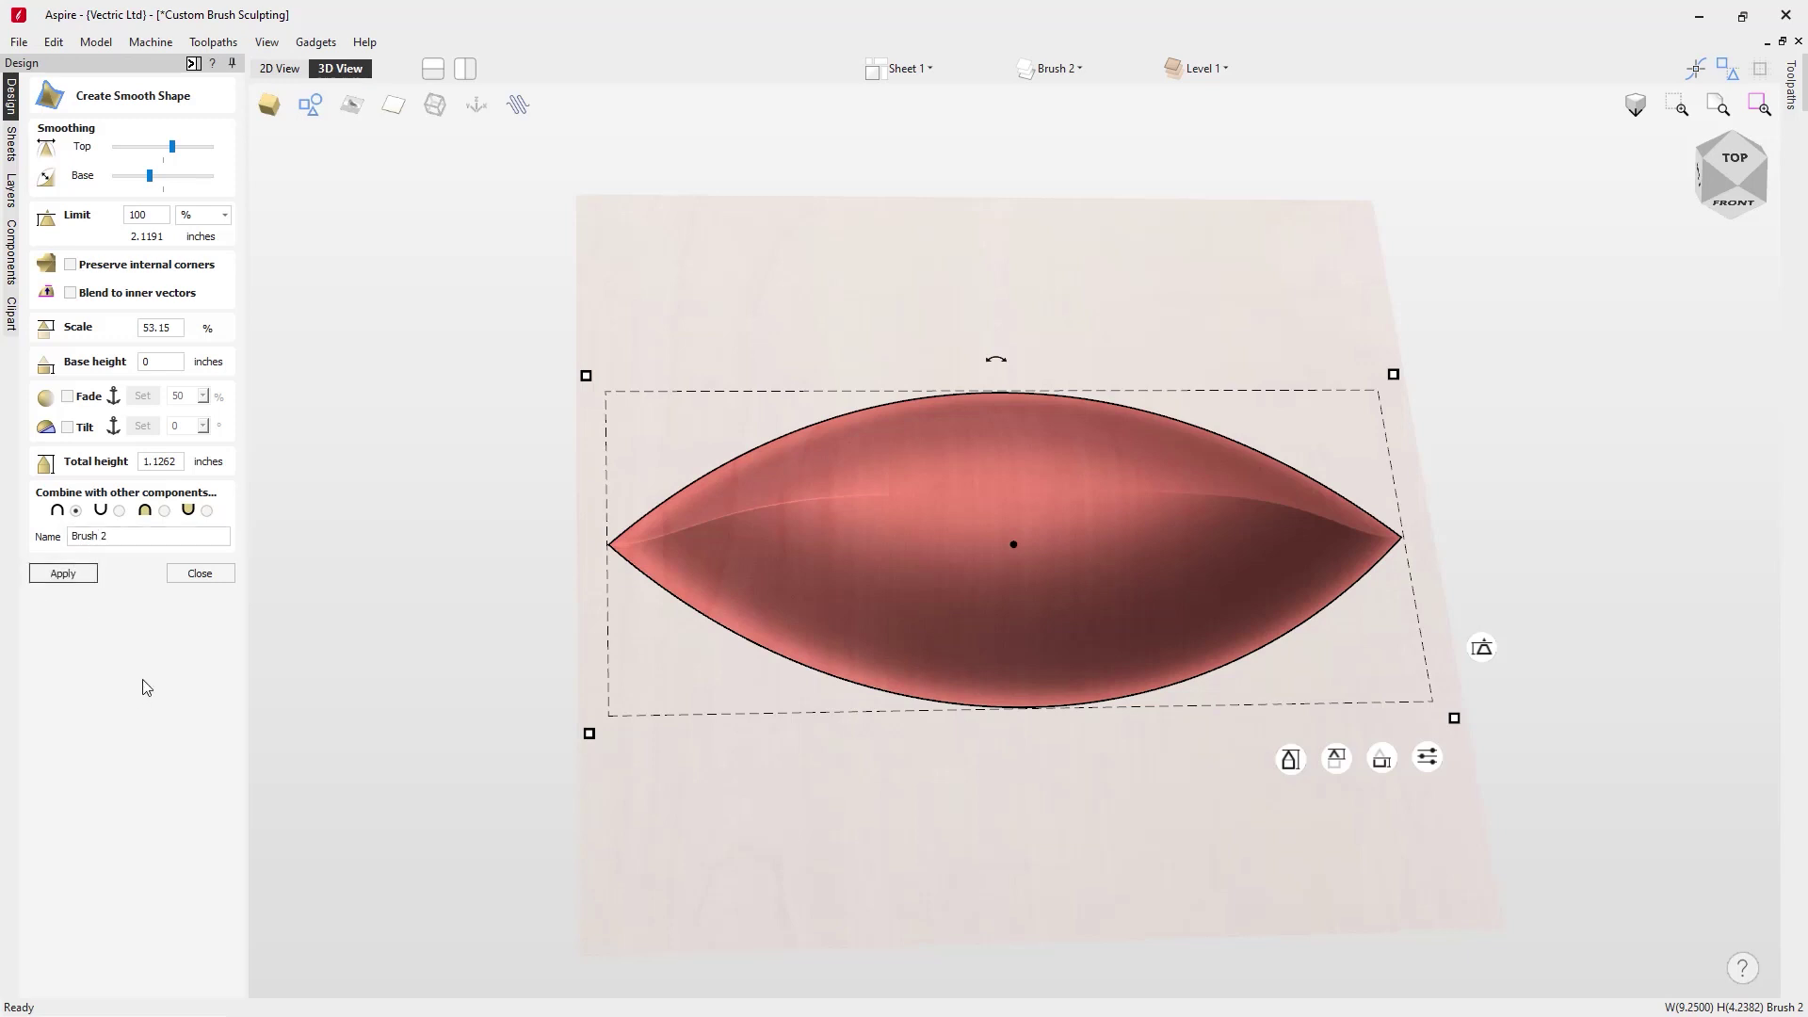
{"action": "left_click", "coordinate": [199, 574]}
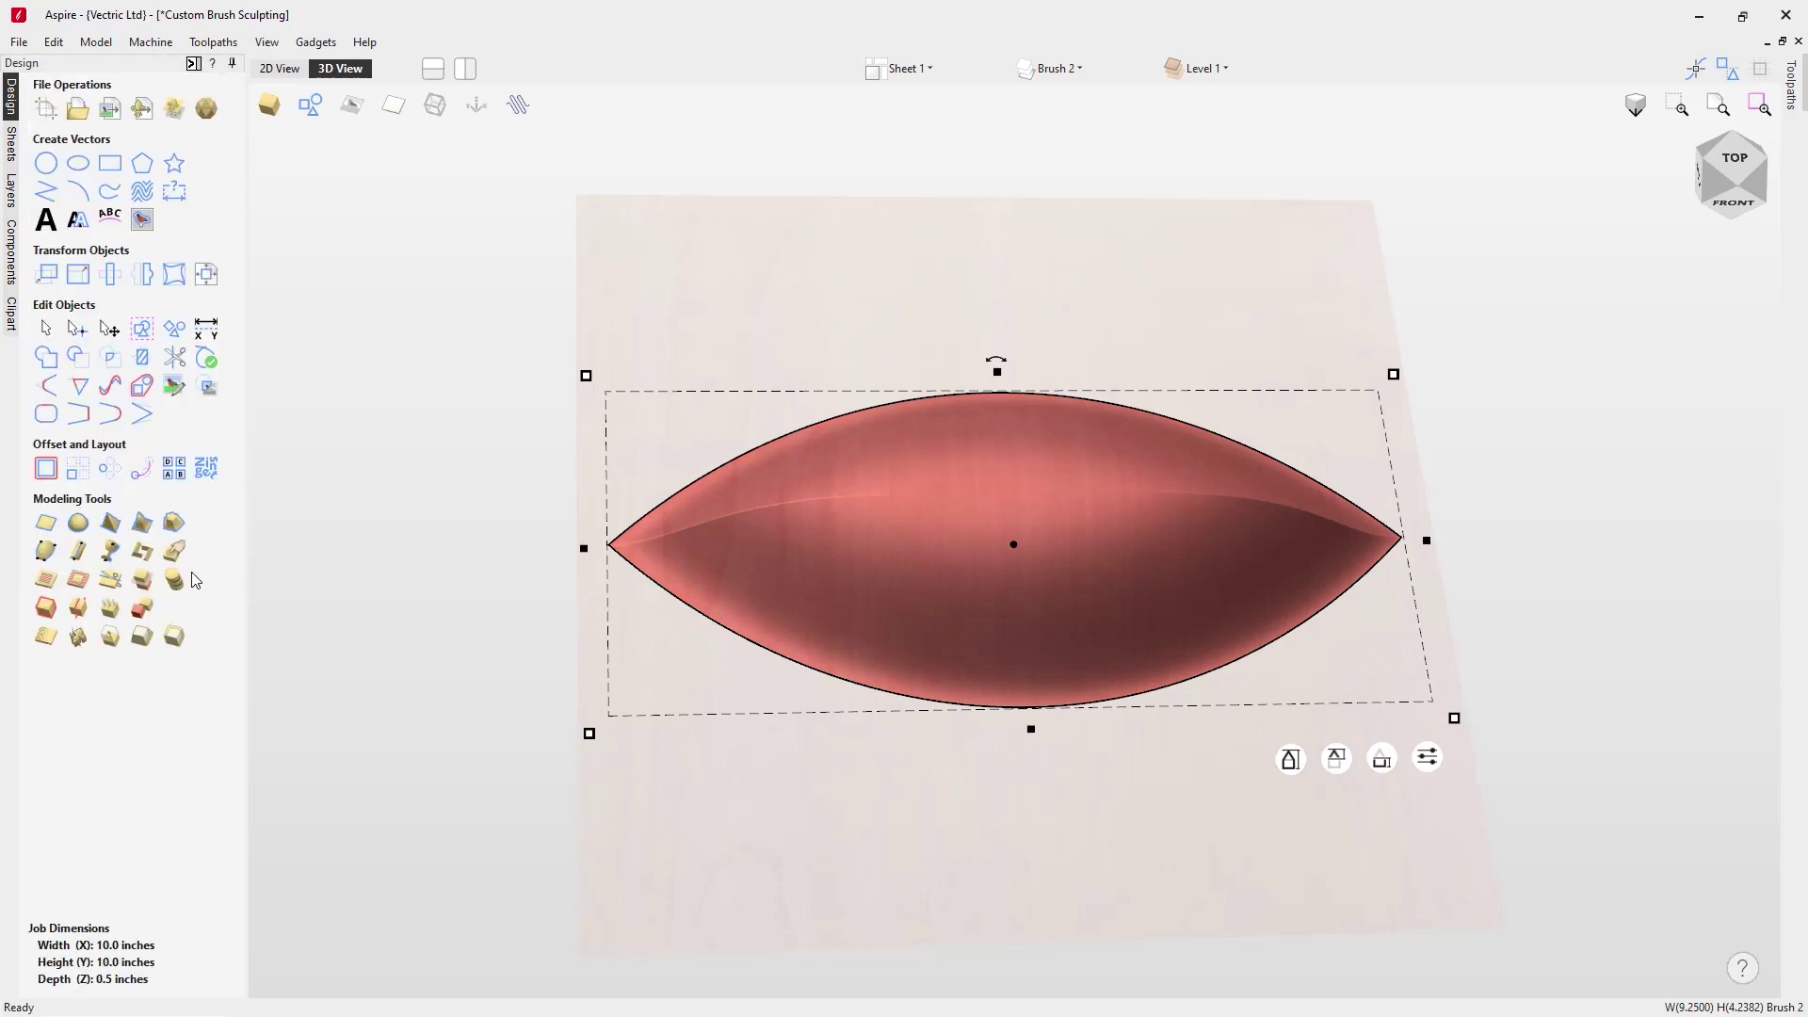
Save the Brush 2 component as a sculpting brush named Brush 2.
{"action": "left_click", "coordinate": [11, 243]}
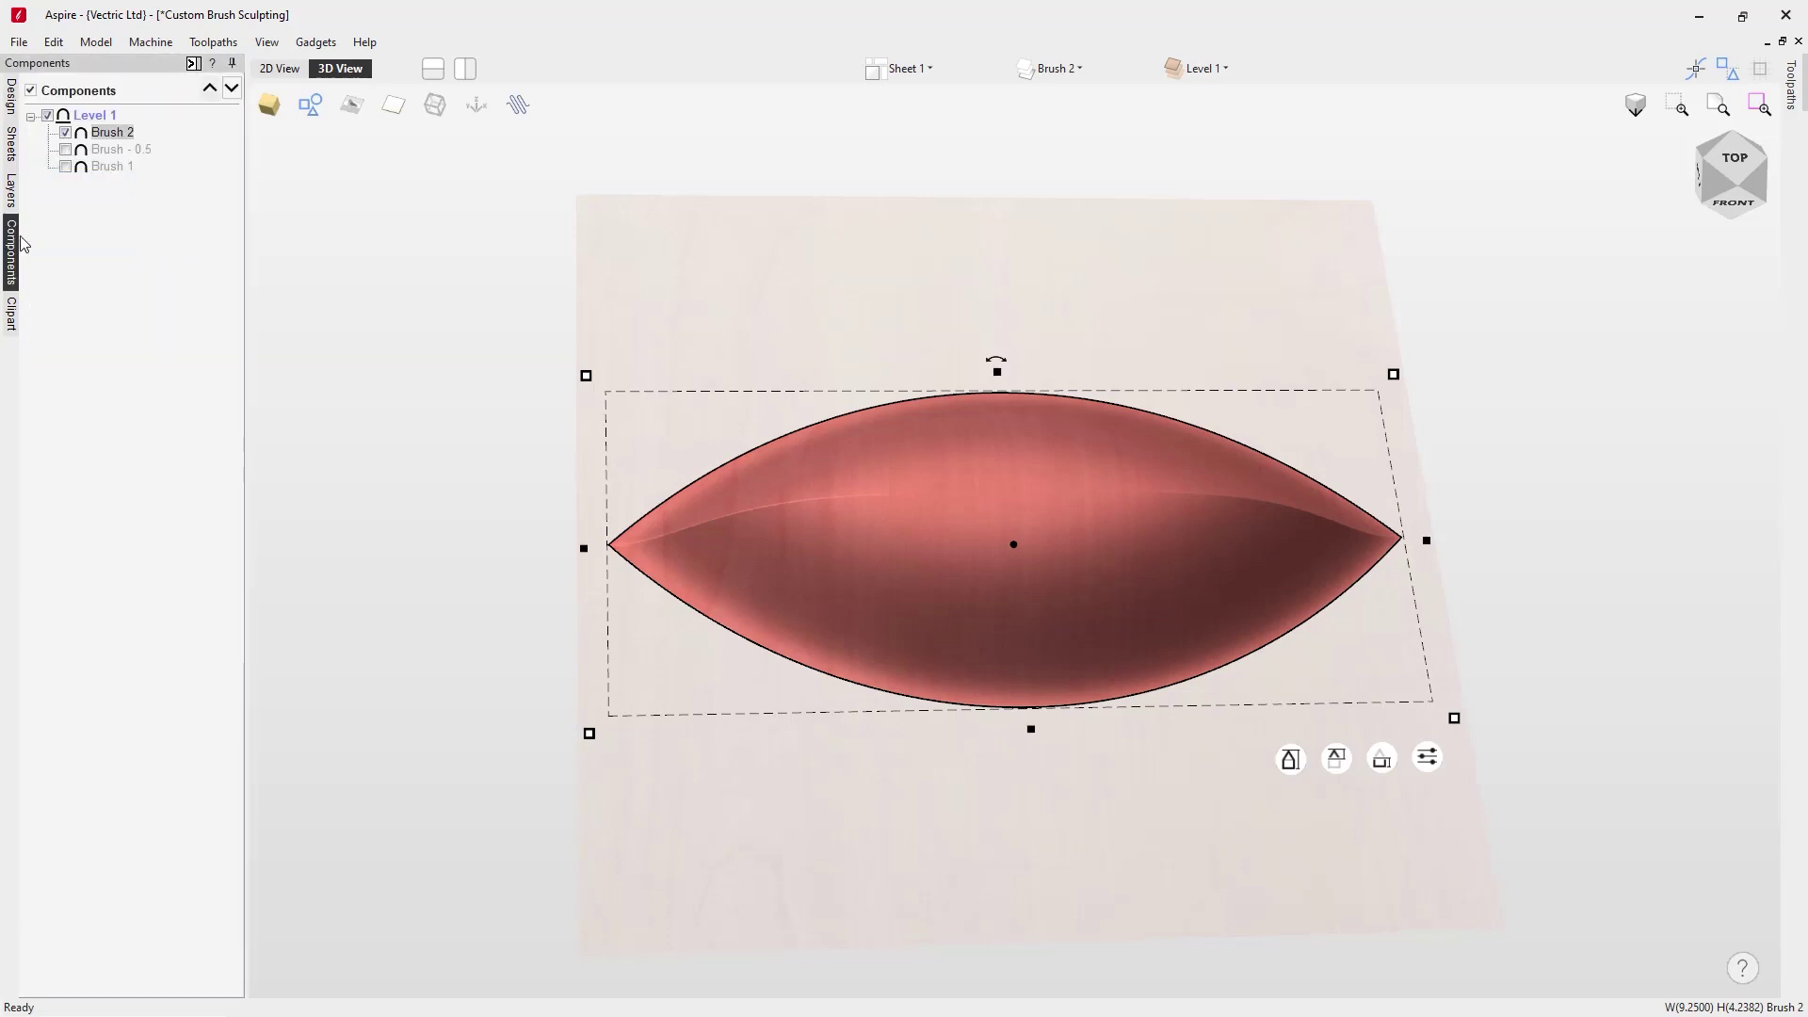
{"action": "right_click", "coordinate": [104, 137]}
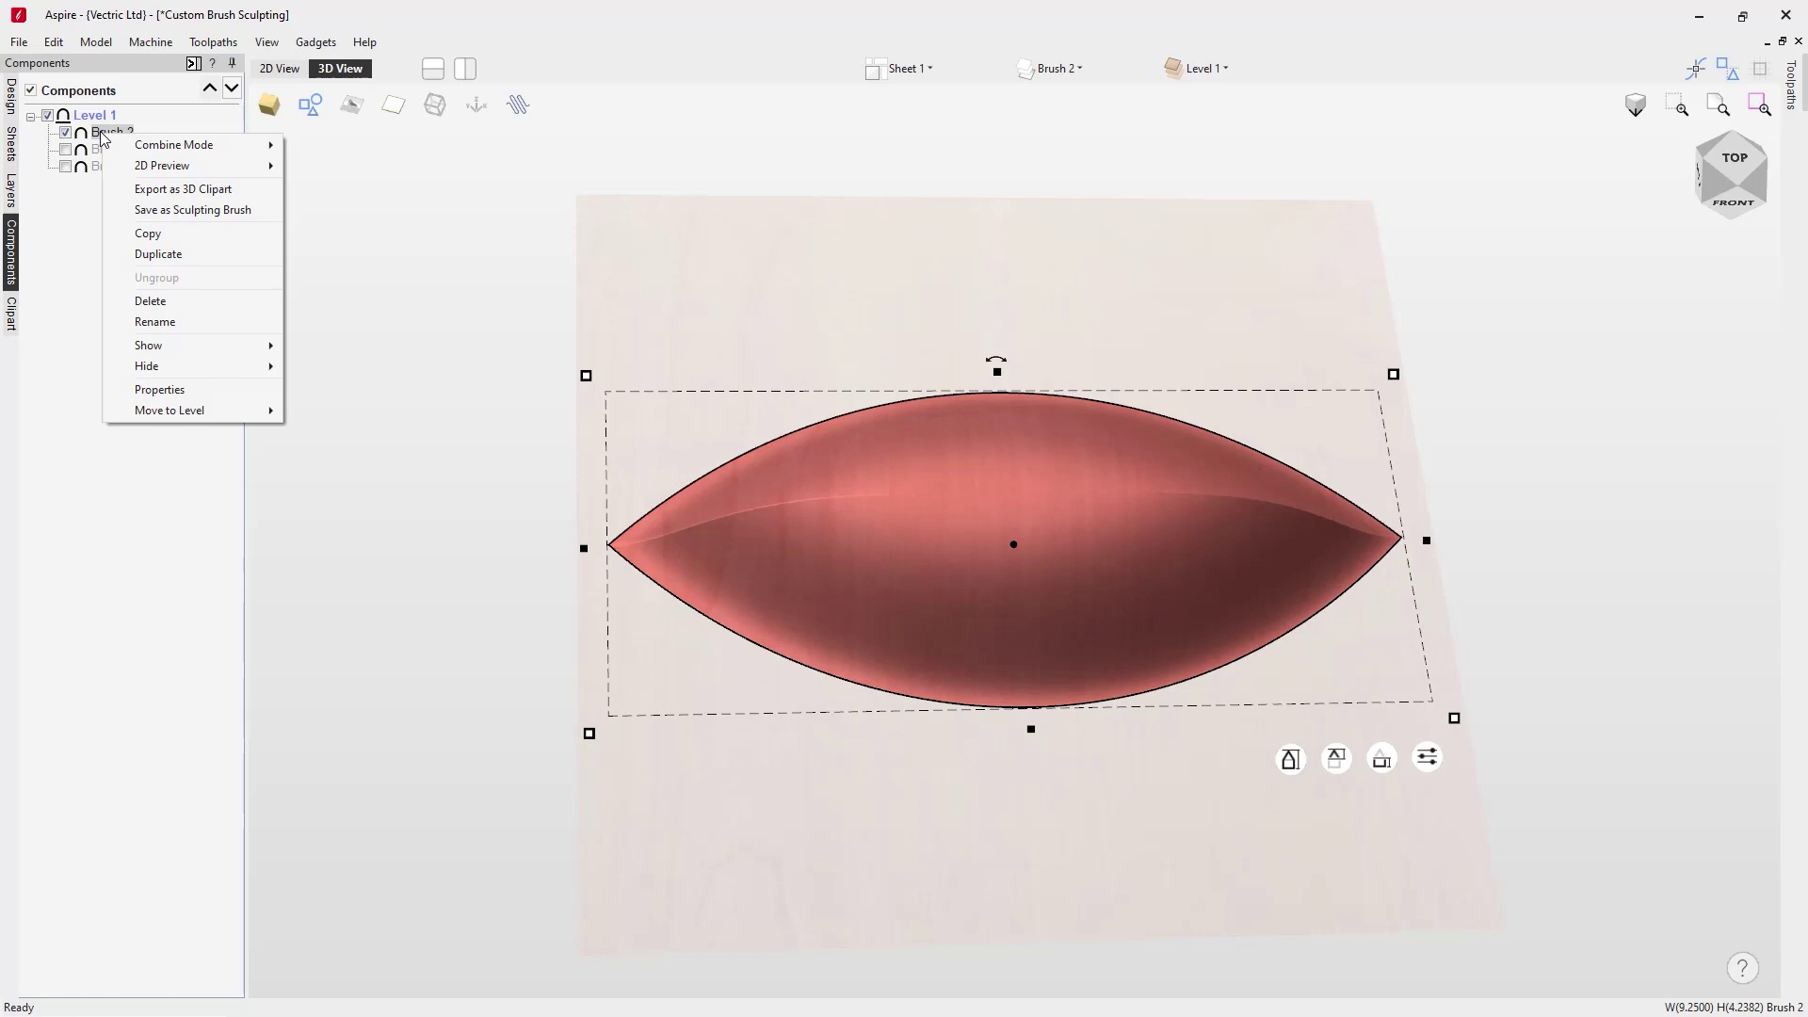
{"action": "left_click", "coordinate": [184, 213]}
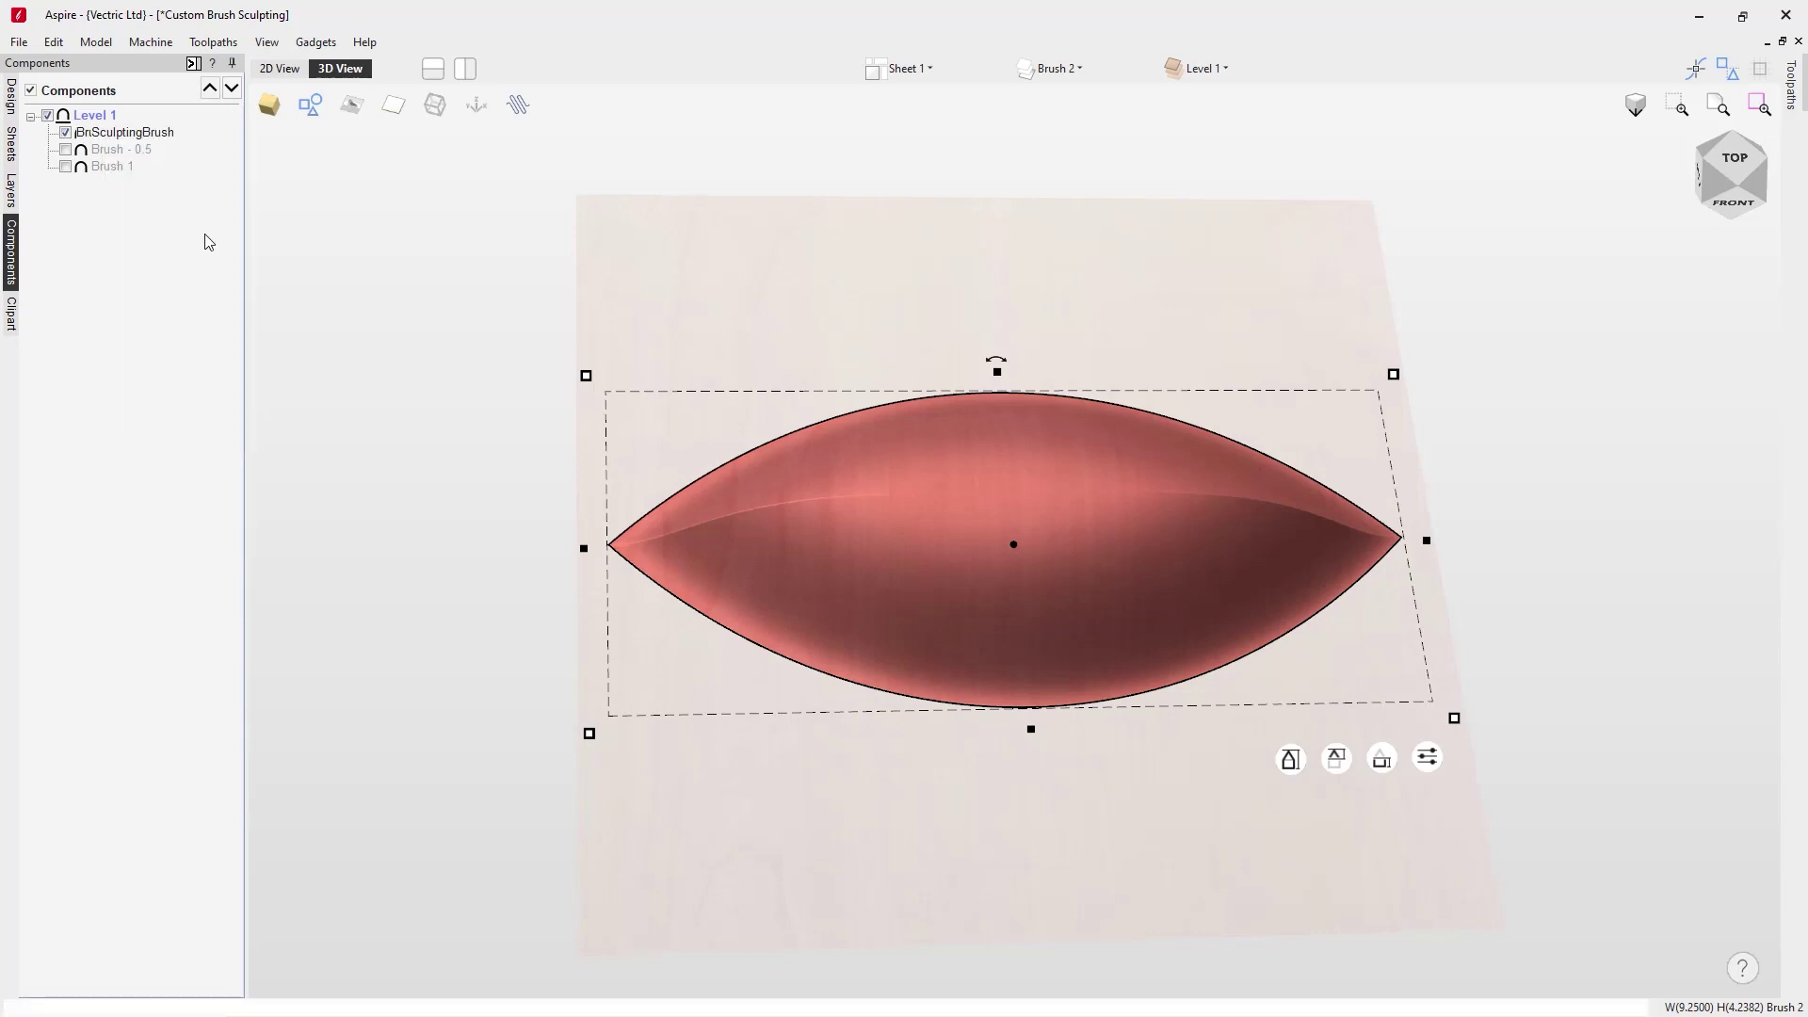
{"action": "left_click", "coordinate": [788, 747]}
{"action": "double_click", "coordinate": [788, 747]}
{"action": "left_click", "coordinate": [1192, 816]}
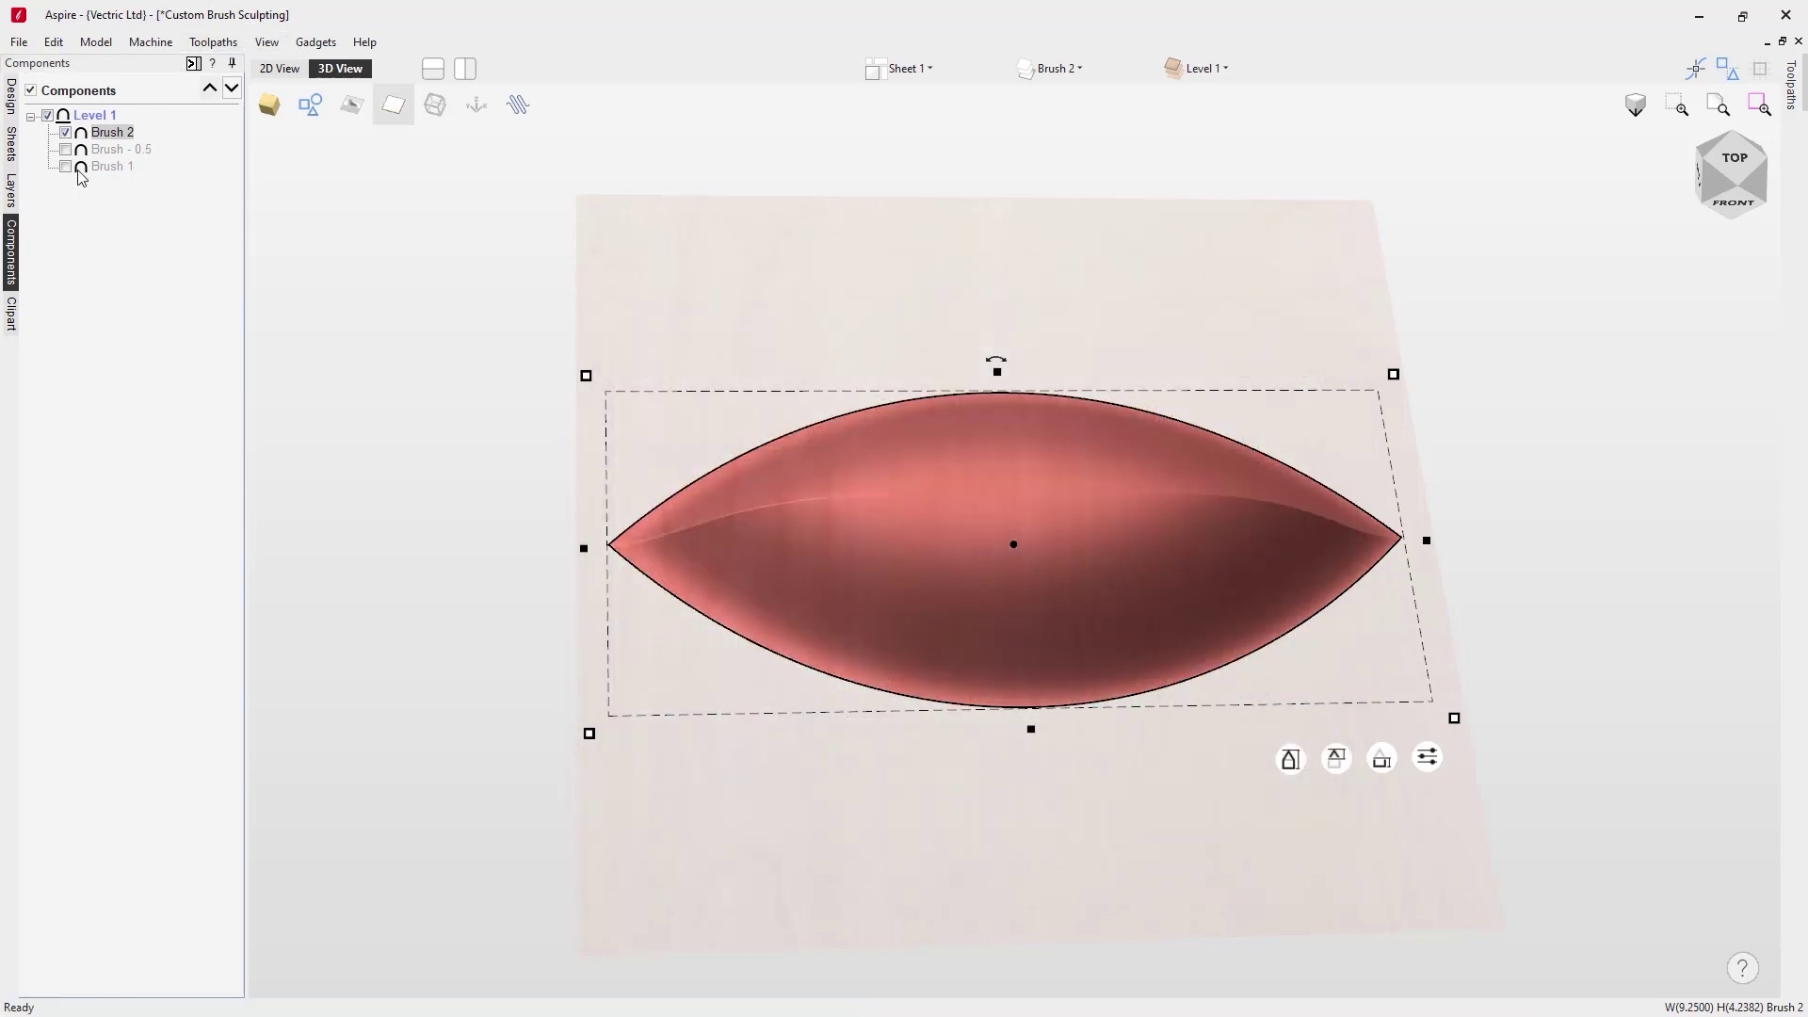
Hide the Brush 2 component and its layer's vector, and make Layer 1 the active layer.
{"action": "left_click", "coordinate": [65, 133]}
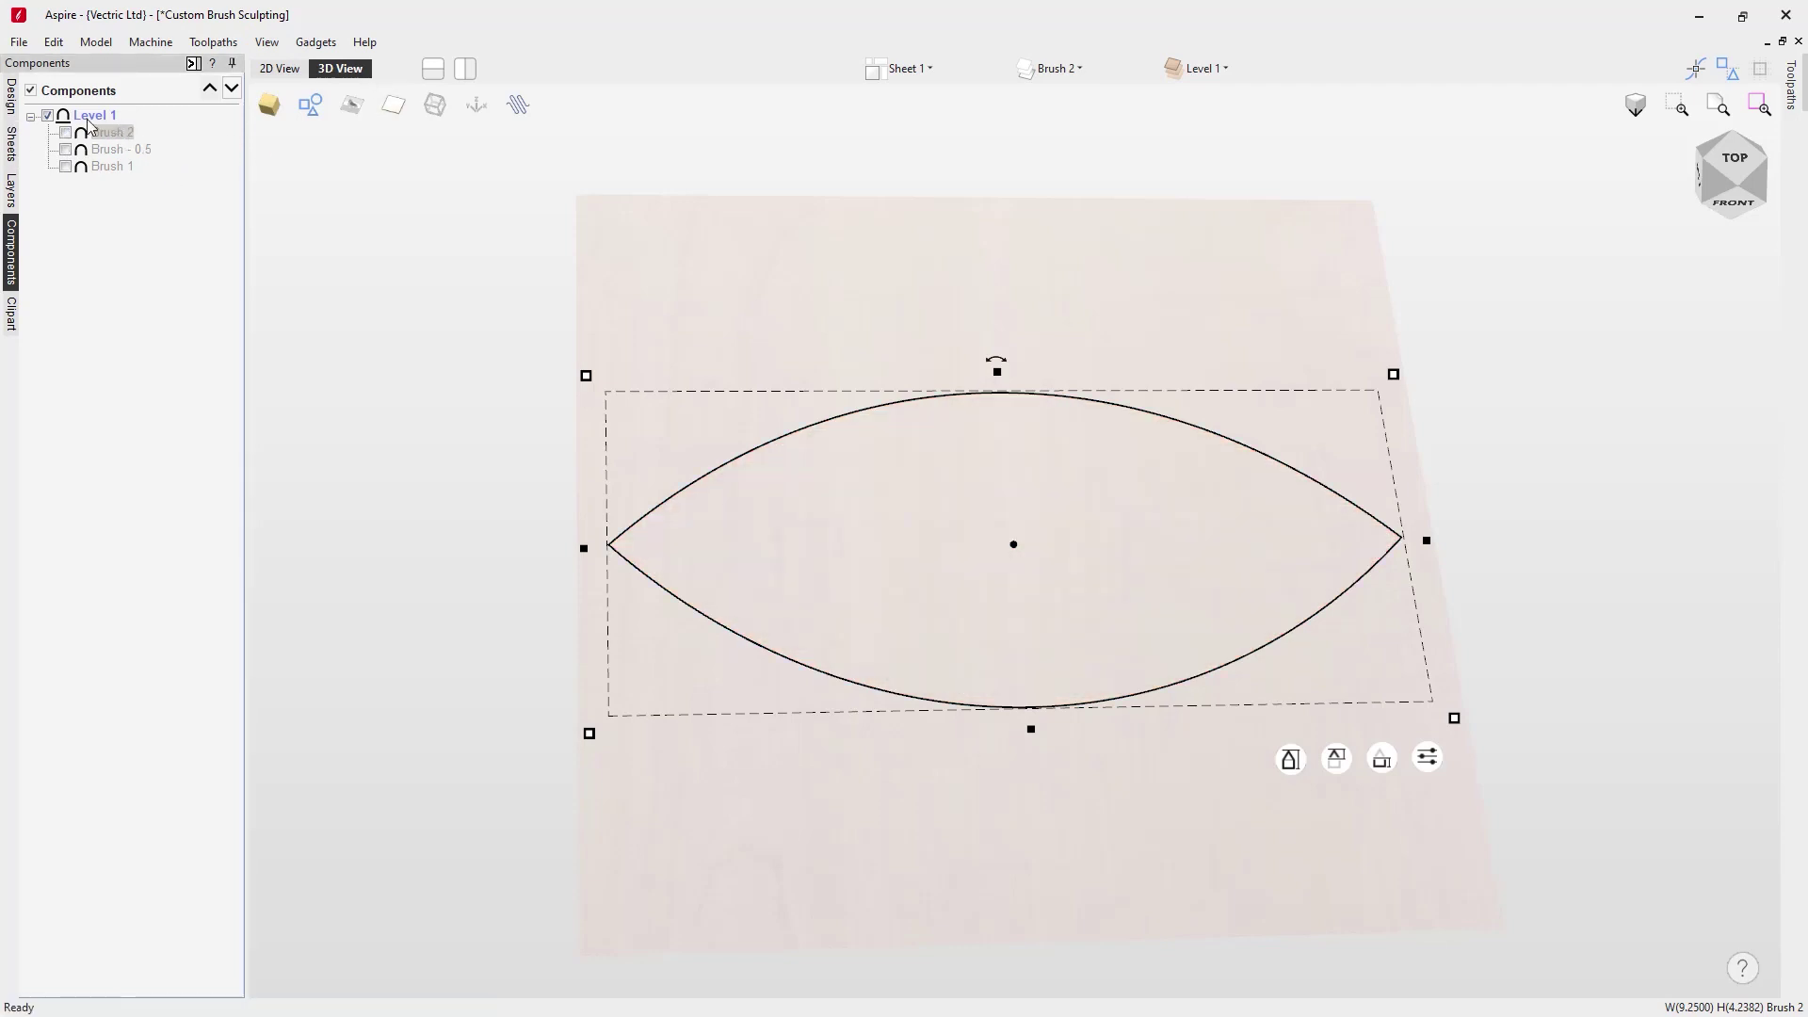
{"action": "left_click", "coordinate": [626, 362]}
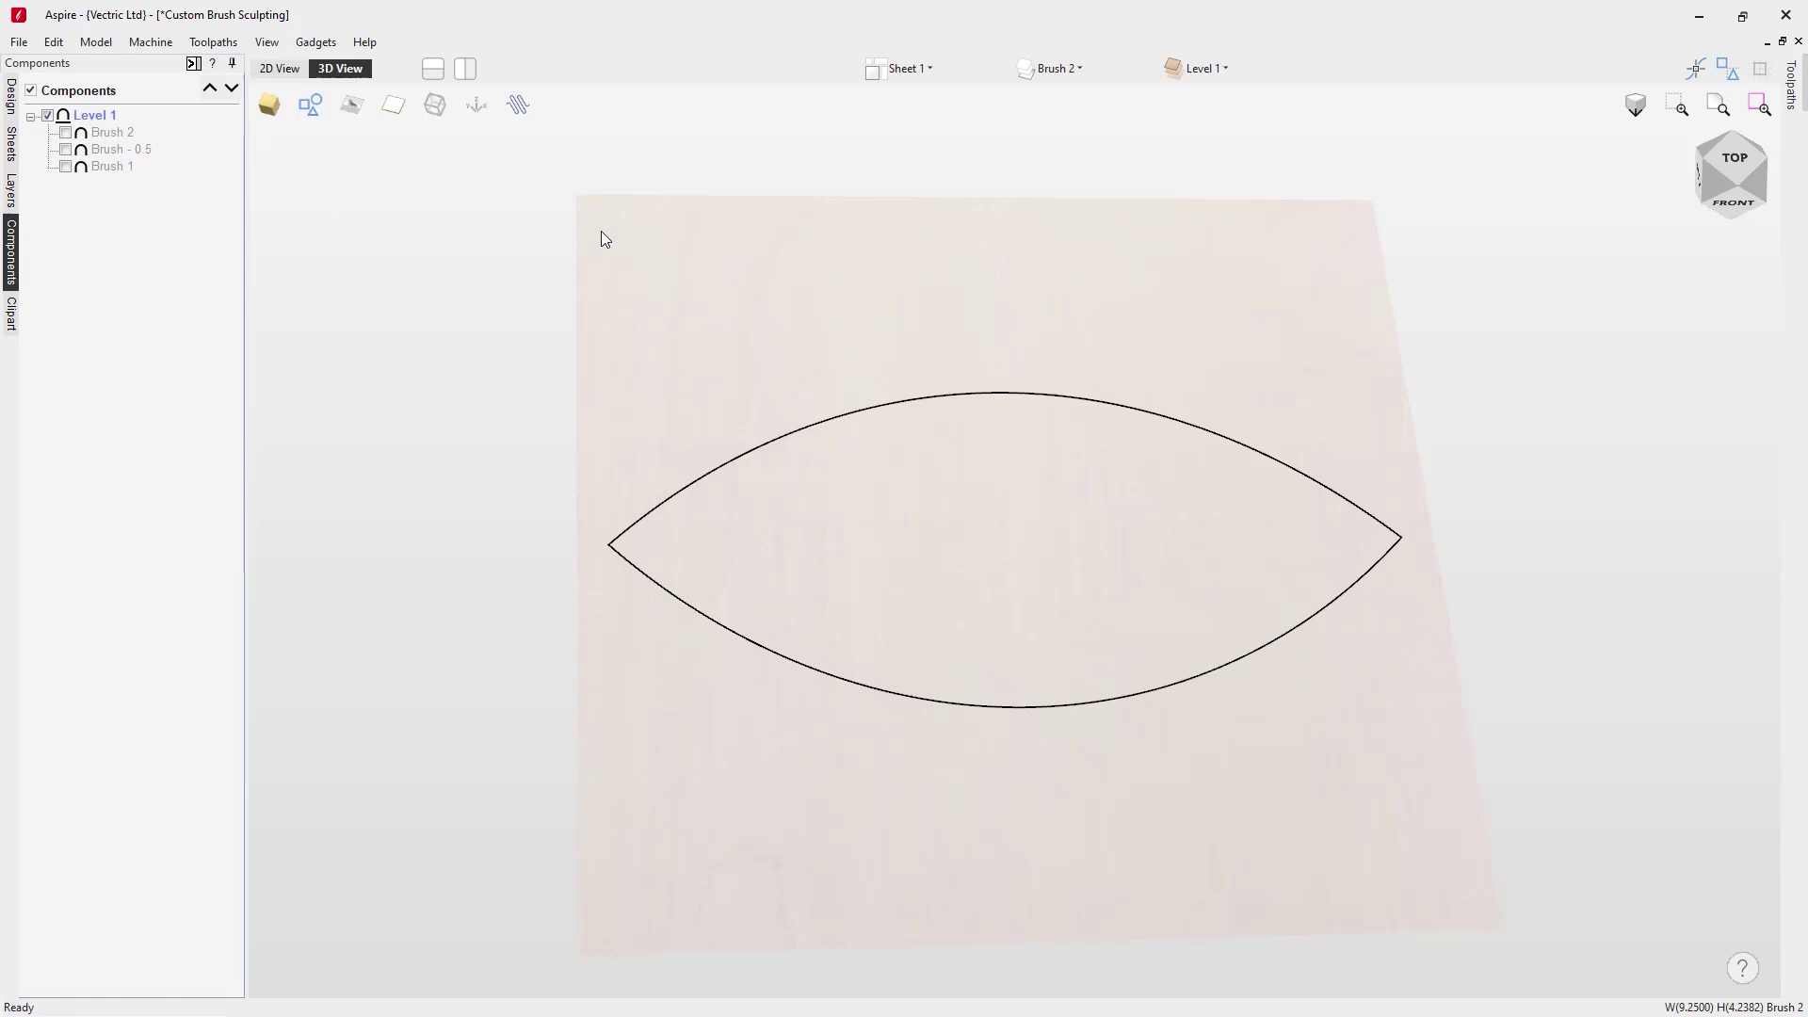
{"action": "left_click", "coordinate": [1059, 72]}
{"action": "left_click", "coordinate": [1053, 137]}
{"action": "left_click", "coordinate": [1093, 102]}
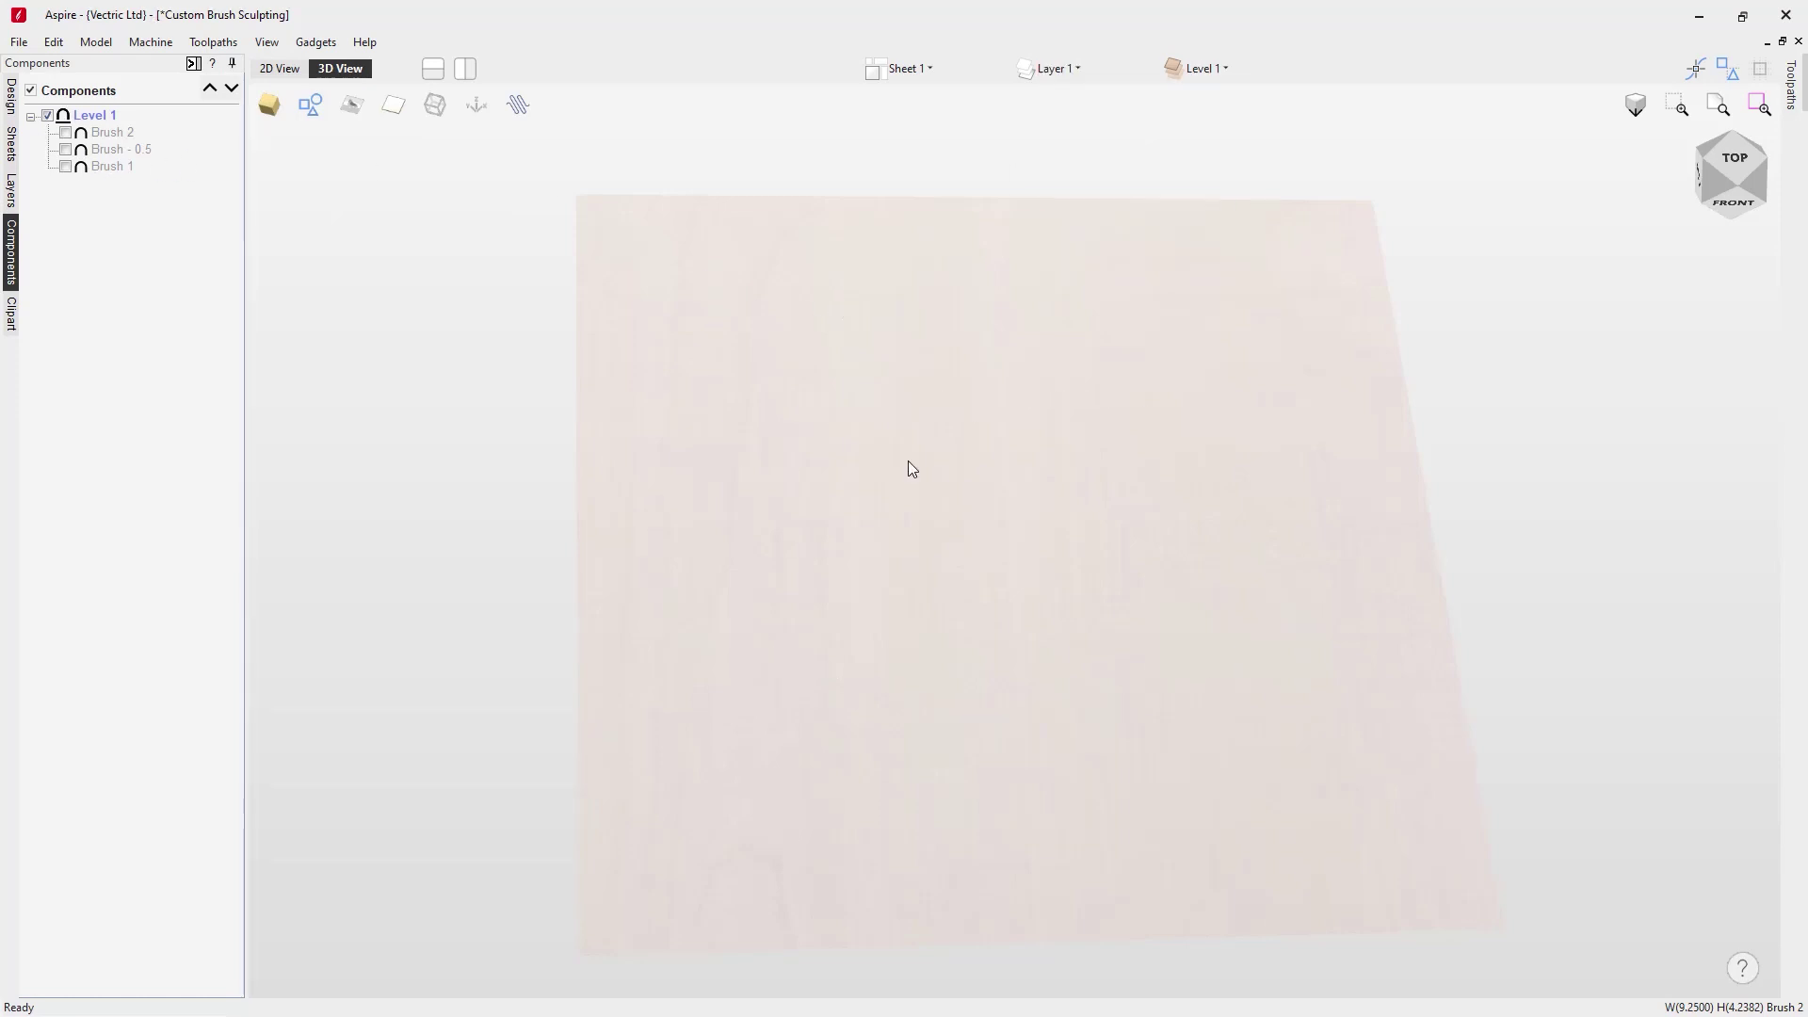
Start Sculpting in the top view, enable the component brush for the Deposit tool and load Brush 2.
{"action": "left_click", "coordinate": [9, 108]}
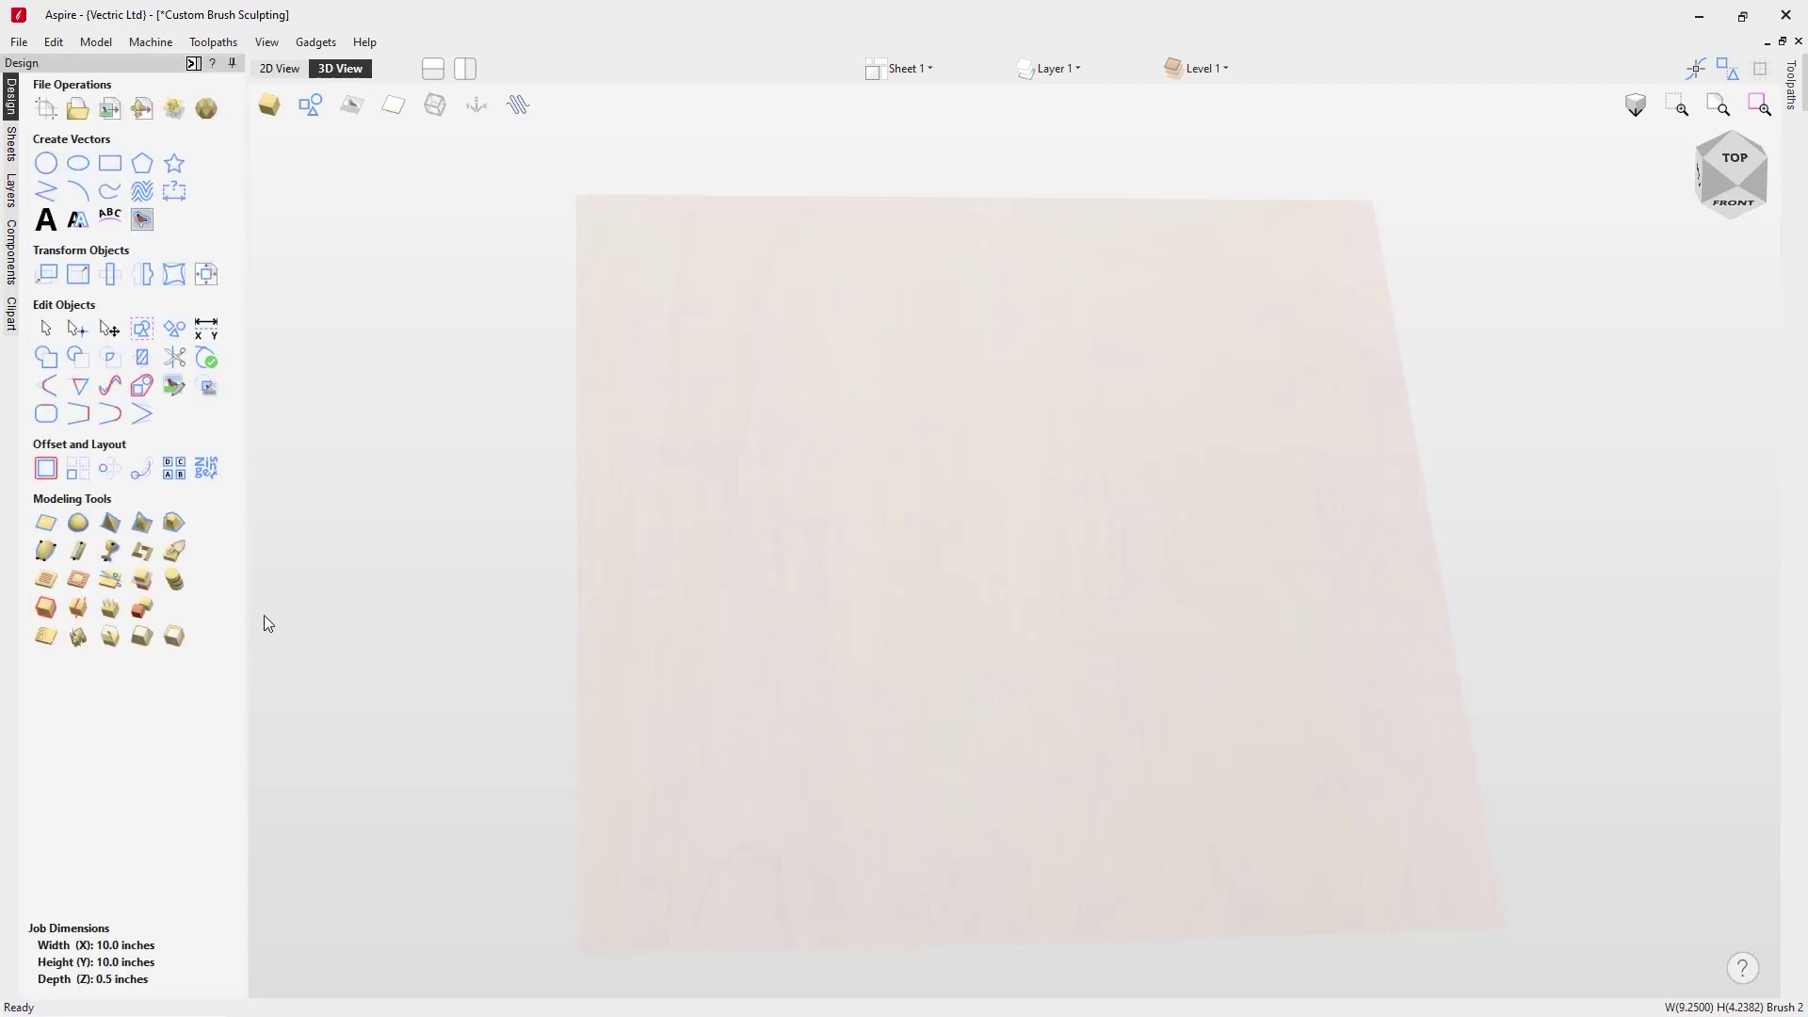
{"action": "left_click", "coordinate": [174, 552]}
{"action": "left_click", "coordinate": [807, 608]}
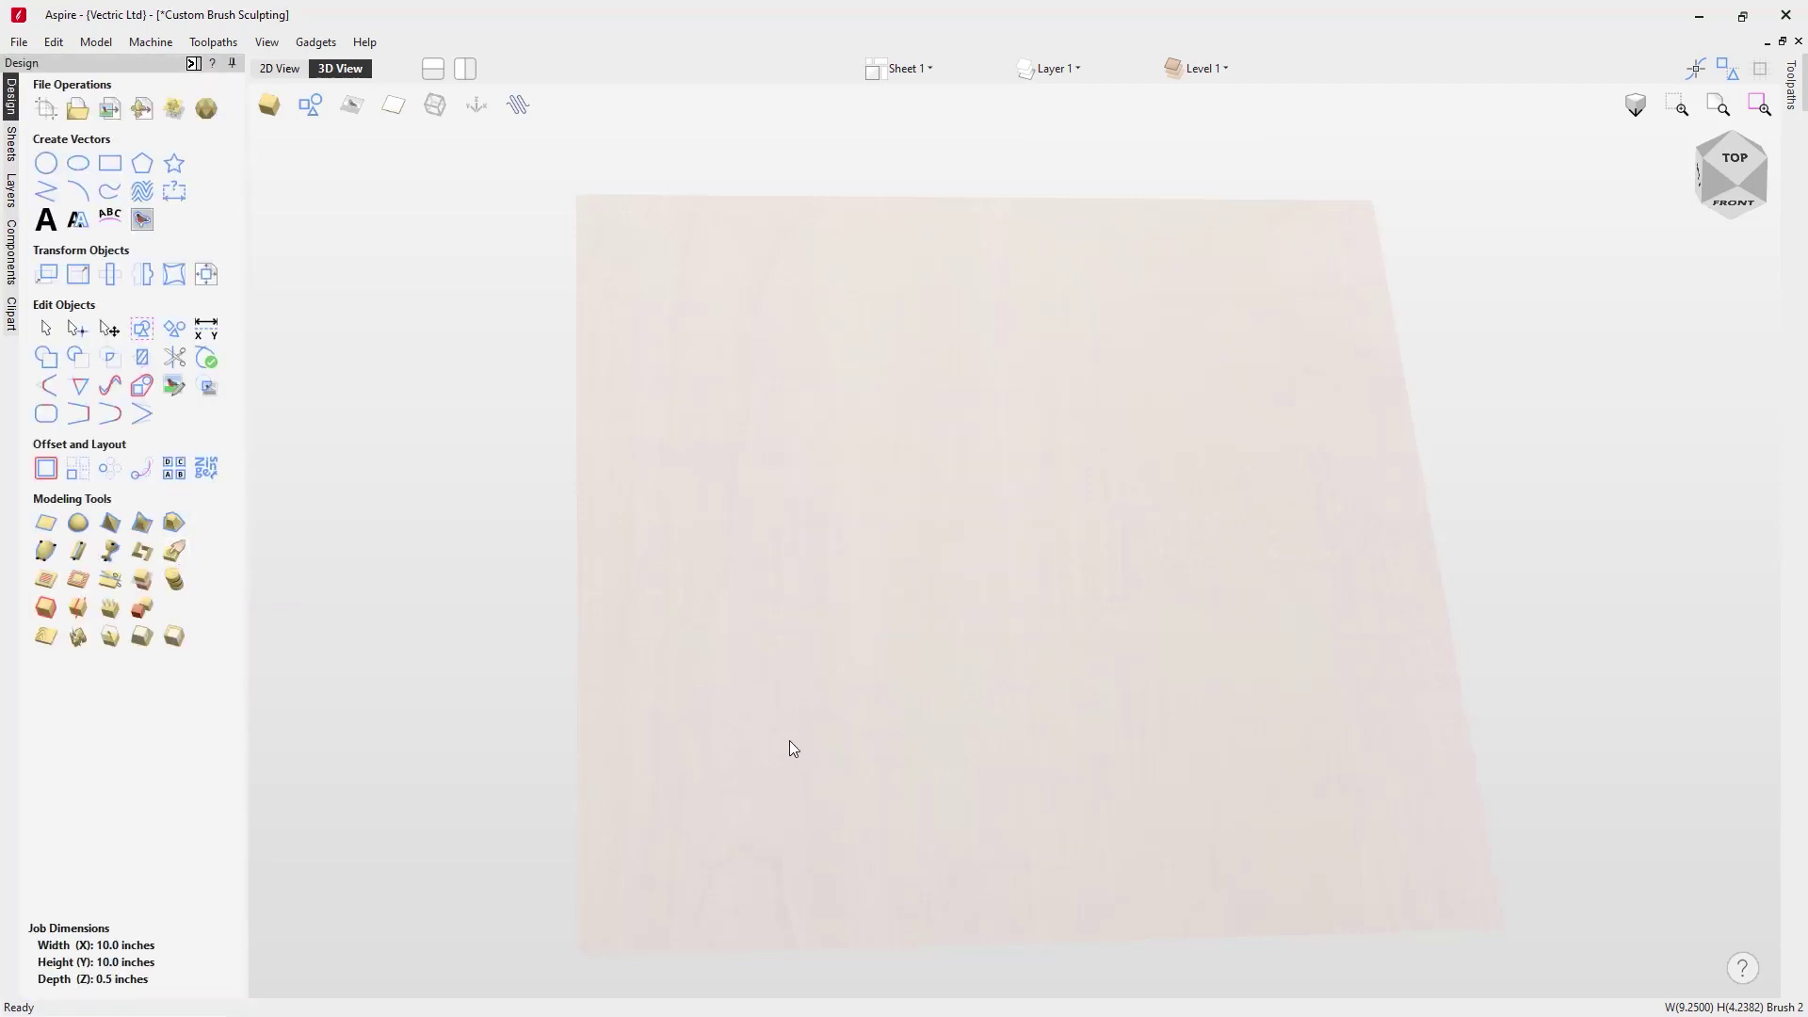
{"action": "left_click", "coordinate": [1741, 162]}
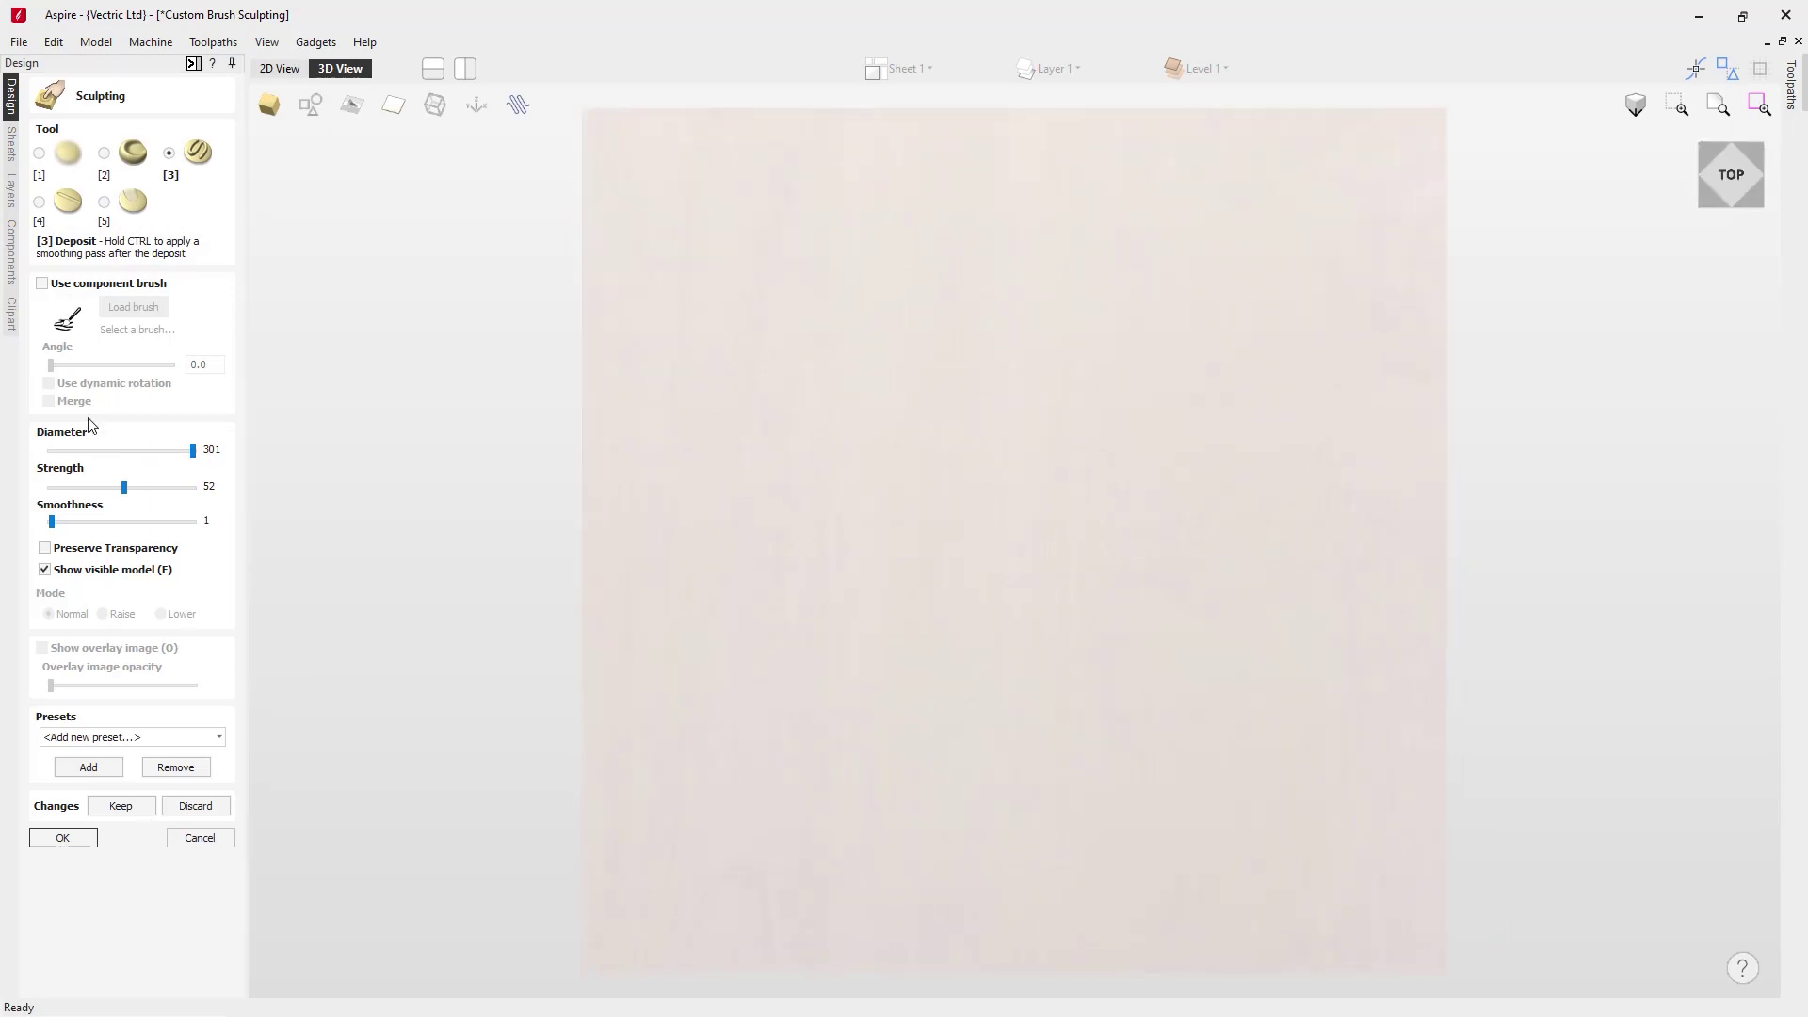
{"action": "left_click", "coordinate": [69, 288]}
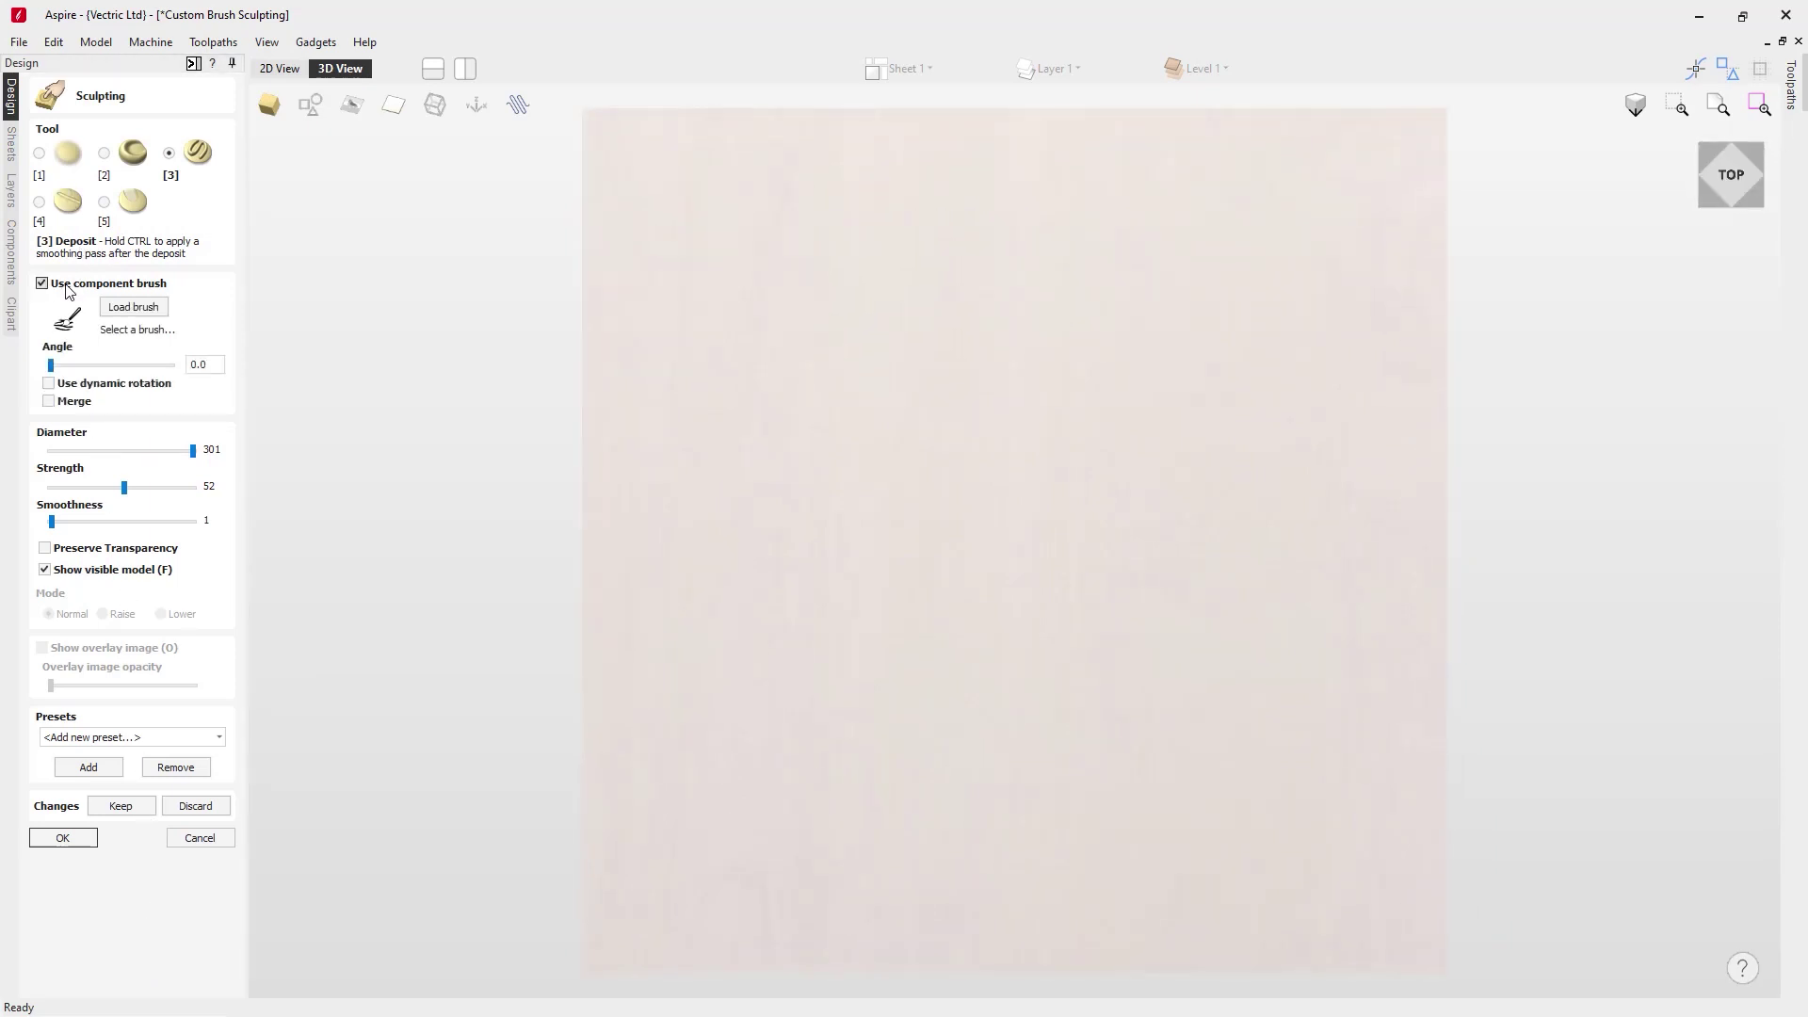
{"action": "left_click", "coordinate": [146, 303]}
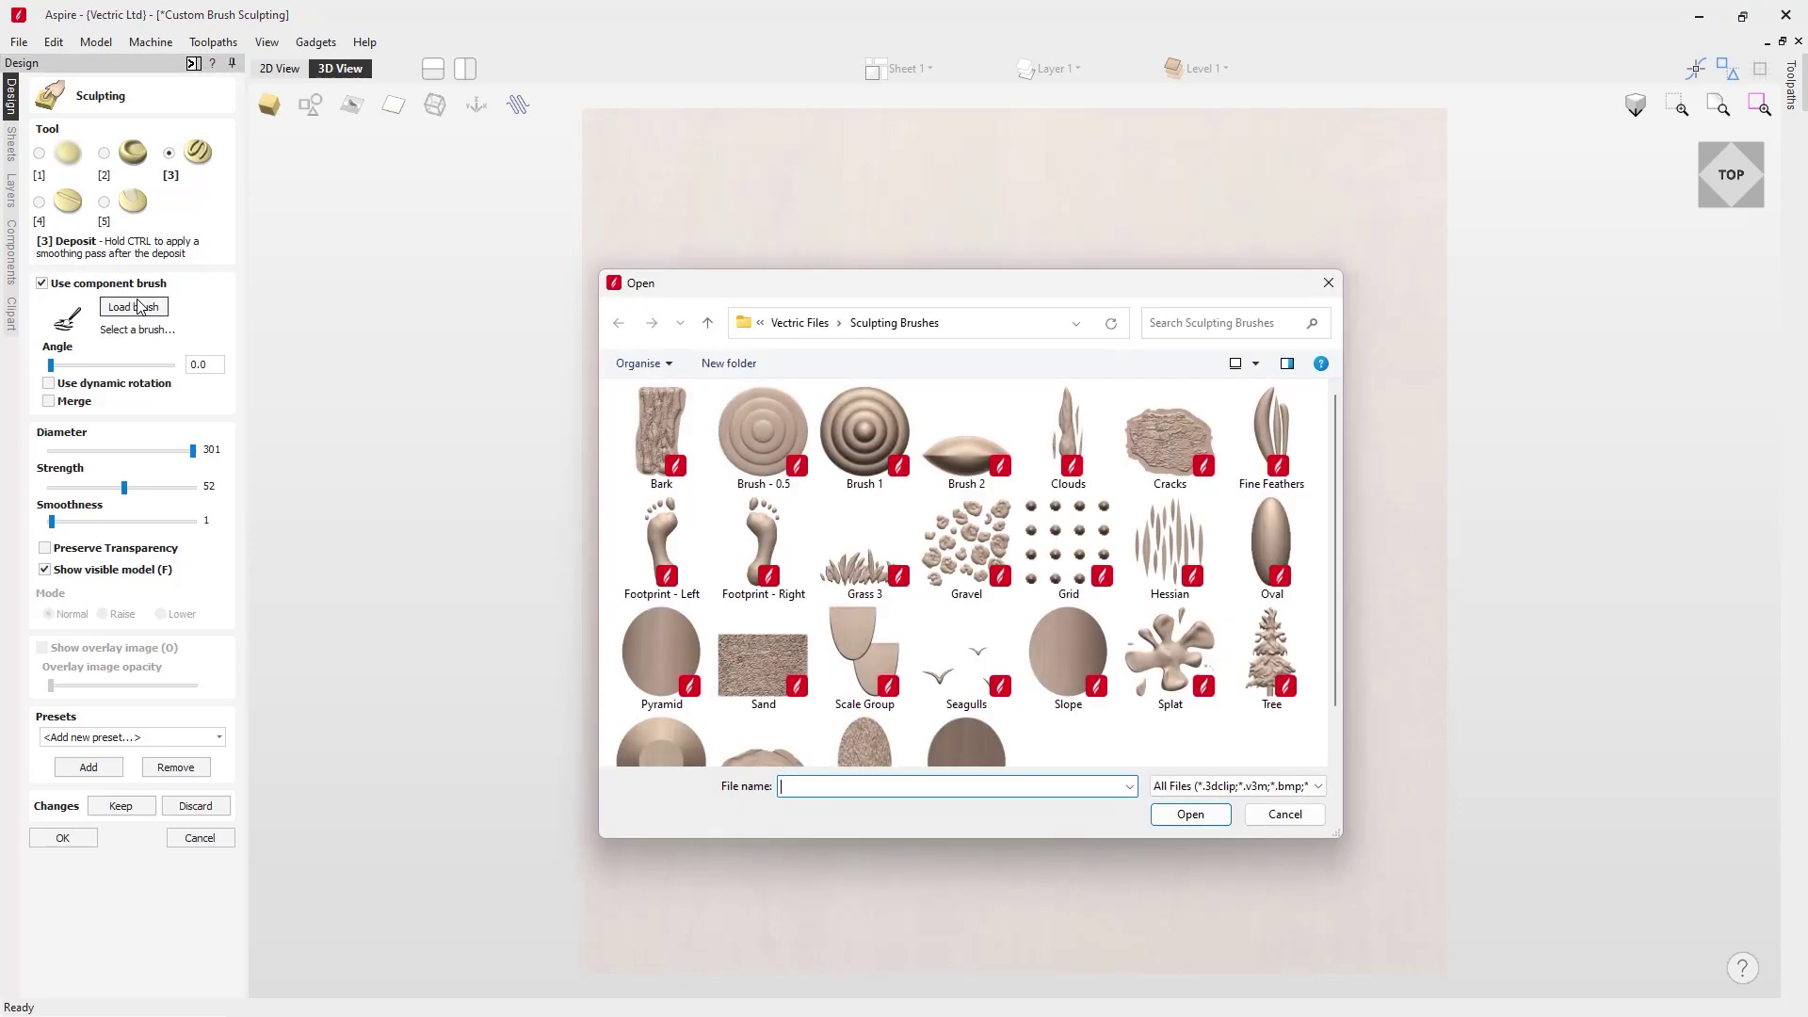
{"action": "left_click", "coordinate": [971, 448]}
{"action": "left_click", "coordinate": [1176, 818]}
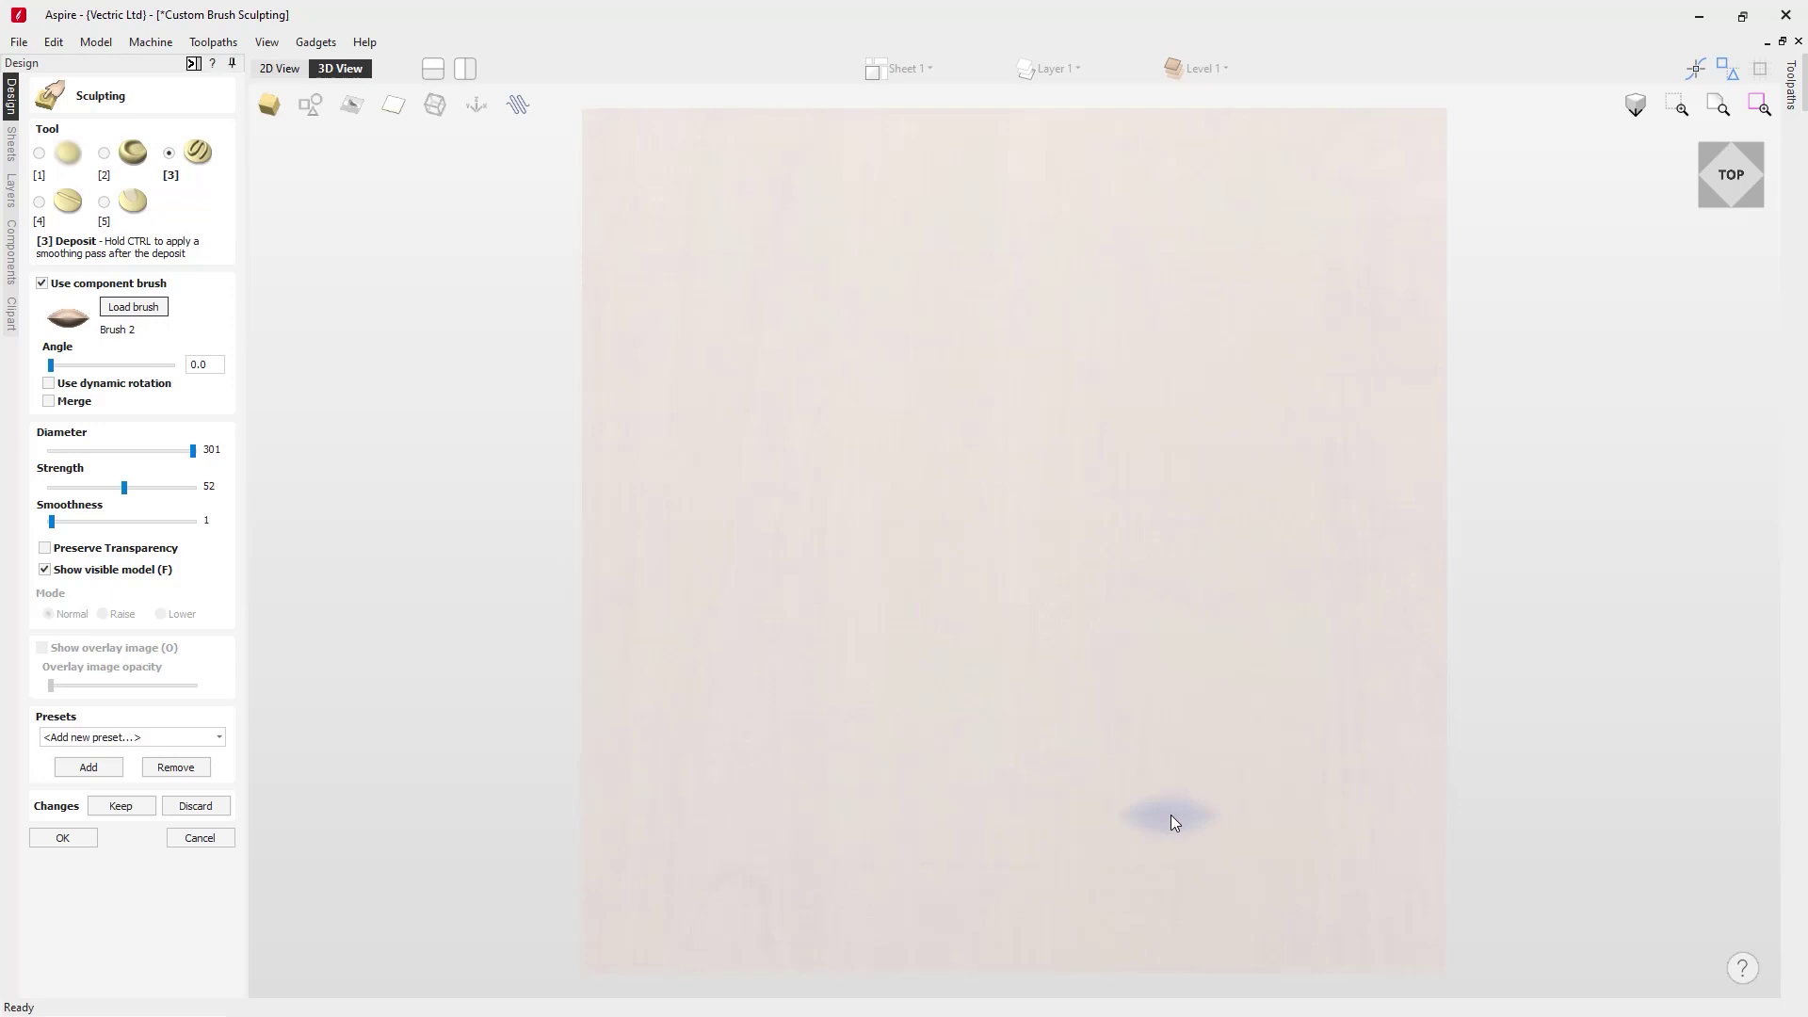
Set Strength to 25, enable Merge, and deposit horizontal Brush 2 strokes and three single stamps across the upper board.
{"action": "left_click_drag", "start_coordinate": [123, 488], "coordinate": [121, 490]}
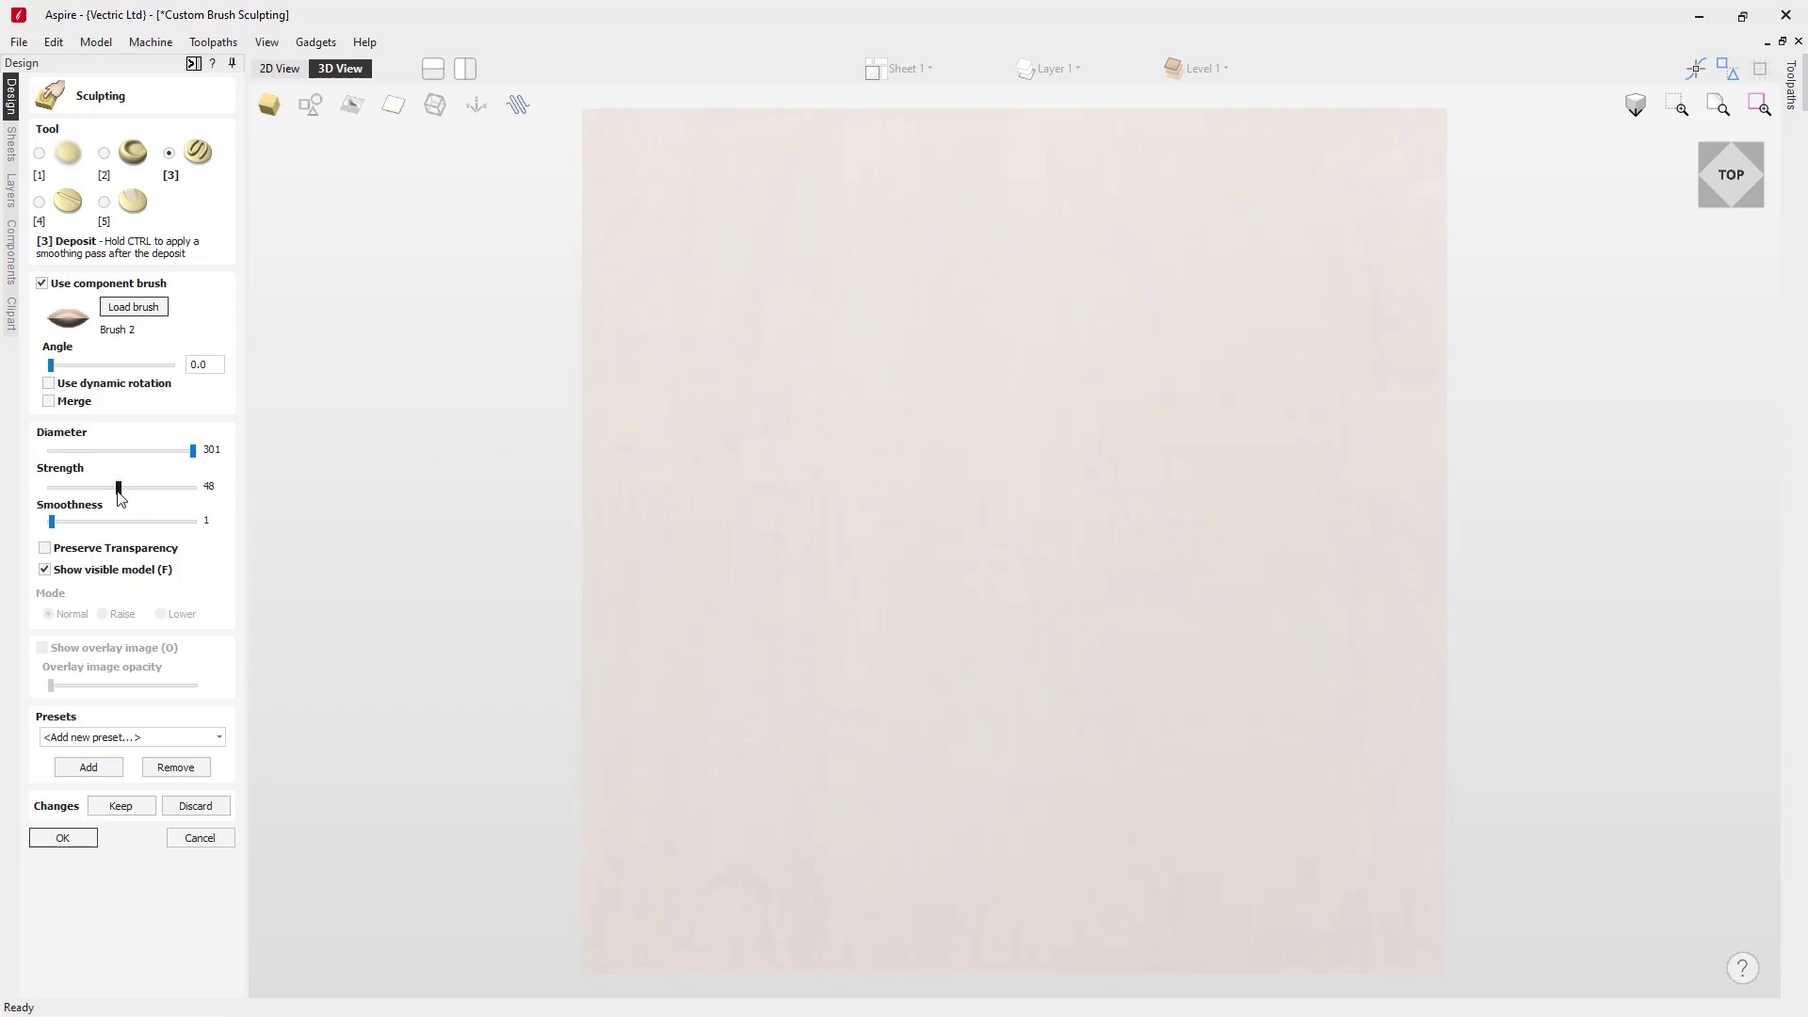
{"action": "left_click", "coordinate": [62, 404]}
{"action": "mouse_move", "coordinate": [715, 314]}
{"action": "left_mouse_down"}
{"action": "mouse_move", "coordinate": [808, 314]}
{"action": "mouse_move", "coordinate": [980, 271]}
{"action": "mouse_move", "coordinate": [1121, 300]}
{"action": "left_mouse_up"}
{"action": "left_click_drag", "start_coordinate": [972, 346], "coordinate": [1274, 341]}
{"action": "left_click", "coordinate": [1203, 272]}
{"action": "left_click", "coordinate": [1321, 233]}
{"action": "left_click", "coordinate": [1202, 212]}
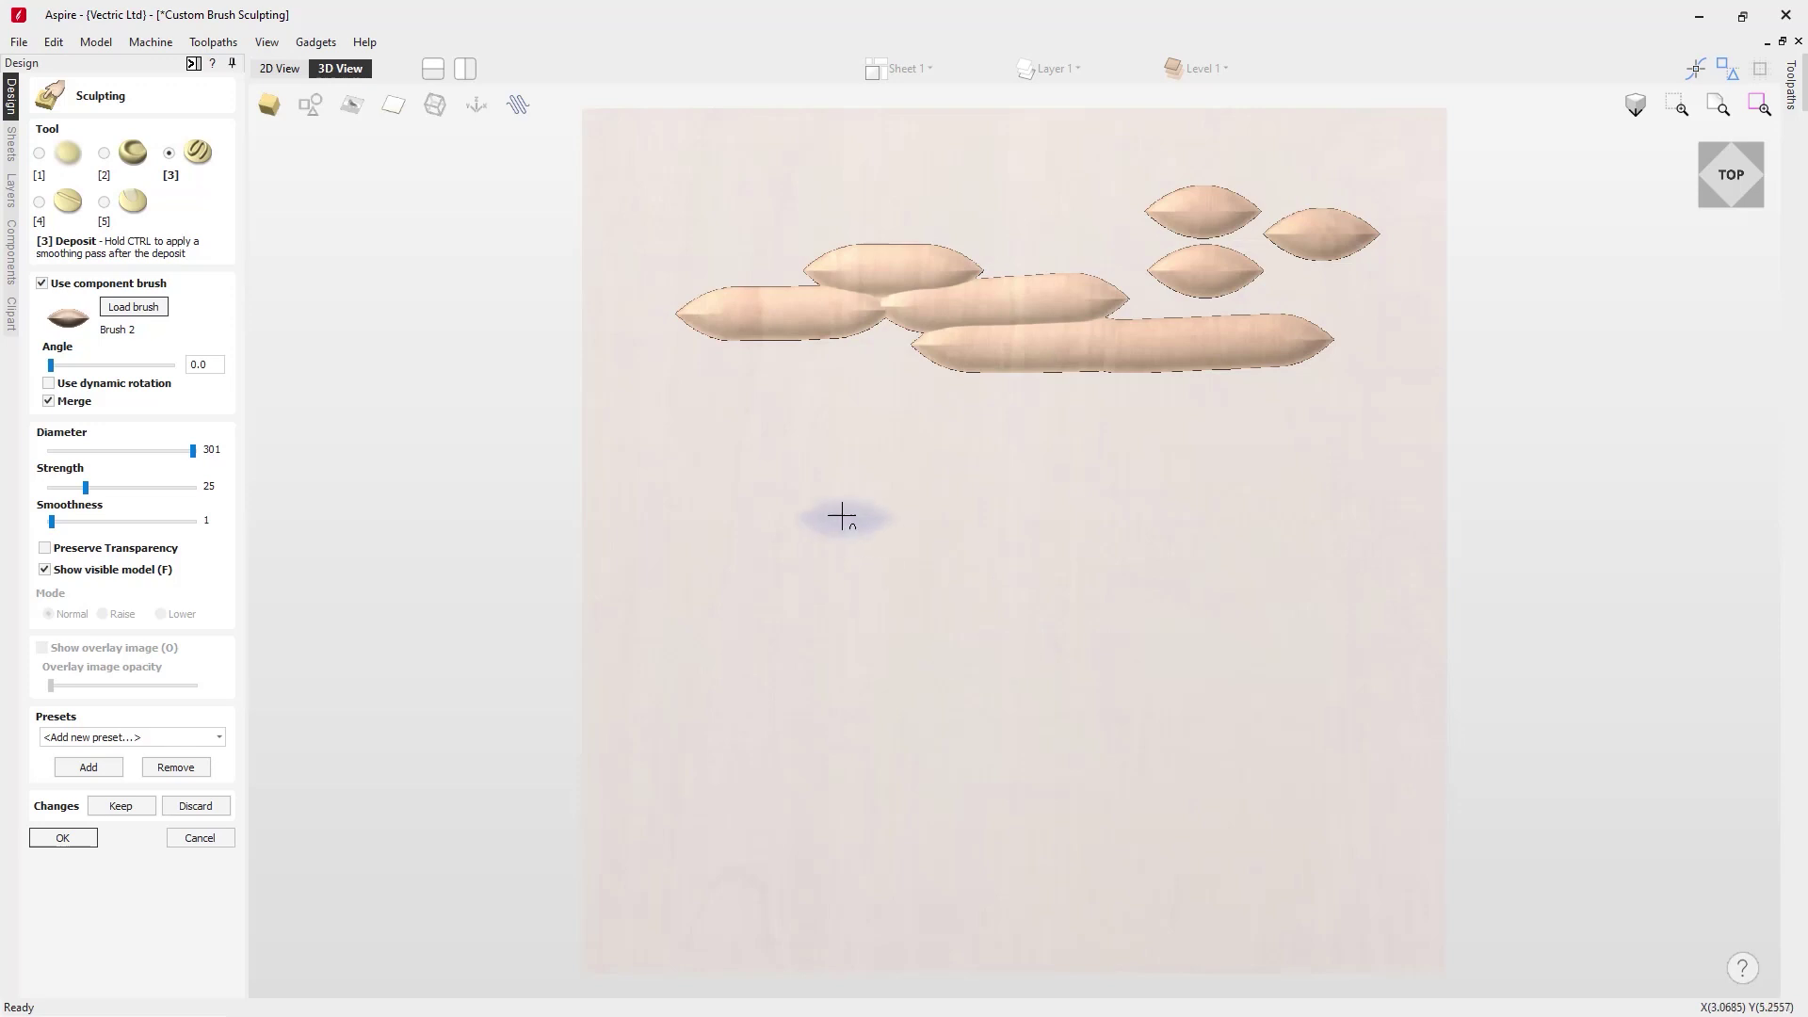
Deposit more merged Brush 2 strokes across the middle of the board, including diagonal ones that branch upward.
{"action": "mouse_move", "coordinate": [672, 429]}
{"action": "left_mouse_down"}
{"action": "mouse_move", "coordinate": [810, 433]}
{"action": "mouse_move", "coordinate": [998, 486]}
{"action": "left_mouse_up"}
{"action": "left_click", "coordinate": [935, 562]}
{"action": "mouse_move", "coordinate": [1113, 565]}
{"action": "left_mouse_down"}
{"action": "mouse_move", "coordinate": [1253, 564]}
{"action": "mouse_move", "coordinate": [1221, 546]}
{"action": "mouse_move", "coordinate": [1128, 378]}
{"action": "mouse_move", "coordinate": [1207, 507]}
{"action": "mouse_move", "coordinate": [1245, 507]}
{"action": "mouse_move", "coordinate": [1372, 391]}
{"action": "left_mouse_up"}
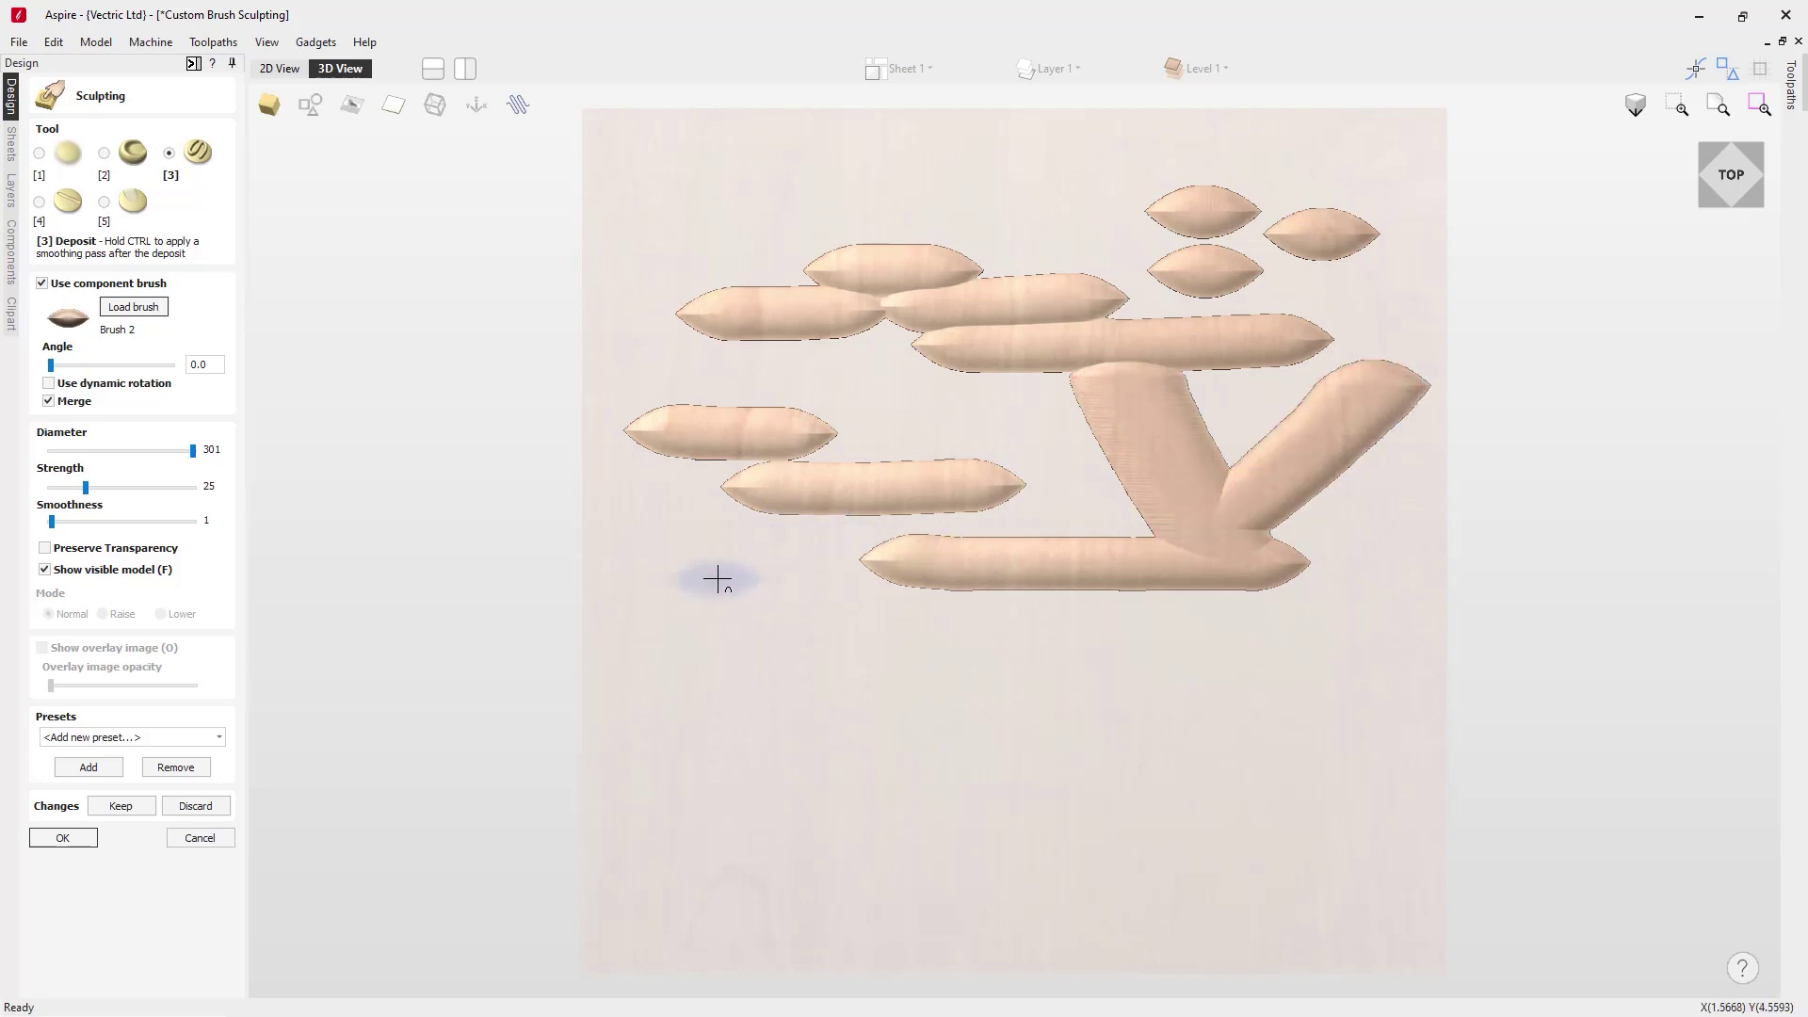
Deposit two diagonal merged Brush 2 strokes in a V across the lower board, and discard all sculpting changes.
{"action": "left_click_drag", "start_coordinate": [816, 728], "coordinate": [690, 595]}
{"action": "mouse_move", "coordinate": [848, 739]}
{"action": "left_mouse_down"}
{"action": "mouse_move", "coordinate": [1018, 668]}
{"action": "mouse_move", "coordinate": [1098, 565]}
{"action": "left_mouse_up"}
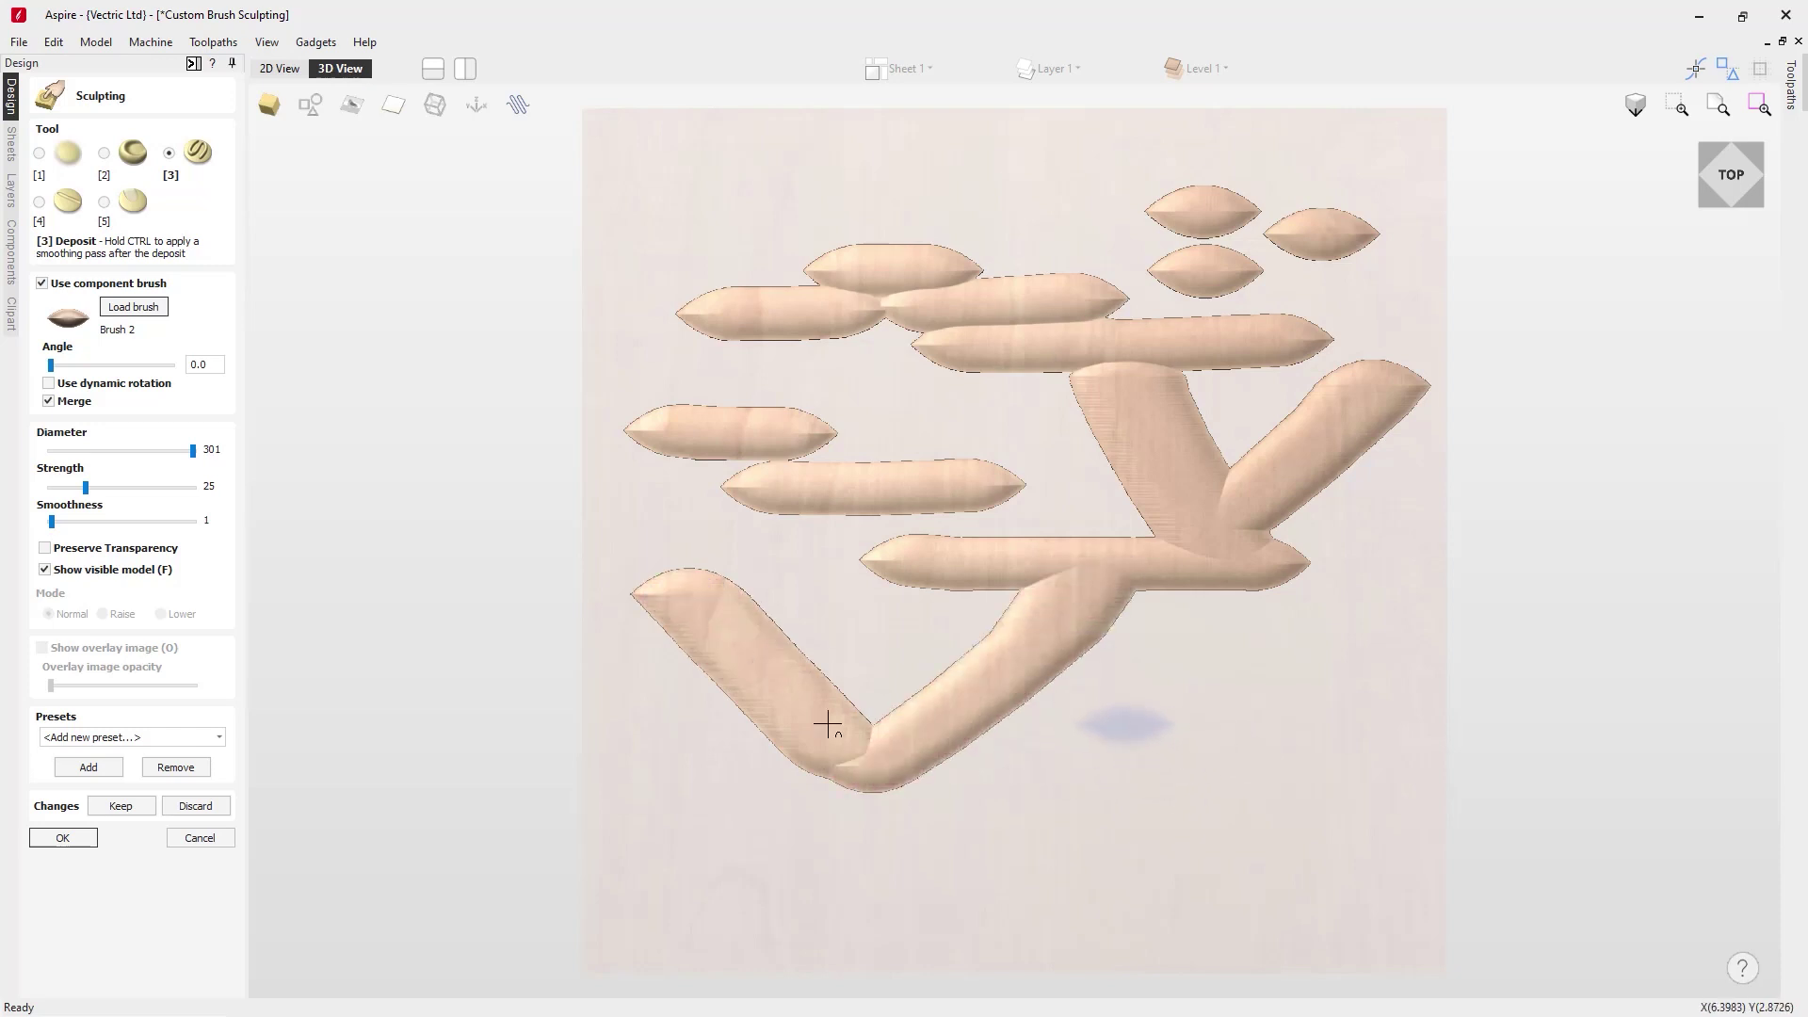
{"action": "left_click", "coordinate": [196, 806]}
{"action": "left_click", "coordinate": [856, 567]}
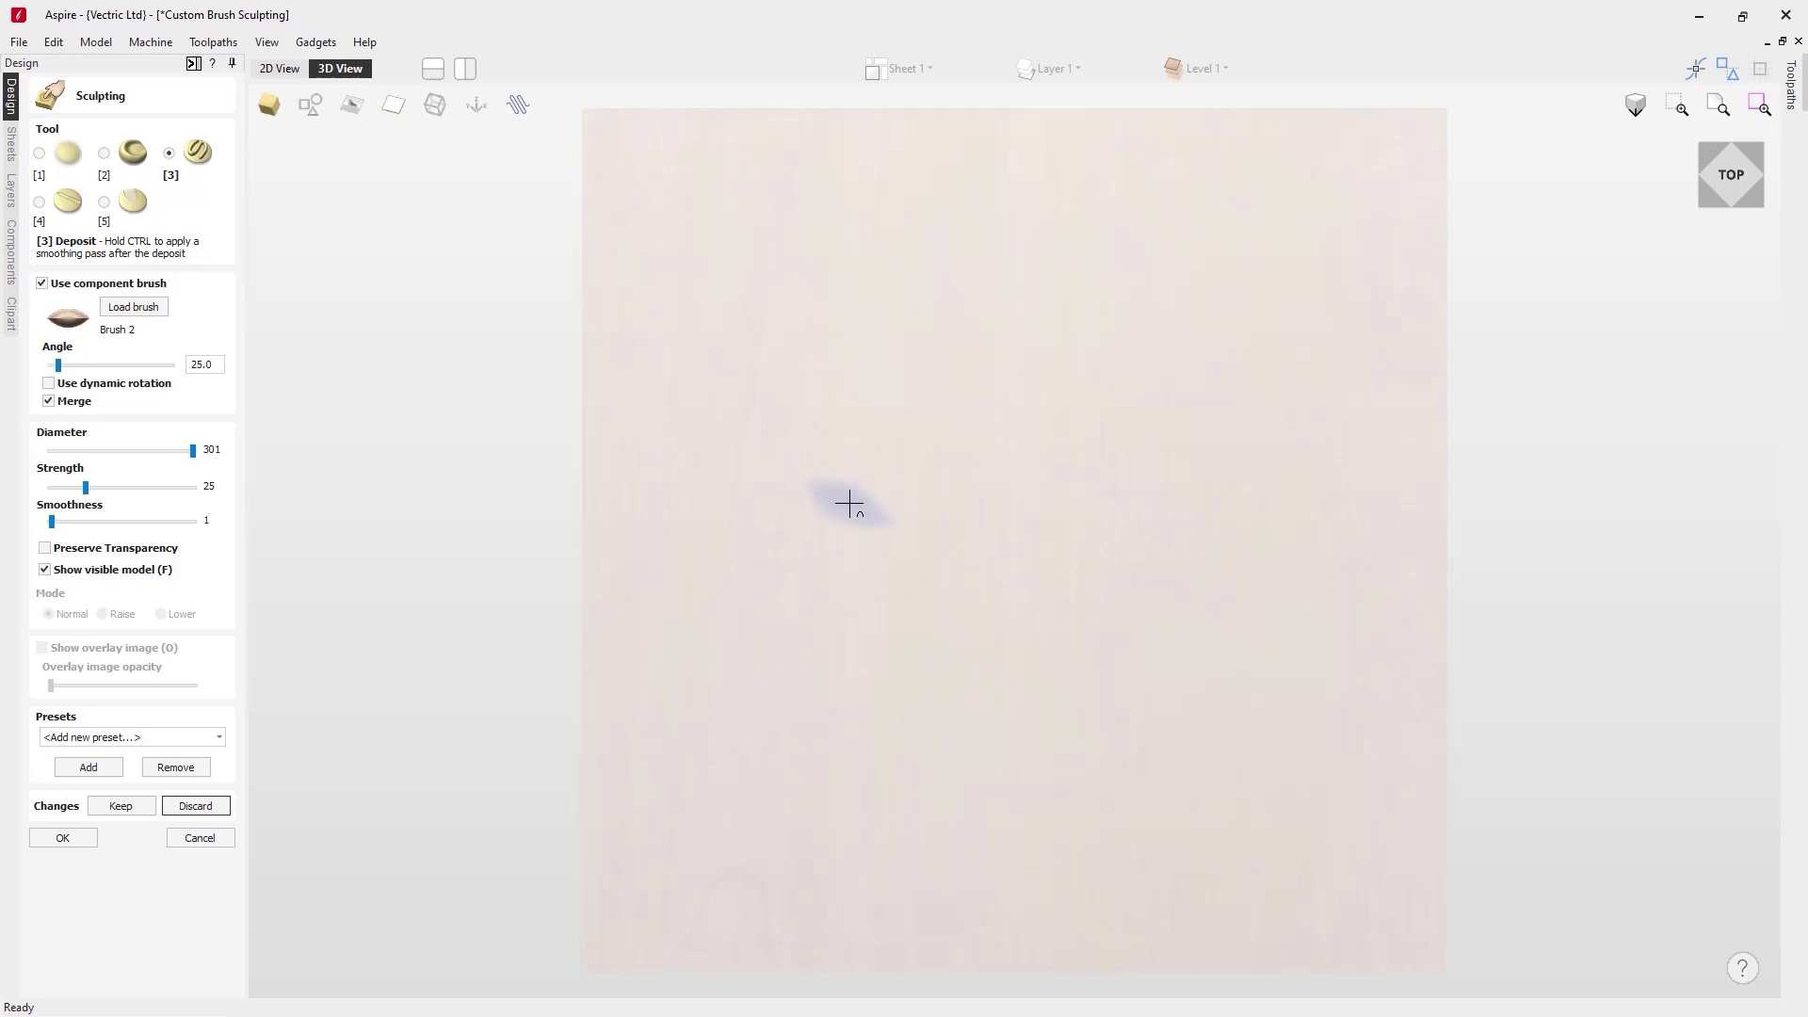
Rotate the Brush 2 component brush through several orientations and set its angle to 325.
{"action": "scroll", "coordinate": [848, 505], "scroll_direction": "up", "scroll_amount": 6, "text": "shift"}
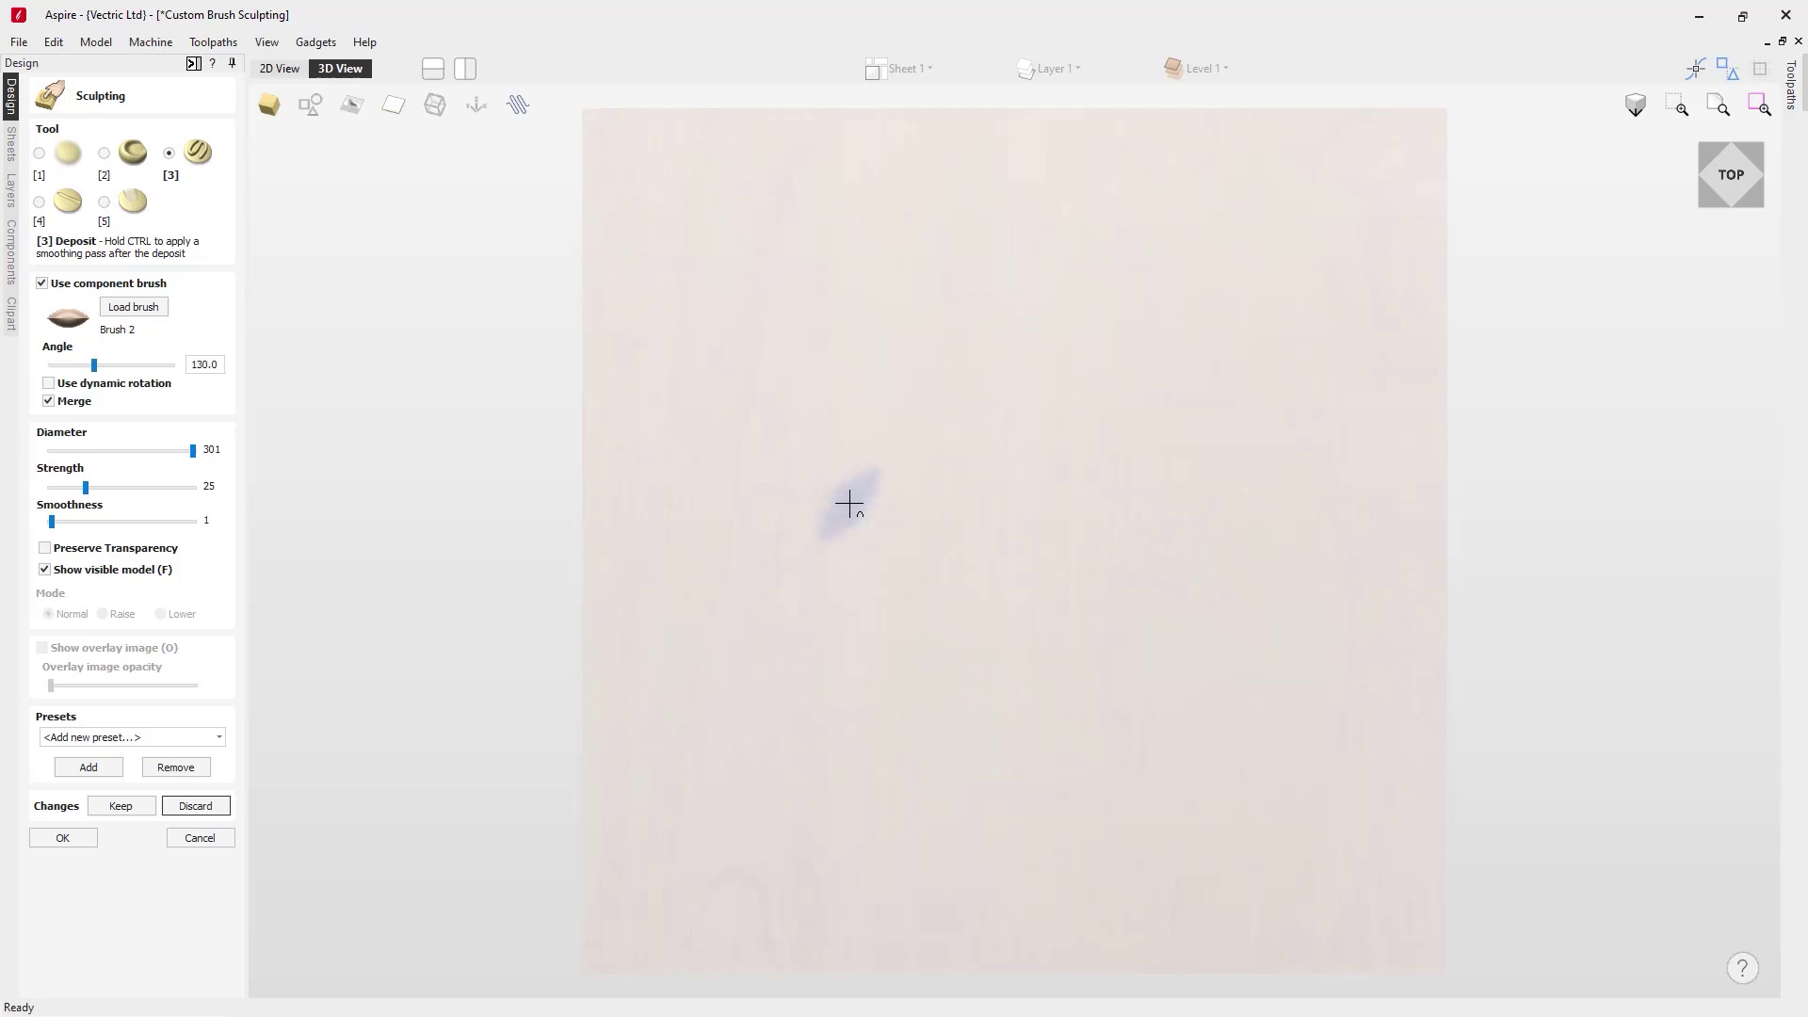
{"action": "scroll", "coordinate": [848, 504], "scroll_direction": "up", "scroll_amount": 1, "text": "shift"}
{"action": "scroll", "coordinate": [850, 504], "scroll_direction": "down", "scroll_amount": 9, "text": "shift"}
{"action": "scroll", "coordinate": [848, 500], "scroll_direction": "down", "scroll_amount": 3, "text": "shift"}
{"action": "scroll", "coordinate": [849, 504], "scroll_direction": "down", "scroll_amount": 2, "text": "shift"}
{"action": "scroll", "coordinate": [849, 504], "scroll_direction": "down", "scroll_amount": 5, "text": "shift"}
{"action": "scroll", "coordinate": [849, 503], "scroll_direction": "down", "scroll_amount": 3, "text": "shift"}
Deposit several upward-sloping diagonal strokes with the angled Brush 2 on the upper half of the board, and discard them all.
{"action": "left_click_drag", "start_coordinate": [770, 583], "coordinate": [865, 516]}
{"action": "left_click_drag", "start_coordinate": [961, 452], "coordinate": [979, 433]}
{"action": "left_click_drag", "start_coordinate": [754, 544], "coordinate": [947, 436]}
{"action": "left_click_drag", "start_coordinate": [767, 491], "coordinate": [932, 387]}
{"action": "left_click_drag", "start_coordinate": [726, 412], "coordinate": [902, 347]}
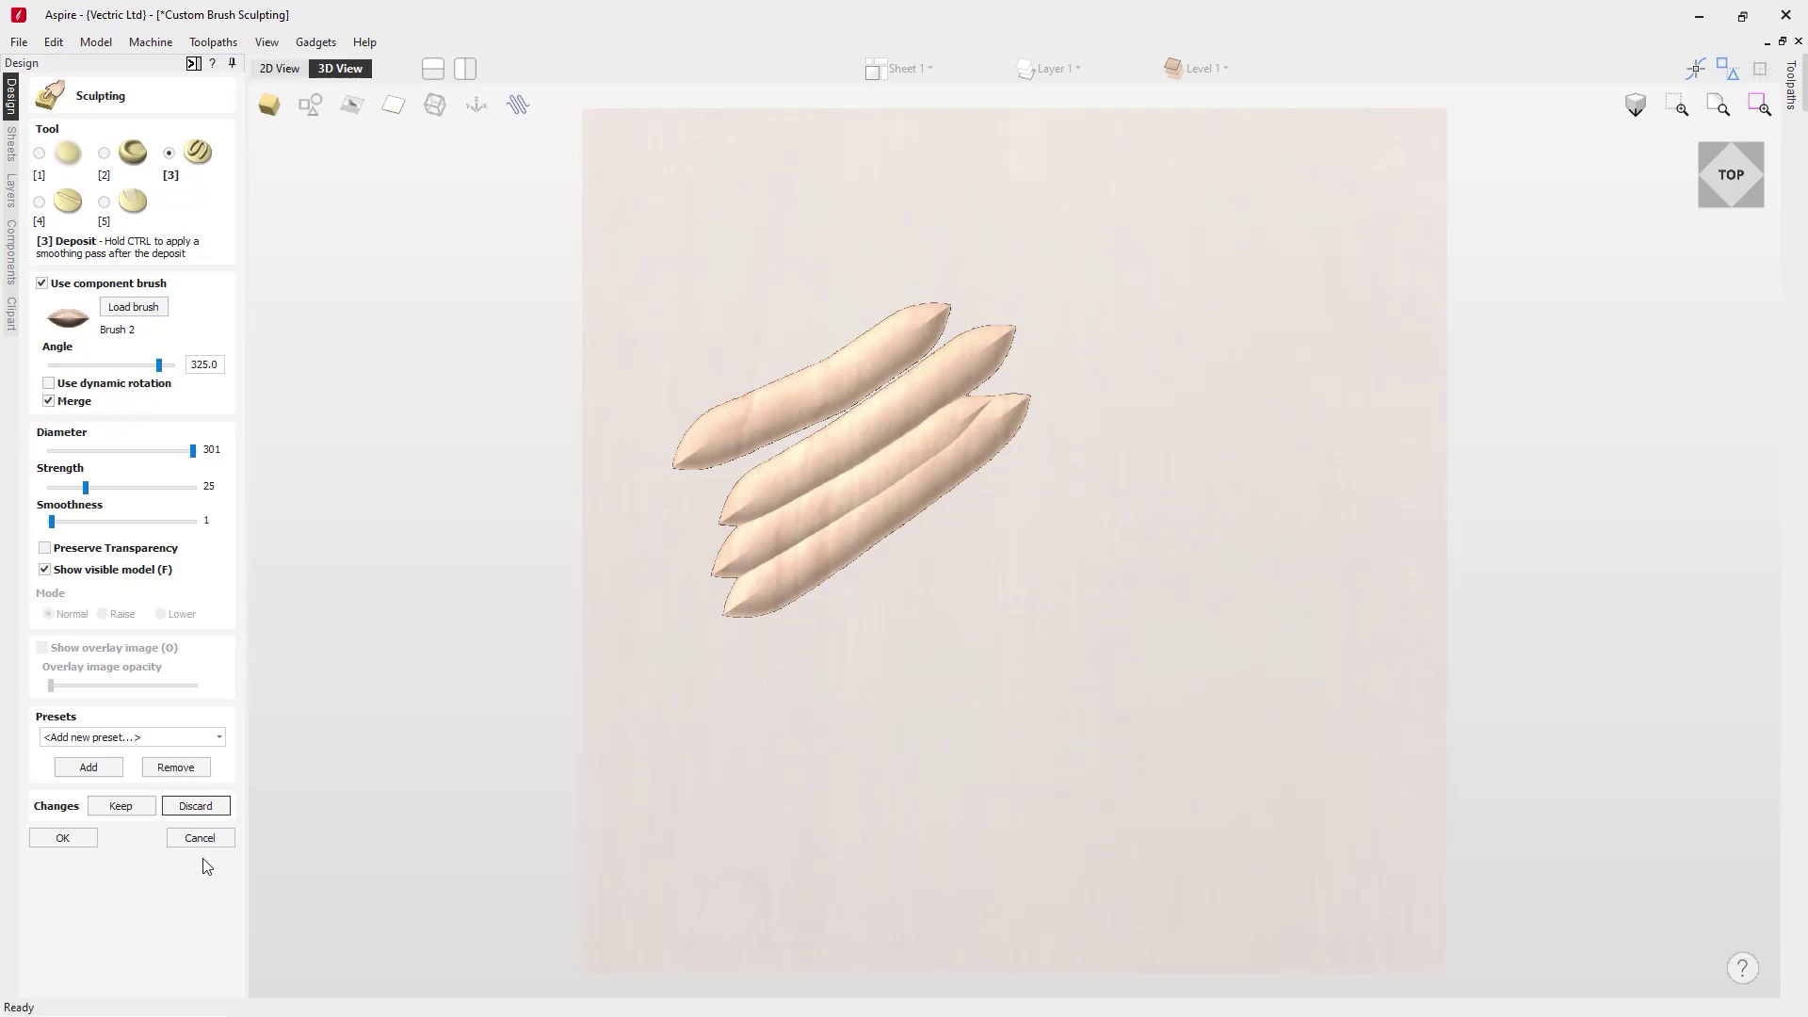
{"action": "left_click", "coordinate": [196, 806]}
{"action": "left_click", "coordinate": [881, 568]}
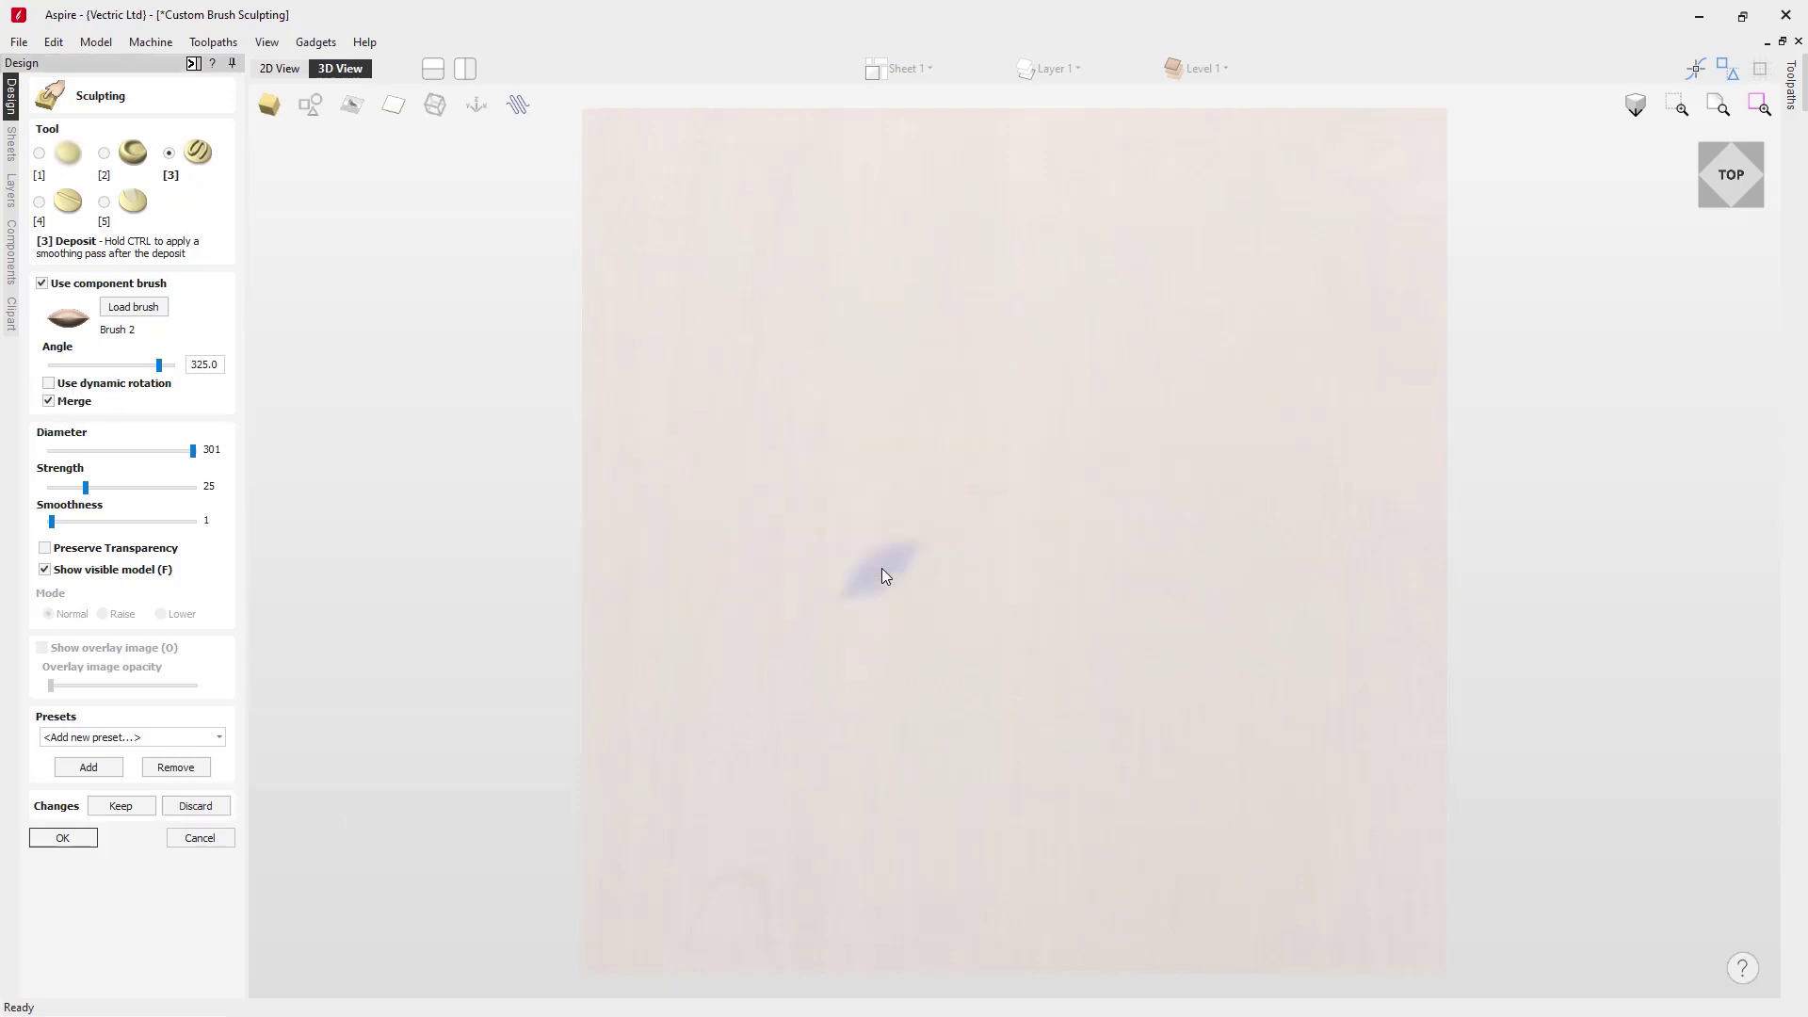
Enable dynamic rotation, deposit one continuous Brush 2 stroke that turns several corners around the board, and discard it.
{"action": "left_click", "coordinate": [140, 386]}
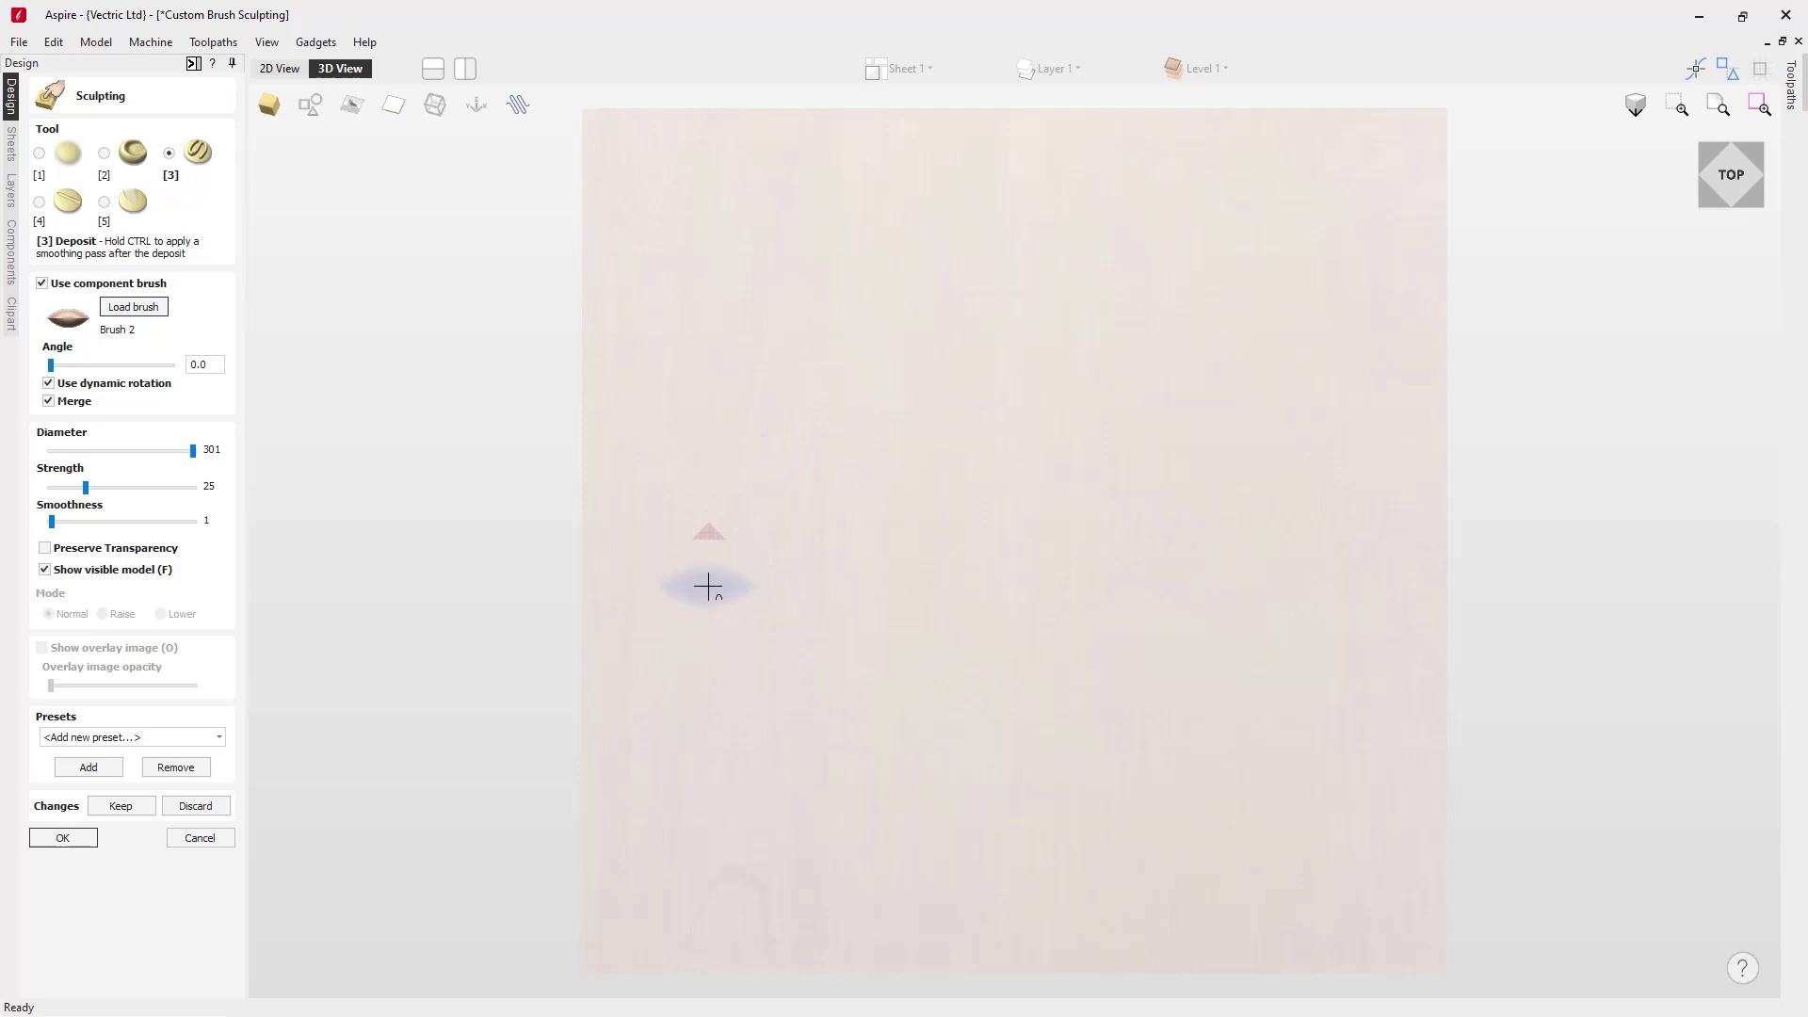
{"action": "mouse_move", "coordinate": [708, 588]}
{"action": "left_mouse_down"}
{"action": "mouse_move", "coordinate": [695, 458]}
{"action": "mouse_move", "coordinate": [779, 420]}
{"action": "mouse_move", "coordinate": [1082, 427]}
{"action": "mouse_move", "coordinate": [1126, 449]}
{"action": "mouse_move", "coordinate": [1120, 678]}
{"action": "mouse_move", "coordinate": [1087, 702]}
{"action": "mouse_move", "coordinate": [1089, 747]}
{"action": "mouse_move", "coordinate": [716, 756]}
{"action": "left_mouse_up"}
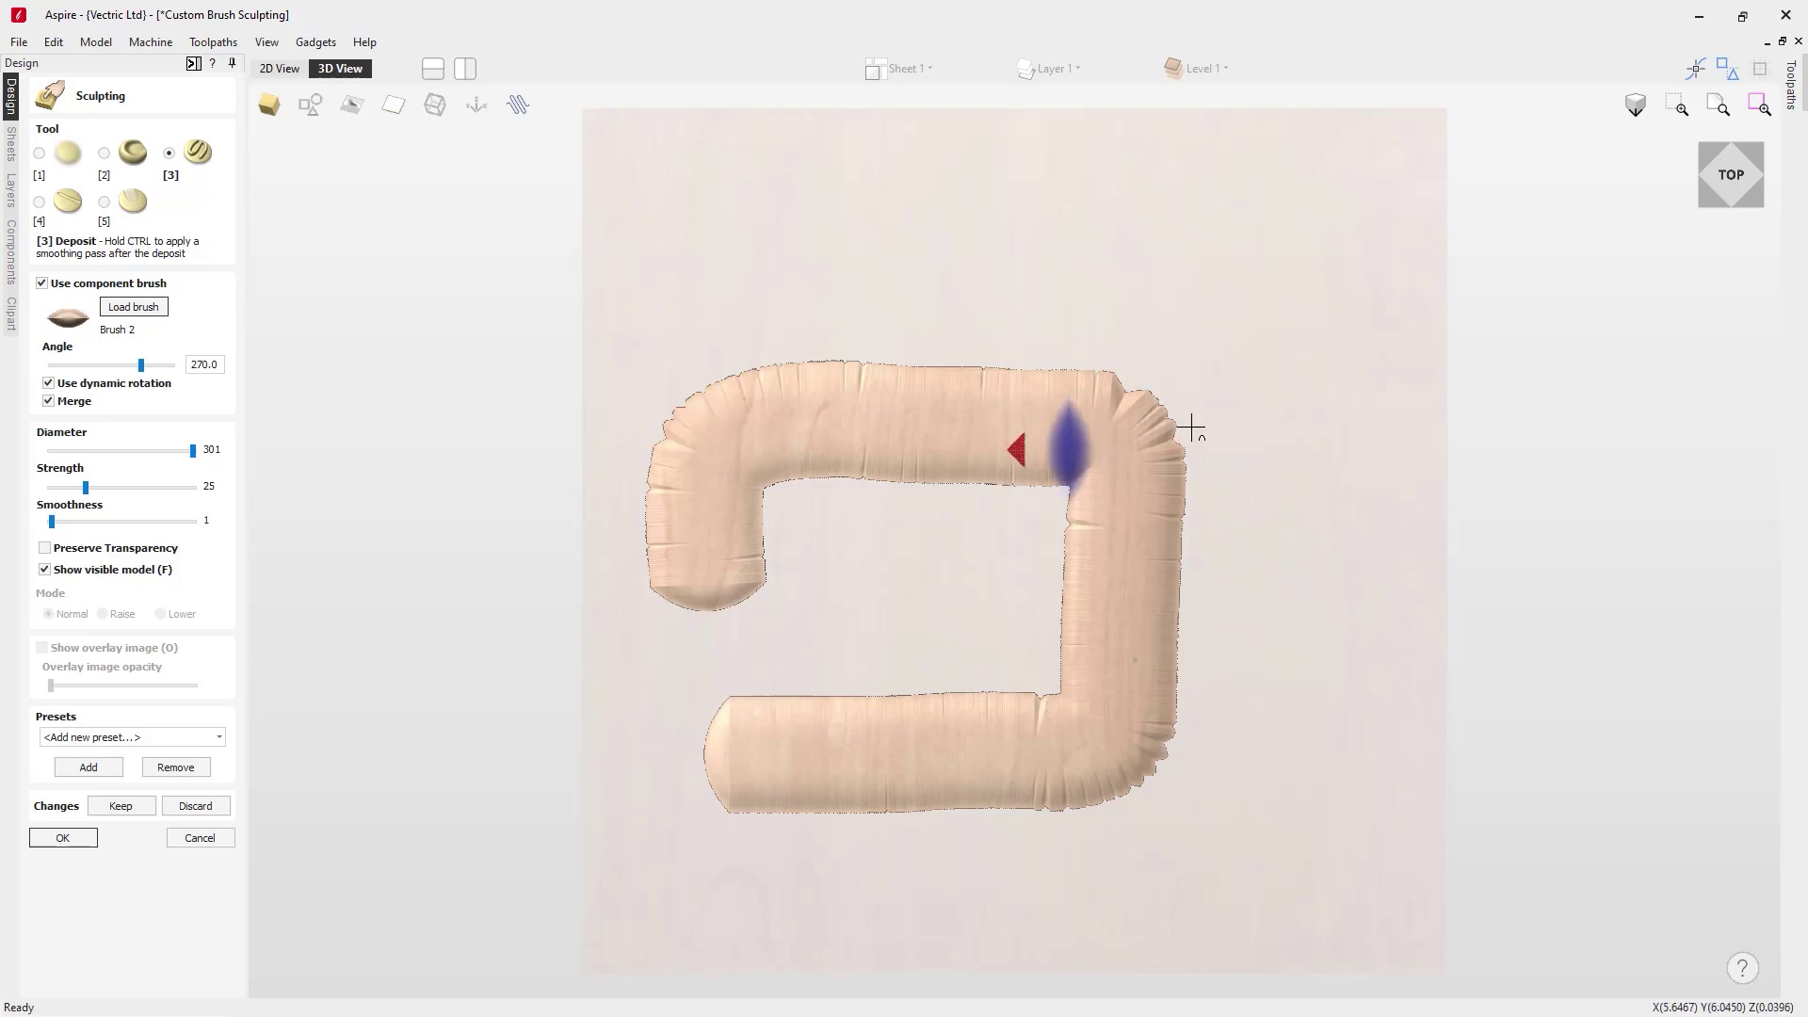
{"action": "left_click", "coordinate": [203, 807]}
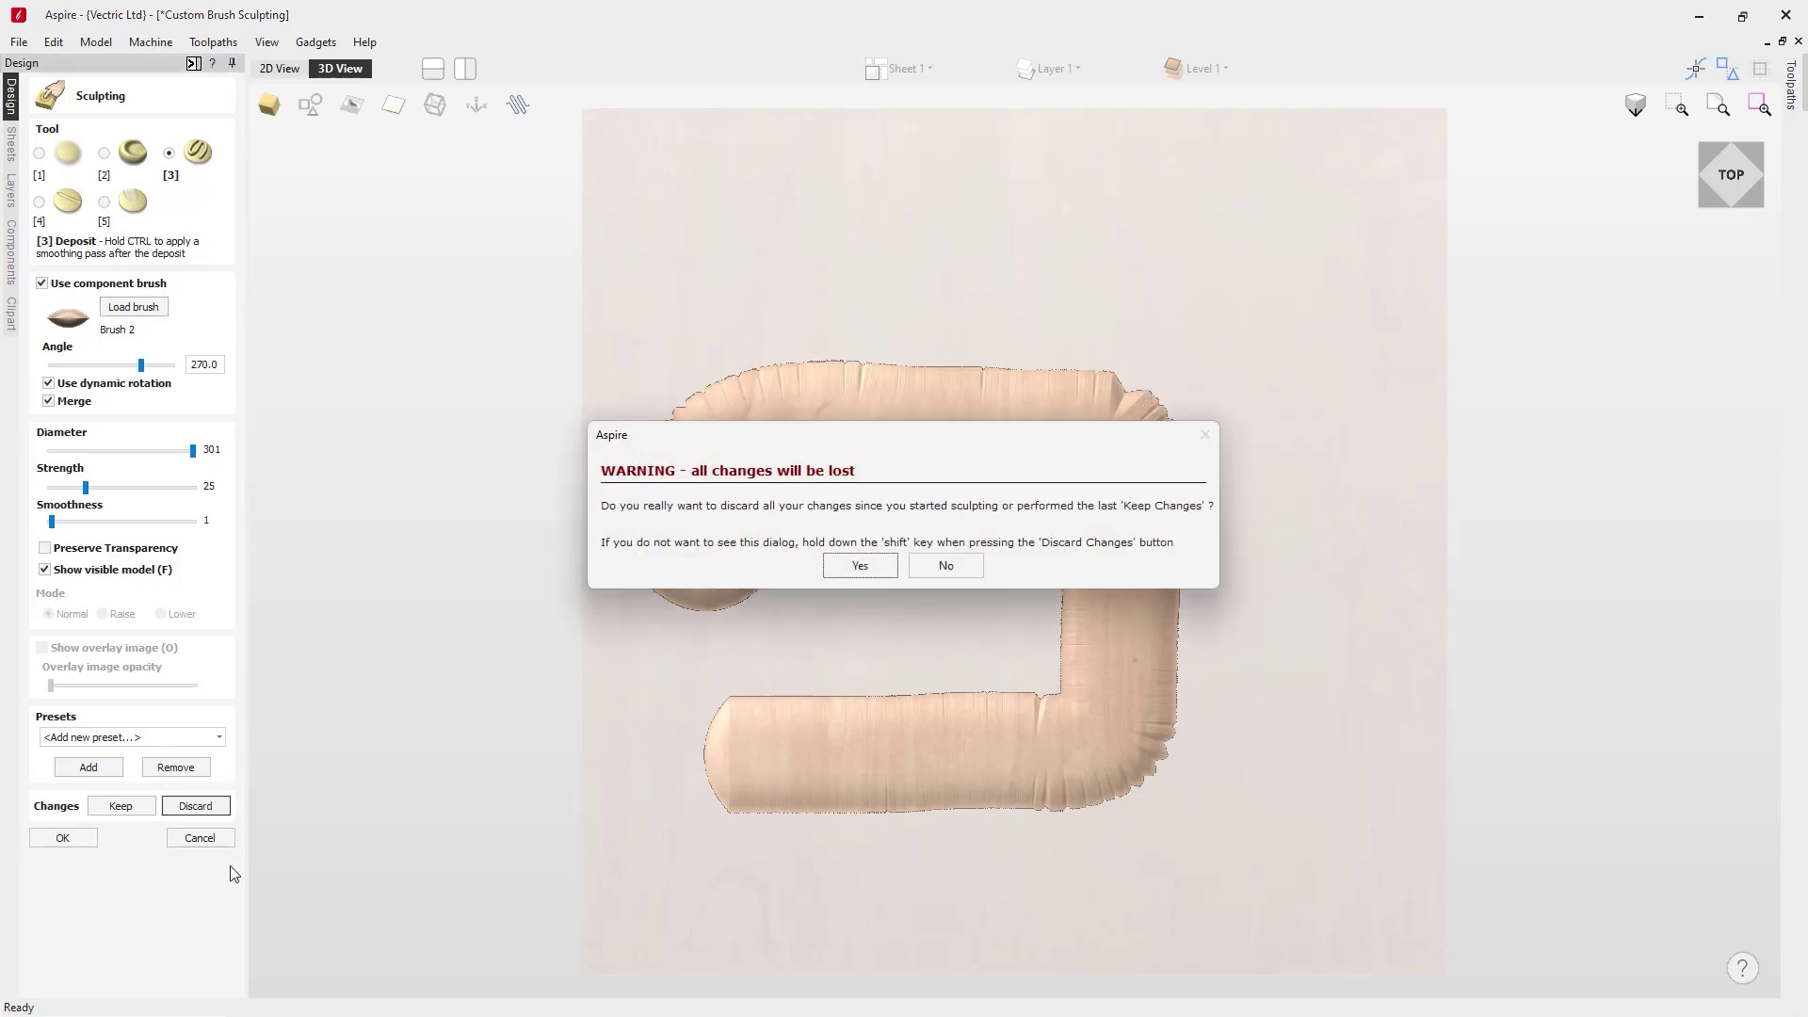
{"action": "left_click", "coordinate": [860, 565]}
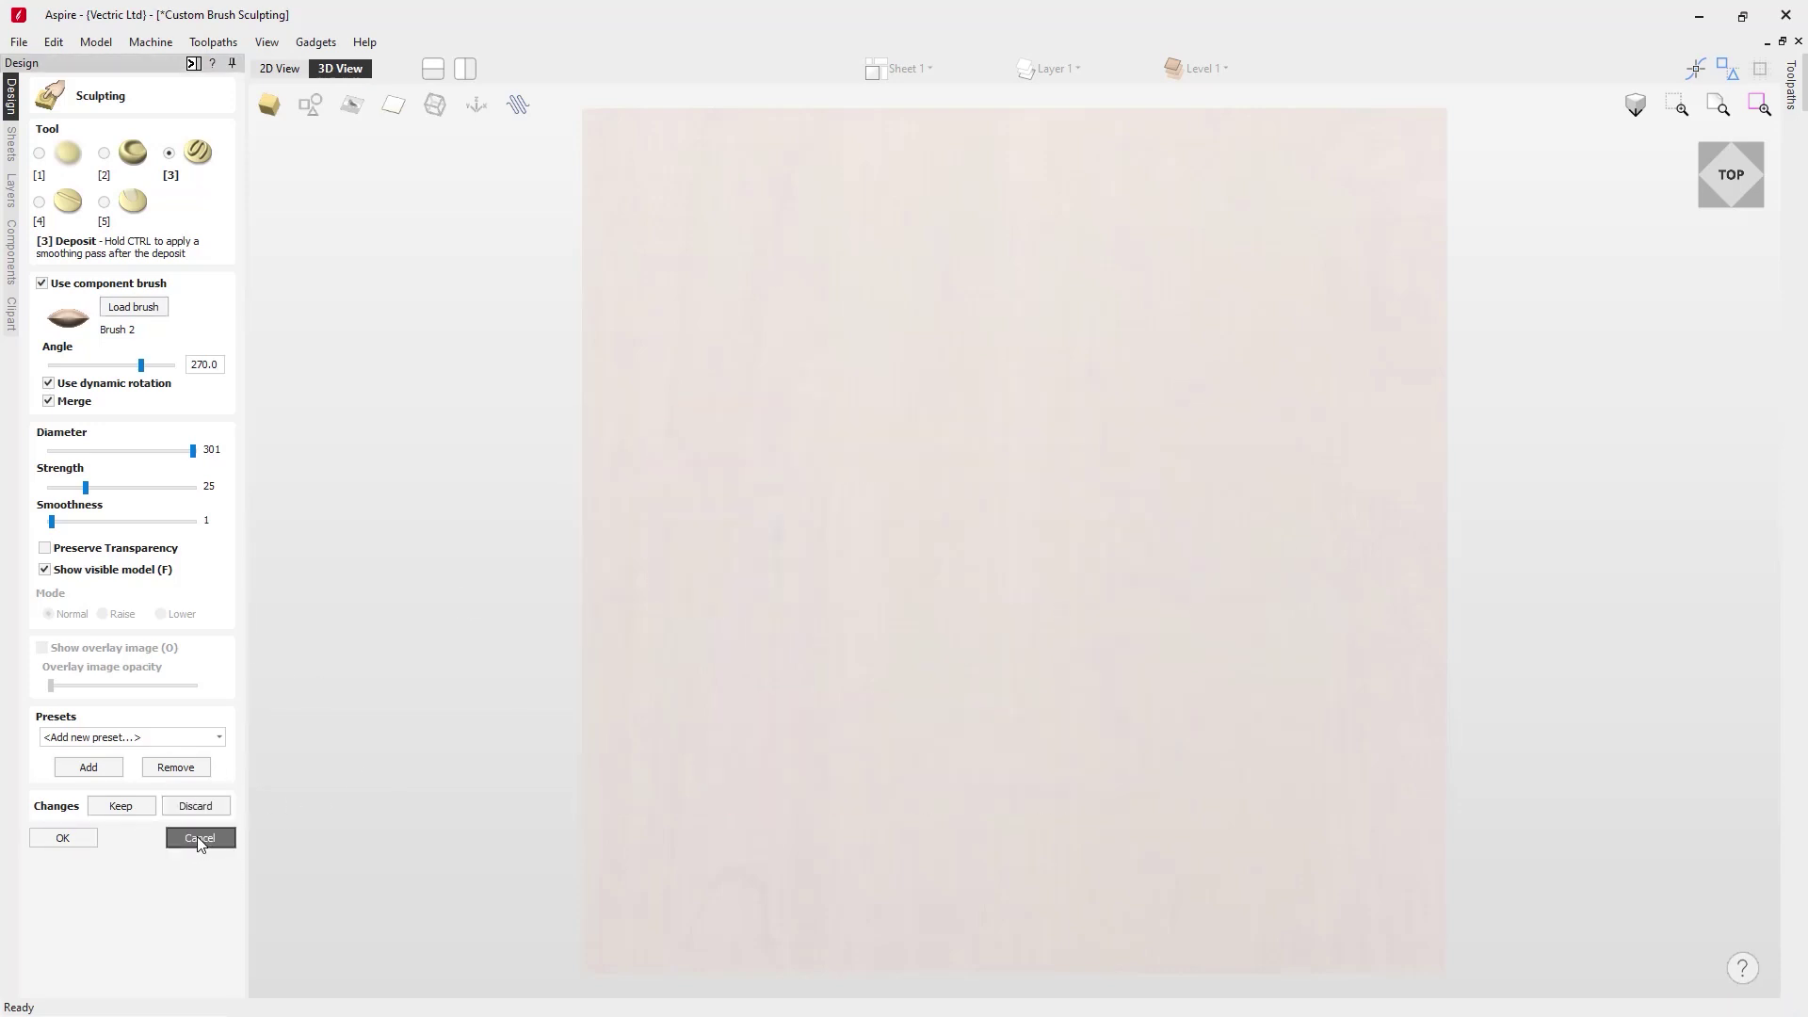
Make Brush 2 the active layer and show the Brush 2 component.
{"action": "left_click", "coordinate": [1072, 68]}
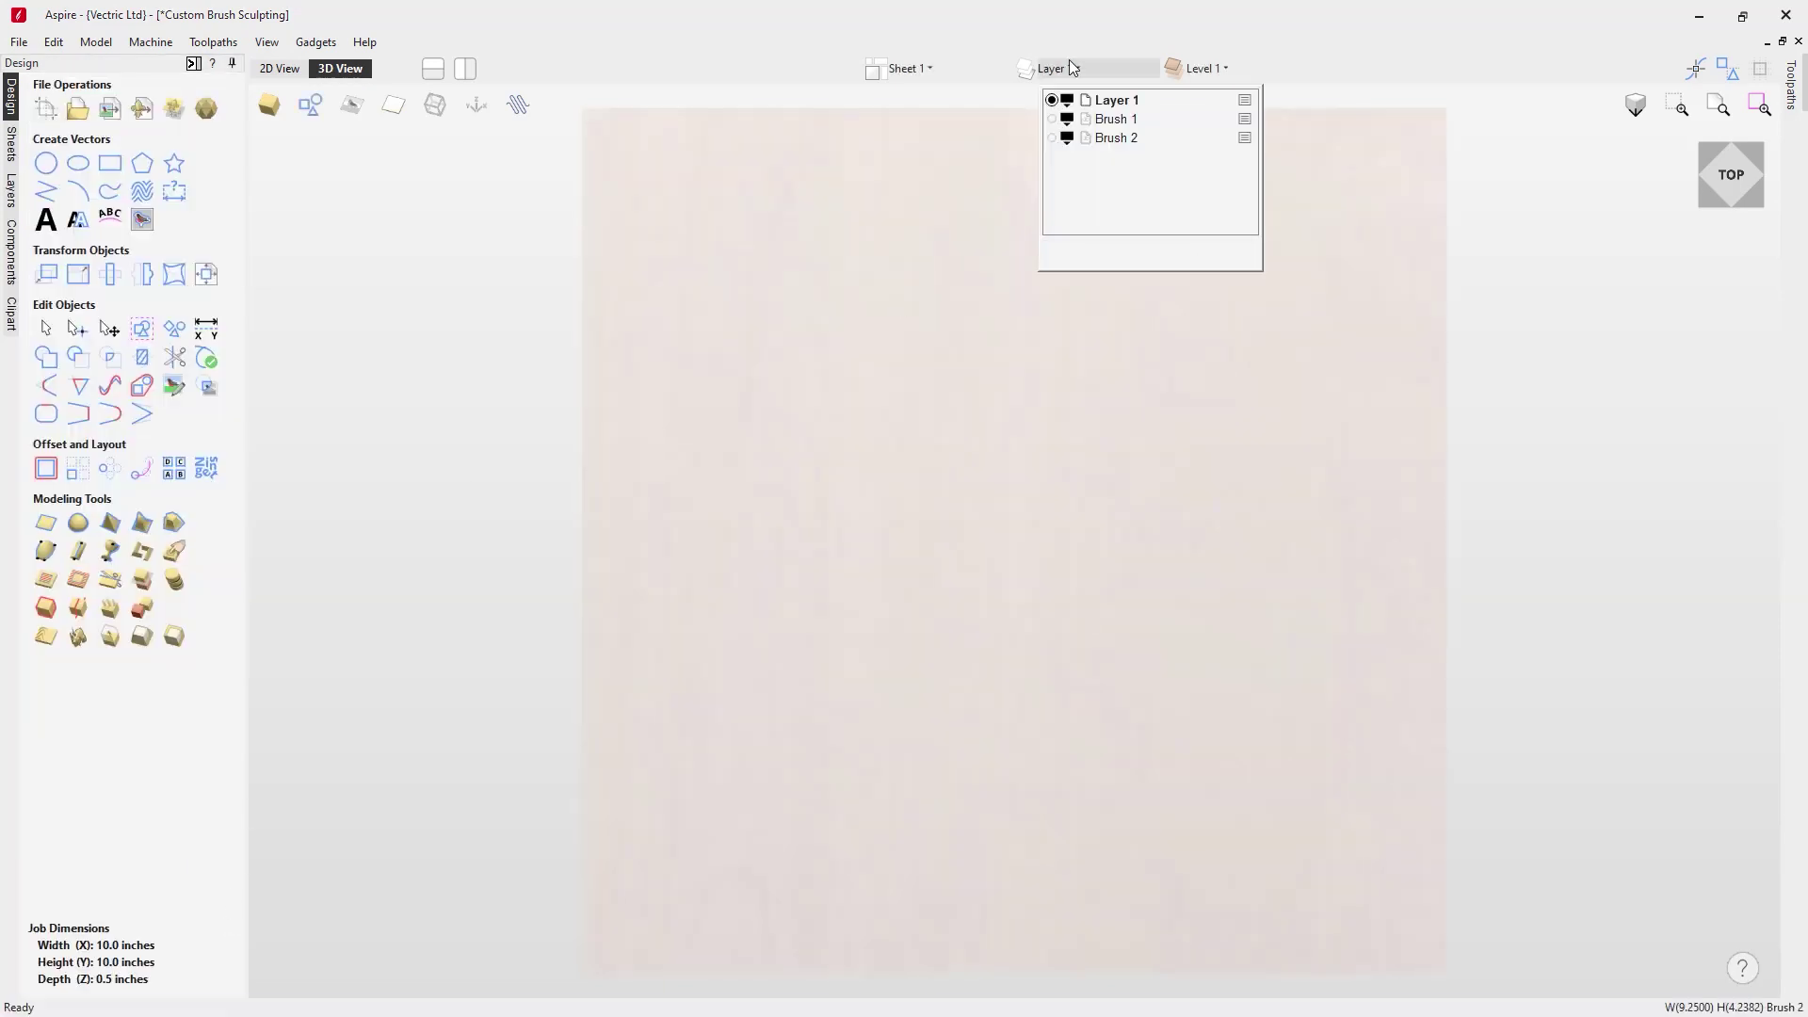
{"action": "left_click", "coordinate": [1052, 138]}
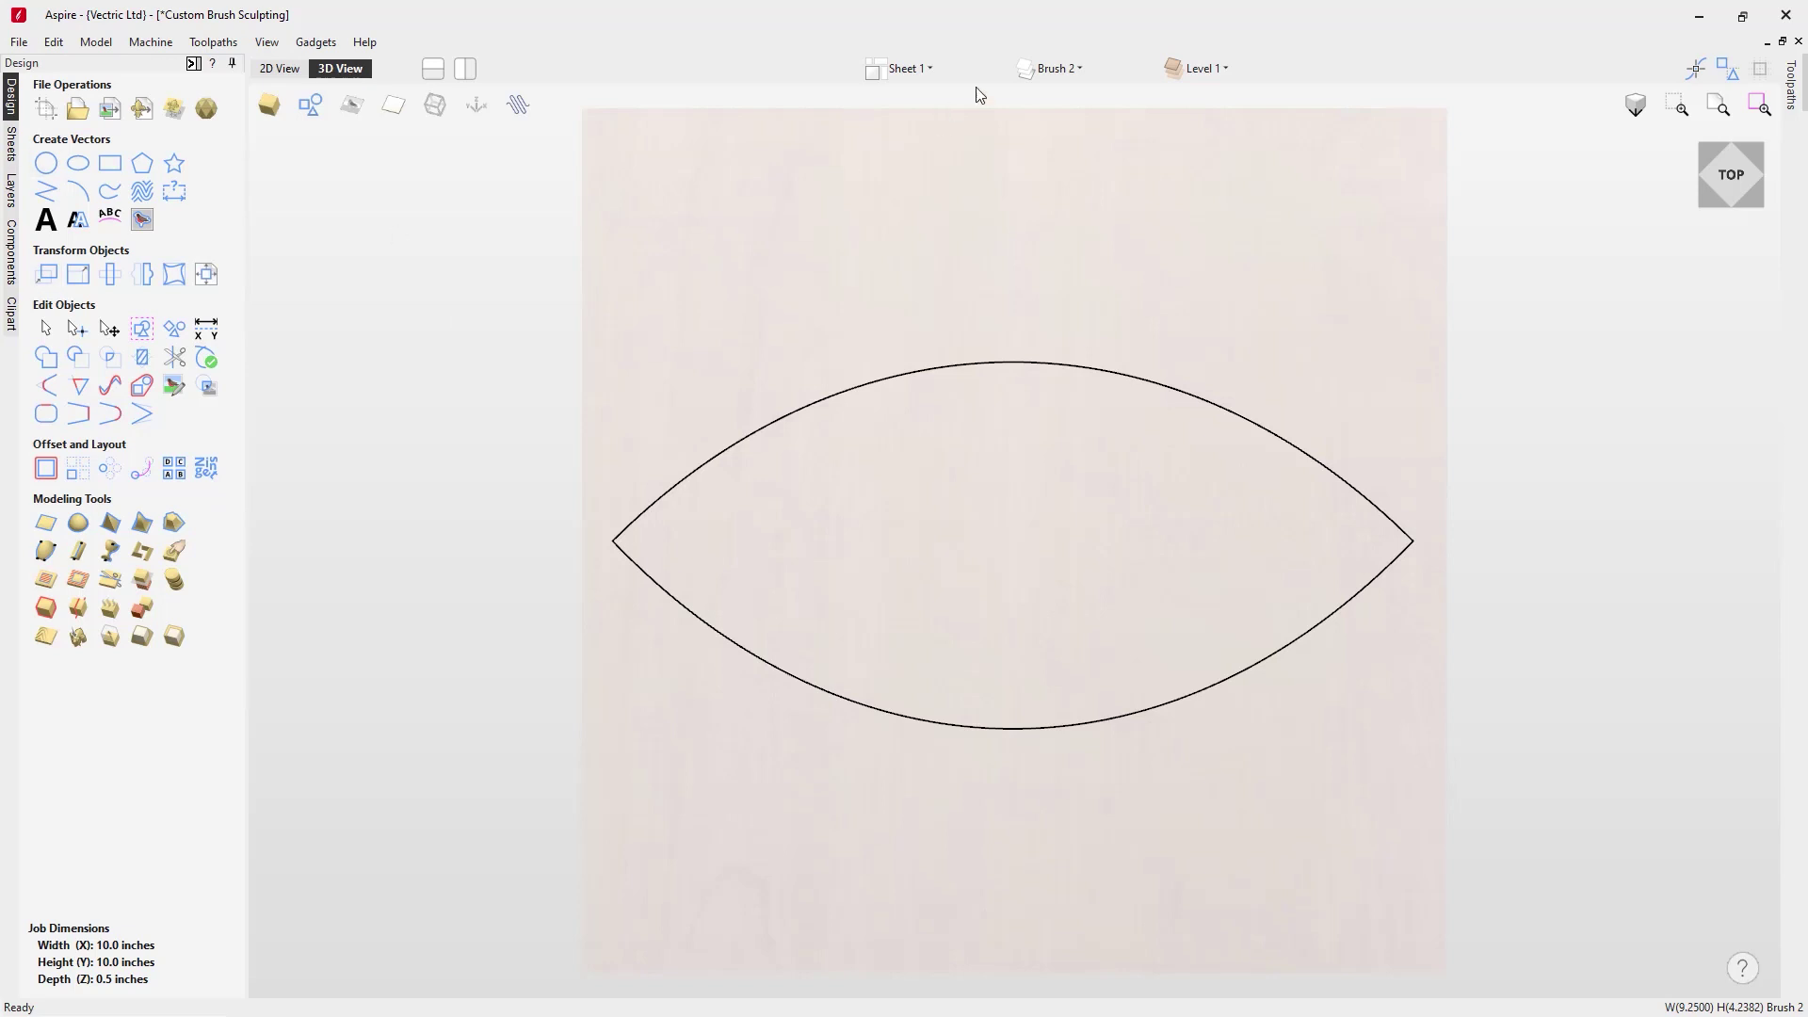
{"action": "left_click", "coordinate": [1206, 68]}
{"action": "left_click", "coordinate": [1240, 115]}
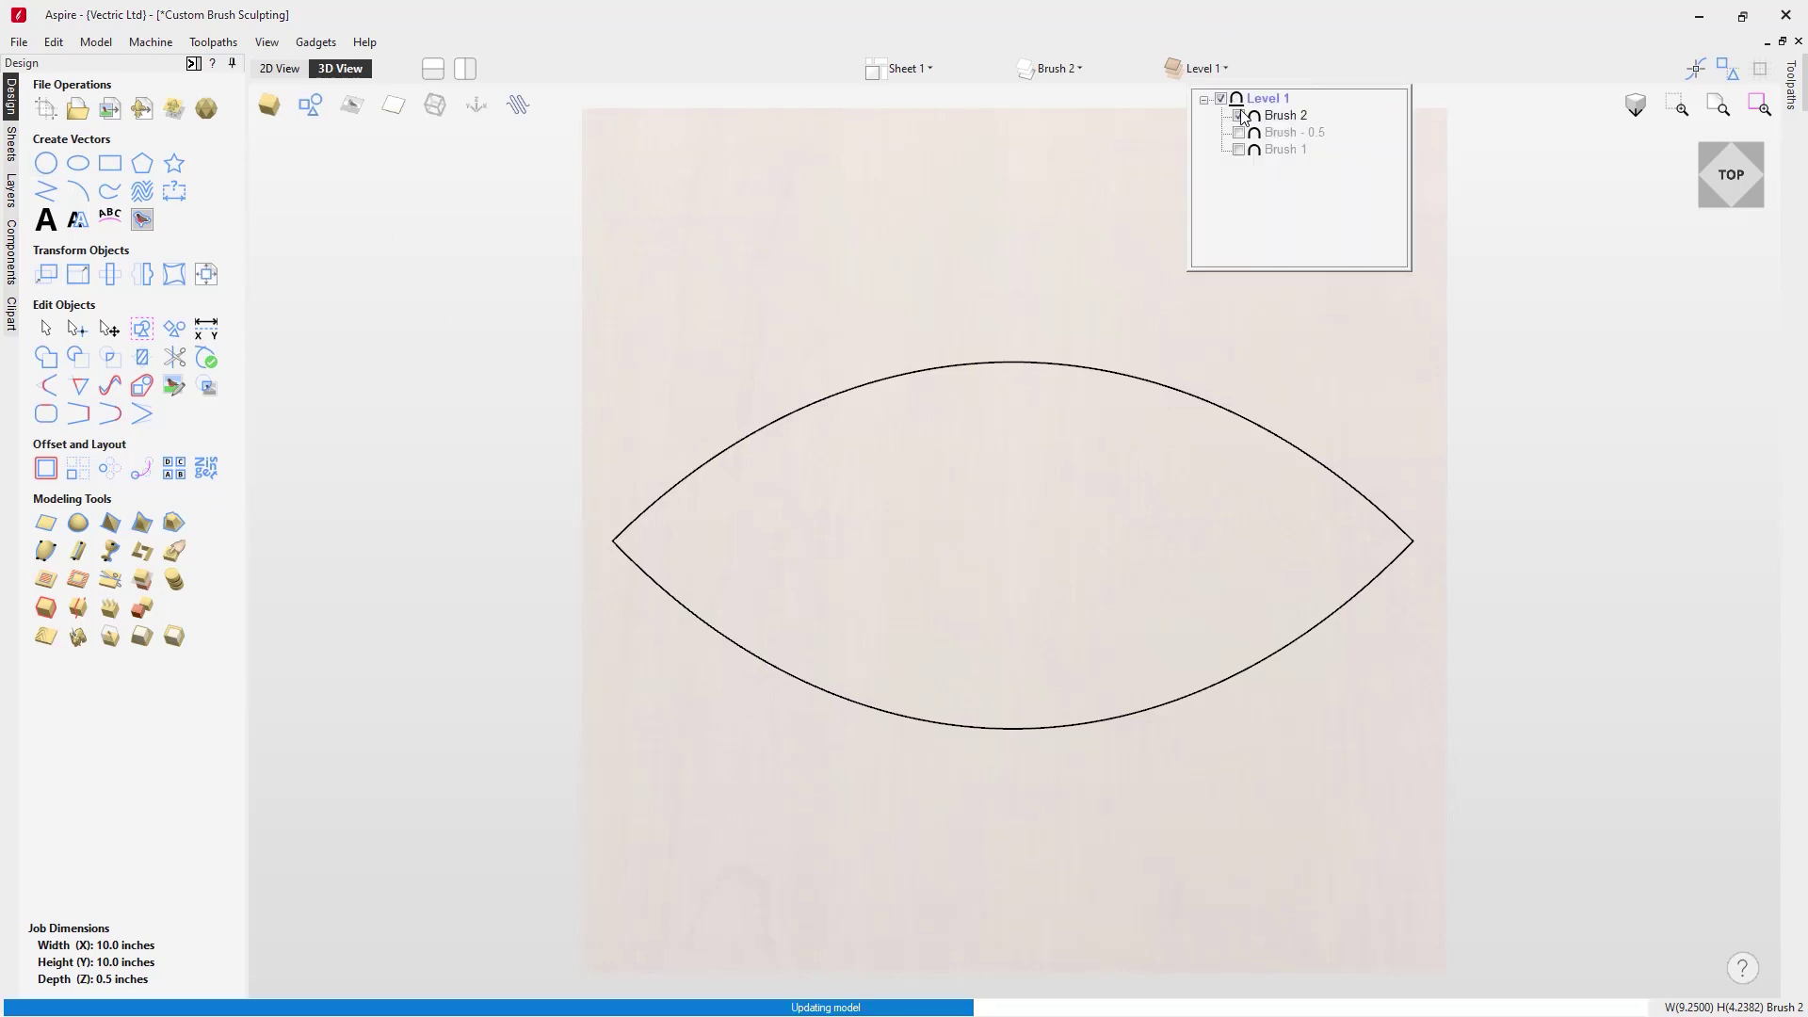
Rotate the Brush 2 component to stand vertically and save it as a sculpting brush named Brush 2 - V.
{"action": "left_click", "coordinate": [1015, 490]}
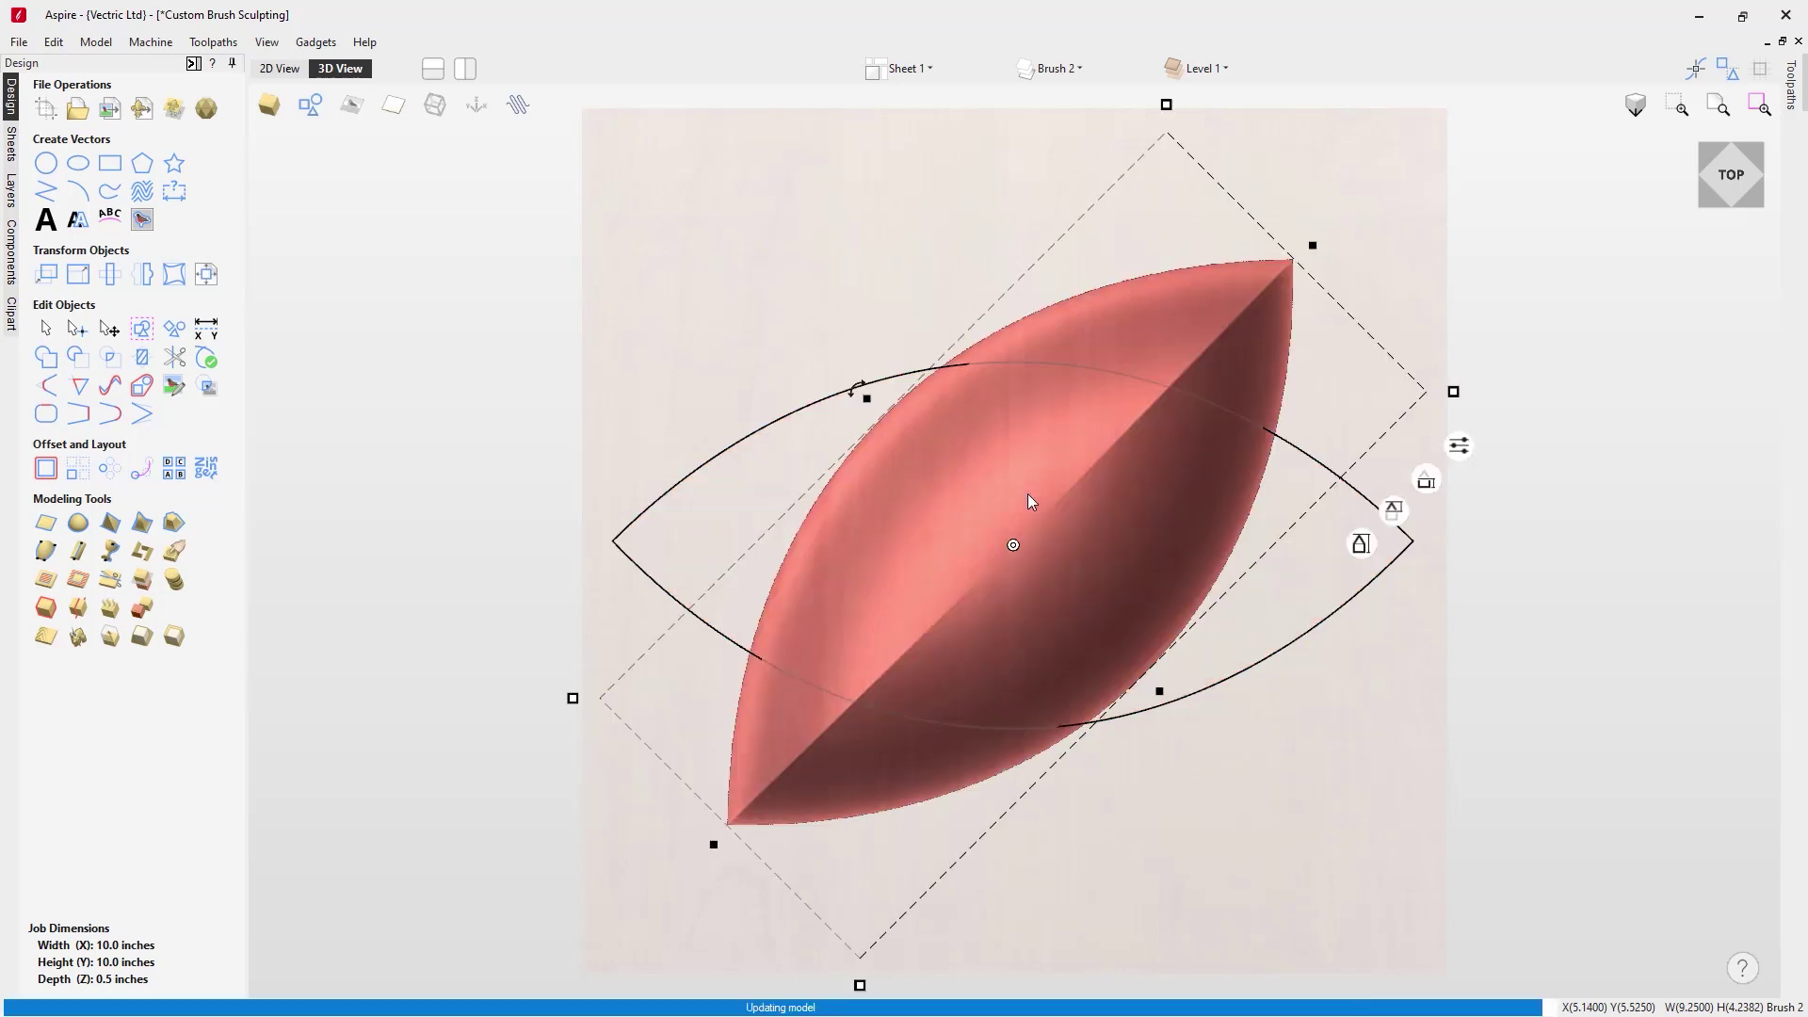
{"action": "key", "text": "ctrl+z"}
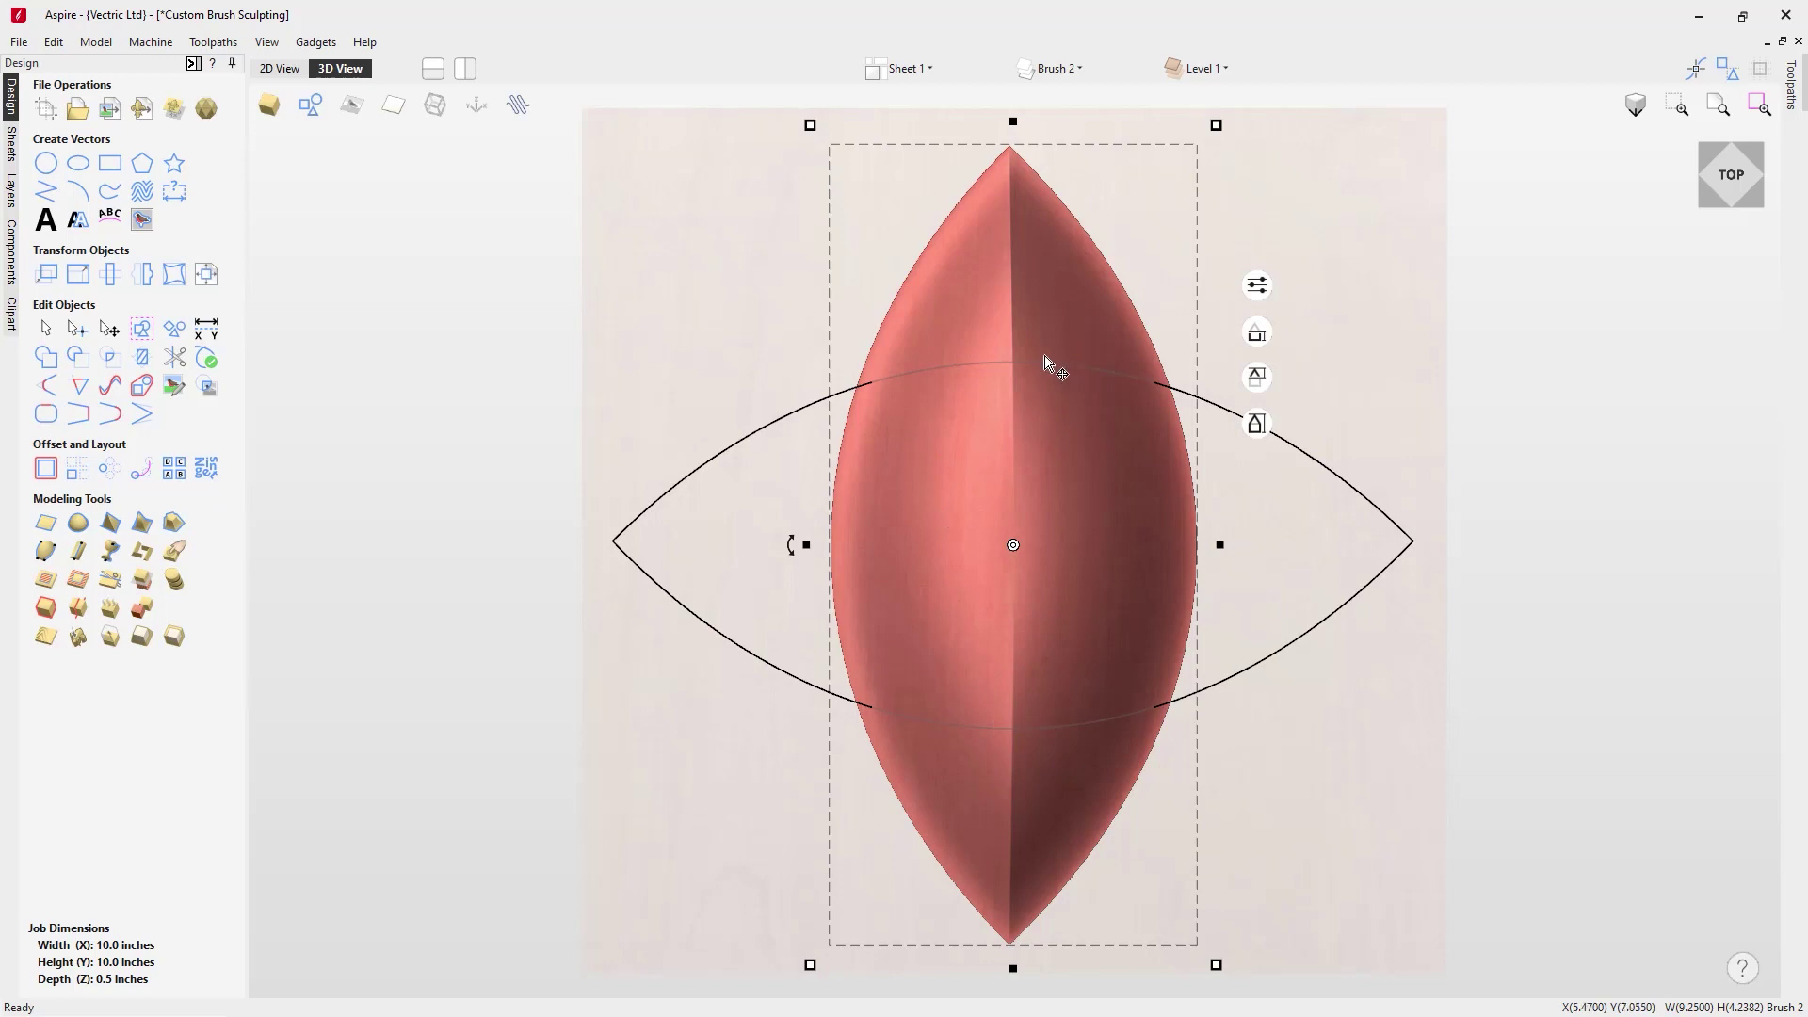
{"action": "left_click", "coordinate": [15, 249]}
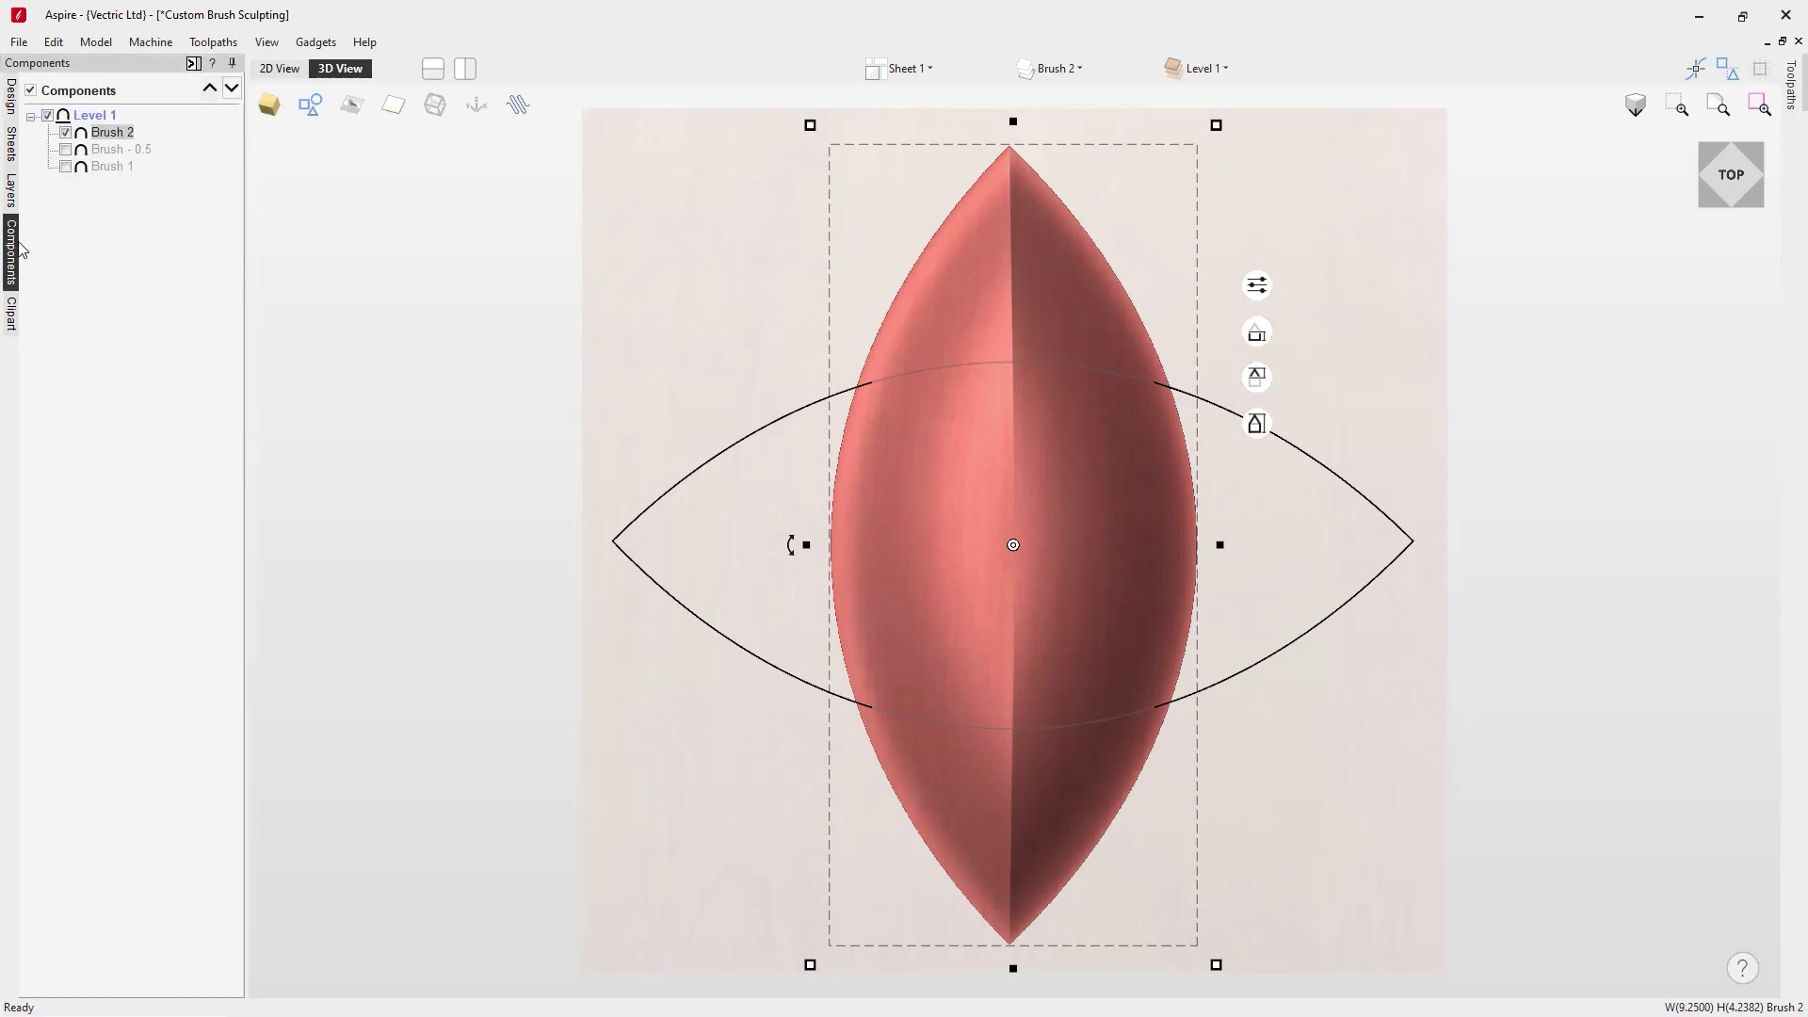
{"action": "right_click", "coordinate": [114, 133]}
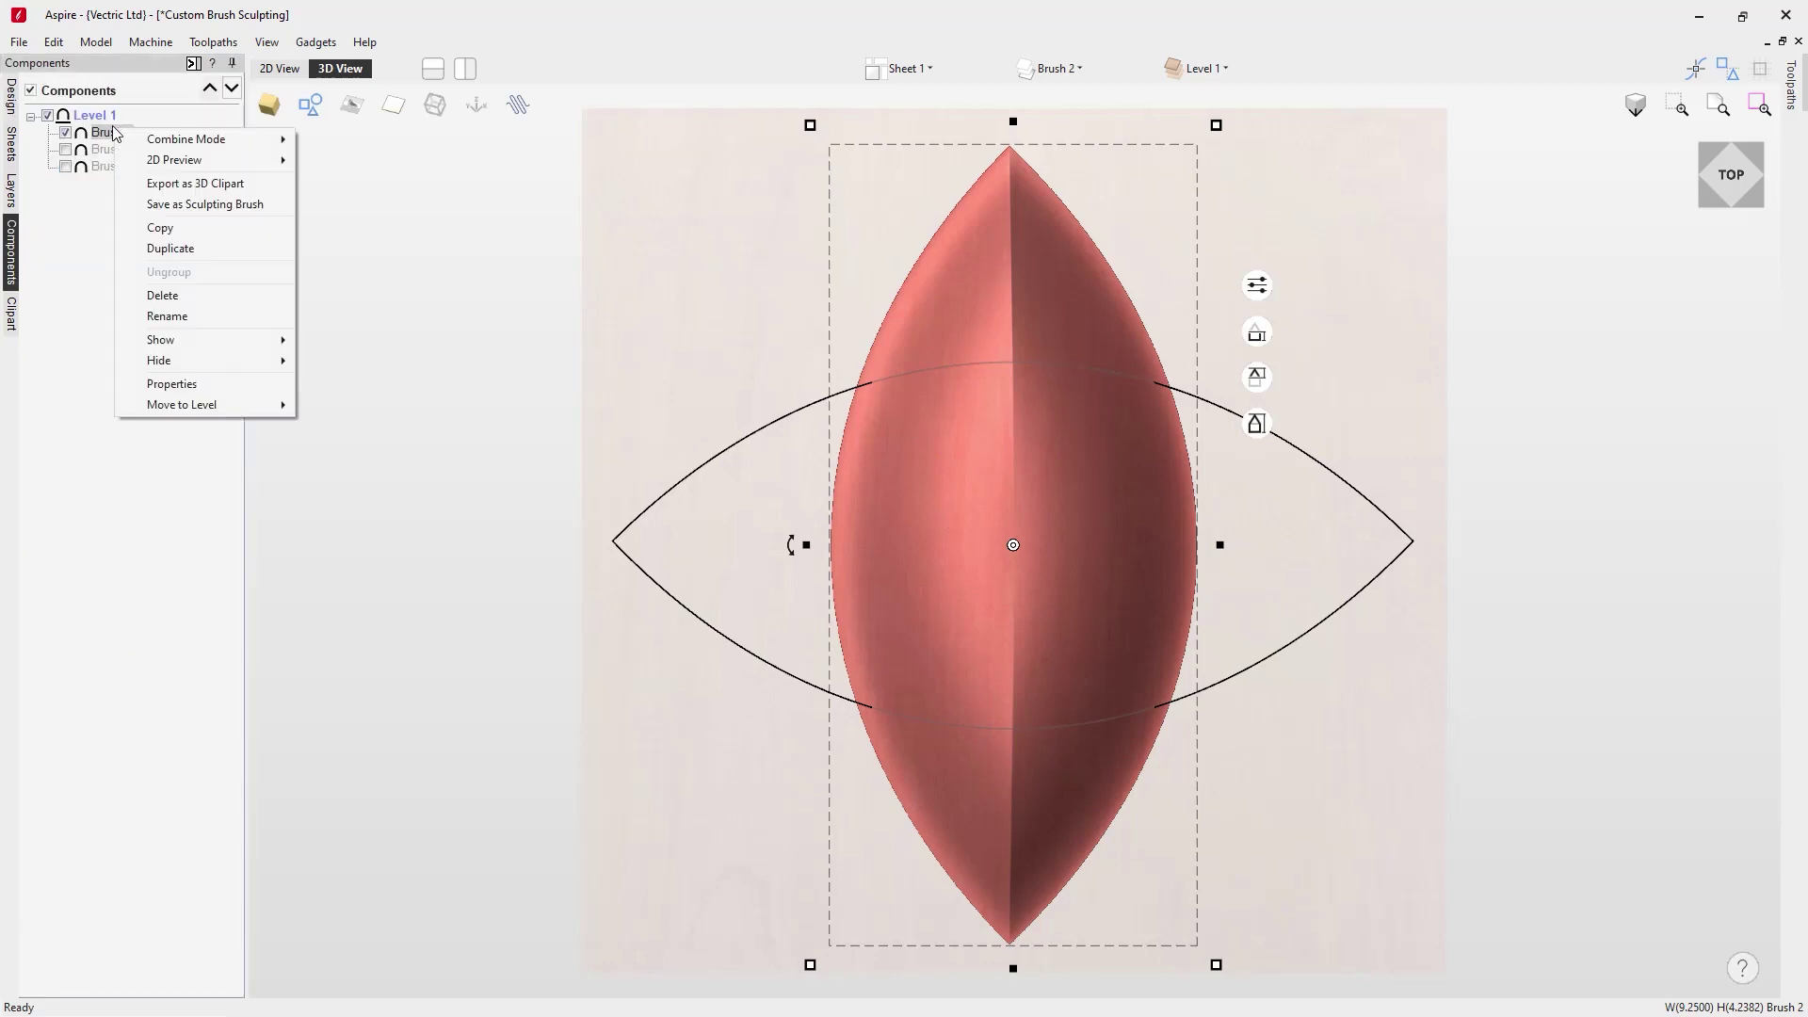
{"action": "left_click", "coordinate": [191, 204]}
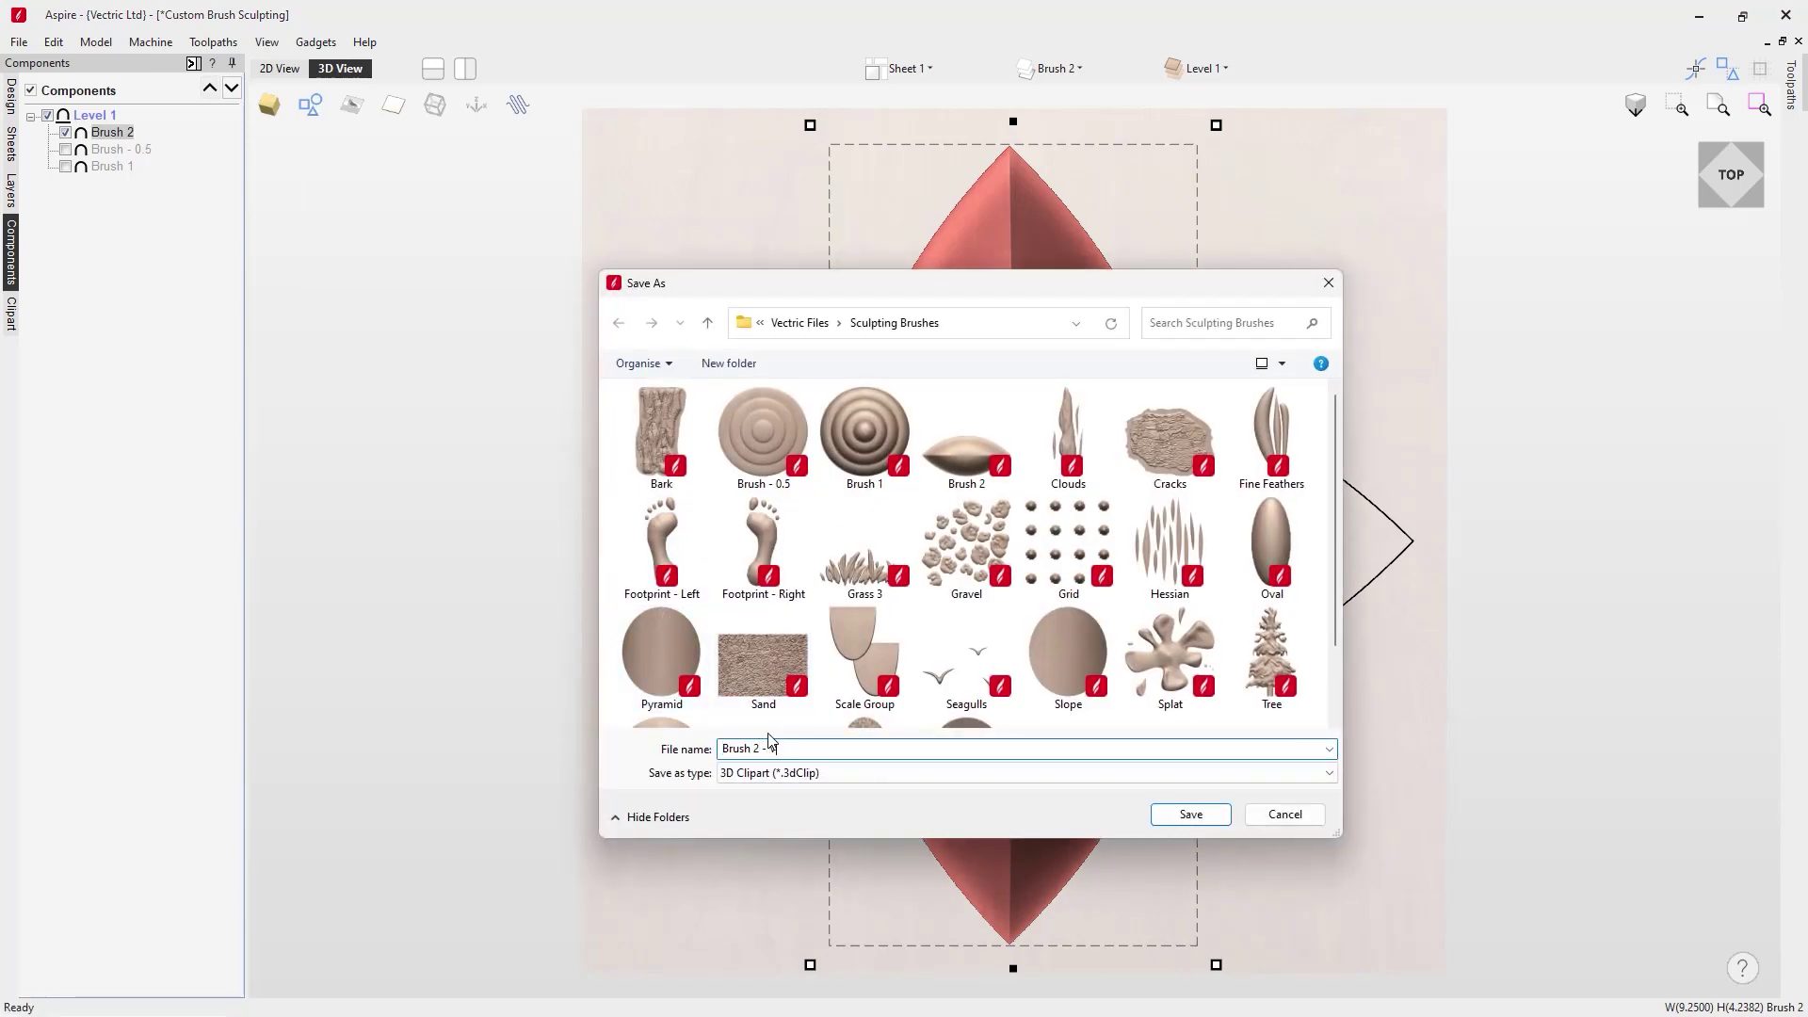
{"action": "left_click", "coordinate": [1190, 814]}
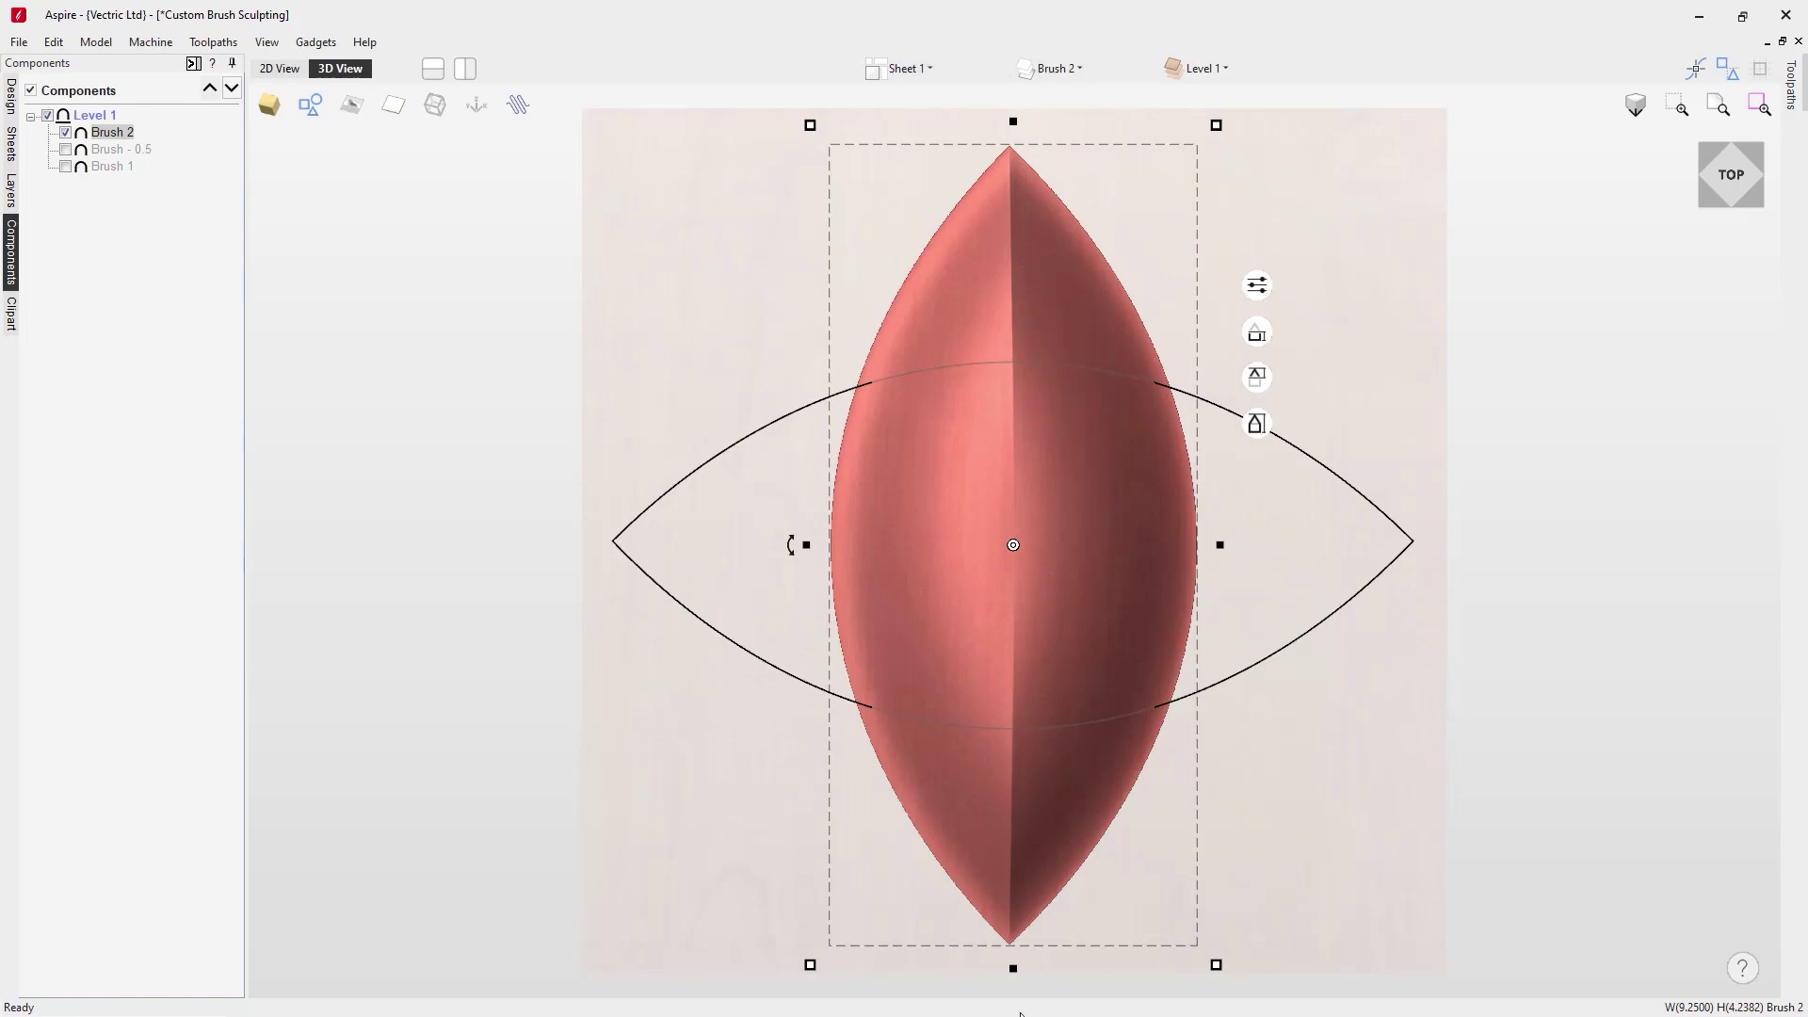
Hide the rotated Brush 2 component and its layer's vector, and make Layer 1 active.
{"action": "left_click", "coordinate": [66, 133]}
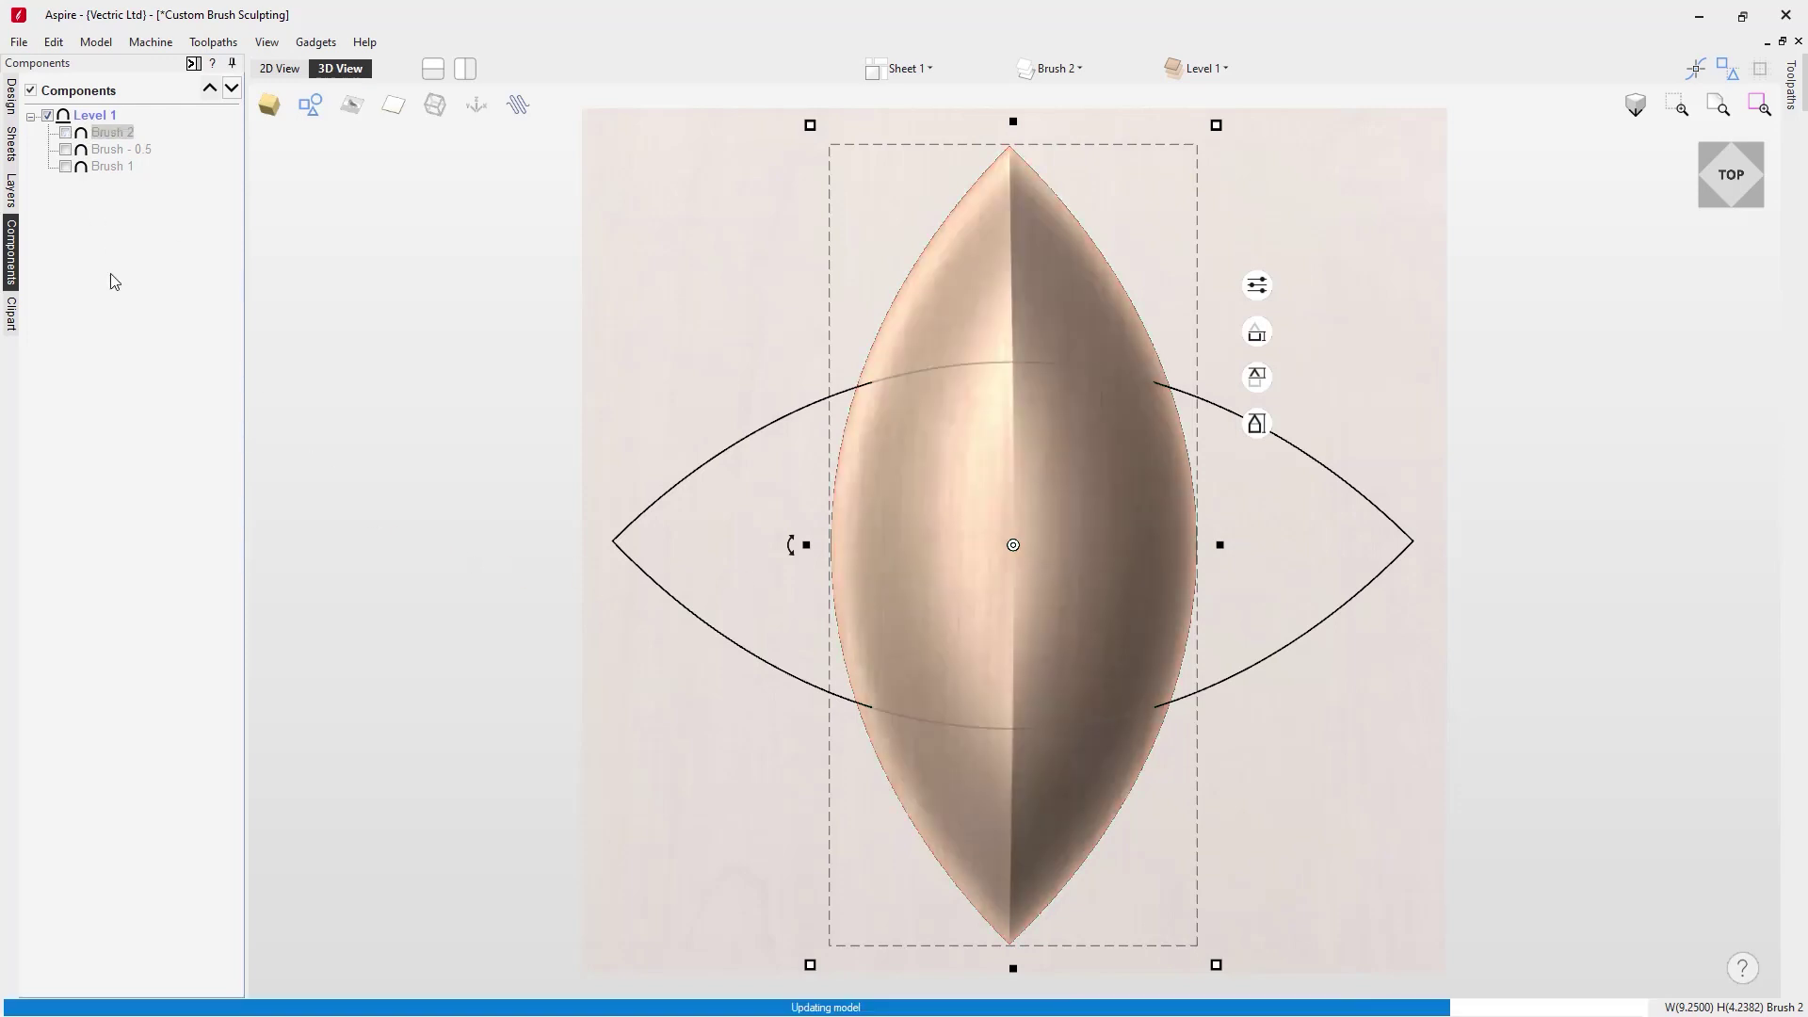
{"action": "left_click", "coordinate": [1057, 68]}
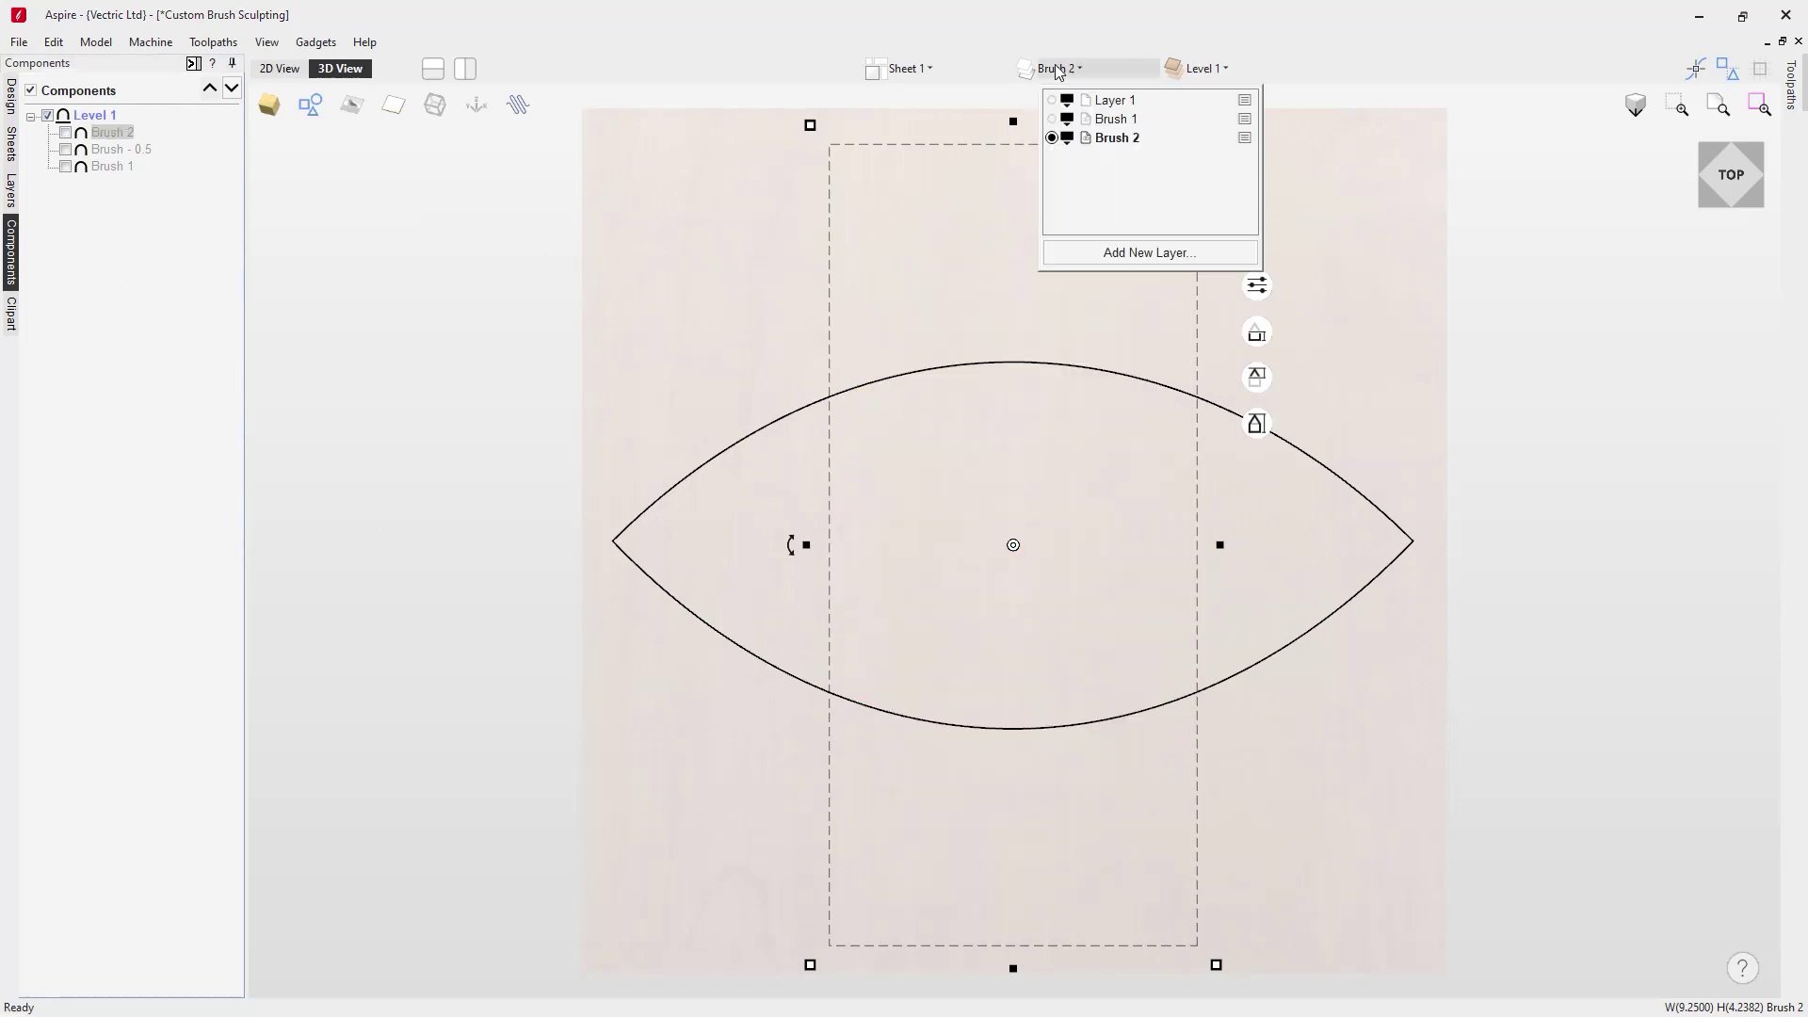
{"action": "left_click", "coordinate": [1052, 138]}
{"action": "left_click", "coordinate": [1107, 100]}
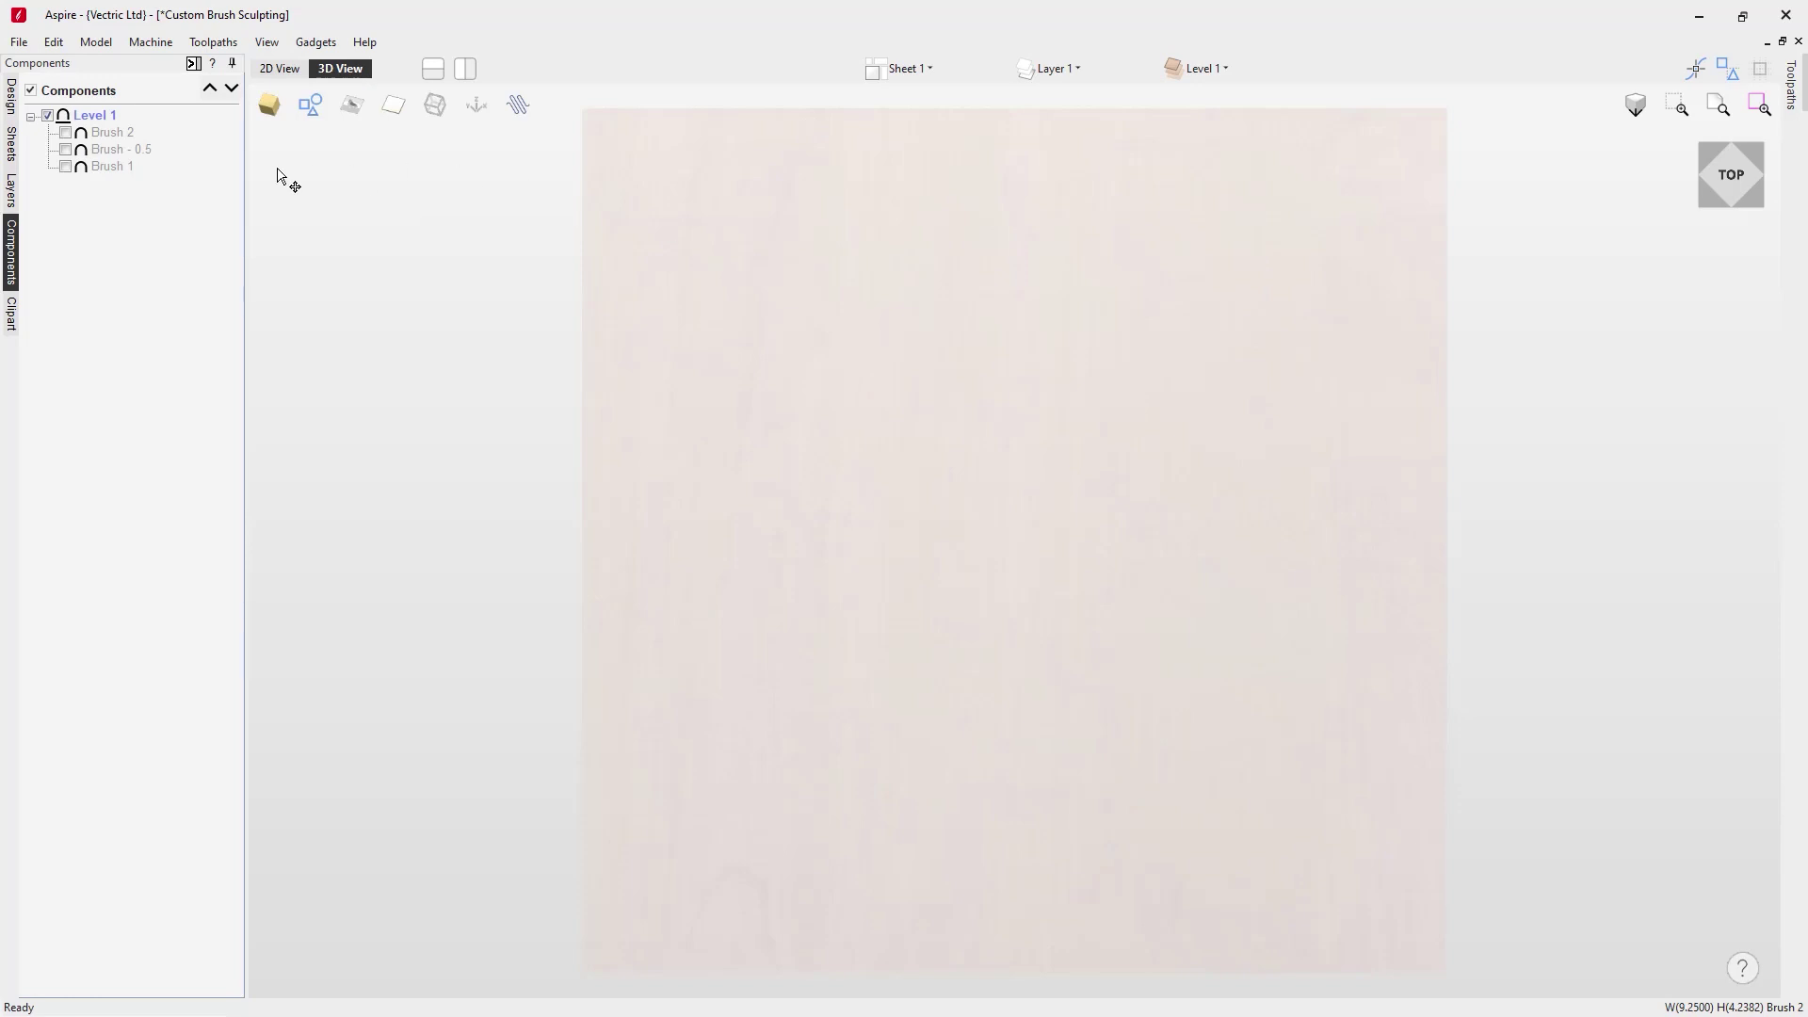
Start Sculpting with the component brush enabled for the Deposit tool and load the Brush 2 - V brush.
{"action": "left_click", "coordinate": [13, 87]}
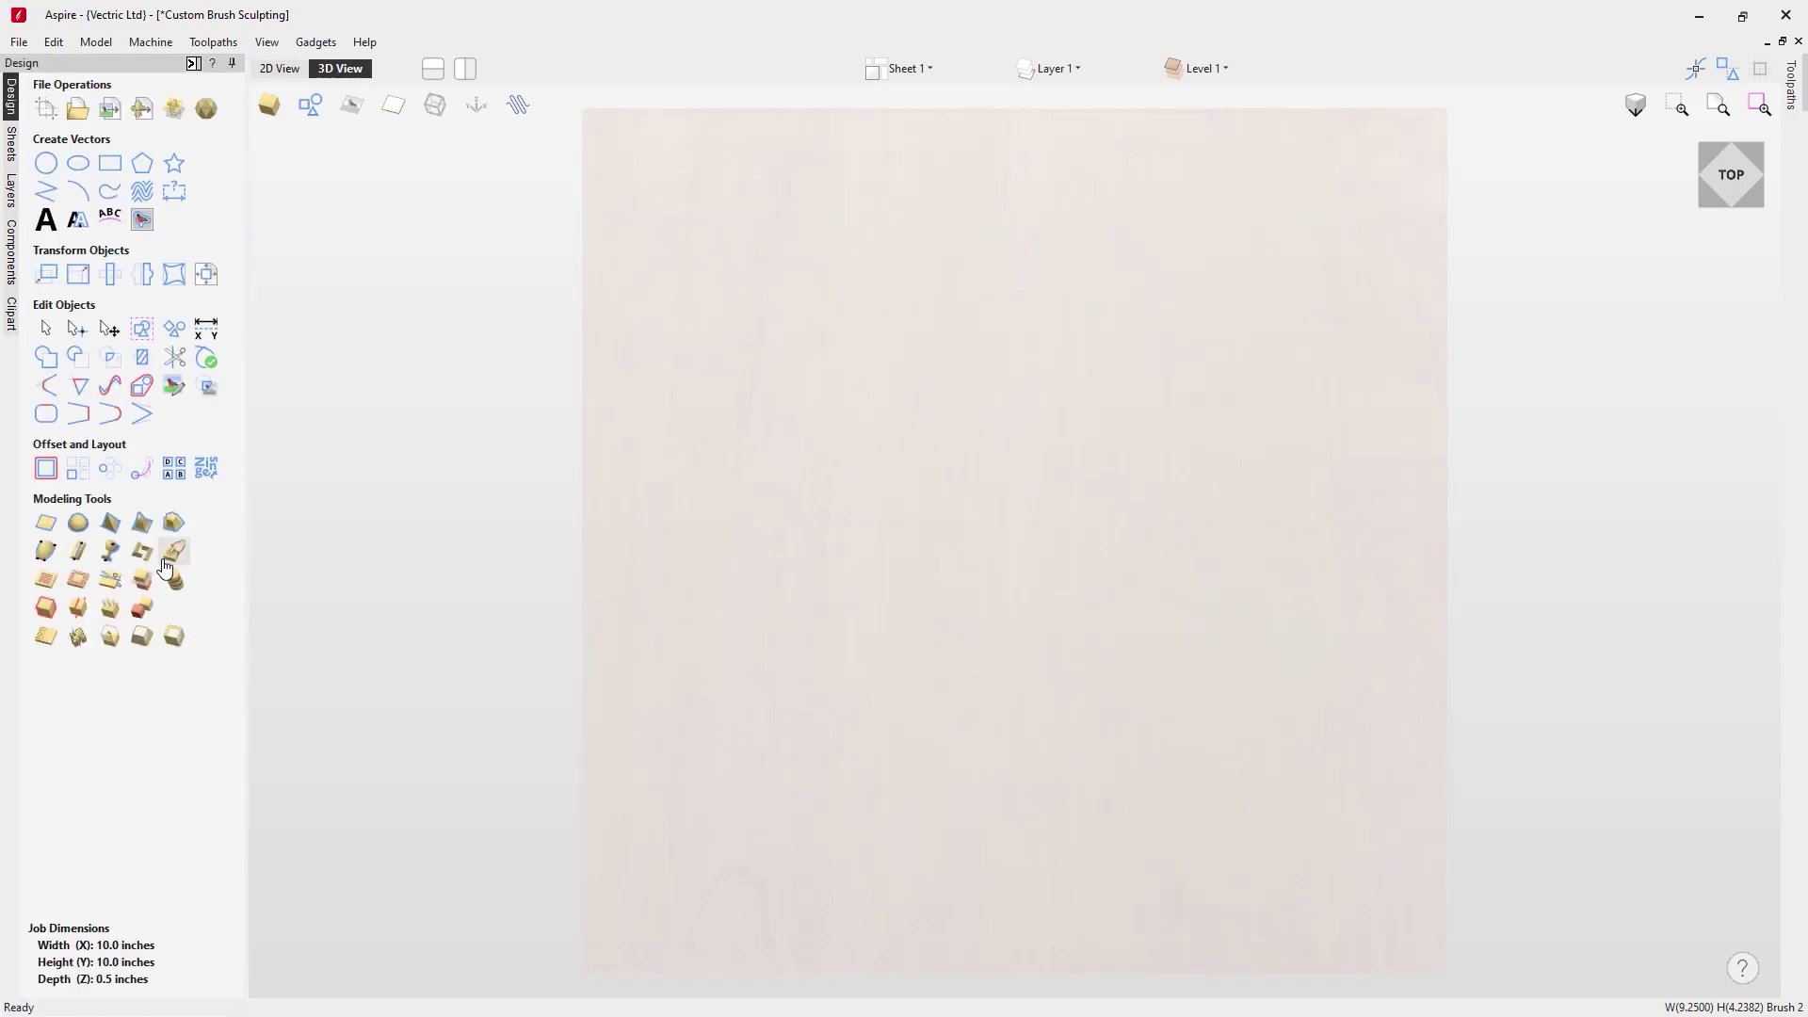
{"action": "left_click", "coordinate": [165, 562]}
{"action": "left_click", "coordinate": [828, 605]}
{"action": "left_click", "coordinate": [74, 284]}
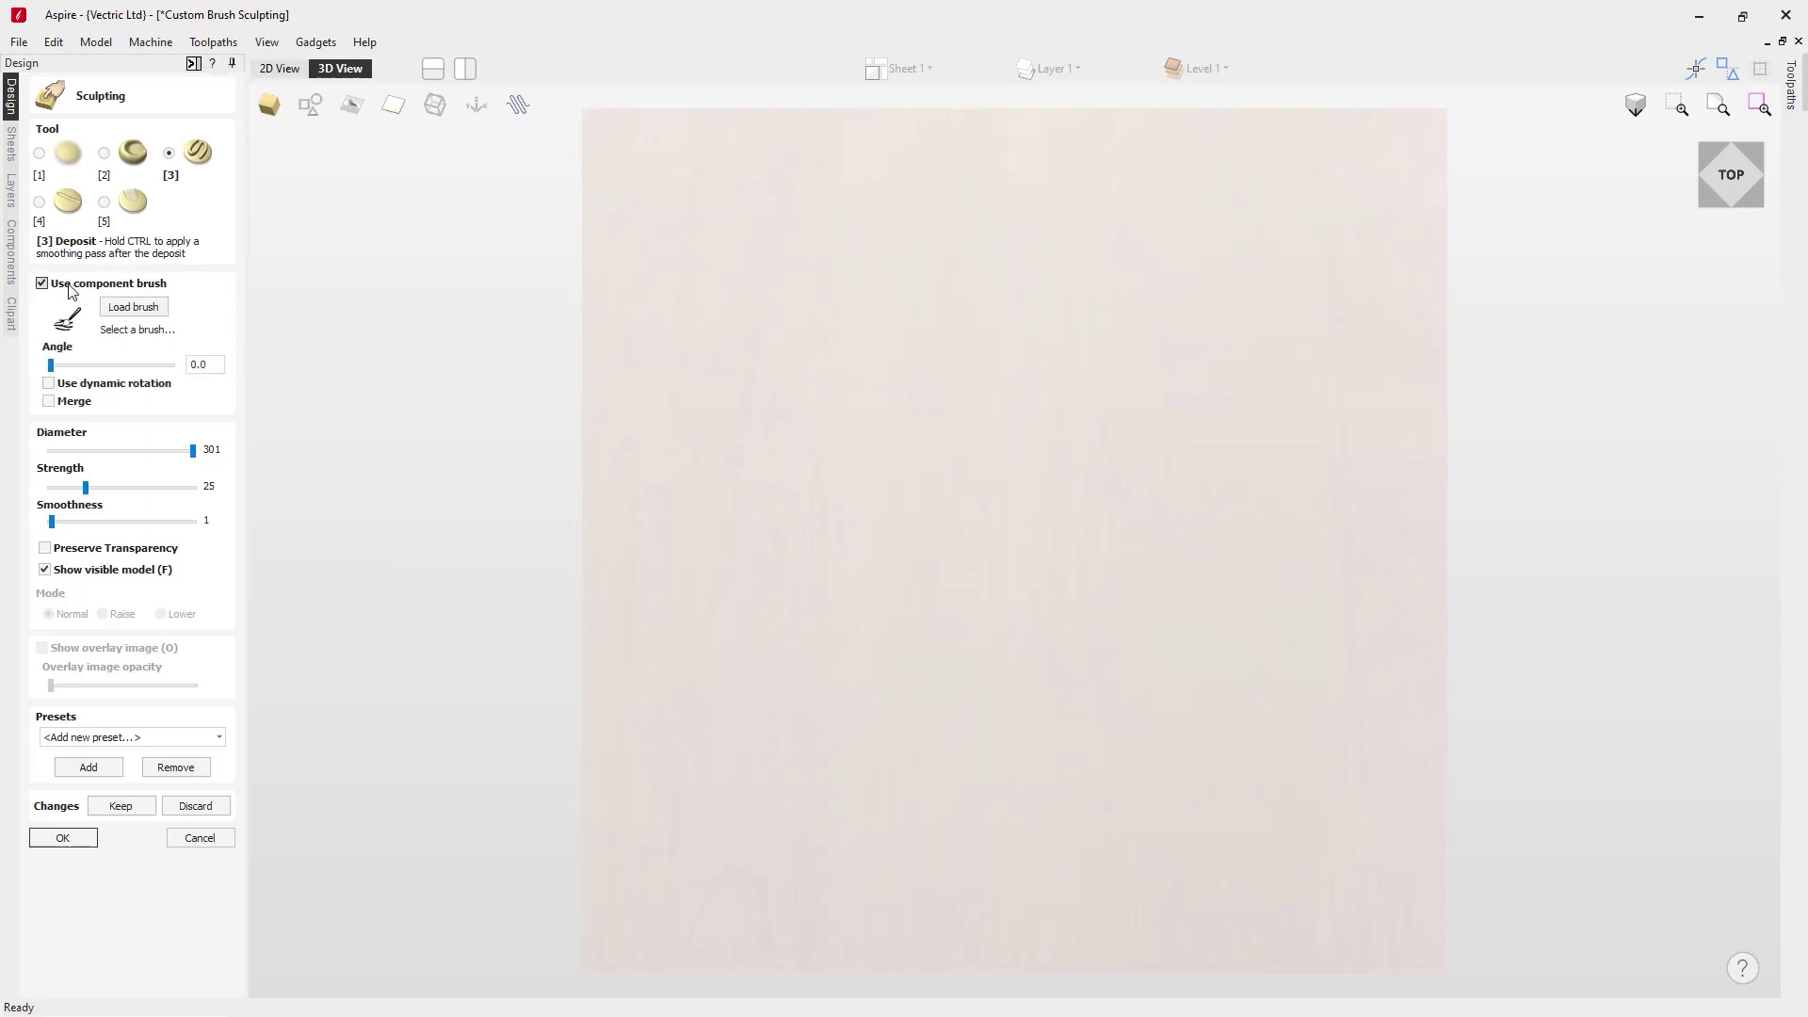
{"action": "left_click", "coordinate": [133, 307]}
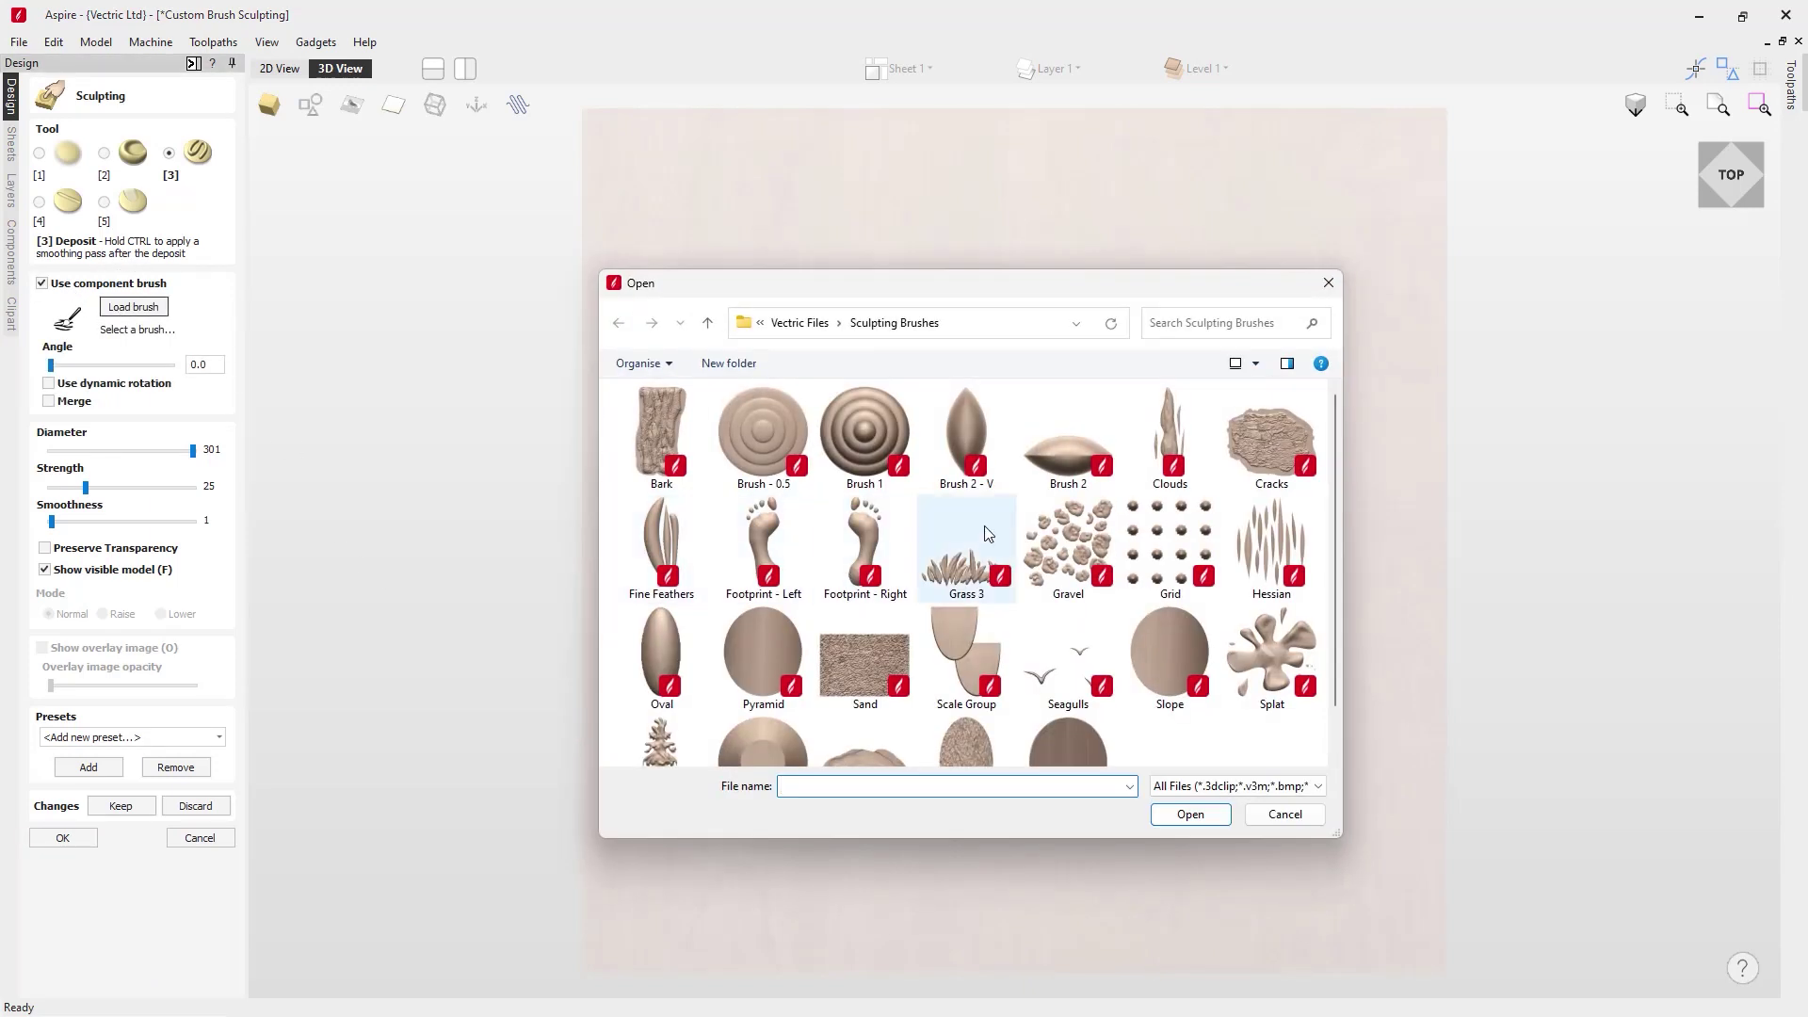
{"action": "left_click", "coordinate": [975, 421]}
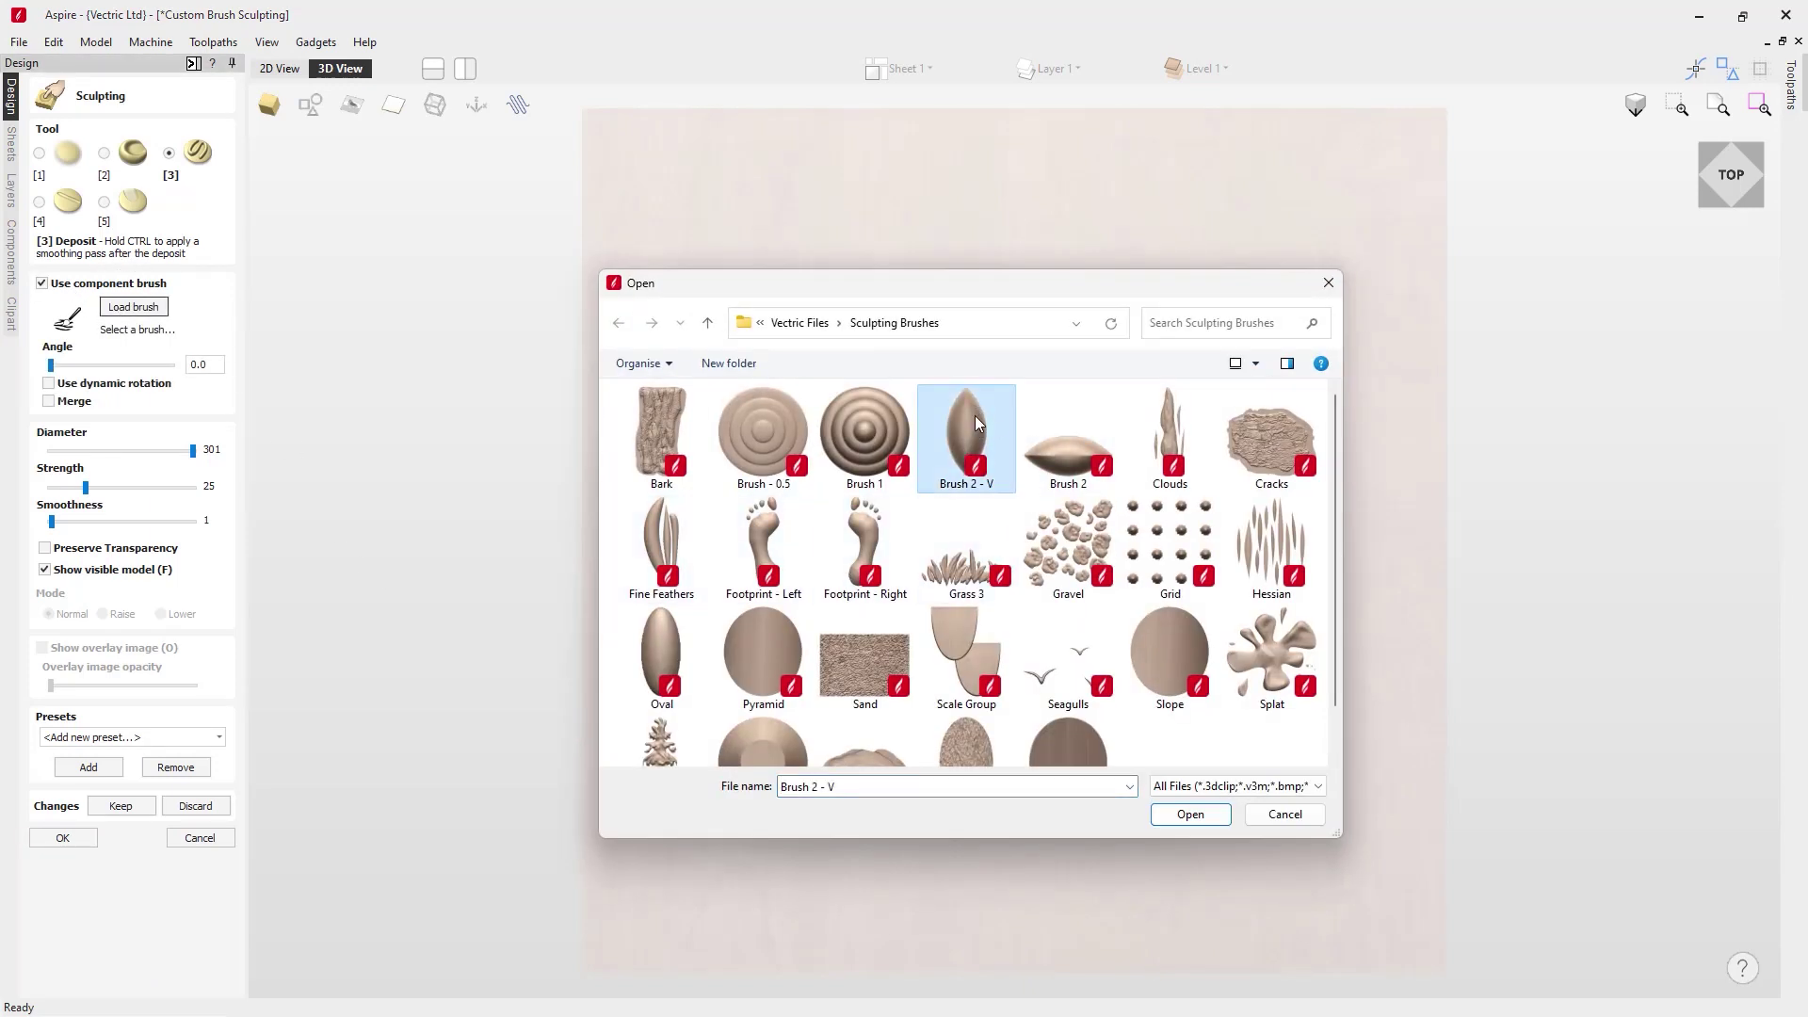
{"action": "left_click", "coordinate": [1173, 817]}
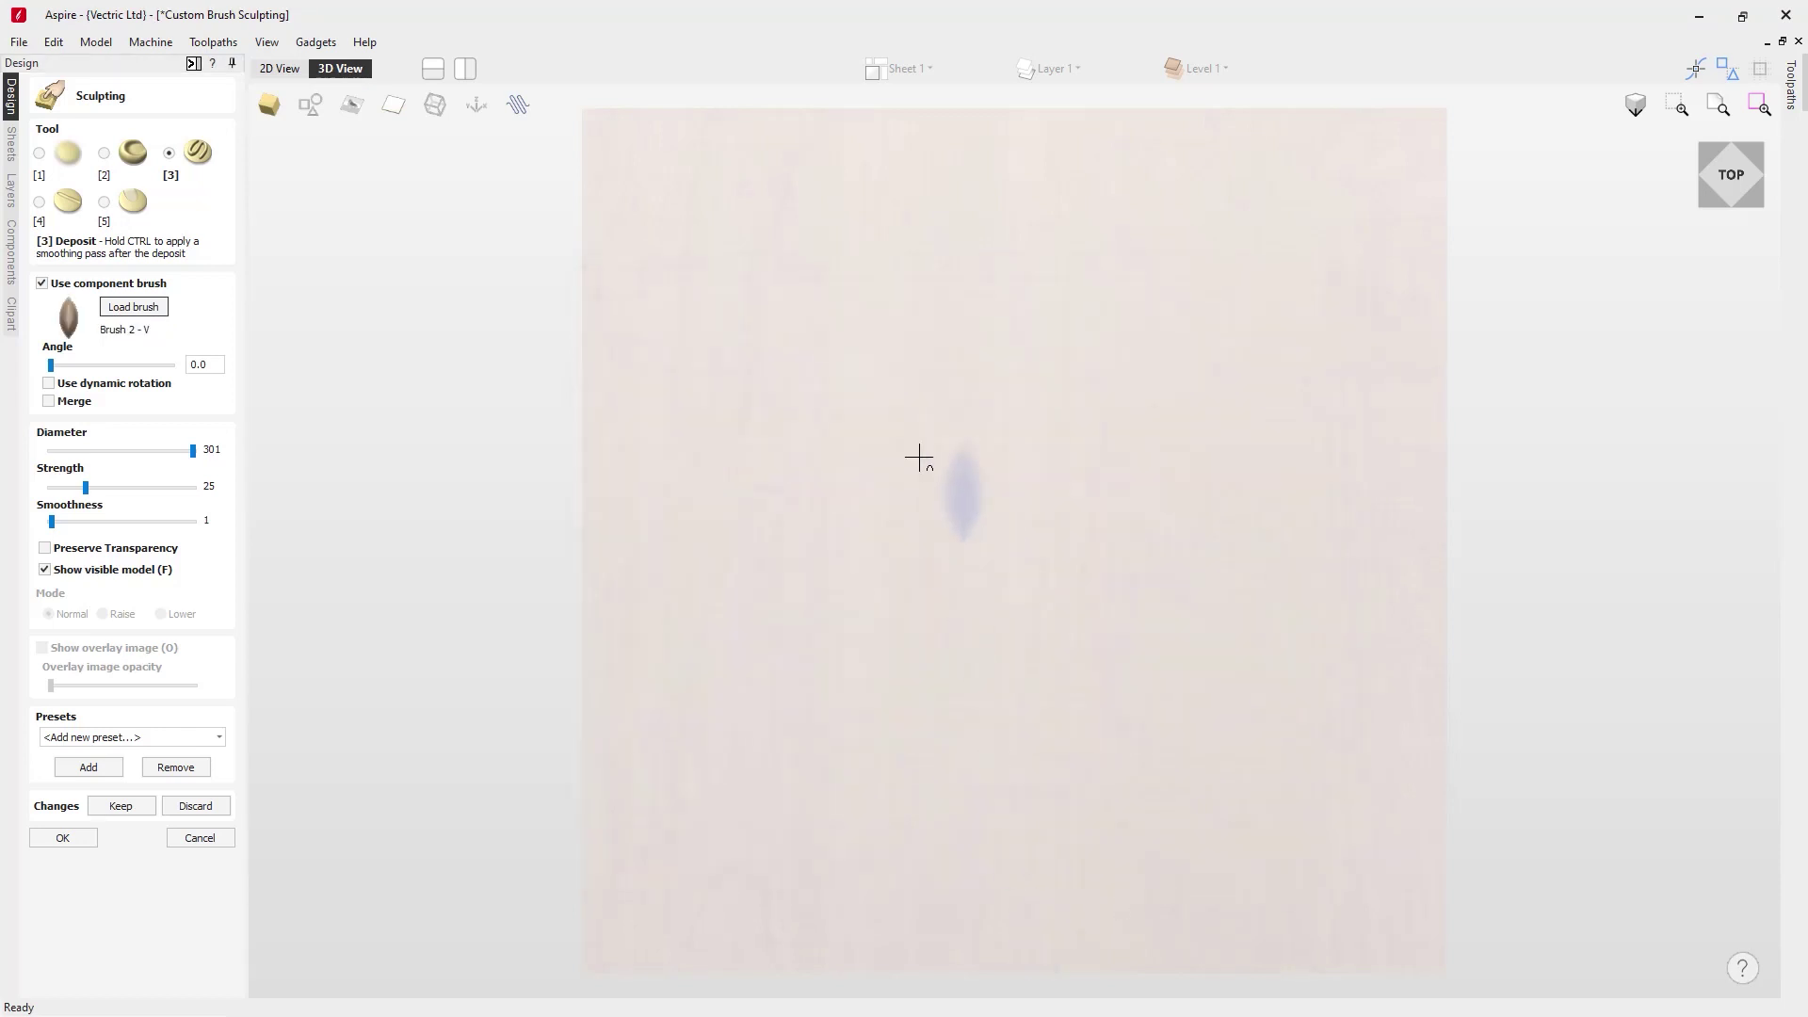
Enable Merge and dynamic rotation, and deposit a Brush 2 - V path that turns several sharp corners around the board.
{"action": "left_click", "coordinate": [48, 401]}
{"action": "left_click", "coordinate": [48, 383]}
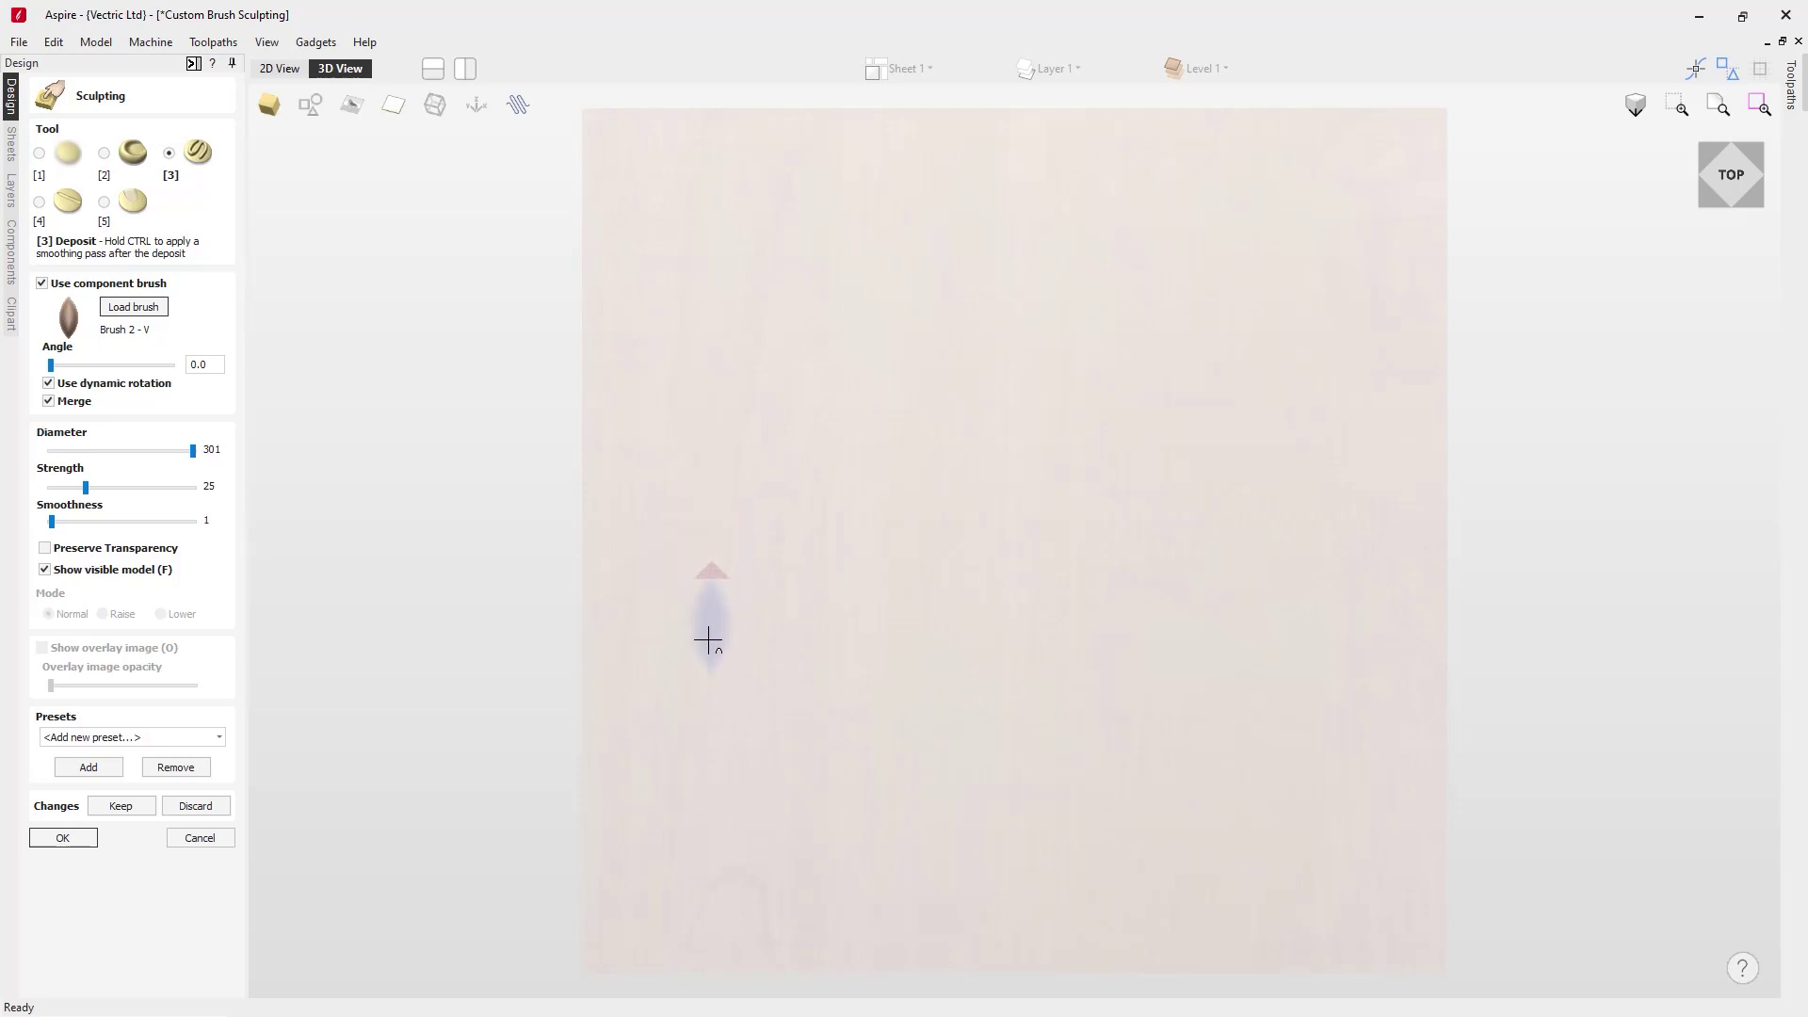
{"action": "left_click_drag", "start_coordinate": [695, 607], "coordinate": [694, 543]}
{"action": "mouse_move", "coordinate": [706, 453]}
{"action": "left_mouse_down"}
{"action": "mouse_move", "coordinate": [723, 403]}
{"action": "mouse_move", "coordinate": [770, 384]}
{"action": "mouse_move", "coordinate": [1165, 419]}
{"action": "mouse_move", "coordinate": [1131, 684]}
{"action": "mouse_move", "coordinate": [928, 662]}
{"action": "left_mouse_up"}
{"action": "mouse_move", "coordinate": [859, 652]}
{"action": "left_mouse_down"}
{"action": "mouse_move", "coordinate": [810, 657]}
{"action": "mouse_move", "coordinate": [800, 764]}
{"action": "mouse_move", "coordinate": [796, 833]}
{"action": "mouse_move", "coordinate": [845, 853]}
{"action": "left_mouse_up"}
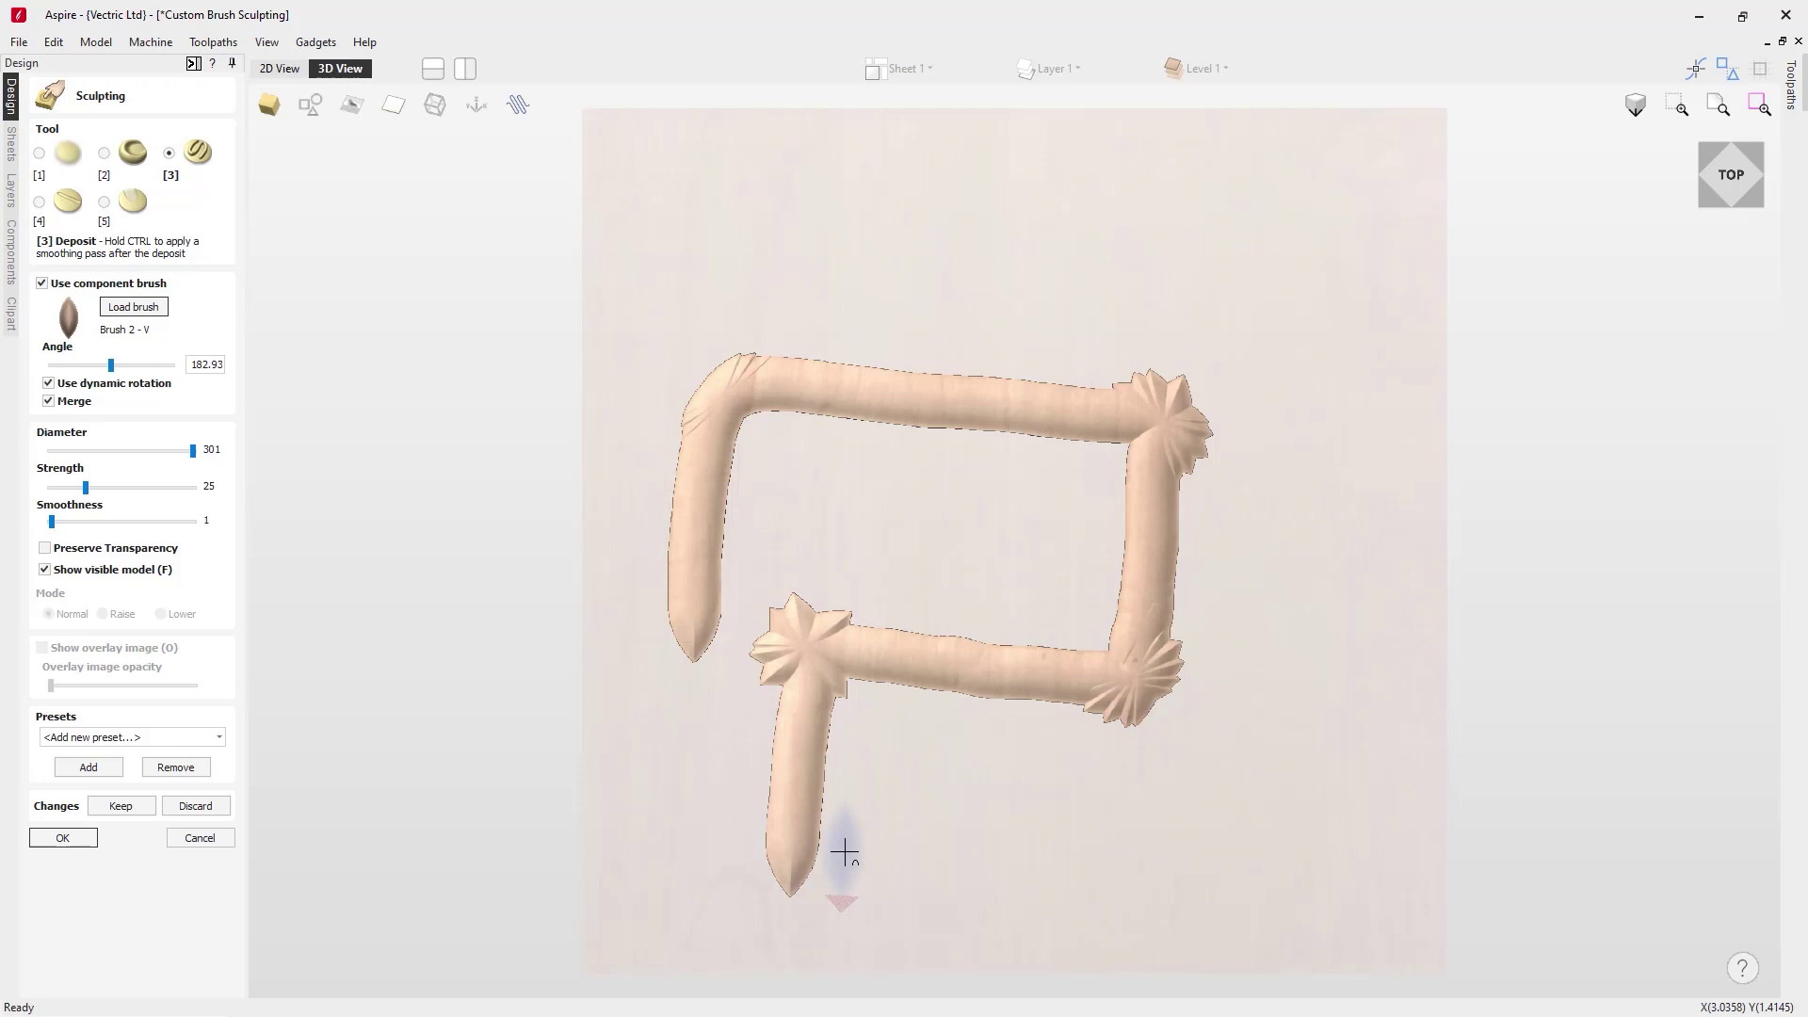